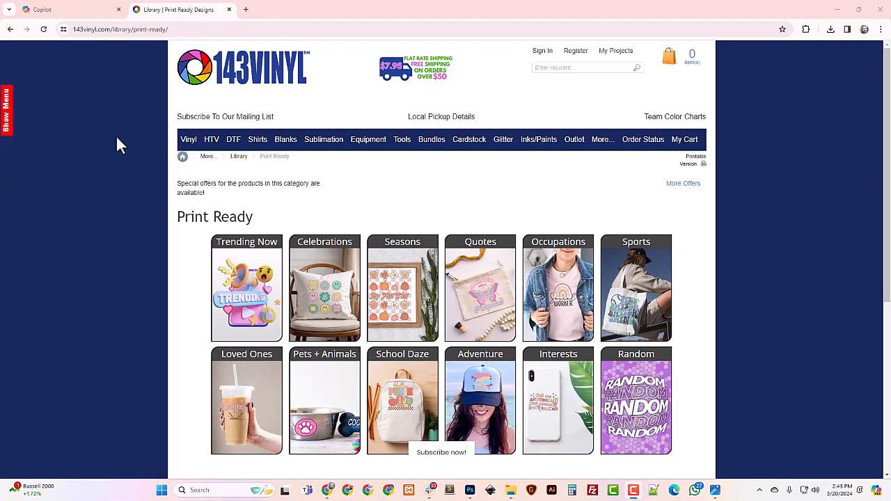
# Step: Switch to the Copilot page, open the Inspo.jpg reference photo from the Aloha folder and place it beside the browser
pyautogui.click(82, 11)
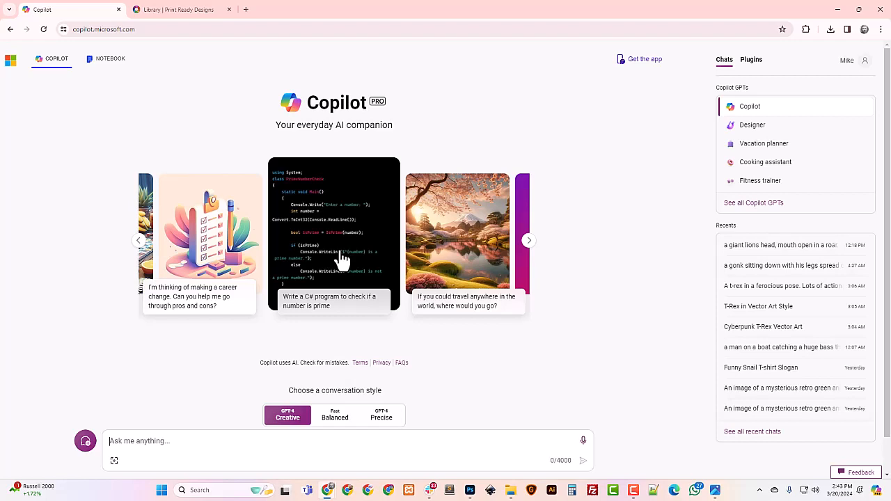
pyautogui.click(510, 491)
pyautogui.doubleClick(206, 212)
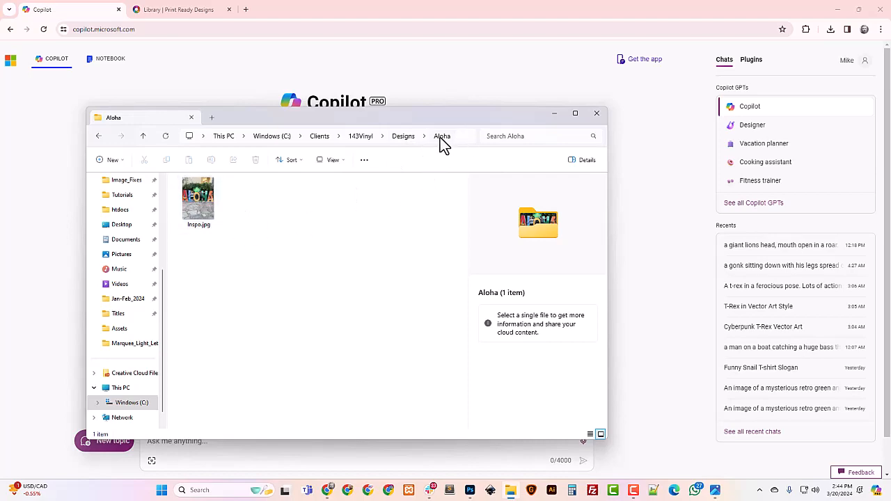
pyautogui.click(203, 209)
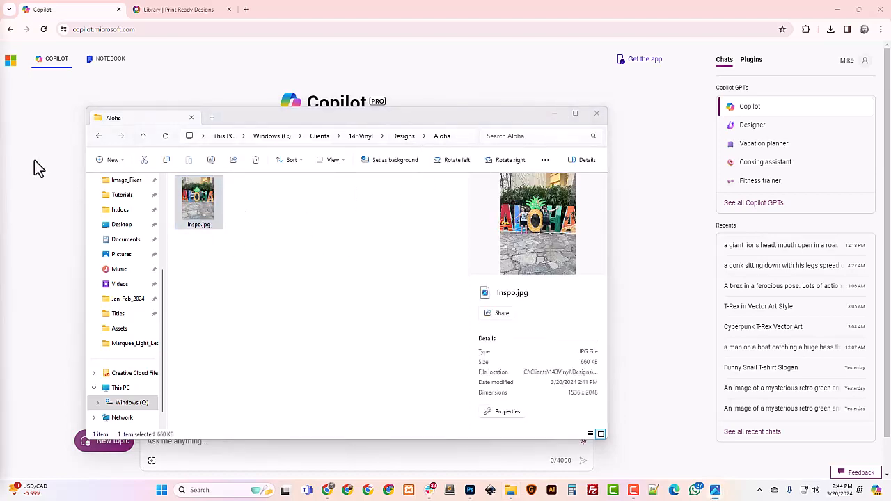
pyautogui.doubleClick(198, 193)
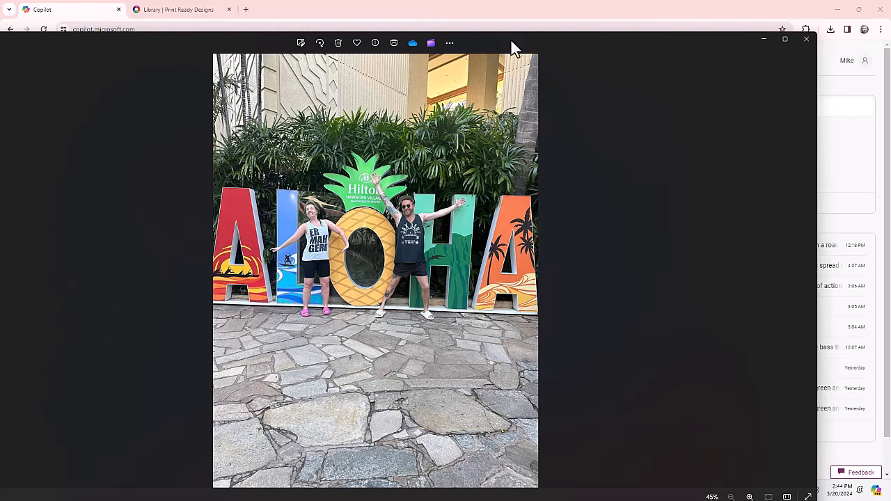
pyautogui.moveTo(512, 41); pyautogui.dragTo(483, 56)
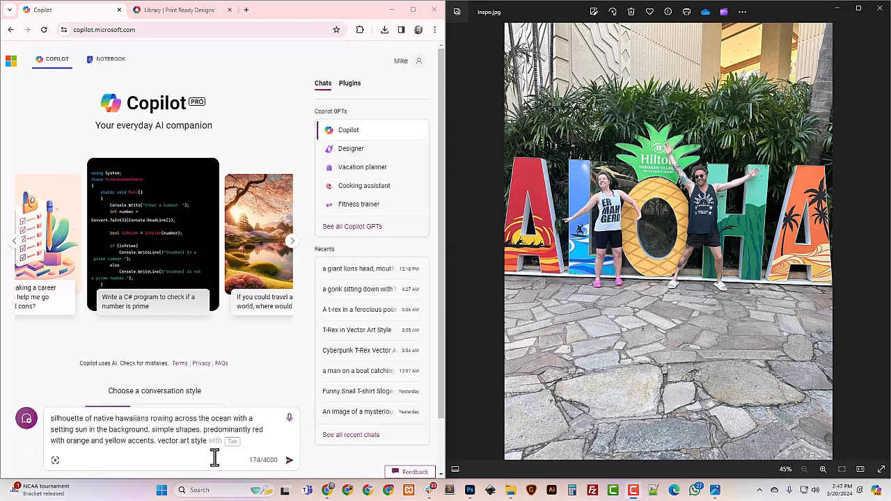
# Step: Ask Copilot for a vector-art silhouette of native hawaiians rowing across the ocean before a setting sun, simple shapes, predominantly red with orange and yellow accents
pyautogui.moveTo(205, 442); pyautogui.dragTo(75, 421)
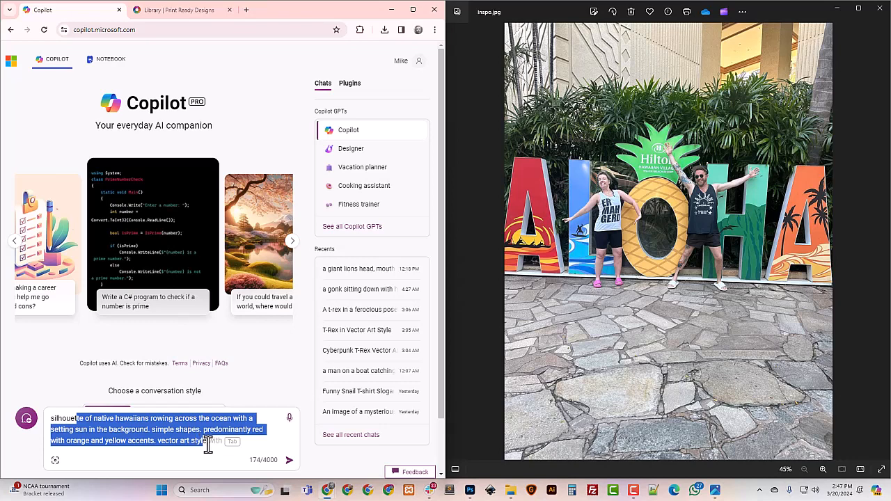
pyautogui.click(290, 461)
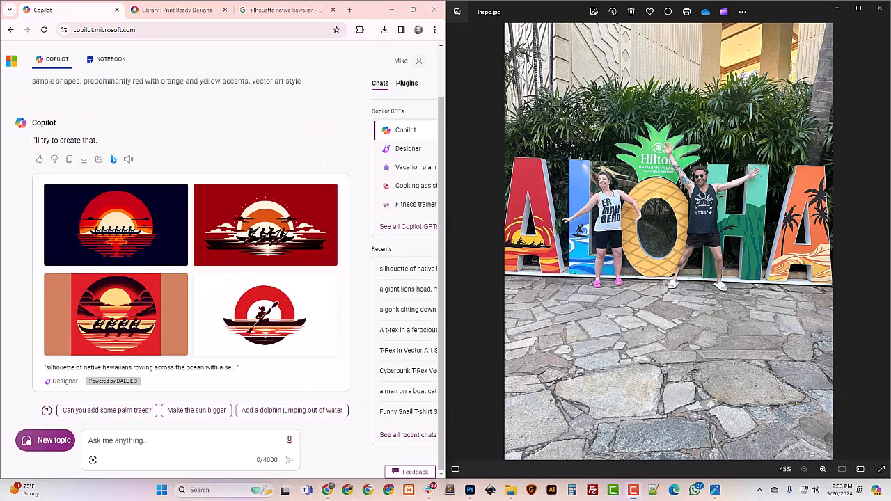
# Step: Examine the generated canoe images one after another at larger size to compare their shapes and colors
pyautogui.click(122, 301)
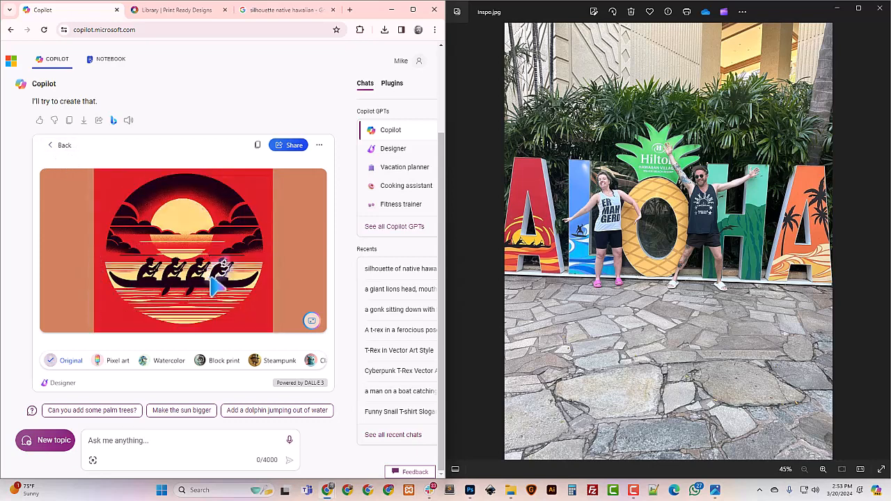
pyautogui.click(62, 146)
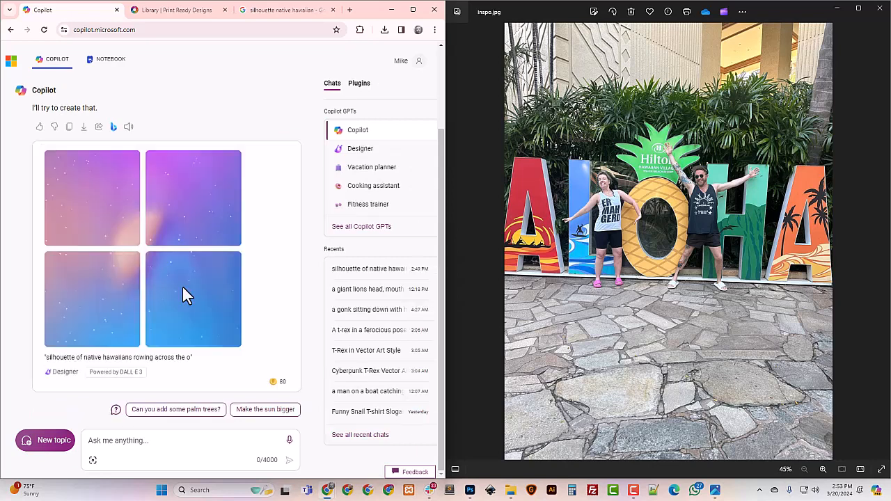
pyautogui.click(167, 289)
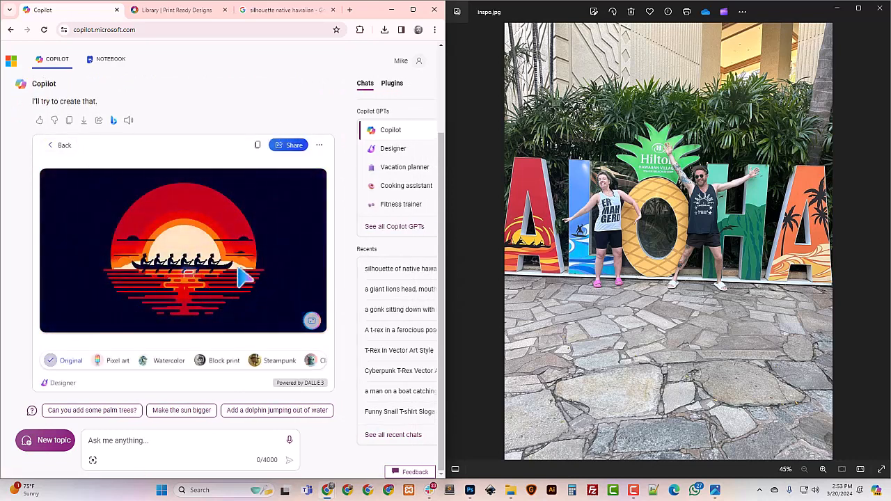
pyautogui.click(63, 146)
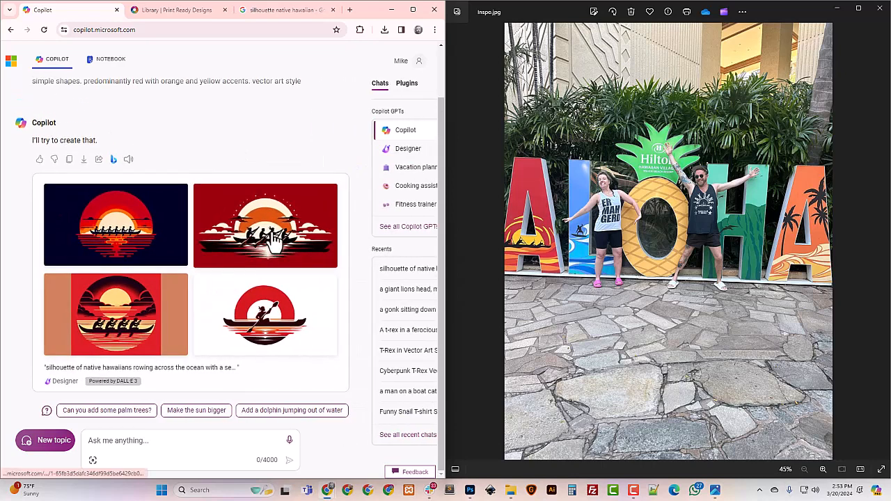
pyautogui.click(273, 237)
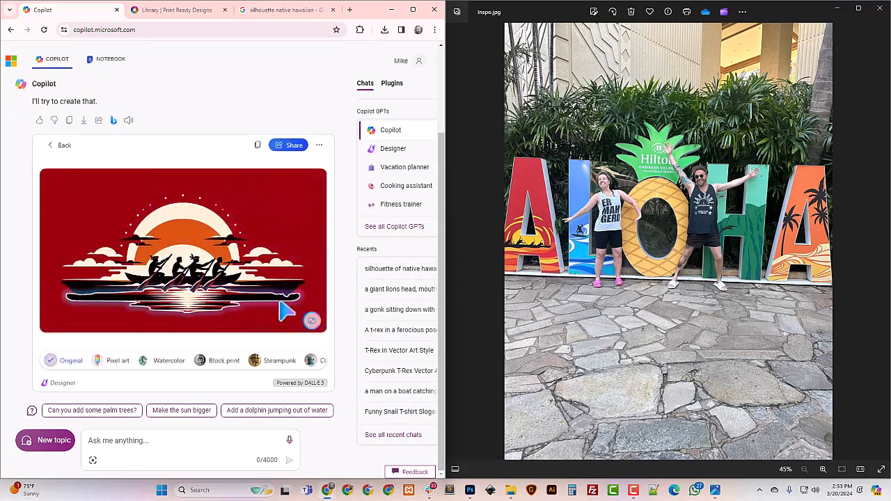
pyautogui.click(60, 146)
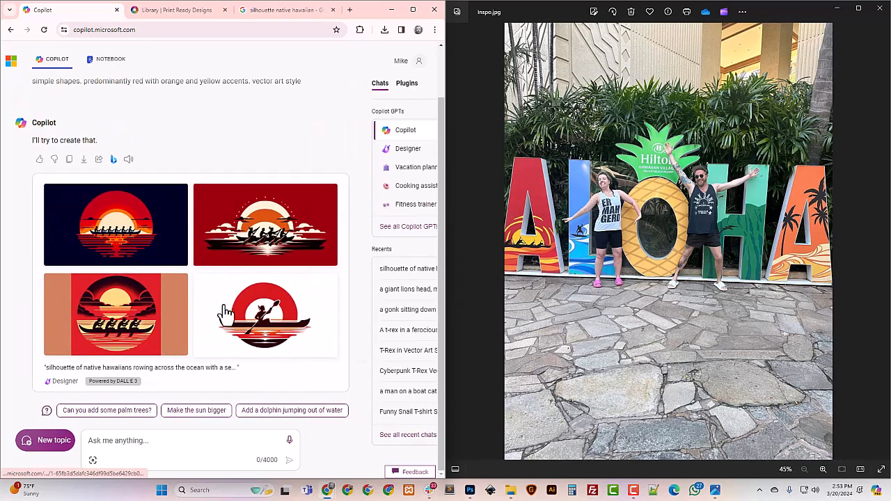
# Step: Open the generated canoe image with the dark navy background and download it
pyautogui.click(127, 235)
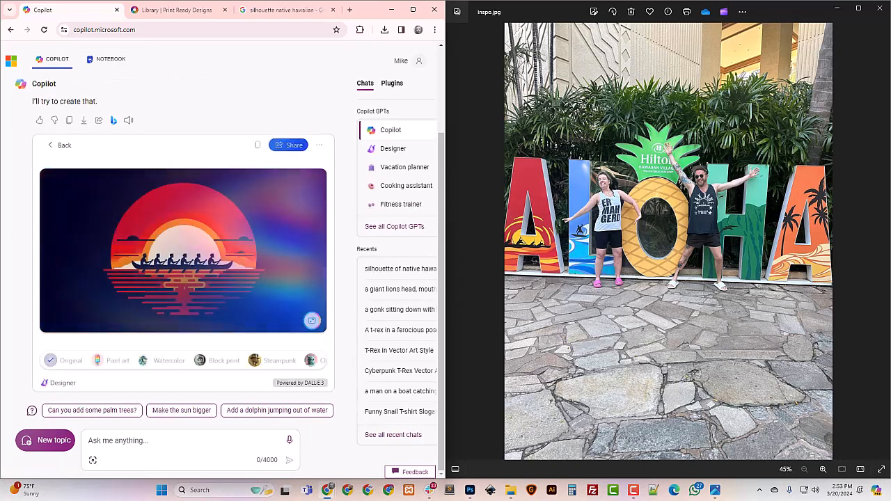
pyautogui.click(320, 147)
pyautogui.click(298, 181)
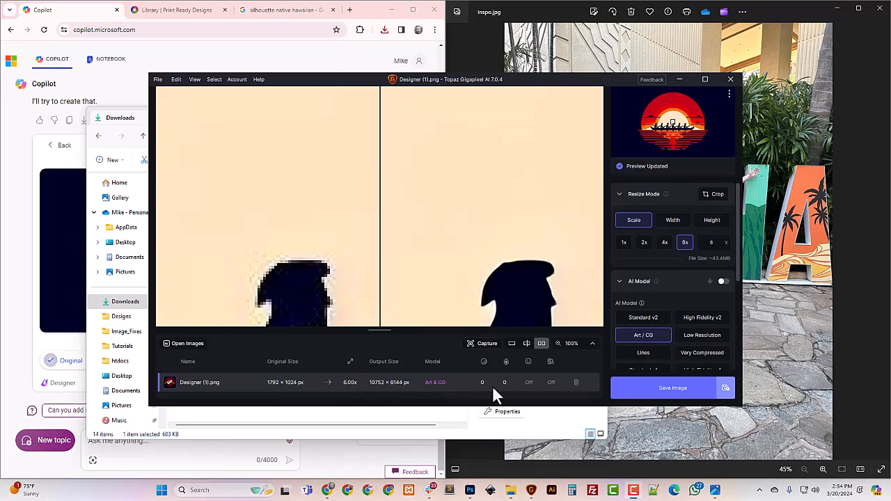
# Step: Export Designer (1).png from Topaz Gigapixel AI as a 6x PNG upscale with the Art / CG model, into its original folder
pyautogui.click(668, 394)
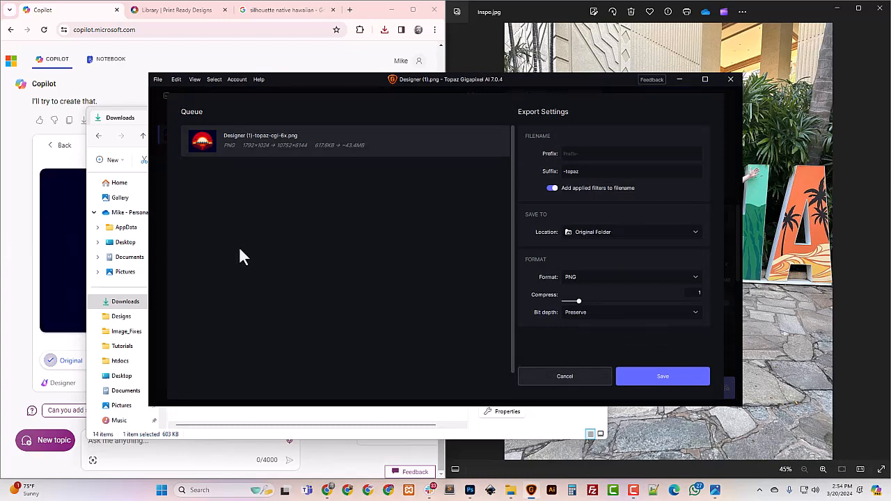
pyautogui.click(646, 376)
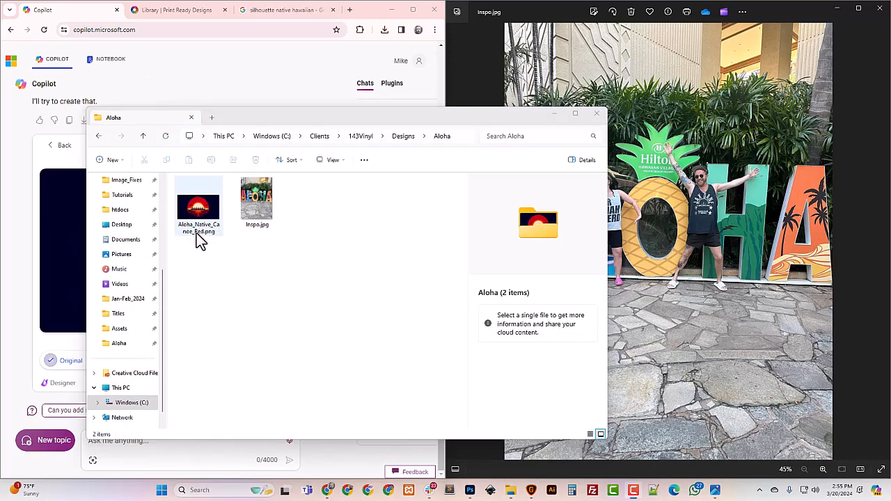
# Step: Open Aloha_Native_Canoe_Red.png from the Aloha folder in Photoshop
pyautogui.click(199, 234)
pyautogui.rightClick(199, 233)
pyautogui.moveTo(252, 226)
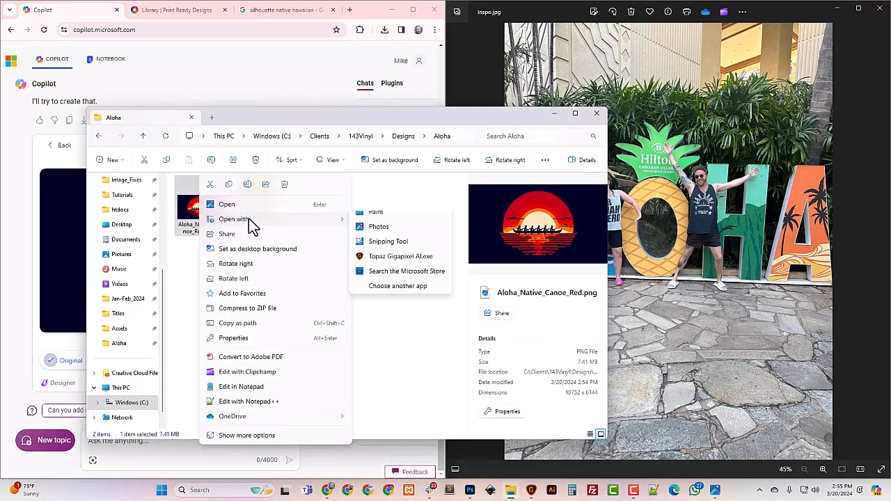
pyautogui.click(405, 237)
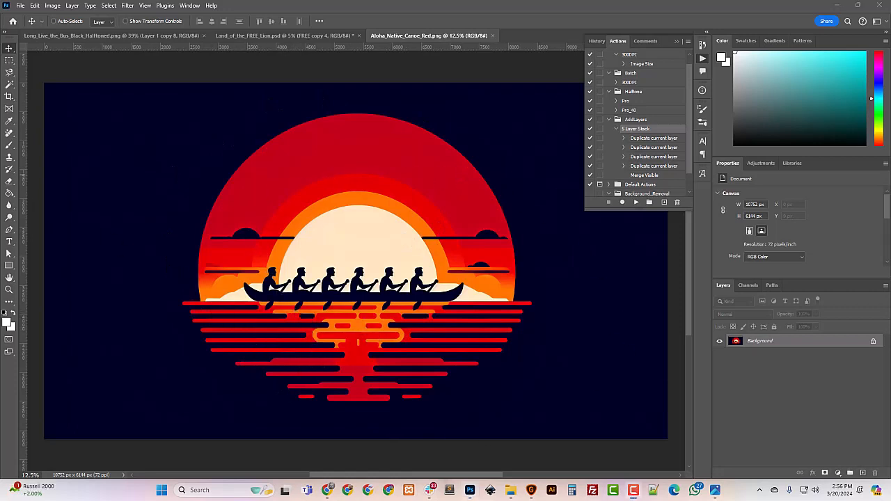
# Step: Extend the canvas height by 3000 pixels relative to the current size, anchored at the center
pyautogui.click(53, 6)
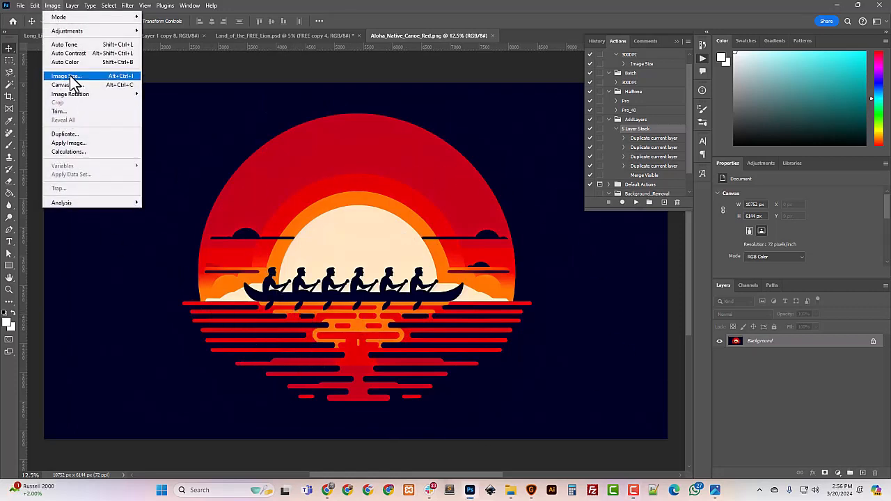
pyautogui.click(68, 84)
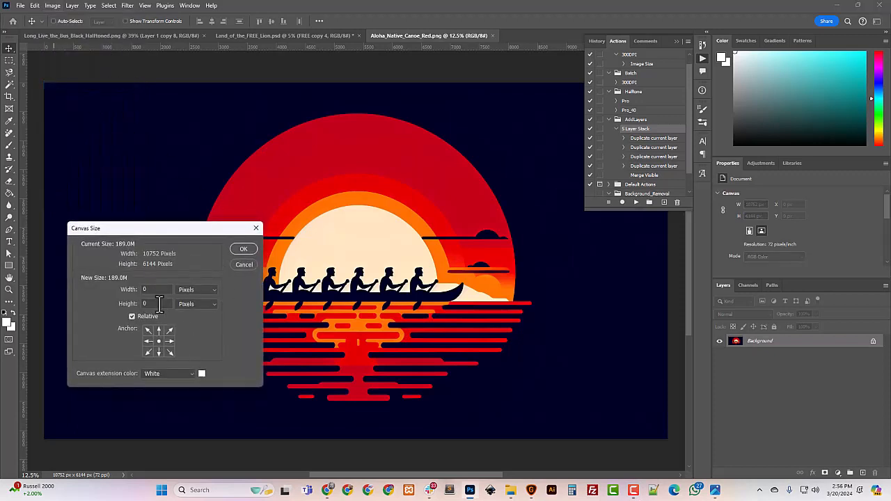
pyautogui.moveTo(159, 304); pyautogui.dragTo(120, 306)
pyautogui.write('3000')
pyautogui.press('Return')
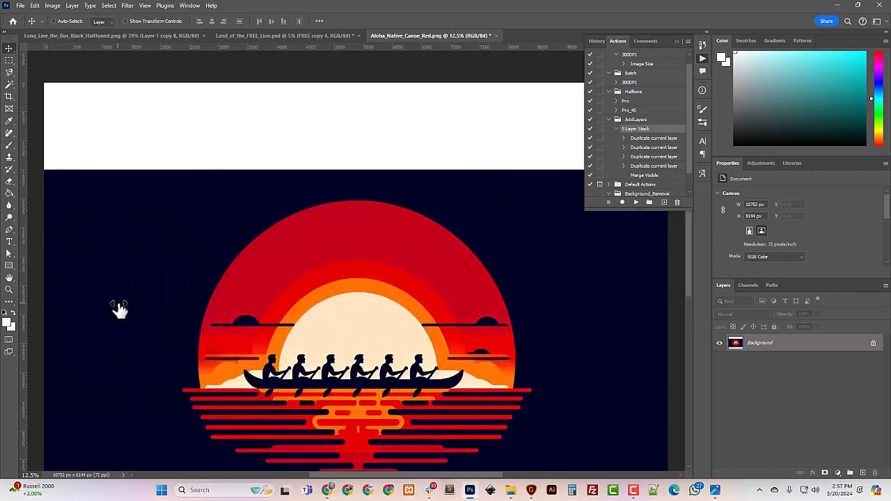
# Step: Extend the canvas height by another 3000 pixels in the same centered, relative way
pyautogui.hotkey('ctrl', '-')
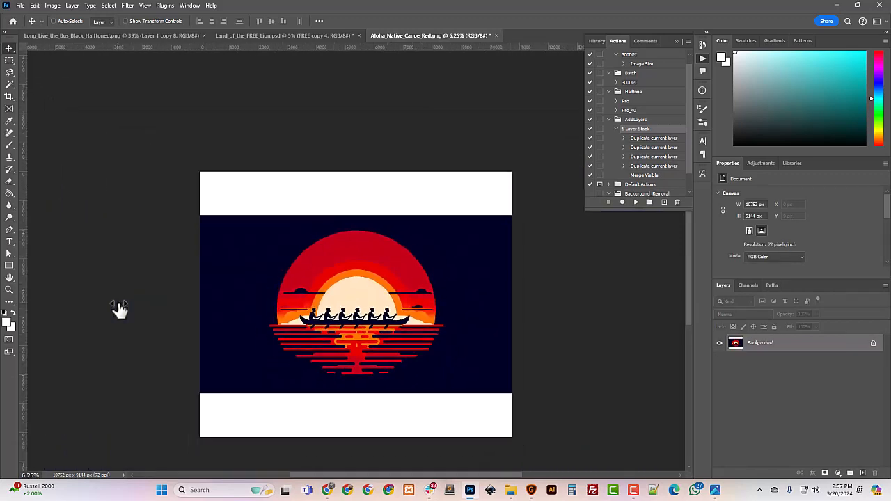
pyautogui.click(53, 6)
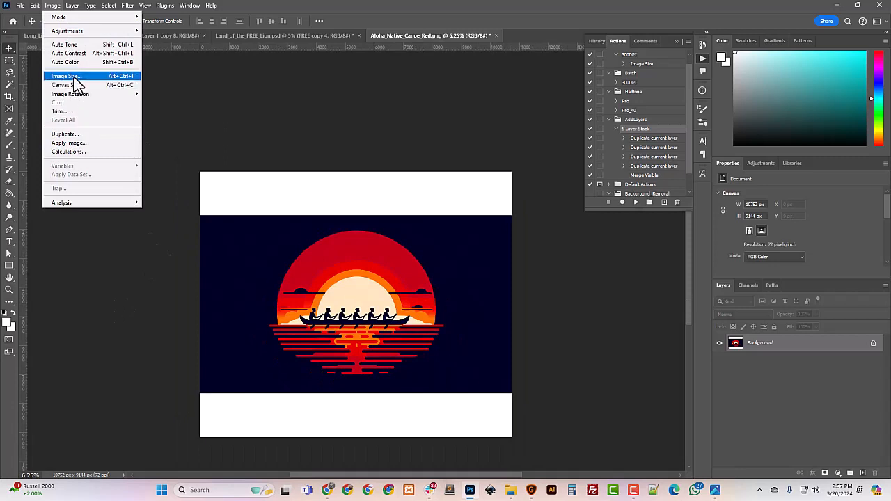
pyautogui.click(75, 86)
pyautogui.press('Tab')
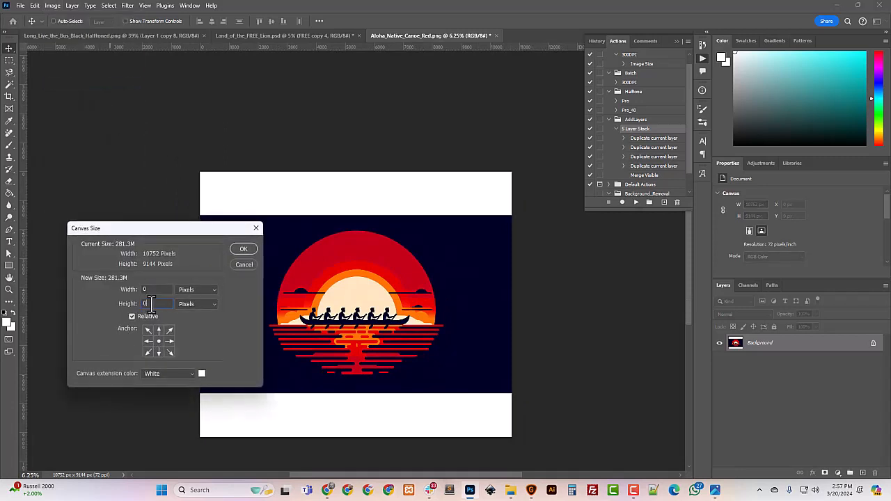
pyautogui.write('3000')
pyautogui.press('Return')
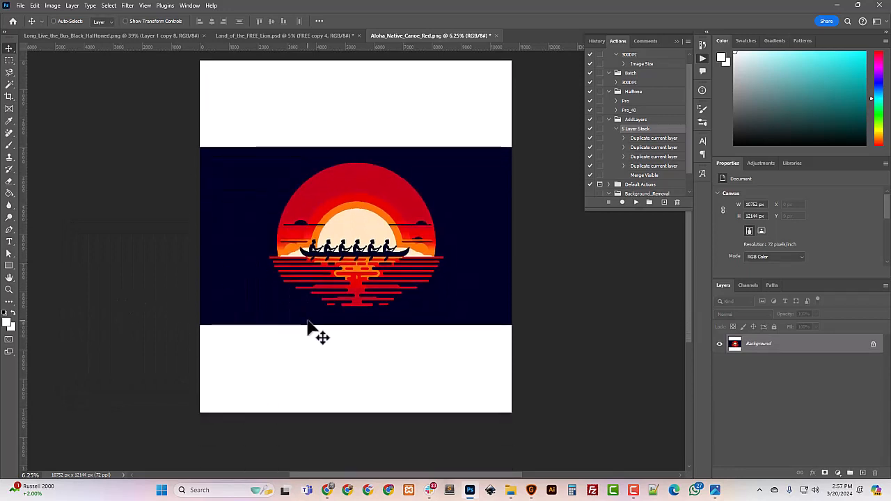
pyautogui.scroll(1, 307, 323)
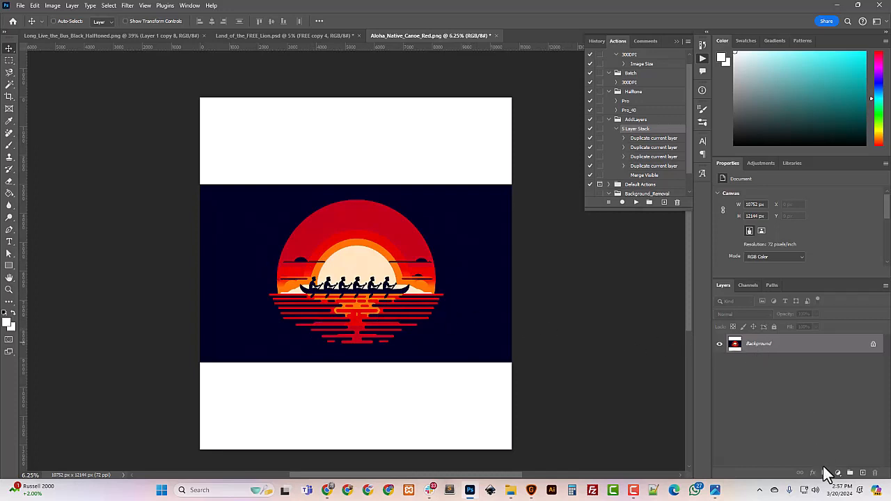
# Step: Select the white bands above and below the artwork with the Magic Wand and expand the selection
pyautogui.click(9, 85)
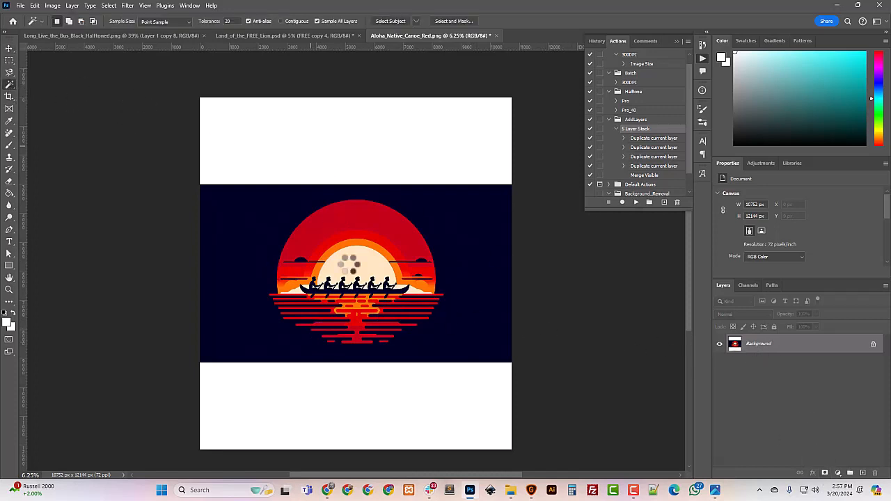
pyautogui.click(371, 399)
pyautogui.click(108, 6)
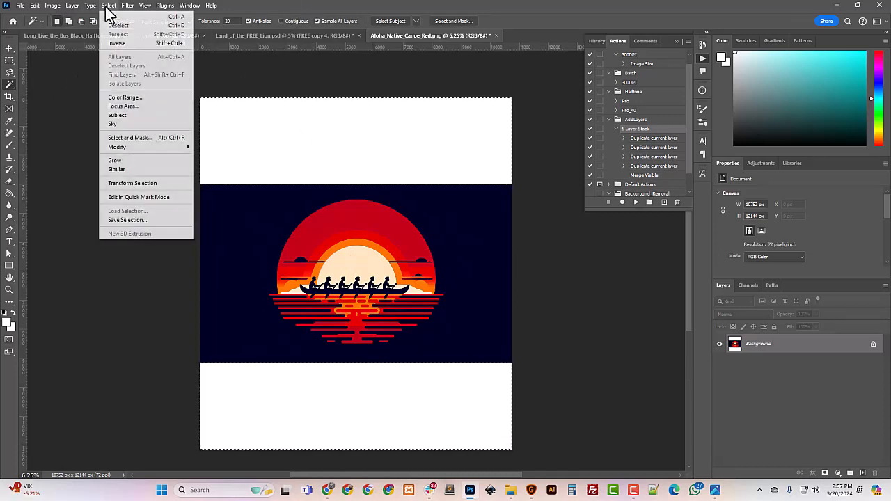
pyautogui.moveTo(149, 150)
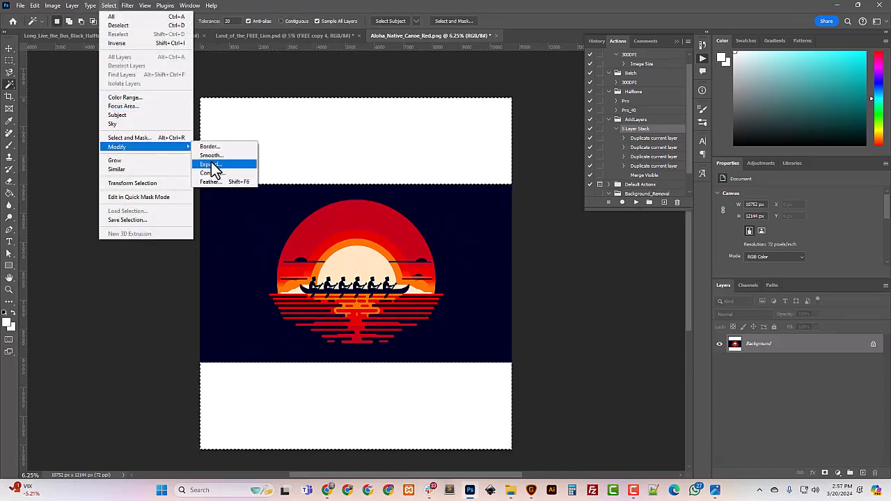
pyautogui.click(211, 164)
pyautogui.press('Return')
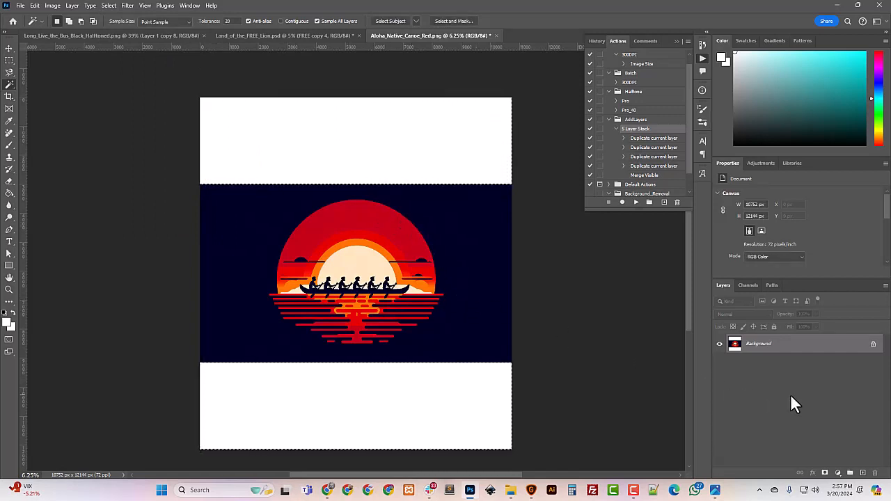
# Step: Fill the selected white bands with a Solid Color layer using the navy sampled from the artwork's background
pyautogui.hotkey('ctrl', 'shift', 'n')
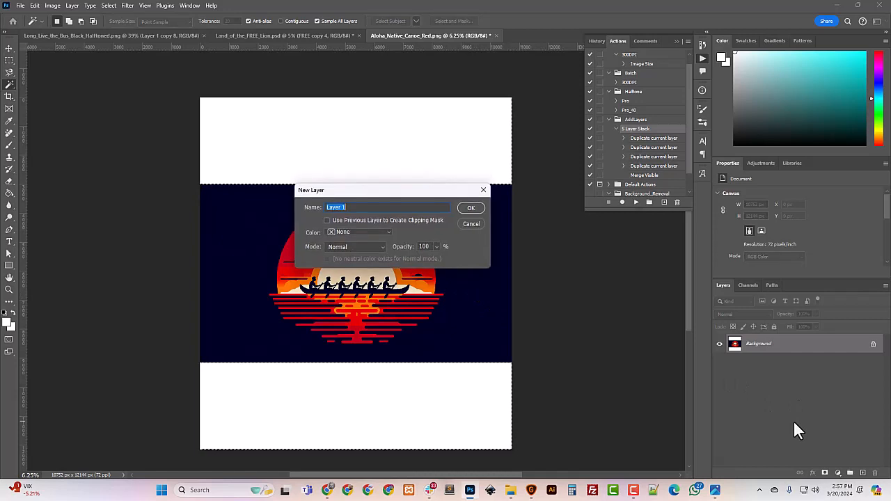
pyautogui.press('Return')
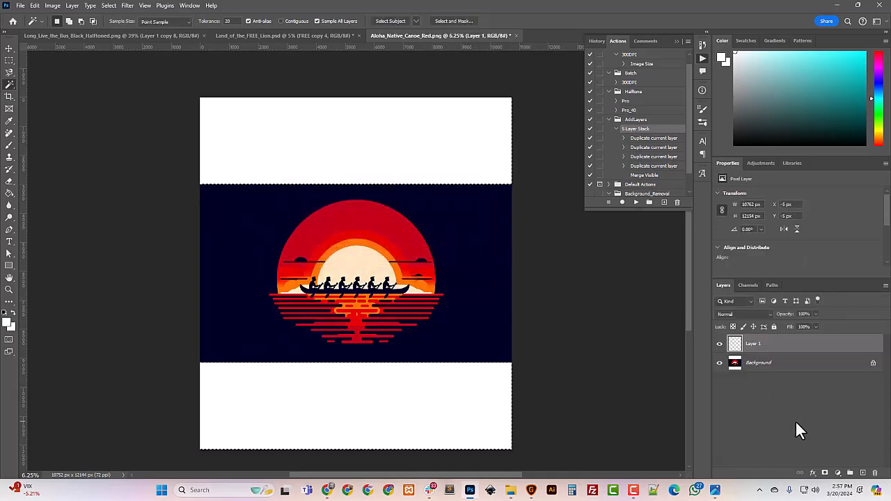
pyautogui.click(838, 474)
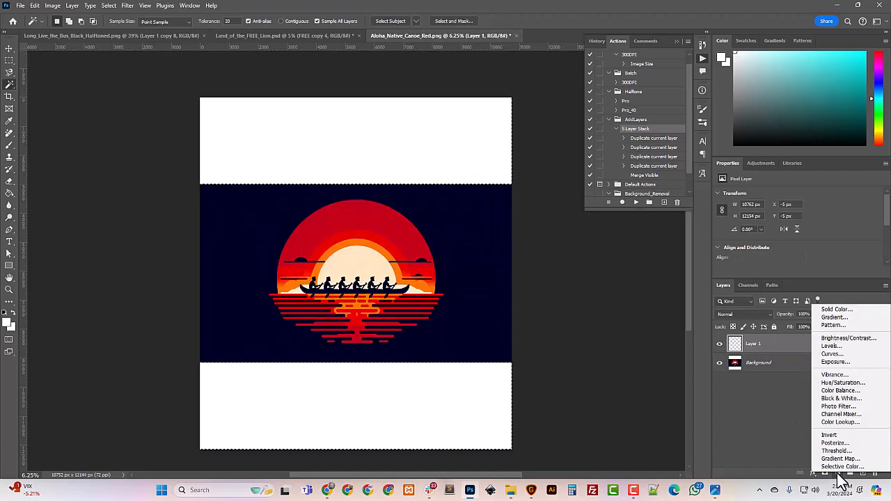
pyautogui.click(842, 310)
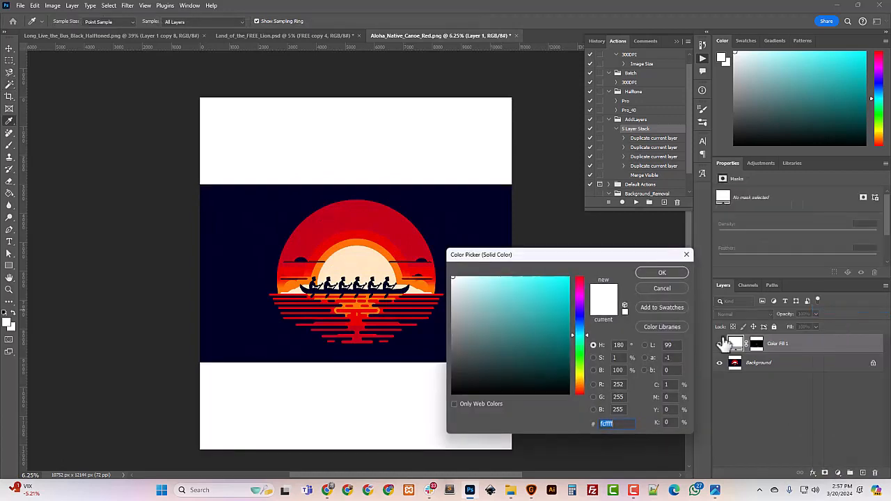
pyautogui.click(265, 186)
pyautogui.click(667, 273)
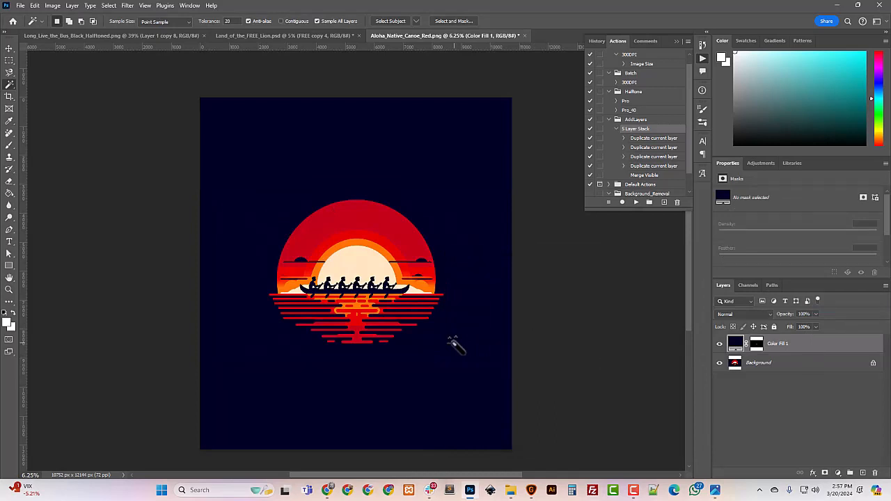
# Step: Duplicate the Background layer and merge the navy Color Fill 1 layer into the copy
pyautogui.rightClick(766, 363)
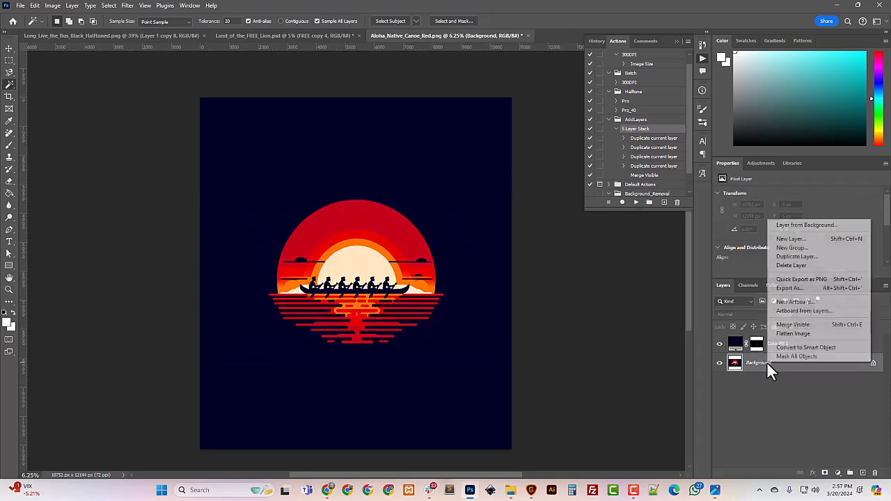
pyautogui.click(797, 256)
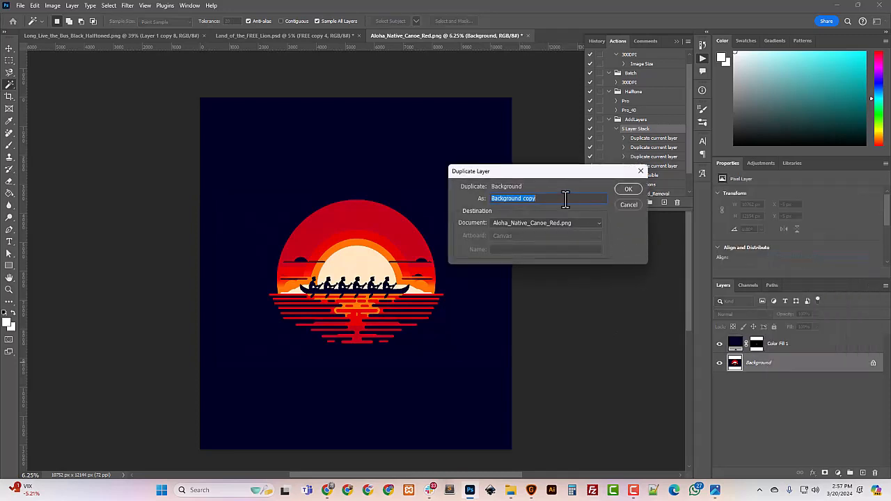
pyautogui.click(629, 190)
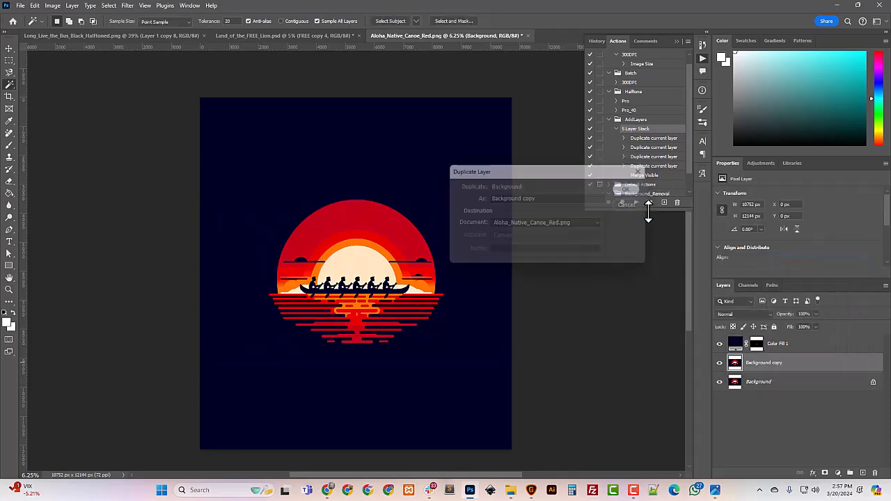
pyautogui.click(774, 346)
pyautogui.press('Delete')
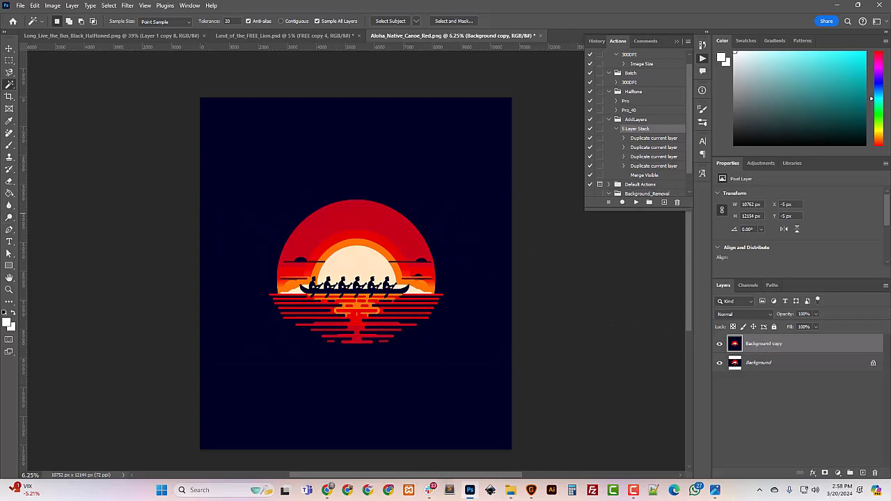
# Step: Convert the original Background layer to a smart object, hide it, and make the Background copy layer active
pyautogui.rightClick(769, 362)
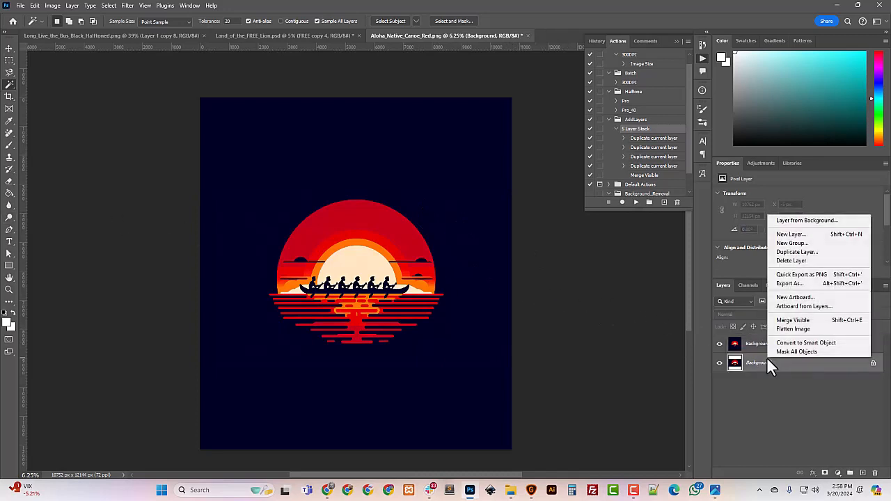
pyautogui.click(791, 344)
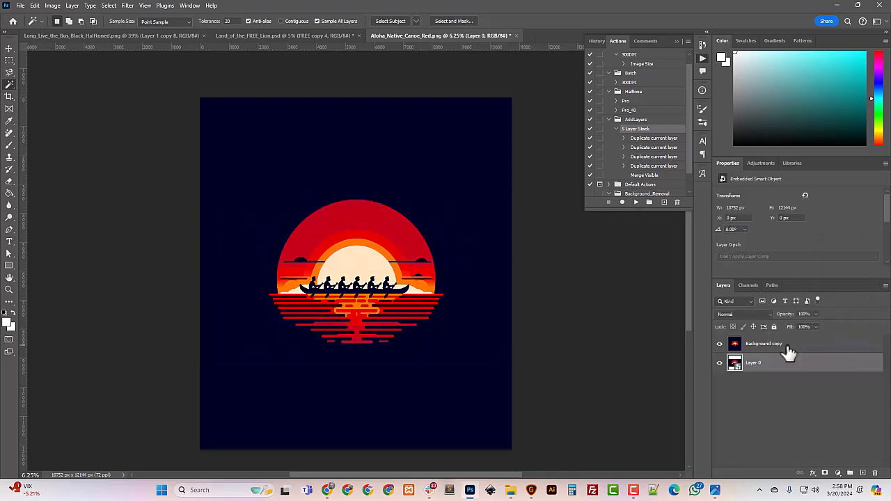
pyautogui.click(720, 363)
pyautogui.click(768, 346)
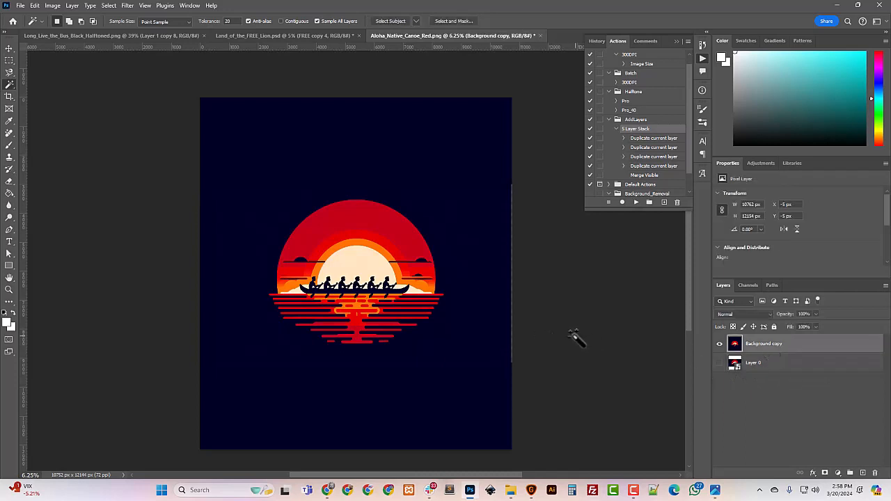
# Step: Enlarge the Background copy layer to about 100.89% to cover the thin gap along the canvas's right edge
pyautogui.hotkey('ctrl', 't')
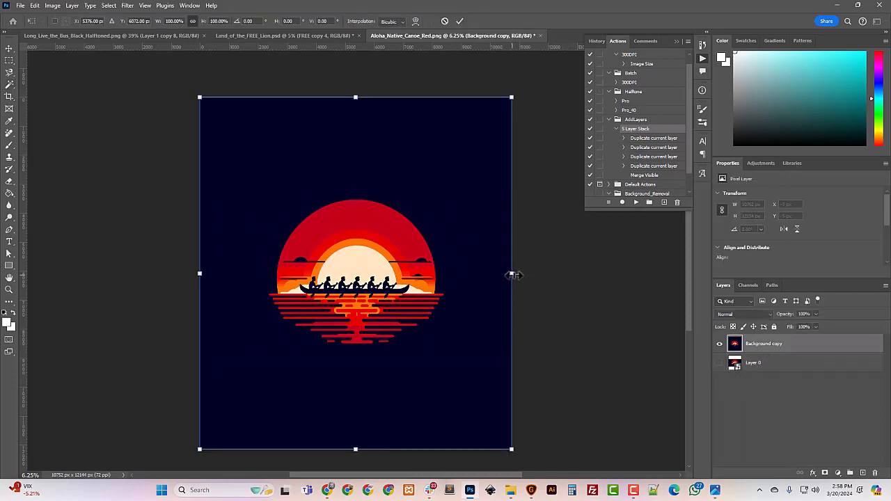
pyautogui.moveTo(512, 275); pyautogui.dragTo(514, 275)
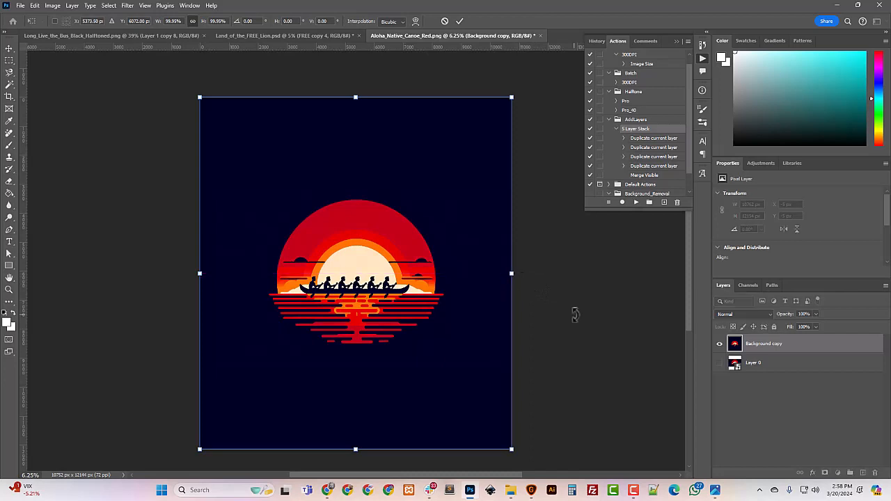
pyautogui.press('Return')
pyautogui.hotkey('ctrl', '+')
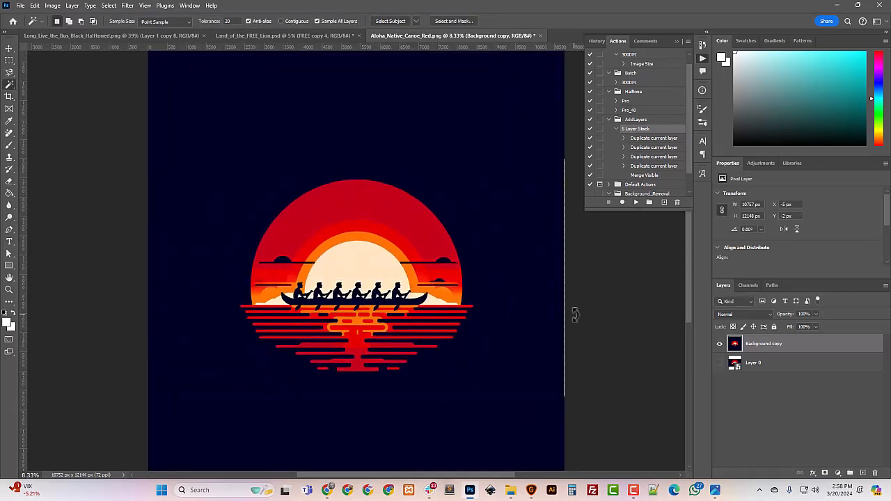
pyautogui.hotkey('ctrl', 't')
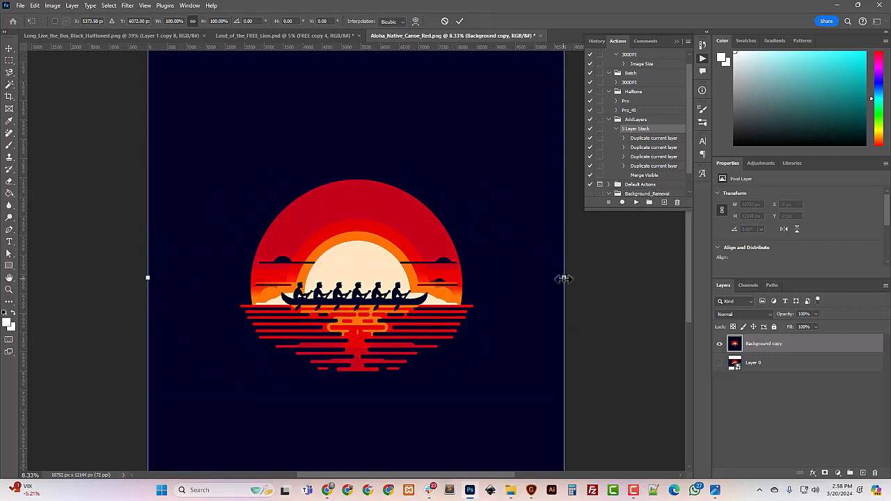
pyautogui.moveTo(566, 277); pyautogui.dragTo(569, 279)
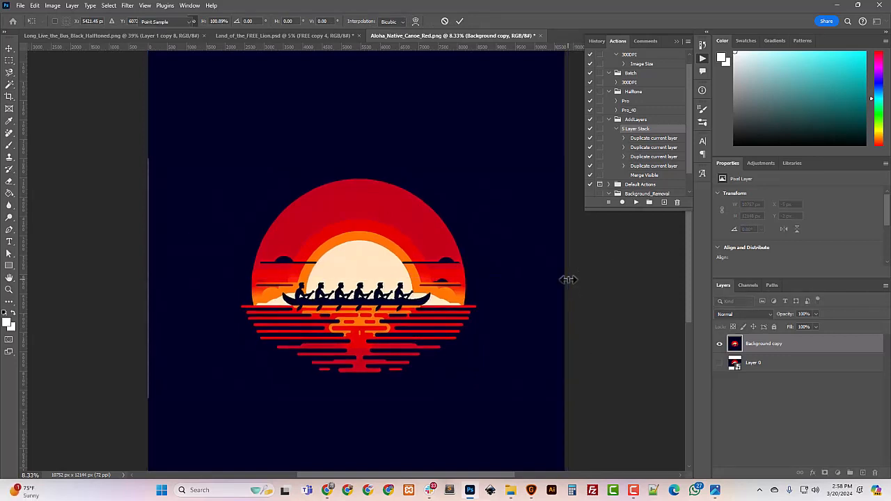
pyautogui.press('Return')
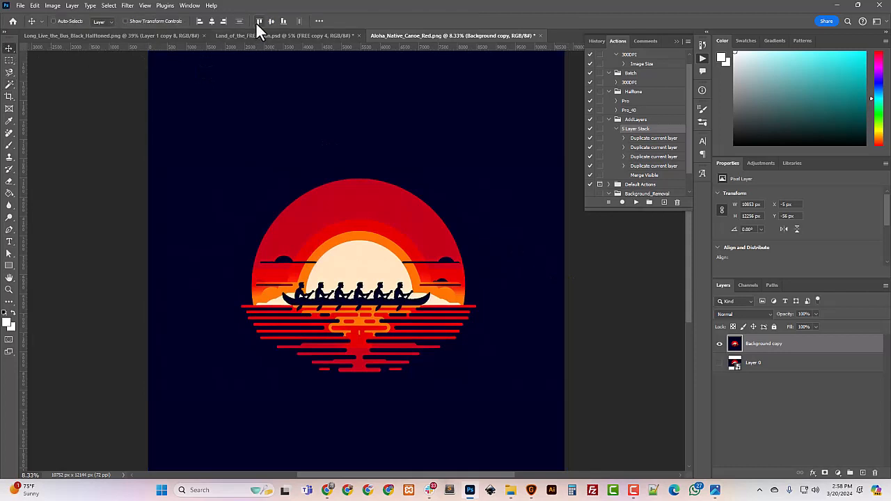
# Step: Center the Background copy layer horizontally on the canvas
pyautogui.click(319, 22)
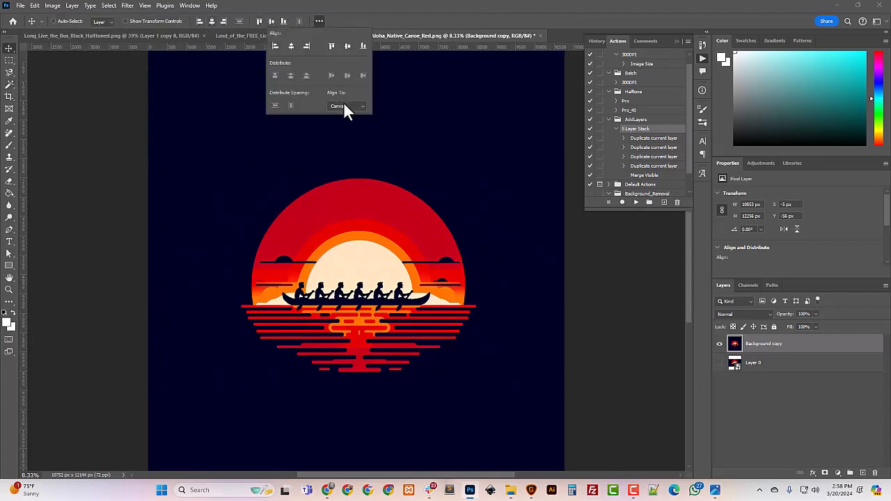
pyautogui.click(211, 21)
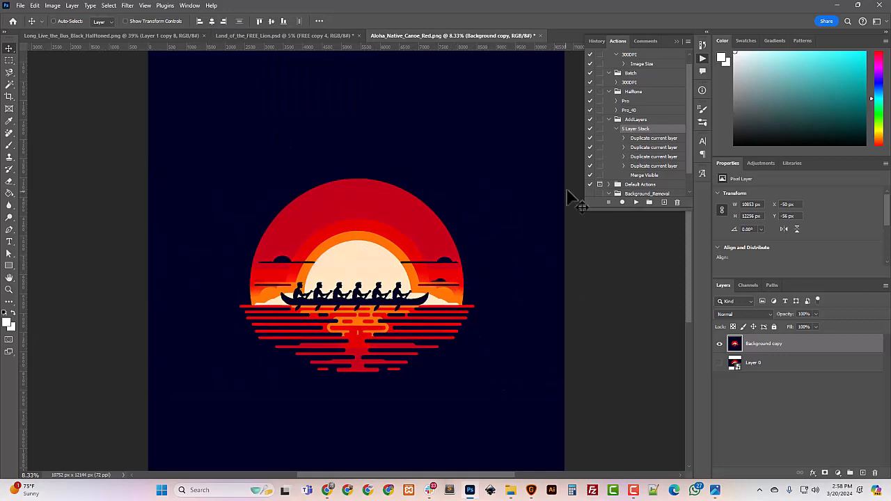
pyautogui.scroll(-2, 312, 373)
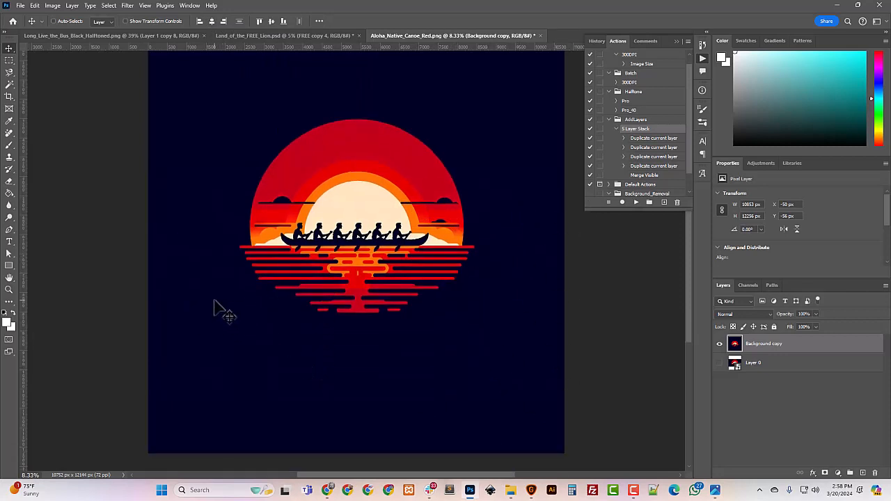
# Step: Select all navy areas of the artwork with the Magic Wand at a tolerance of 80
pyautogui.click(10, 85)
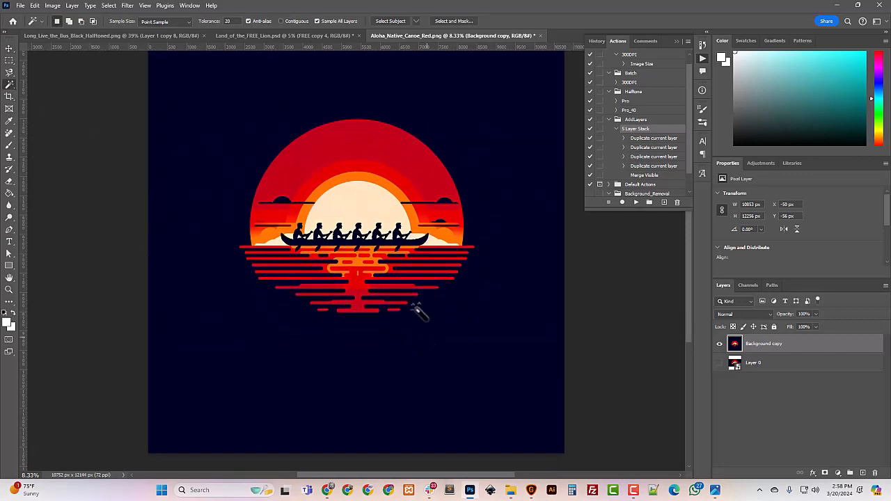
pyautogui.click(235, 21)
pyautogui.write('80')
pyautogui.click(514, 214)
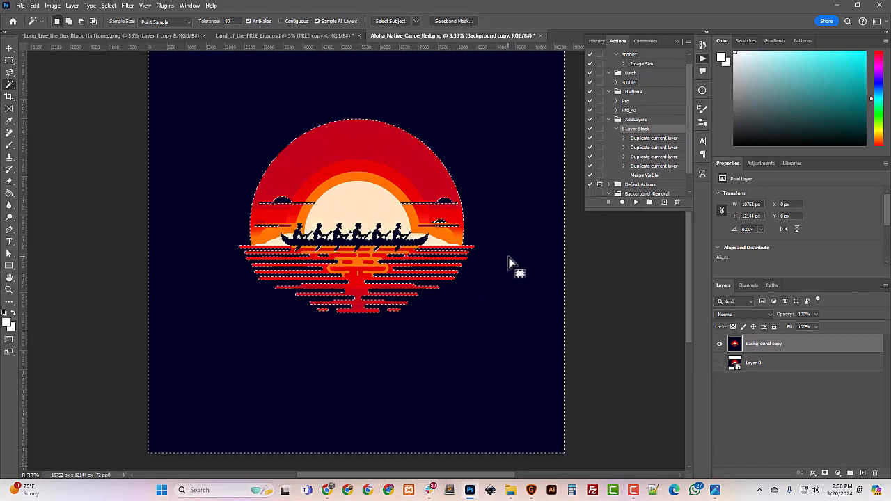
# Step: Restrict the Magic Wand to contiguous pixels and replace the selection with only the navy background surrounding the sun and water
pyautogui.hotkey('ctrl', '+')
pyautogui.hotkey('ctrl', '+')
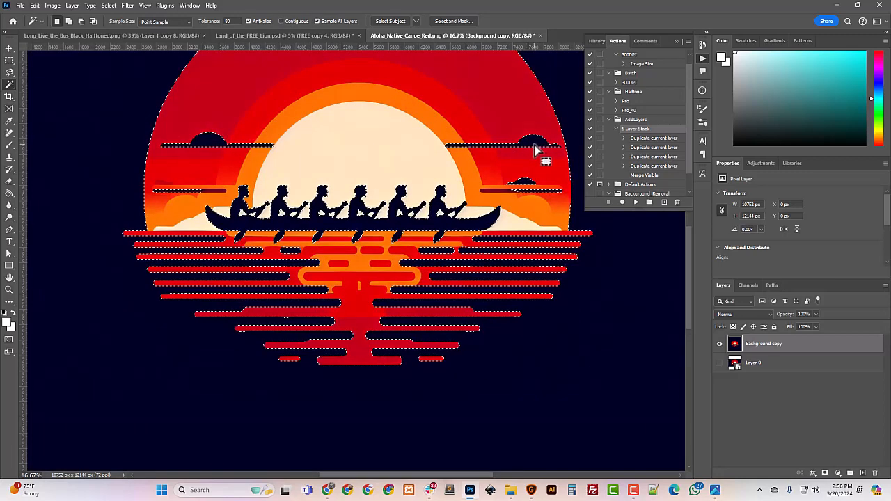
pyautogui.click(282, 21)
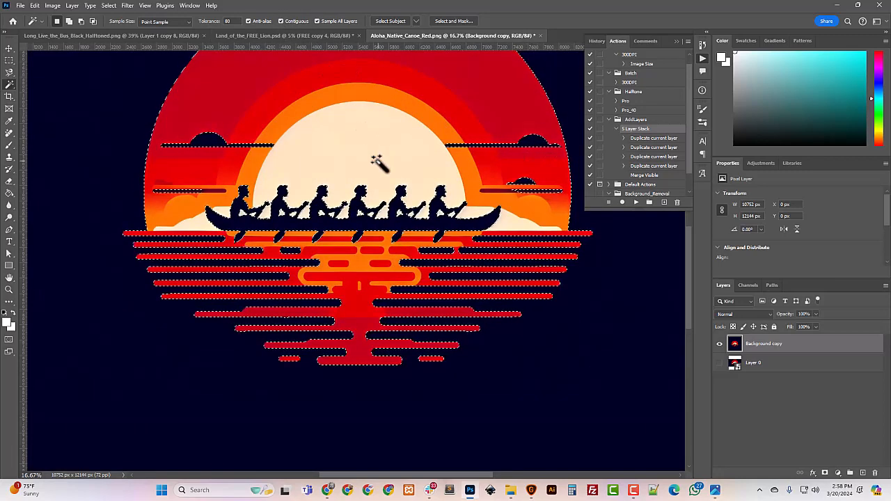
pyautogui.hotkey('ctrl', 'd')
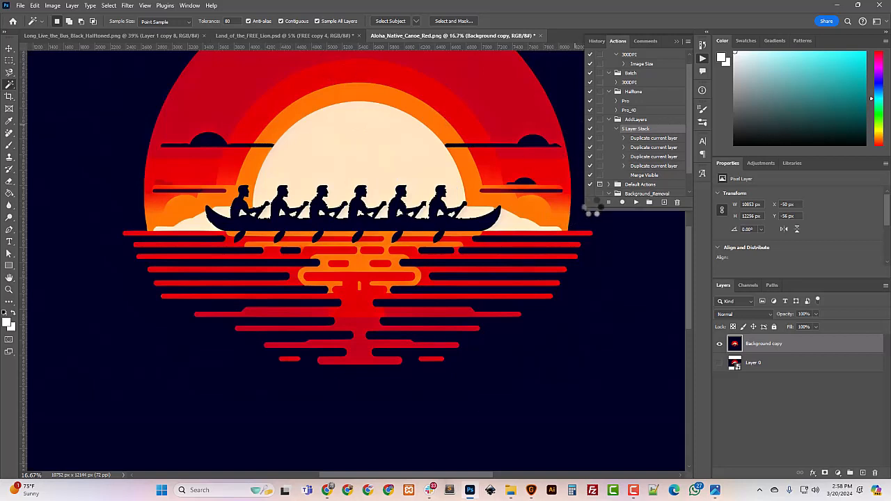
pyautogui.click(591, 212)
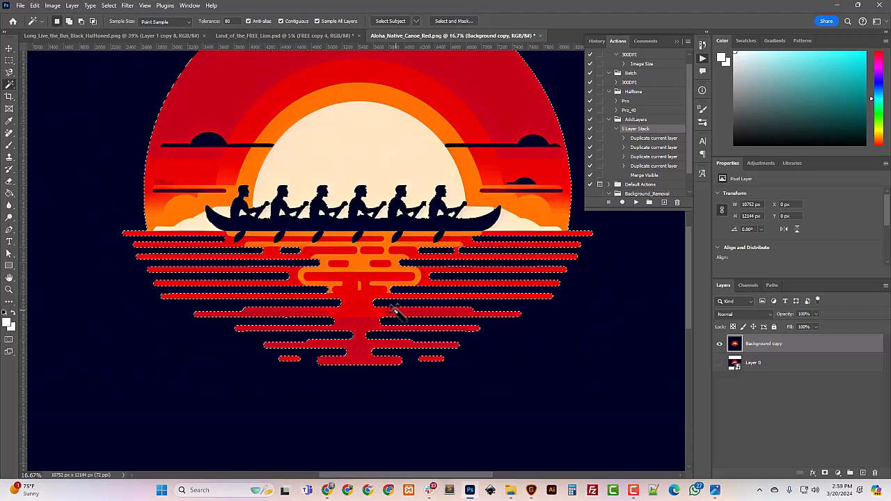
# Step: Expand the navy background selection by 5 pixels
pyautogui.click(109, 6)
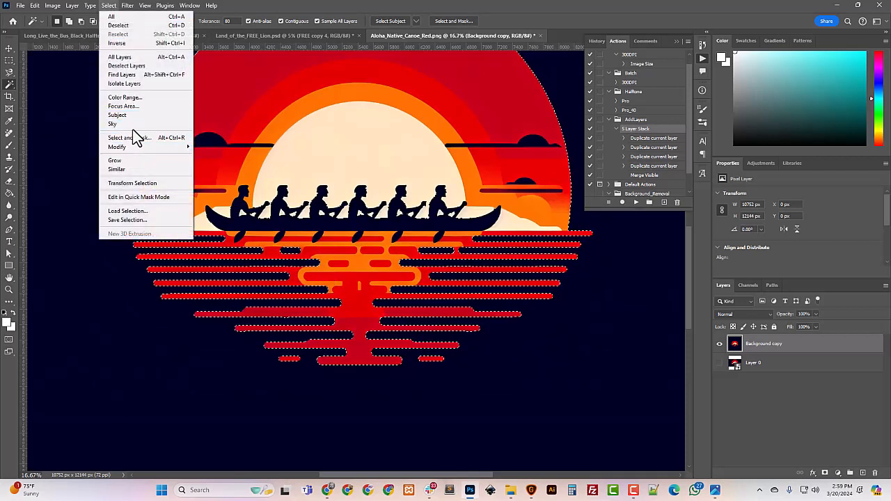
pyautogui.moveTo(138, 152)
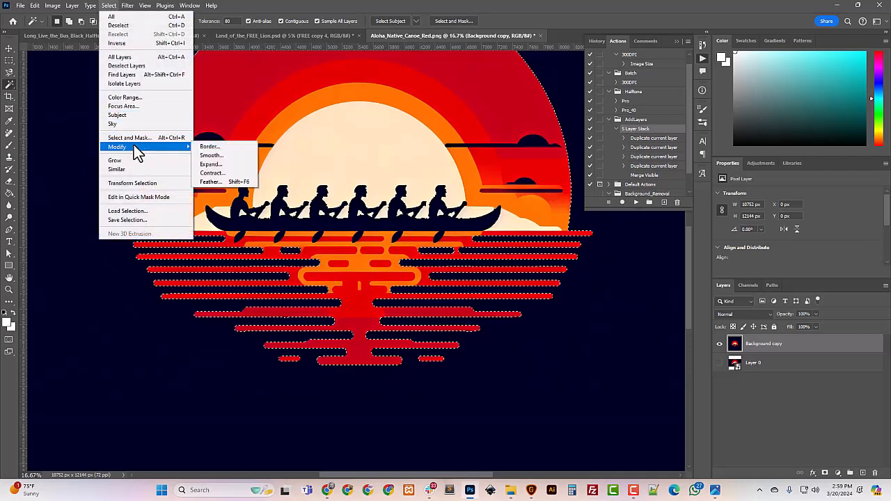
pyautogui.click(211, 165)
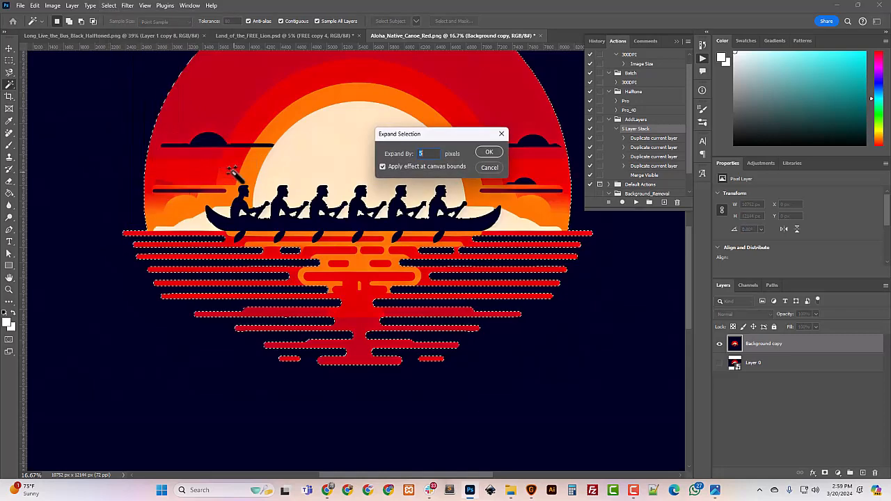
pyautogui.press('Return')
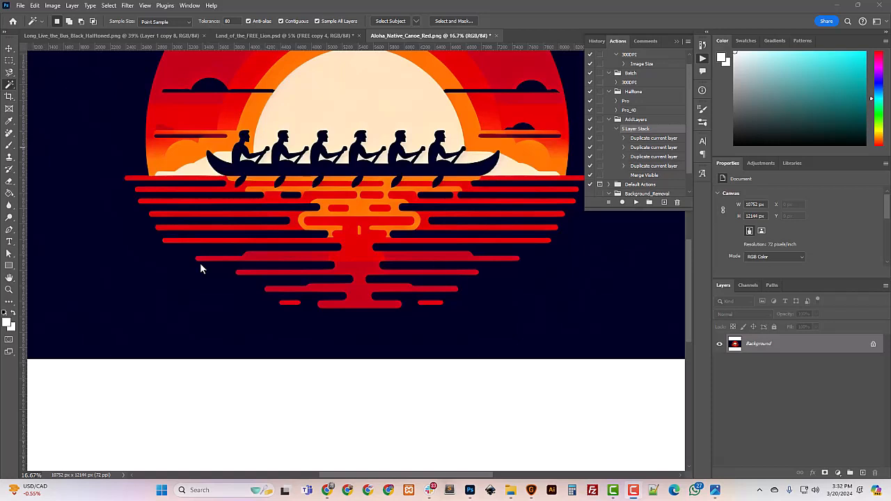
# Step: Select the white bands above and below the original artwork and add a new empty layer
pyautogui.click(313, 367)
pyautogui.scroll(-3, 338, 292)
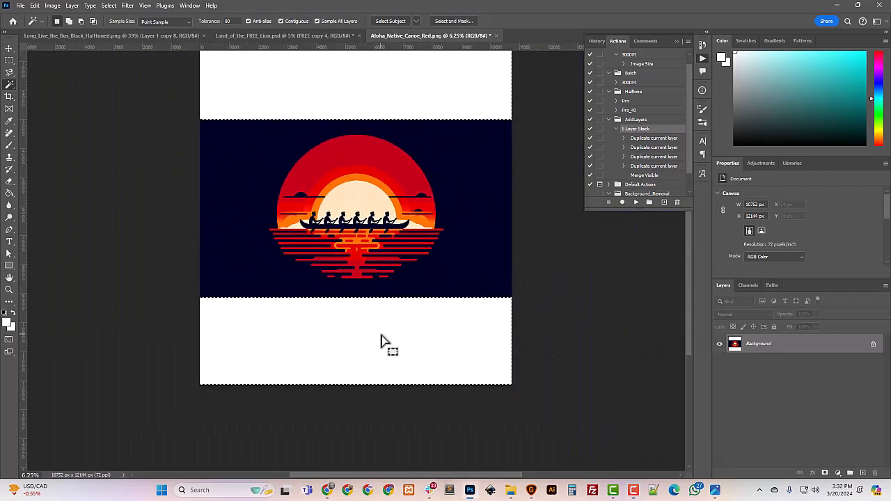
pyautogui.hotkey('ctrl', 'j')
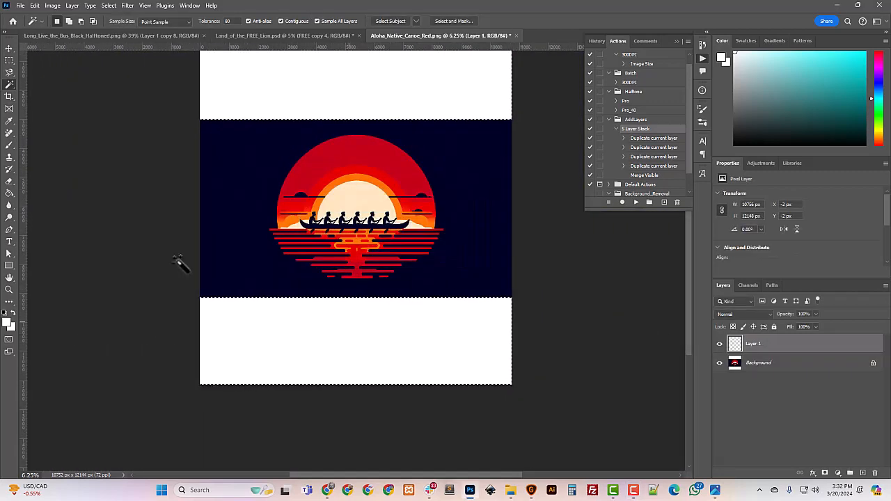
# Step: Sample the artwork's navy as the foreground colour, fill the selected white bands with it on the new layer and deselect
pyautogui.click(9, 194)
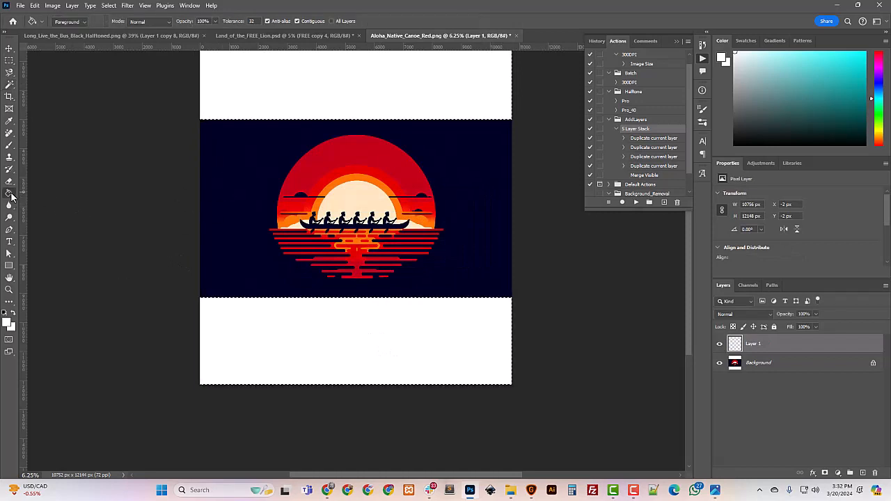
pyautogui.press('d')
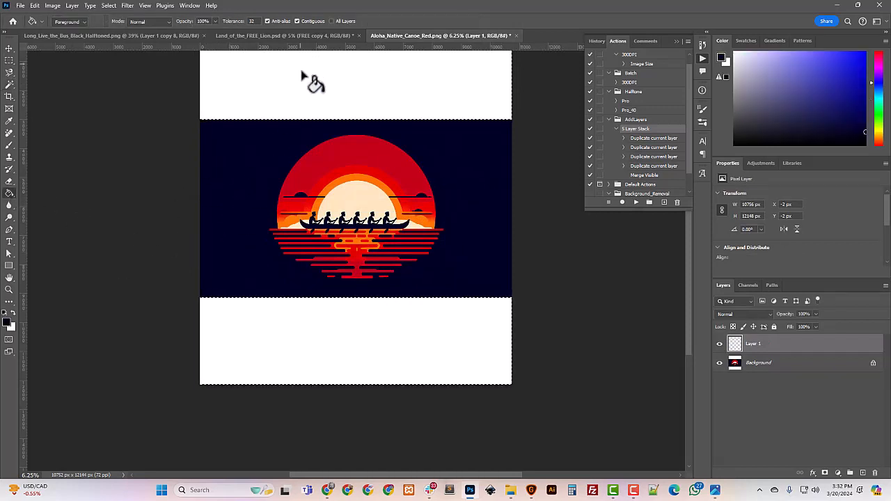
pyautogui.hotkey('alt', 'BackSpace')
pyautogui.hotkey('ctrl', '+')
pyautogui.hotkey('ctrl', '+')
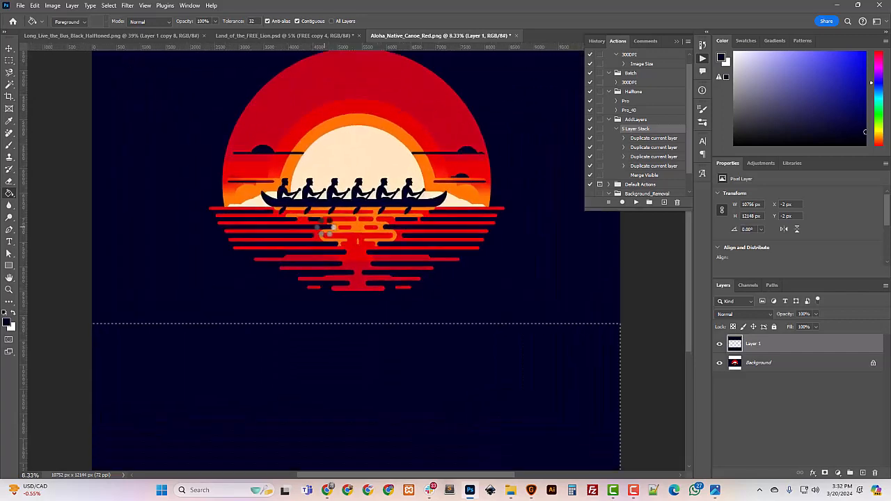
pyautogui.hotkey('ctrl', 'd')
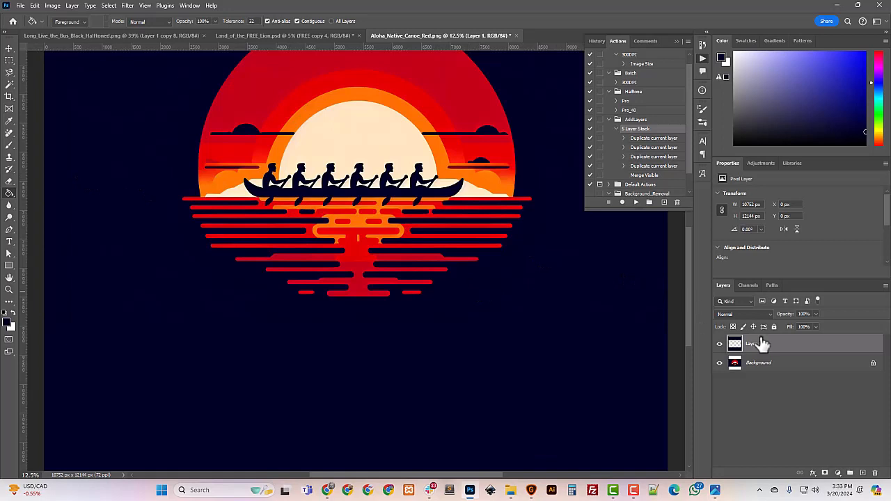
# Step: Convert the Background layer to a smart object and duplicate it as Layer 0 copy
pyautogui.rightClick(789, 360)
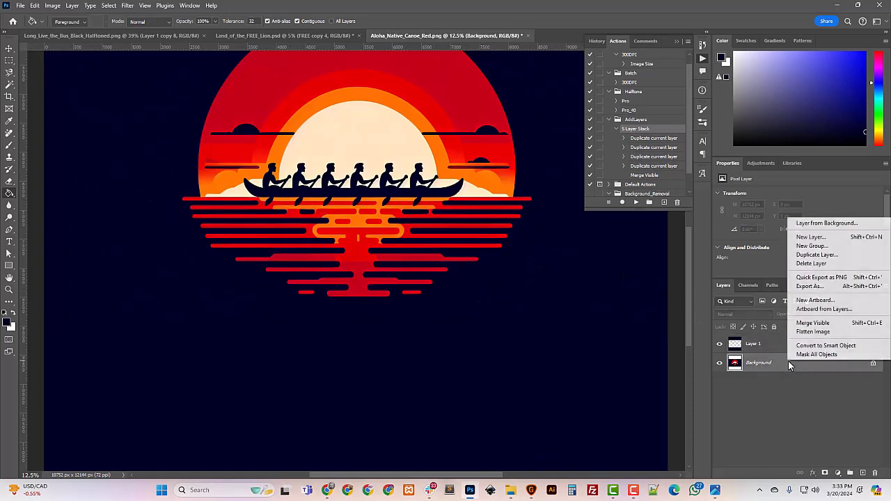
pyautogui.click(823, 345)
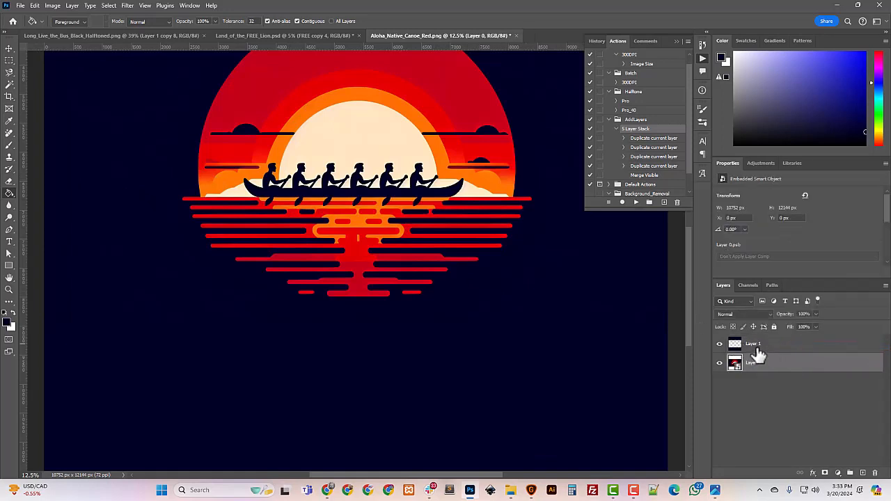
pyautogui.rightClick(758, 361)
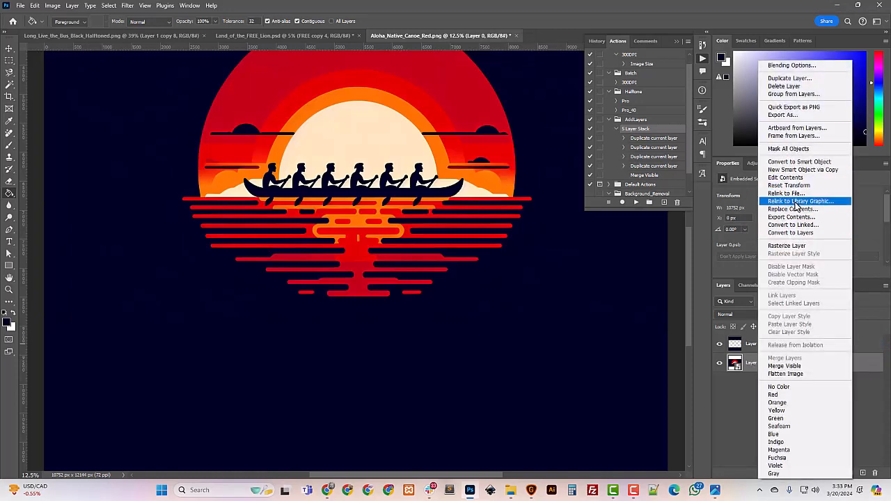
pyautogui.click(798, 79)
pyautogui.click(627, 190)
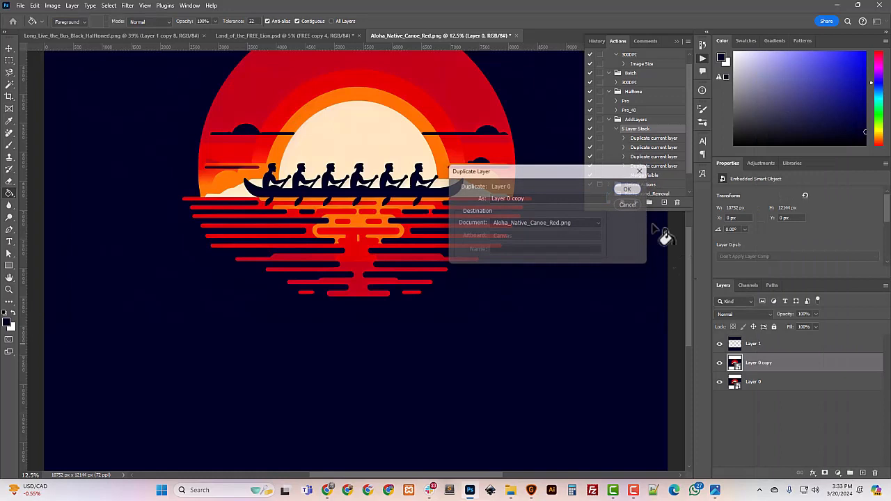
# Step: Rasterize Layer 0 copy, hide Layer 0, and merge the navy bands of Layer 1 down into the rasterized copy
pyautogui.rightClick(745, 364)
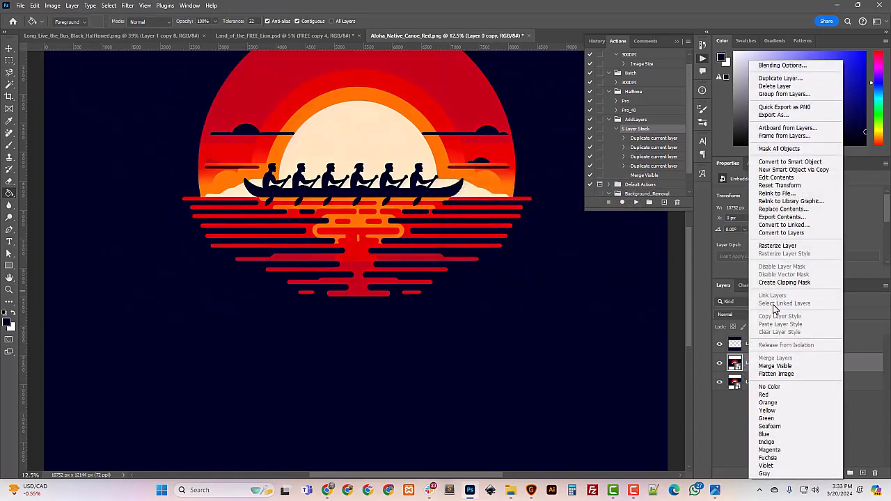
pyautogui.click(777, 246)
pyautogui.click(720, 384)
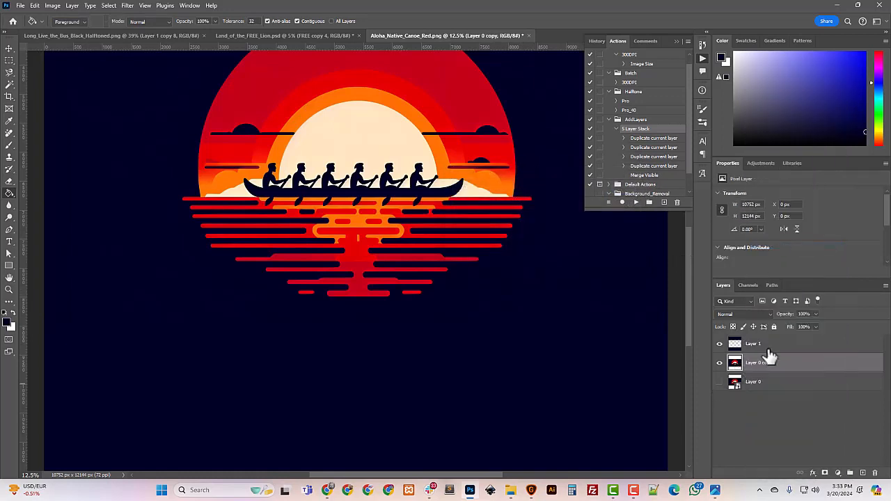
pyautogui.click(768, 345)
pyautogui.hotkey('ctrl', 'e')
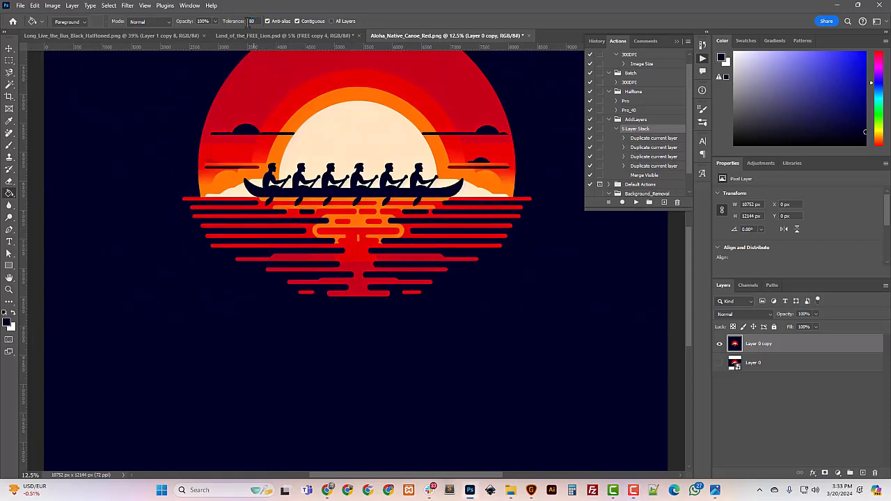
# Step: Select the navy background around the sun and water with the Magic Wand and expand the selection by 2 pixels
pyautogui.click(9, 84)
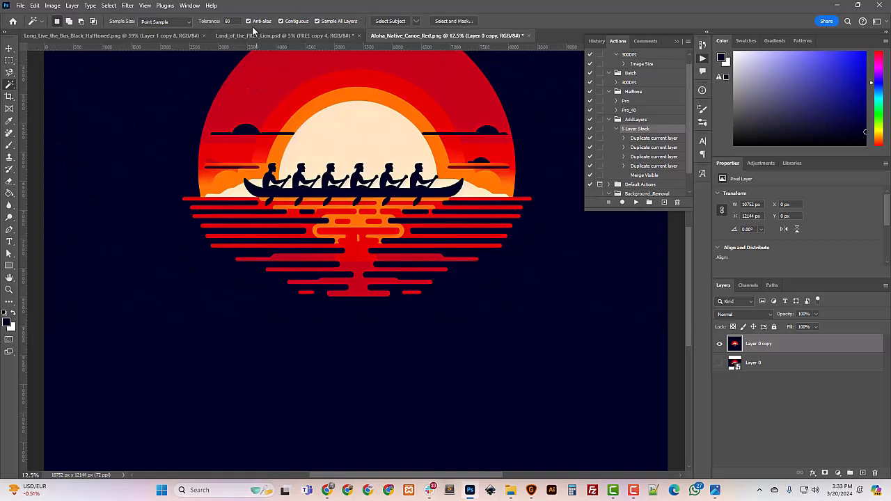
pyautogui.click(450, 306)
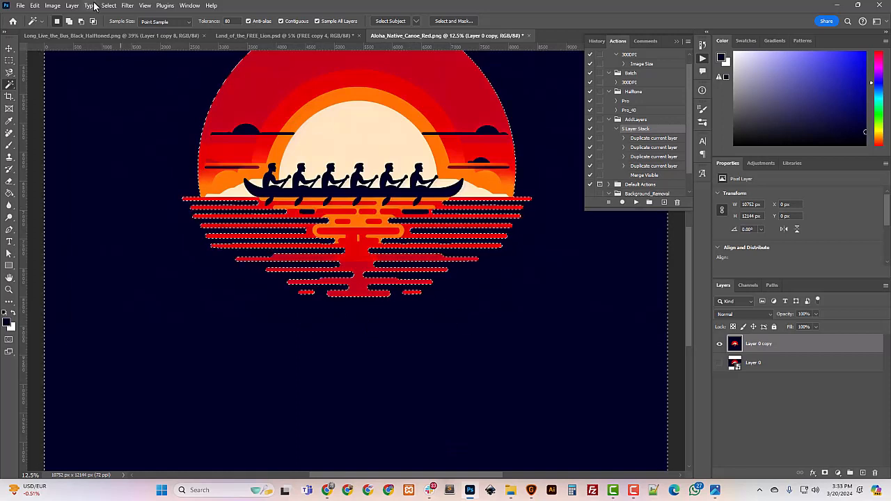
pyautogui.click(109, 6)
pyautogui.moveTo(130, 147)
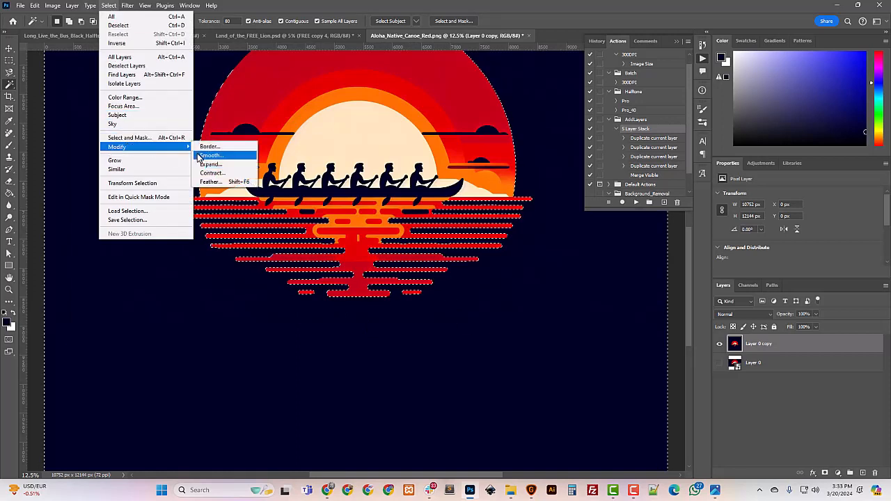
pyautogui.click(210, 164)
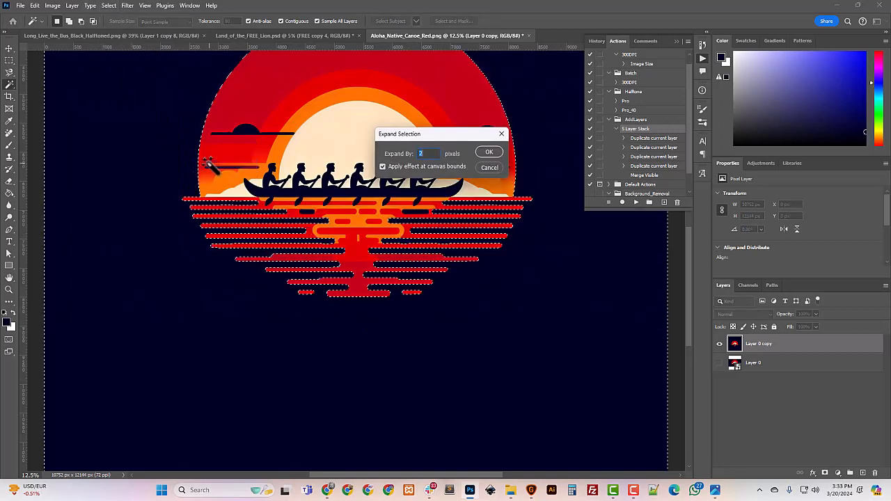
pyautogui.press('Return')
# Step: Check the selection's edges along the water reflection and delete the selected navy background from Layer 0 copy
pyautogui.hotkey('ctrl', '+')
pyautogui.hotkey('ctrl', '+')
pyautogui.hotkey('ctrl', '+')
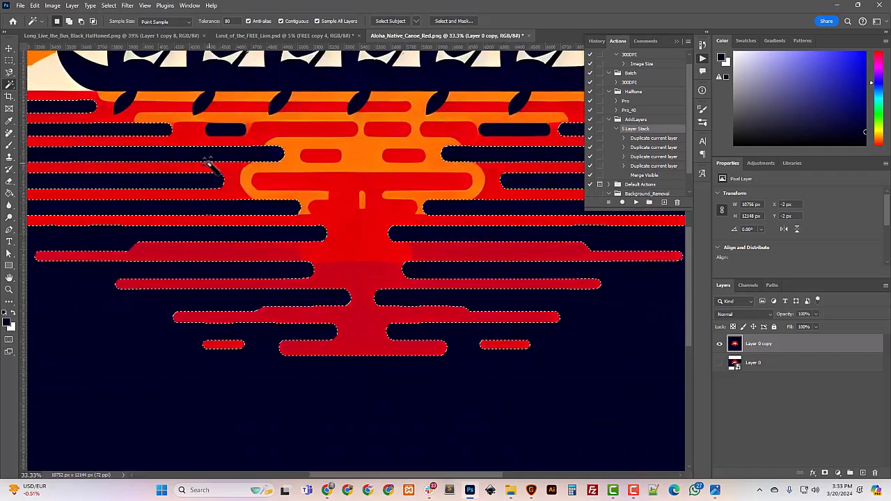
pyautogui.hotkey('ctrl', '+')
pyautogui.hotkey('ctrl', '+')
pyautogui.hotkey('ctrl', '+')
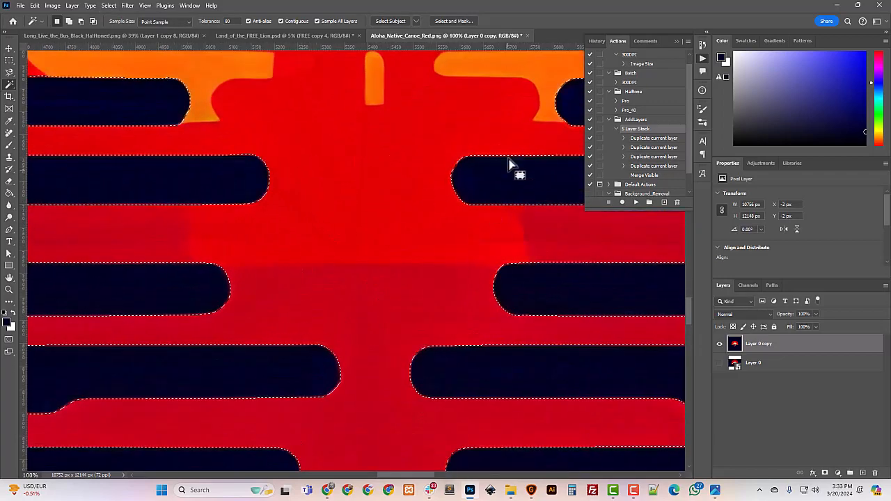
pyautogui.hotkey('ctrl', '-')
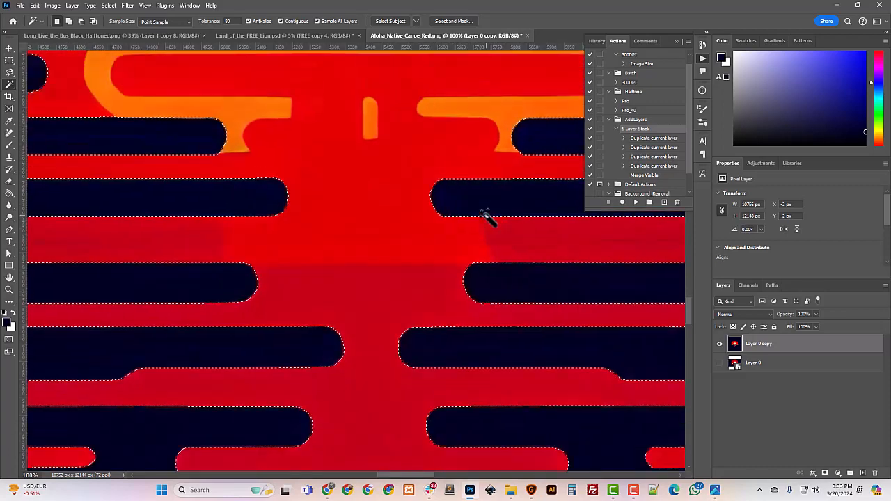
pyautogui.hotkey('ctrl', '-')
pyautogui.hotkey('ctrl', '-')
pyautogui.hotkey('ctrl', '-')
pyautogui.hotkey('ctrl', '-')
pyautogui.hotkey('ctrl', '-')
pyautogui.hotkey('ctrl', '-')
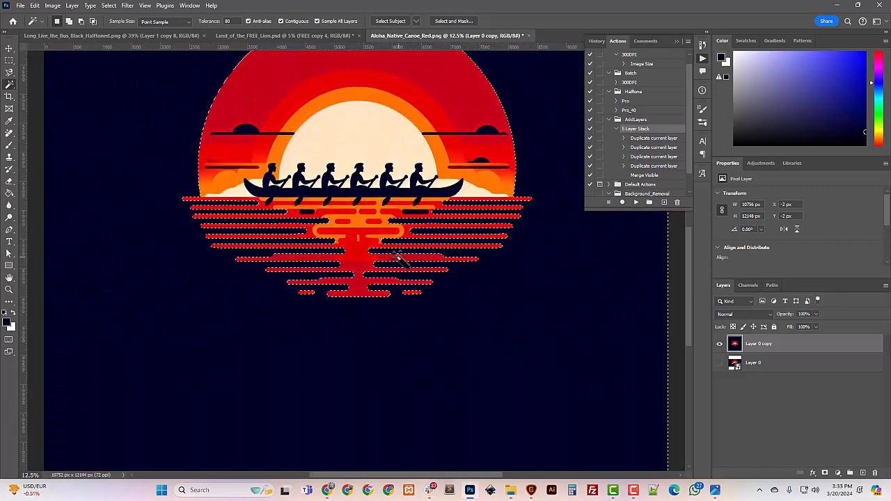
pyautogui.press('Delete')
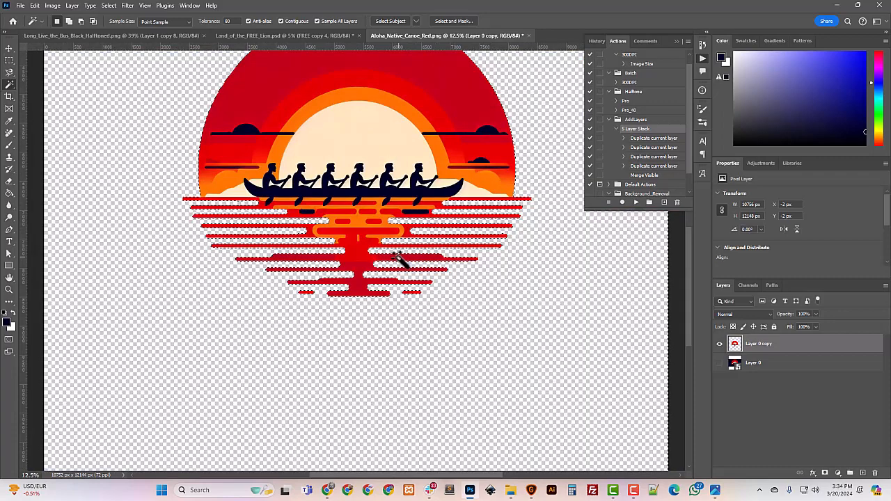
# Step: Select the two enclosed navy bars in the reflection below the canoe, expand the selection by 2 pixels, and delete them
pyautogui.hotkey('ctrl', '+')
pyautogui.hotkey('ctrl', '+')
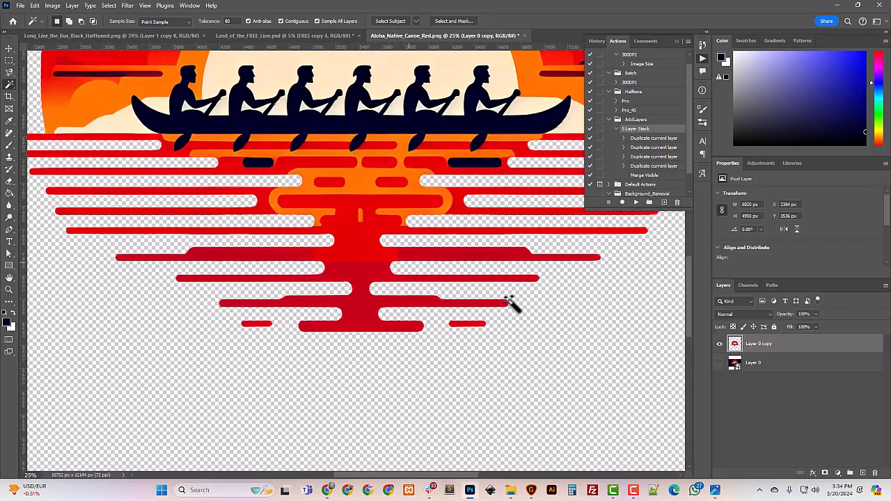
pyautogui.click(474, 161)
pyautogui.keyDown('shift'); pyautogui.click(257, 165); pyautogui.keyUp('shift')
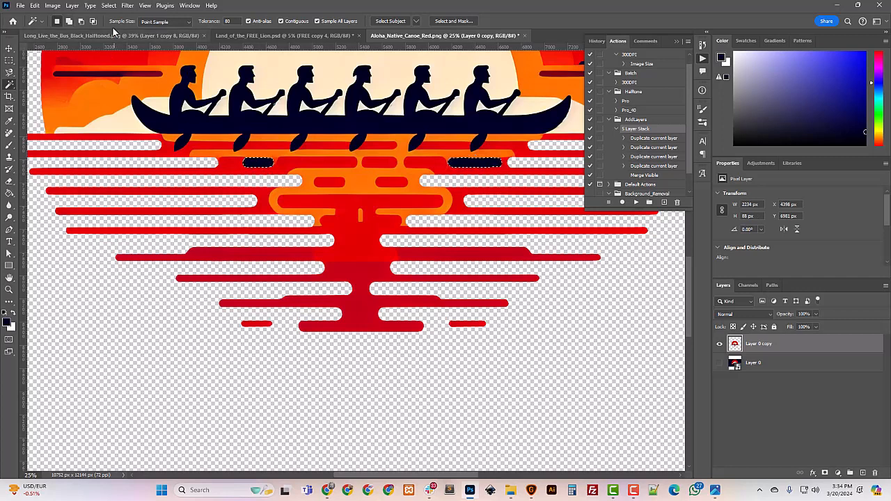
pyautogui.click(109, 6)
pyautogui.moveTo(146, 146)
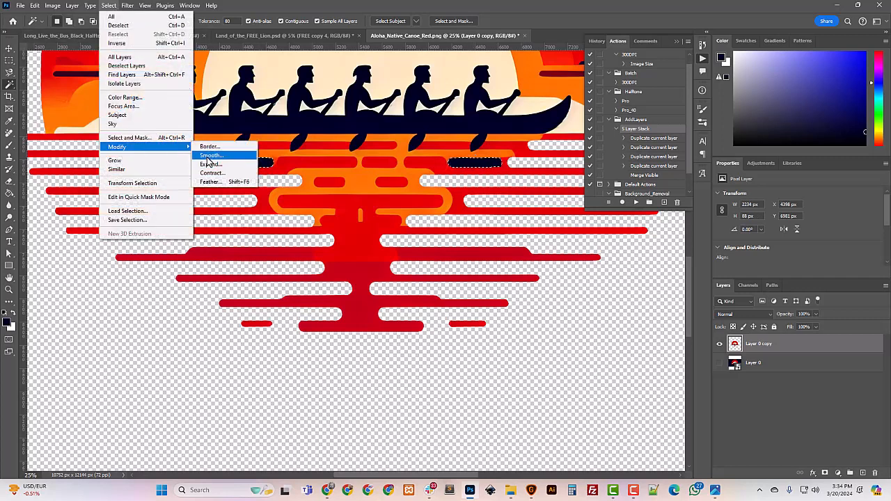
pyautogui.click(208, 165)
pyautogui.press('Return')
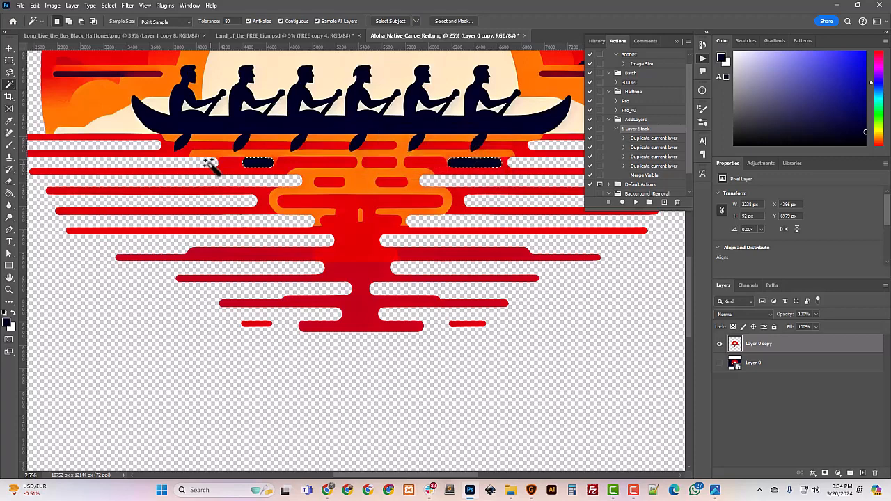
pyautogui.press('Delete')
pyautogui.hotkey('ctrl', 'd')
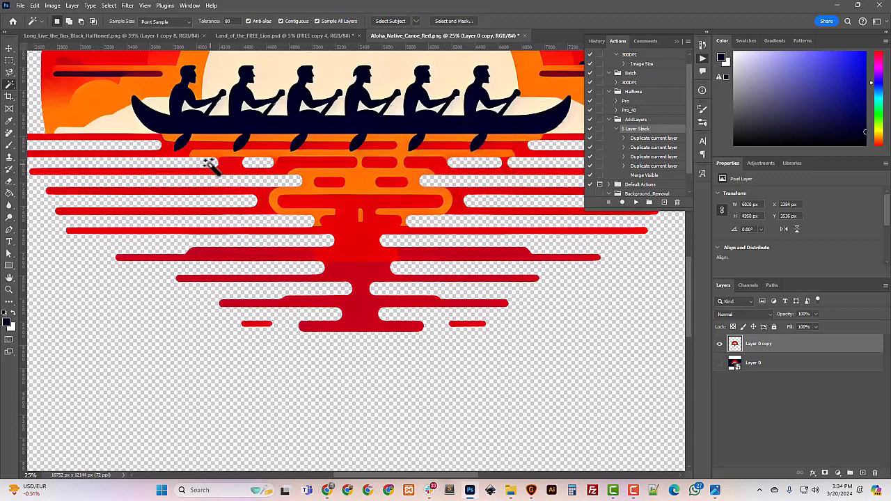
# Step: Add a solid colour fill layer in black (000000) between Layer 0 copy and the hidden Layer 0
pyautogui.hotkey('ctrl', '-')
pyautogui.hotkey('ctrl', '-')
pyautogui.hotkey('ctrl', '-')
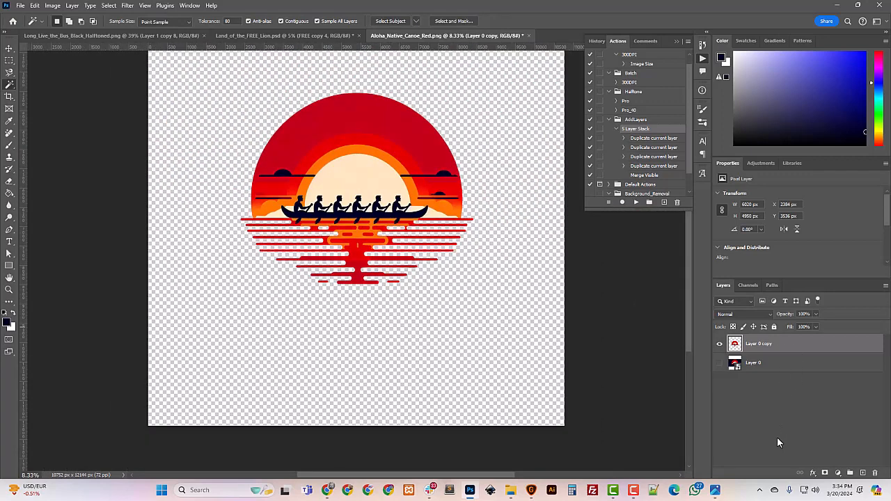
pyautogui.click(775, 371)
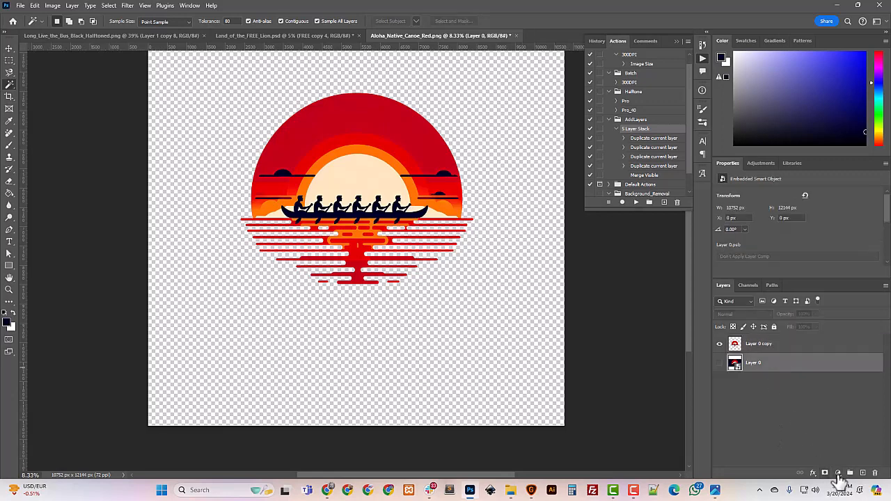
pyautogui.click(837, 473)
pyautogui.click(834, 309)
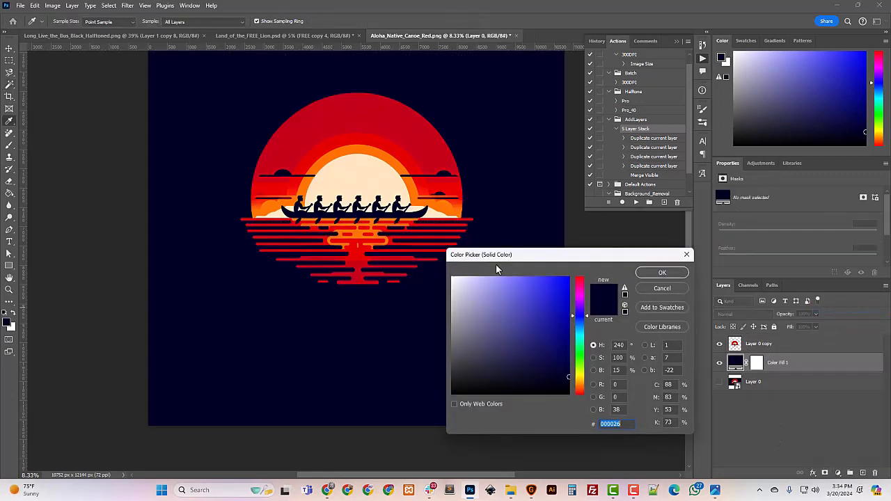
pyautogui.moveTo(525, 333); pyautogui.dragTo(399, 432)
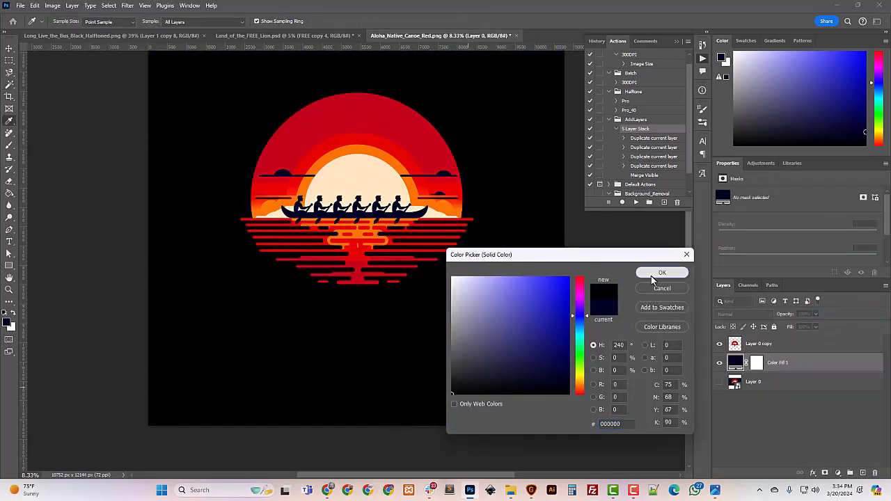
pyautogui.click(662, 272)
# Step: Examine the cut-out sun, canoe and water reflection against the black background for clean edges
pyautogui.hotkey('ctrl', '+')
pyautogui.hotkey('ctrl', '+')
pyautogui.hotkey('ctrl', '+')
pyautogui.hotkey('ctrl', '+')
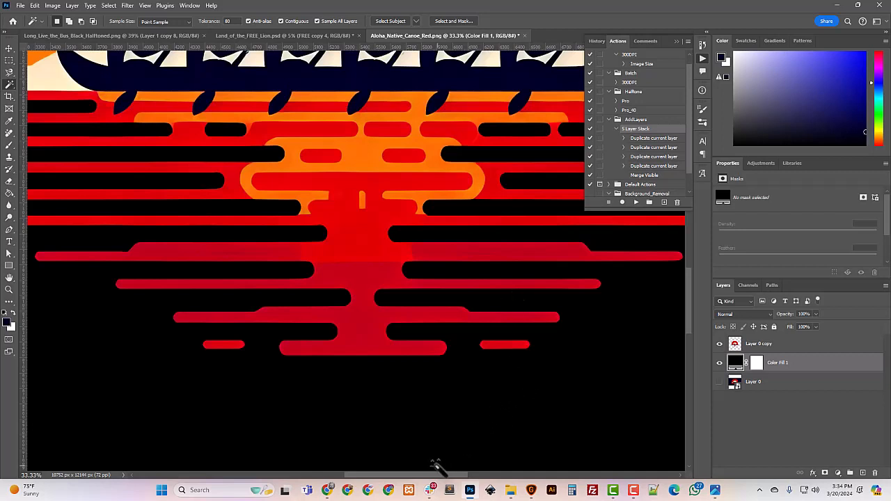
pyautogui.moveTo(428, 476); pyautogui.dragTo(460, 482)
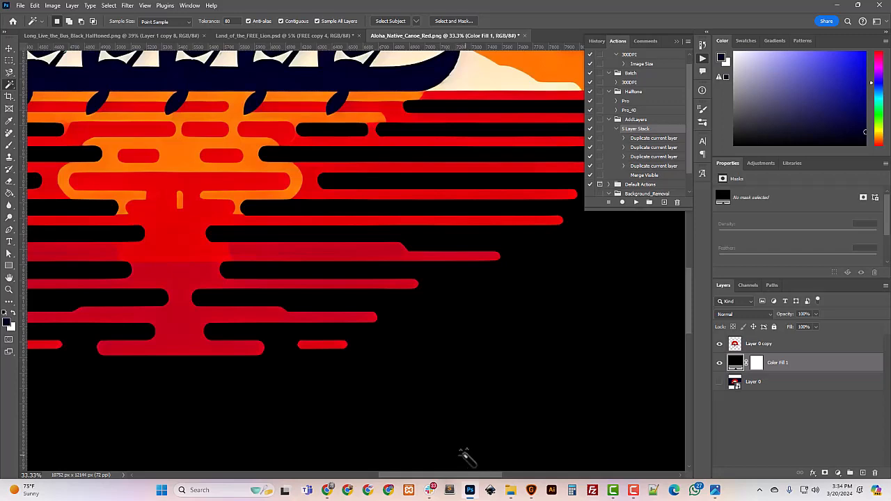
pyautogui.hotkey('ctrl', '-')
pyautogui.hotkey('ctrl', '-')
pyautogui.scroll(3, 444, 422)
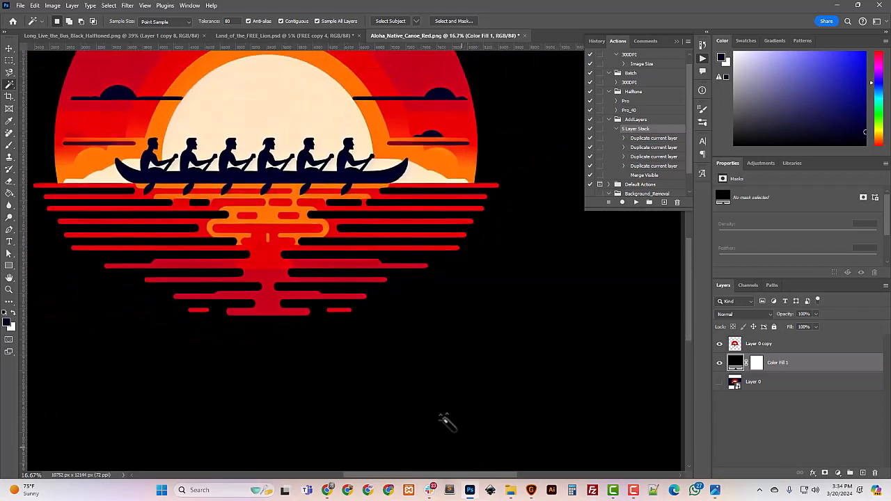
pyautogui.scroll(6, 424, 397)
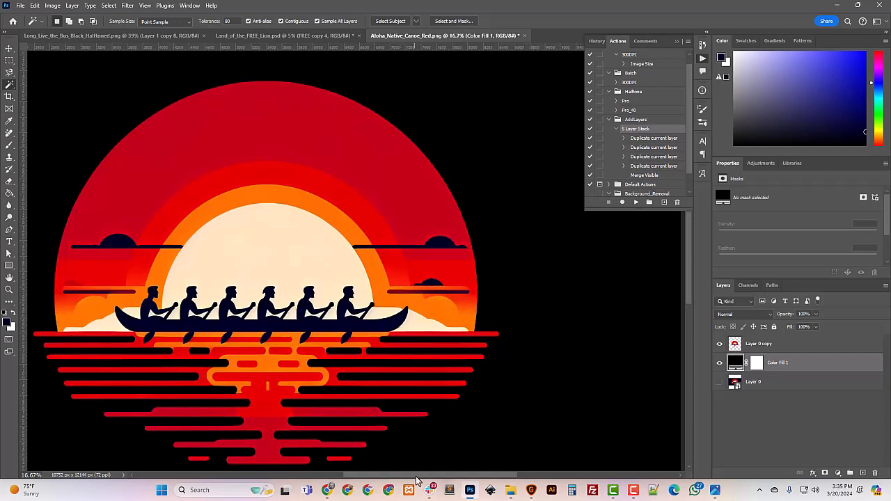
pyautogui.moveTo(418, 477); pyautogui.dragTo(396, 479)
pyautogui.scroll(-3, 392, 427)
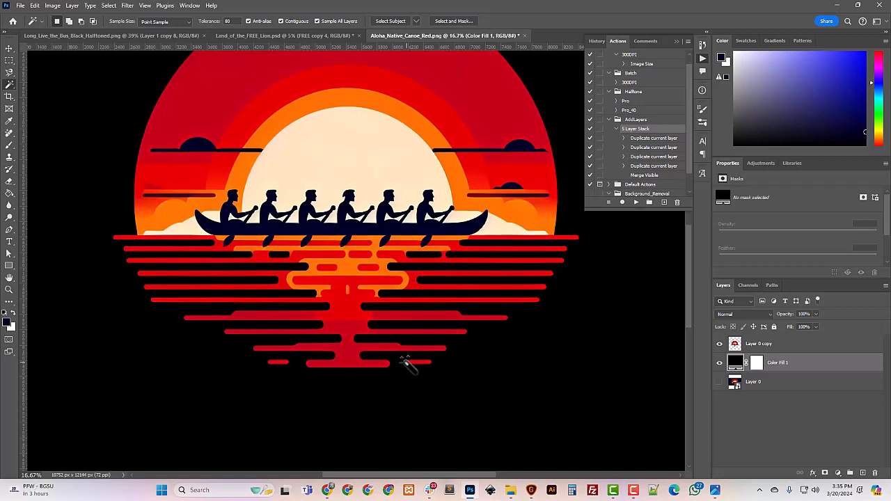
pyautogui.click(52, 6)
pyautogui.click(75, 77)
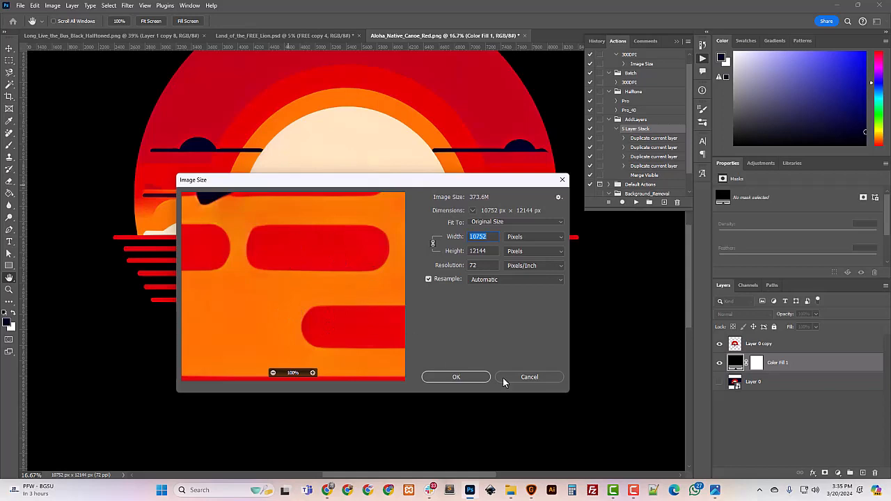
pyautogui.click(530, 377)
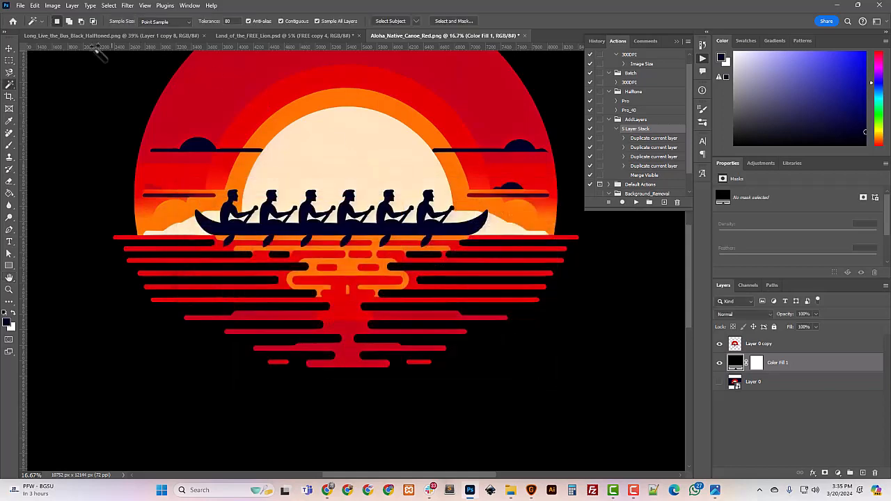
# Step: Resize the image to a width of 6000 pixels, keeping its proportions
pyautogui.click(52, 5)
pyautogui.click(66, 76)
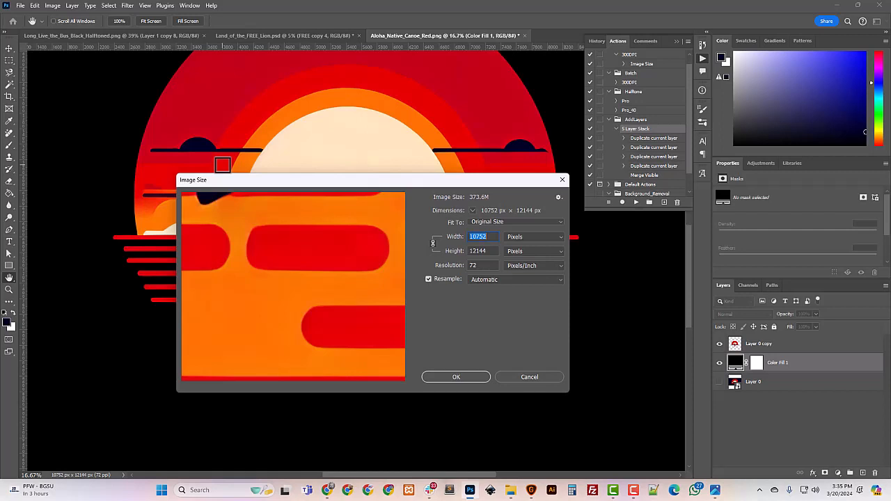
pyautogui.write('6000')
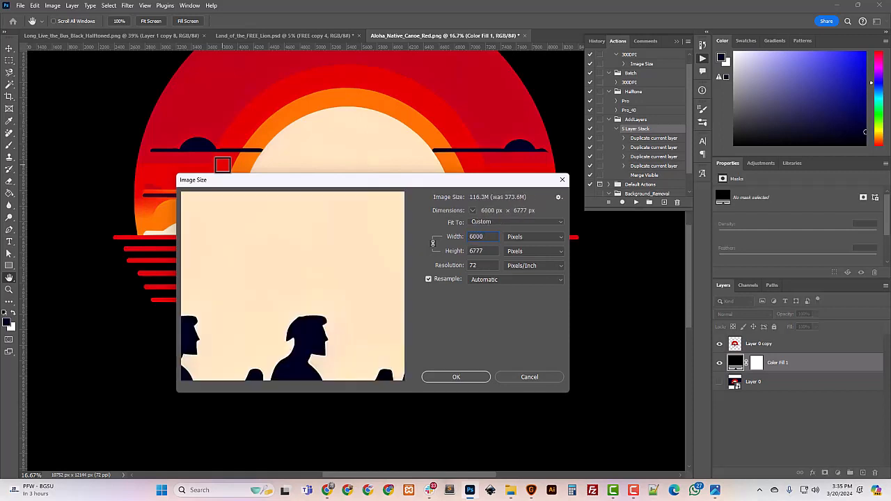
pyautogui.click(454, 377)
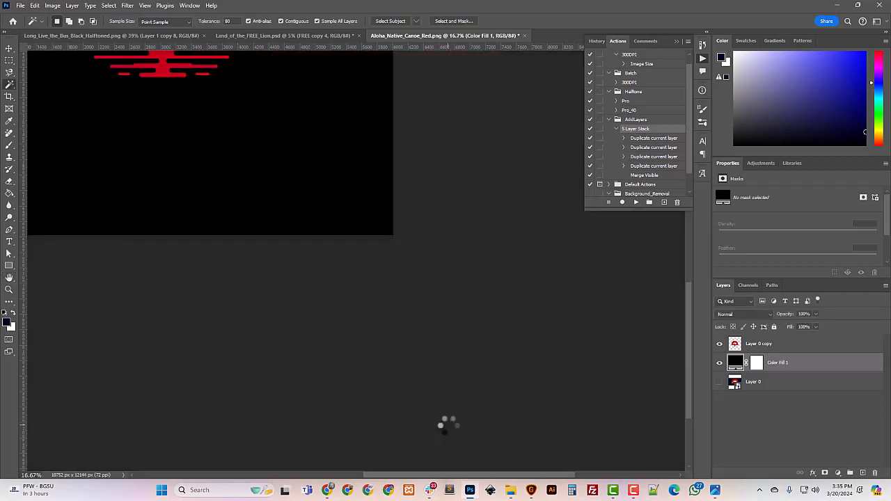
# Step: Examine the resized sun, canoe and water reflection against the black background, as a whole and up close
pyautogui.hotkey('ctrl', '-')
pyautogui.hotkey('ctrl', '-')
pyautogui.hotkey('ctrl', '-')
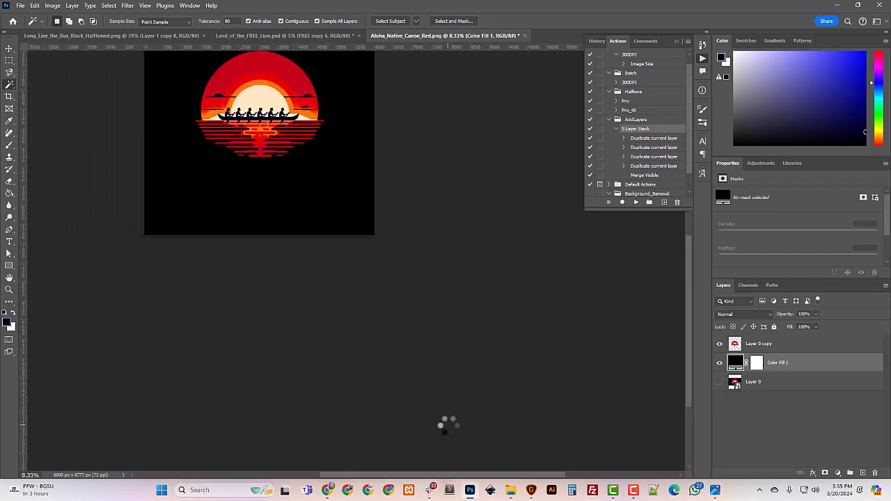
pyautogui.scroll(2, 448, 392)
pyautogui.scroll(1, 441, 394)
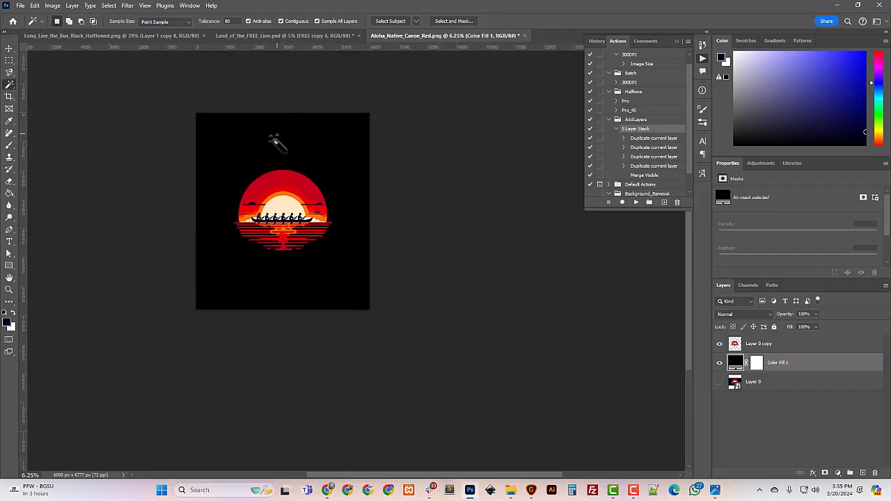
pyautogui.hotkey('ctrl', '+')
pyautogui.hotkey('ctrl', '+')
pyautogui.hotkey('ctrl', '+')
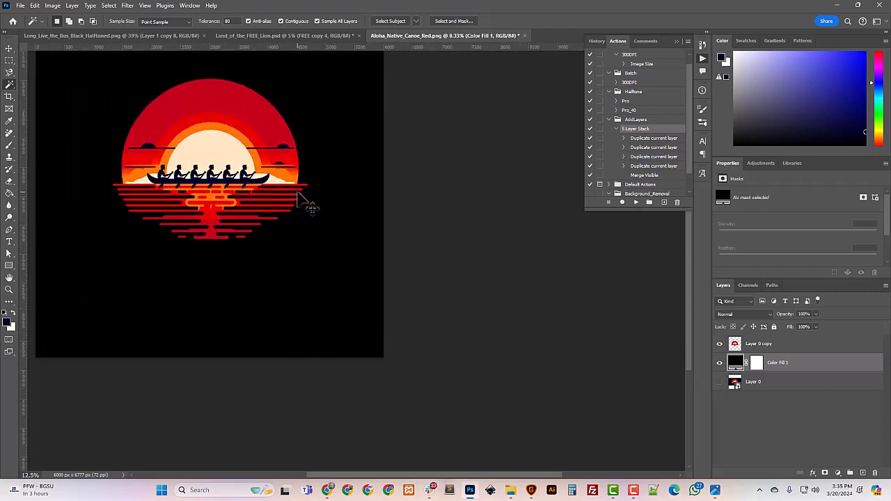
pyautogui.moveTo(456, 478); pyautogui.dragTo(404, 477)
pyautogui.scroll(3, 434, 400)
pyautogui.scroll(1, 433, 399)
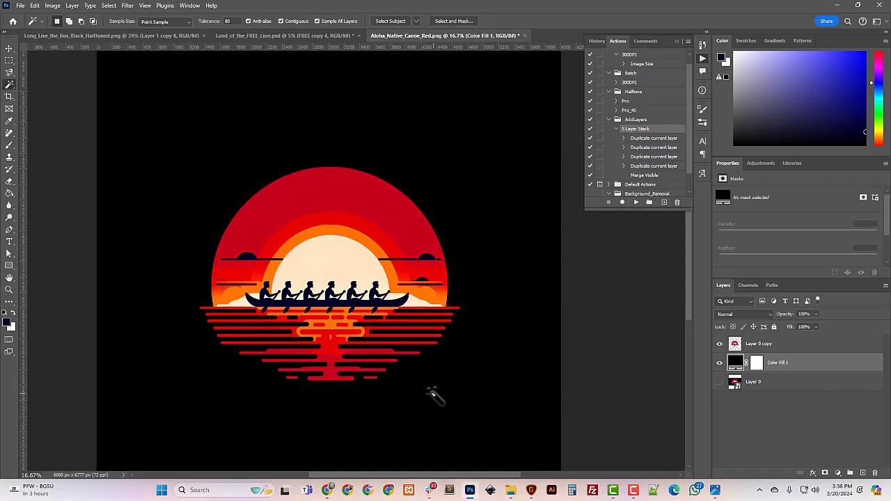
pyautogui.scroll(-4, 450, 383)
pyautogui.hotkey('ctrl', '+')
pyautogui.hotkey('ctrl', '+')
pyautogui.hotkey('ctrl', '+')
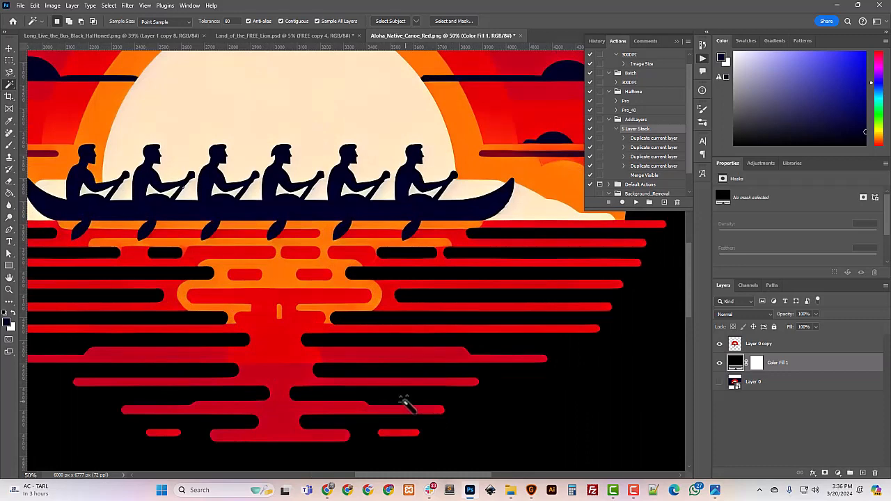
pyautogui.hotkey('ctrl', '-')
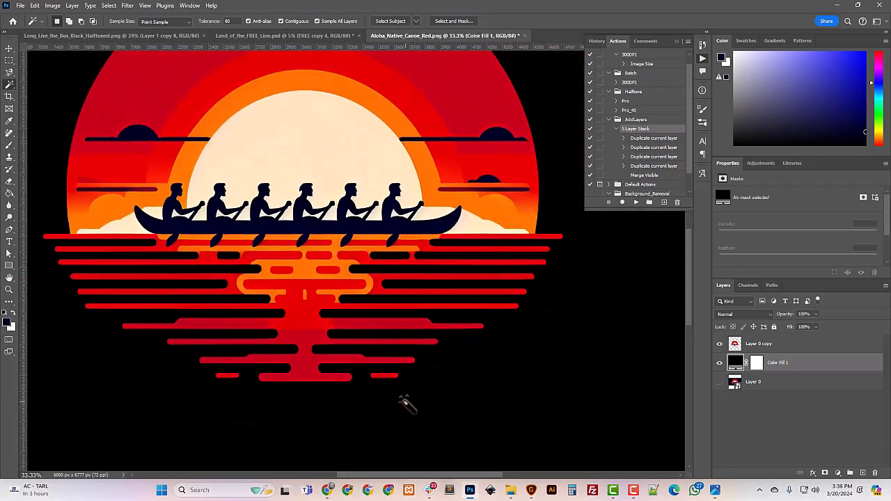
pyautogui.hotkey('ctrl', '+')
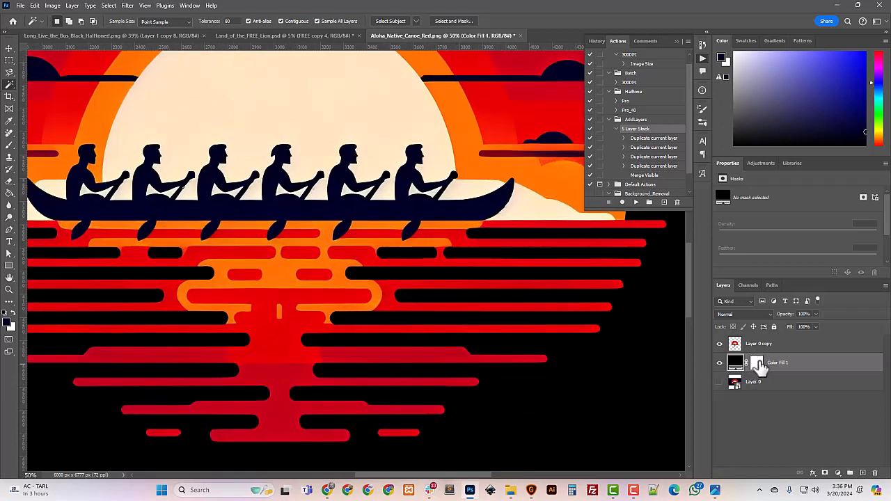
# Step: Add a new empty layer directly above Color Fill 1 and rename Layer 0 copy as Drawing
pyautogui.hotkey('ctrl', 'shift', 'n')
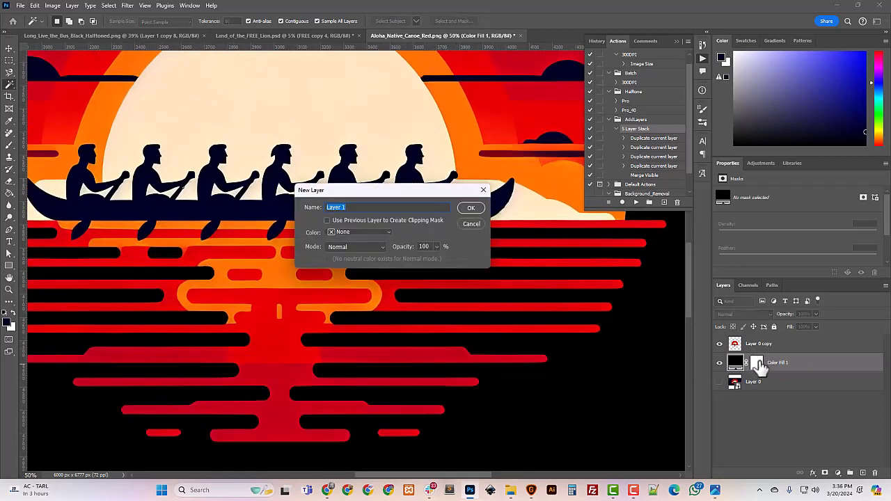
pyautogui.press('Return')
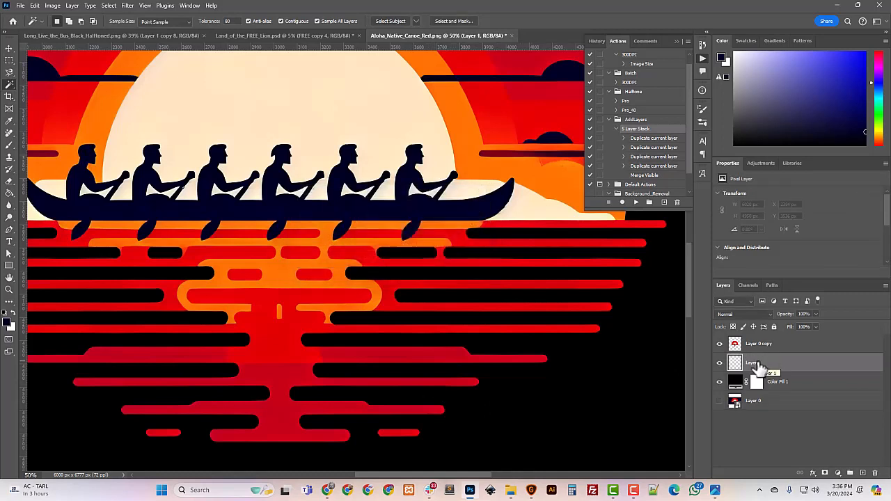
pyautogui.doubleClick(756, 343)
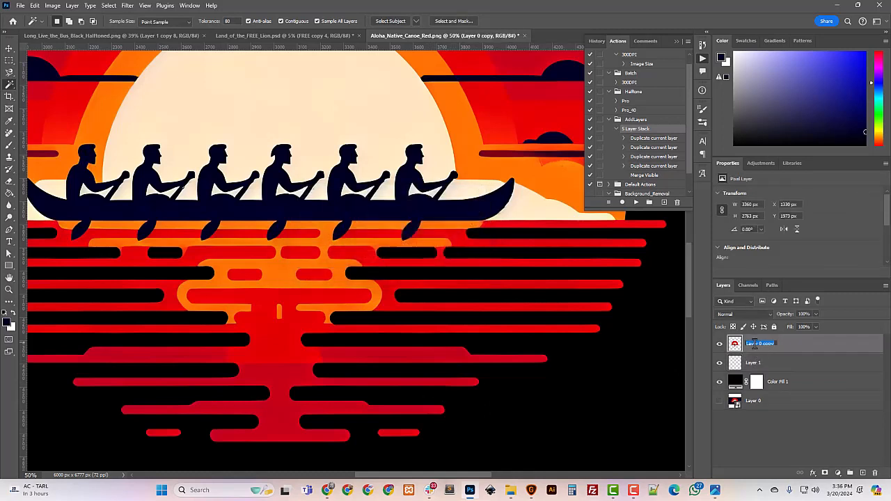
pyautogui.write('Drawing')
pyautogui.press('Return')
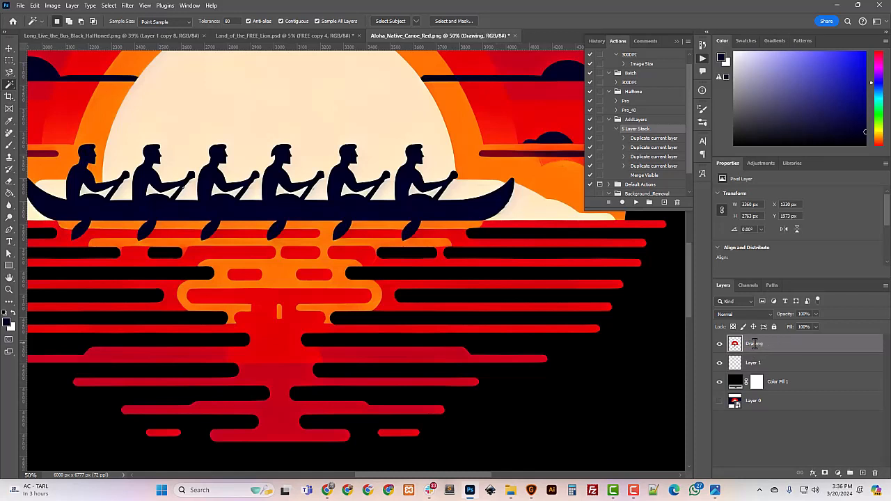
# Step: Rename the new empty layer beneath Drawing as Background
pyautogui.click(756, 363)
pyautogui.doubleClick(754, 363)
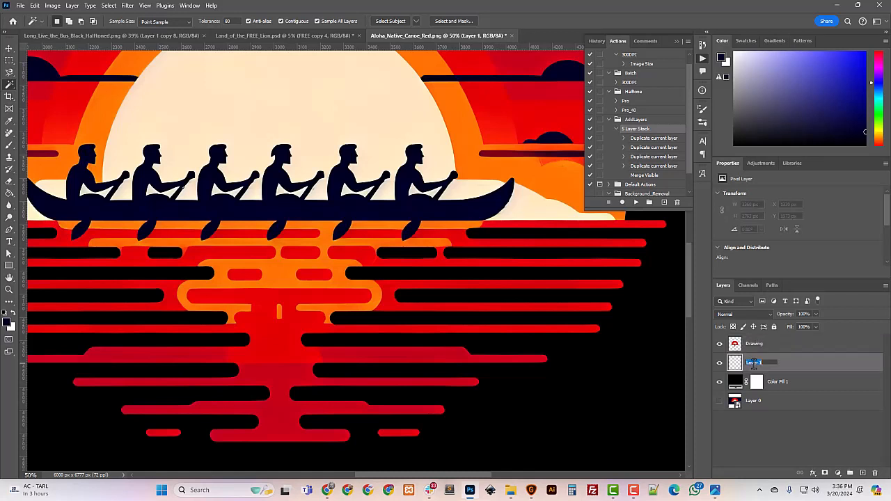
pyautogui.press('BackSpace')
pyautogui.write('Background')
pyautogui.press('Return')
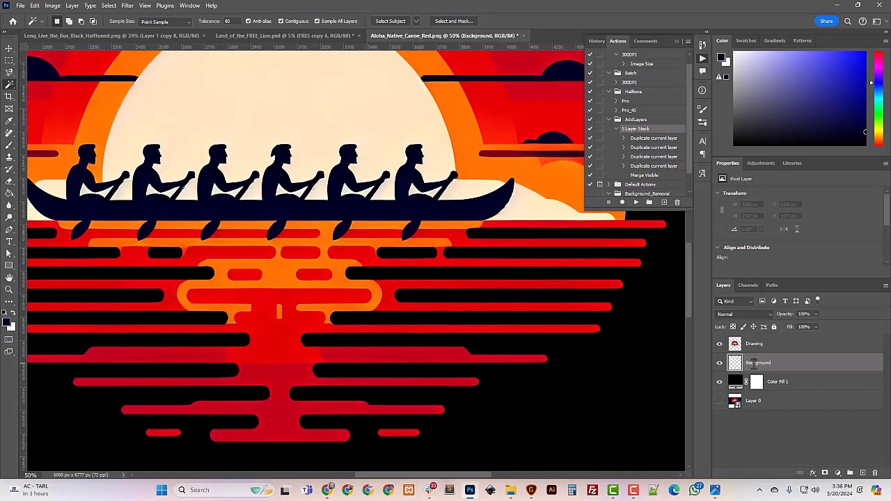
# Step: Fill the Background layer with the dark crimson sampled from the sun's outer band, using the Paint Bucket
pyautogui.click(9, 193)
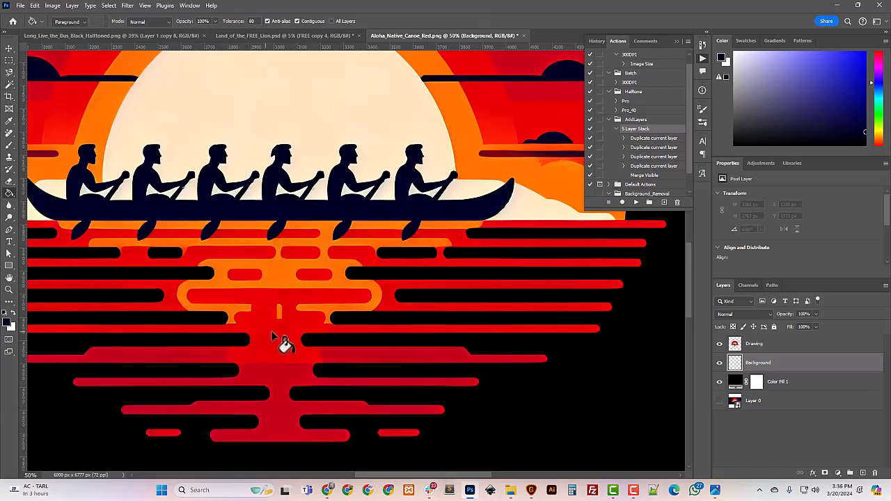
pyautogui.scroll(4, 281, 342)
pyautogui.keyDown('alt'); pyautogui.click(507, 126); pyautogui.keyUp('alt')
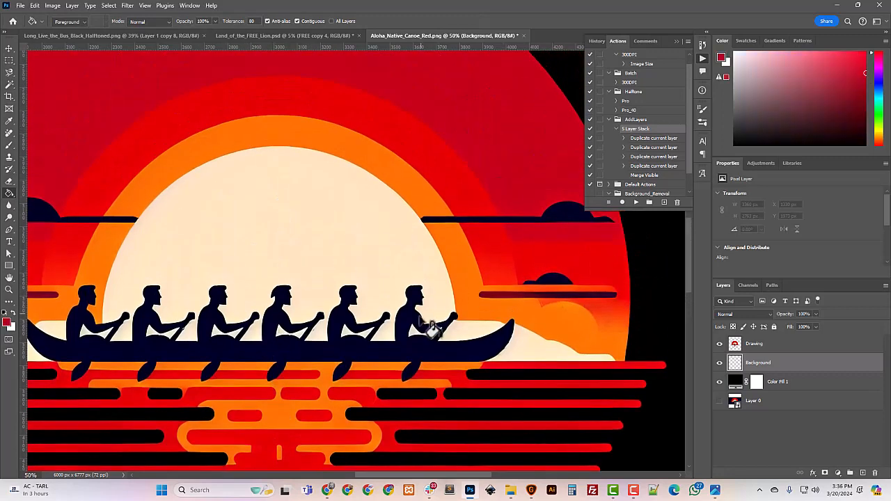
pyautogui.scroll(-6, 422, 327)
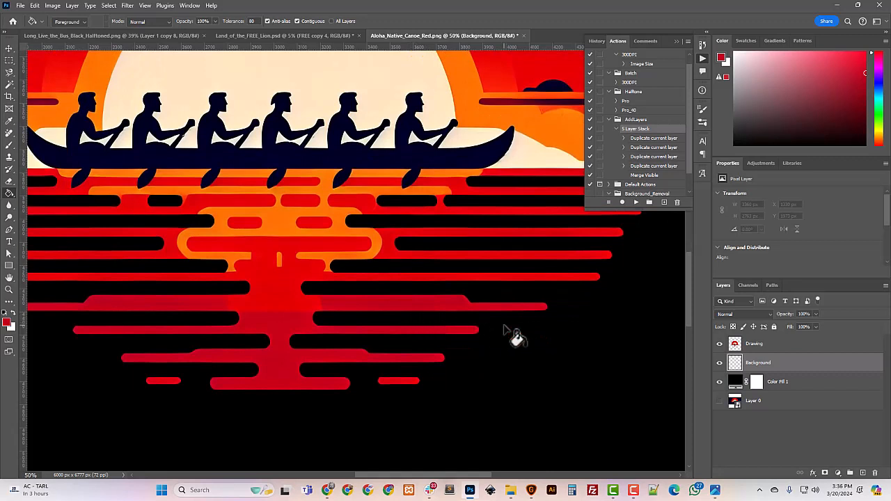
pyautogui.click(504, 328)
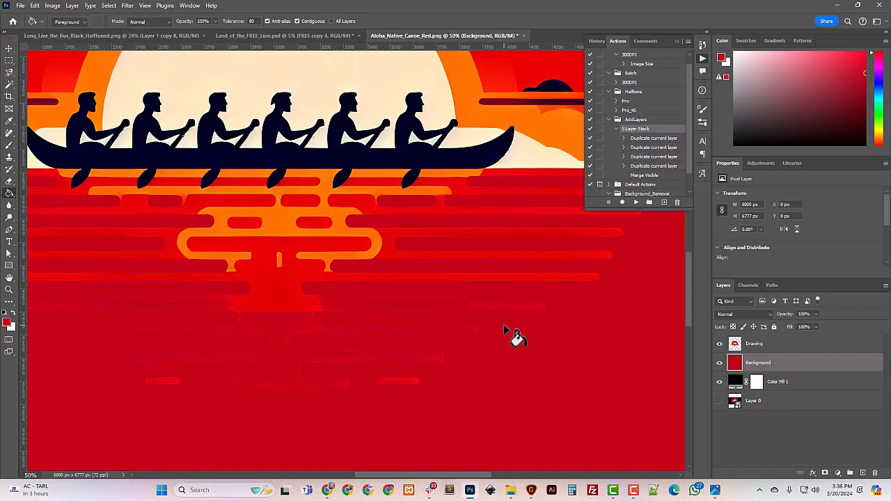
# Step: Refill the Background layer with the brighter red sampled from the water reflection below the canoe
pyautogui.hotkey('ctrl', '-')
pyautogui.hotkey('ctrl', '-')
pyautogui.hotkey('ctrl', '-')
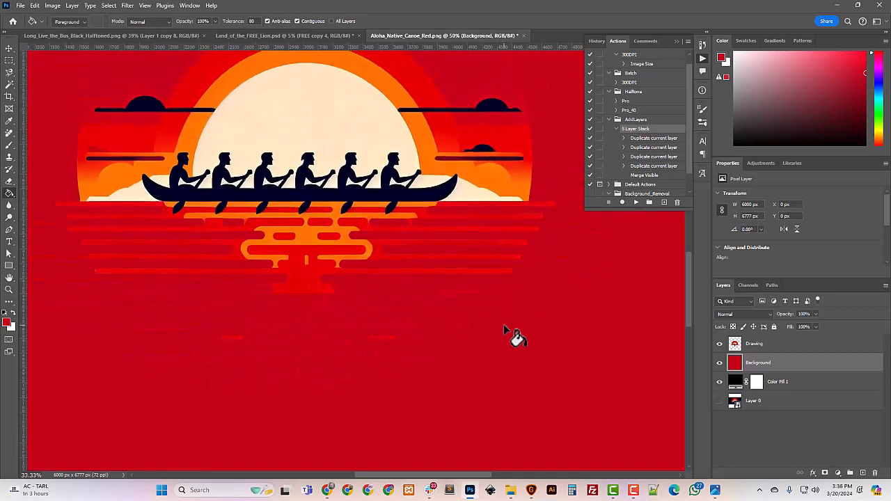
pyautogui.hotkey('ctrl', '+')
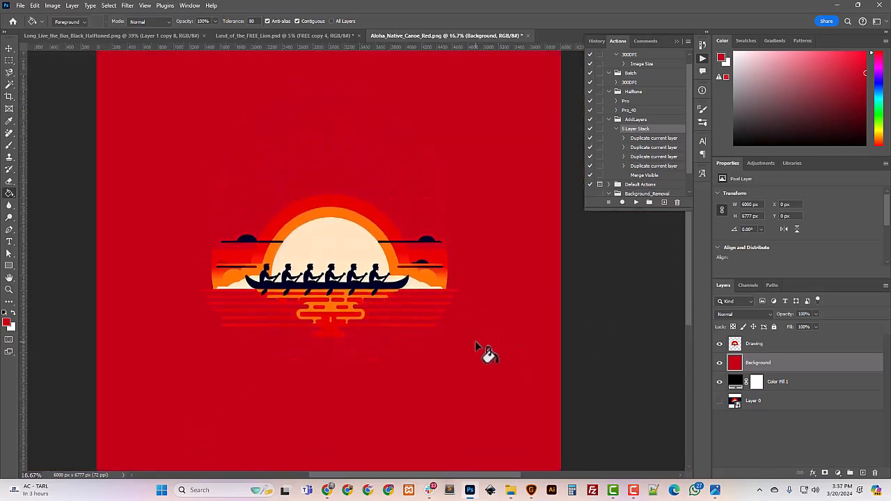
pyautogui.scroll(-3, 476, 341)
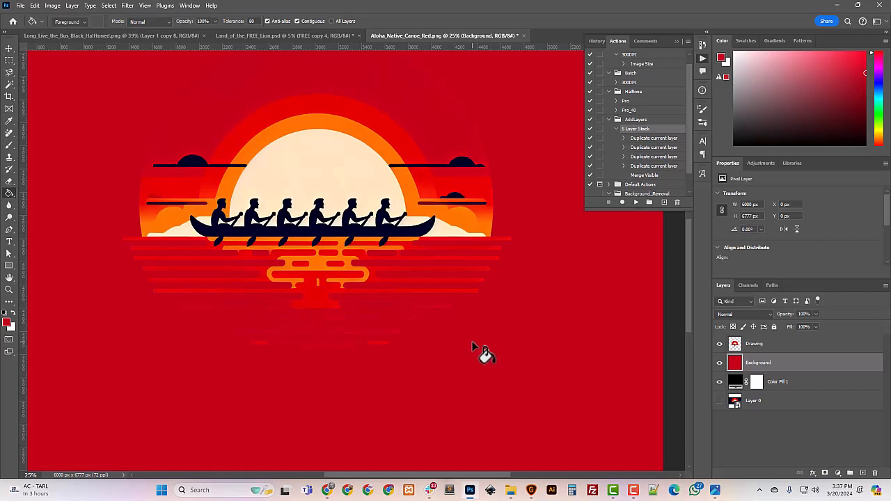
pyautogui.hotkey('ctrl', '+')
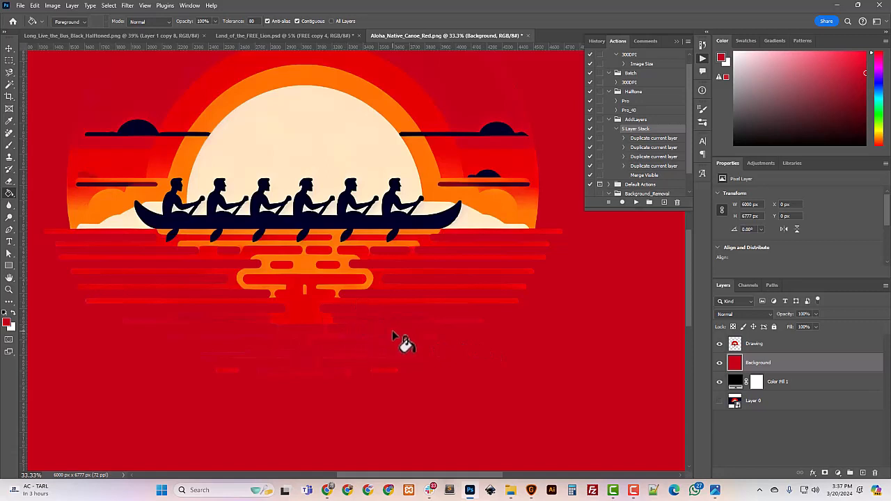
pyautogui.keyDown('alt'); pyautogui.click(415, 103); pyautogui.keyUp('alt')
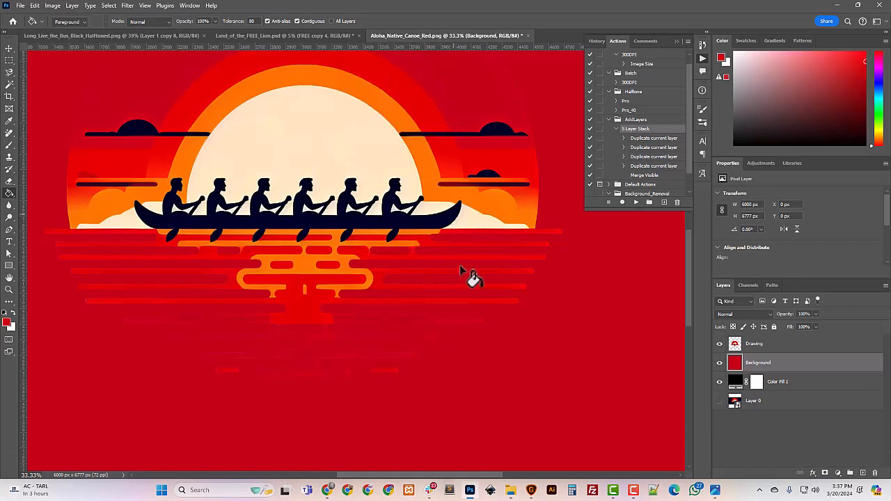
pyautogui.keyDown('alt'); pyautogui.click(312, 293); pyautogui.keyUp('alt')
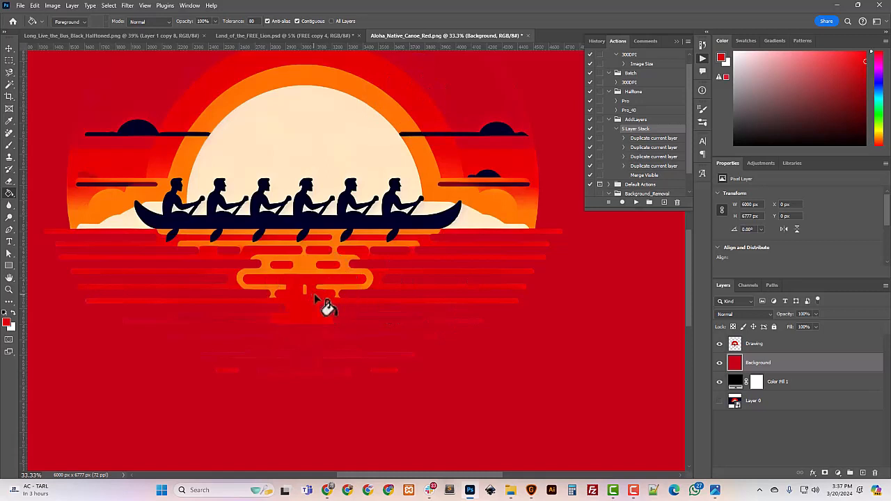
pyautogui.click(524, 334)
pyautogui.hotkey('ctrl', '-')
pyautogui.hotkey('ctrl', '-')
pyautogui.hotkey('ctrl', '-')
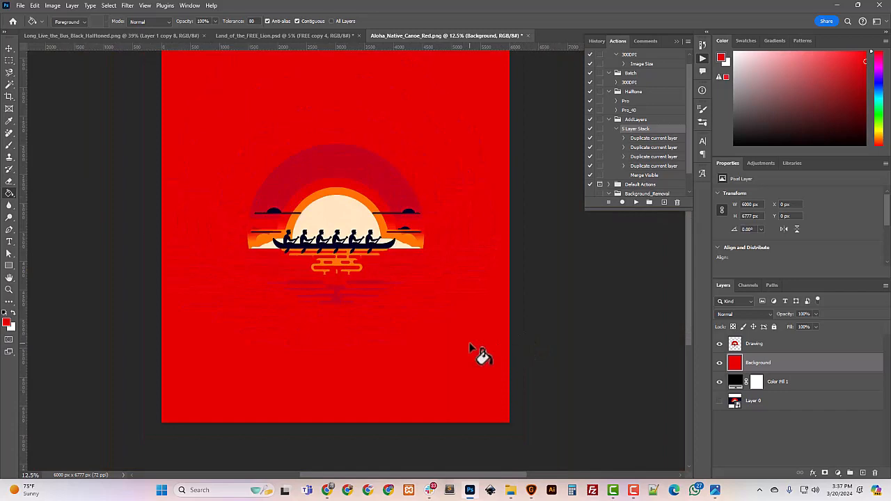
# Step: Set the foreground colour to bright red ff001f, starting from the crimson in the sun's outer band, and refill the Background layer with it
pyautogui.hotkey('ctrl', '+')
pyautogui.hotkey('ctrl', '+')
pyautogui.hotkey('ctrl', '+')
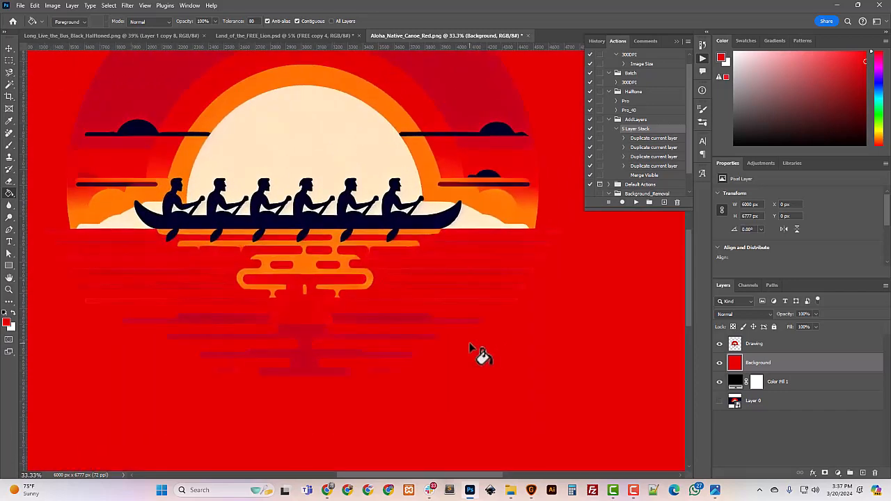
pyautogui.hotkey('ctrl', '+')
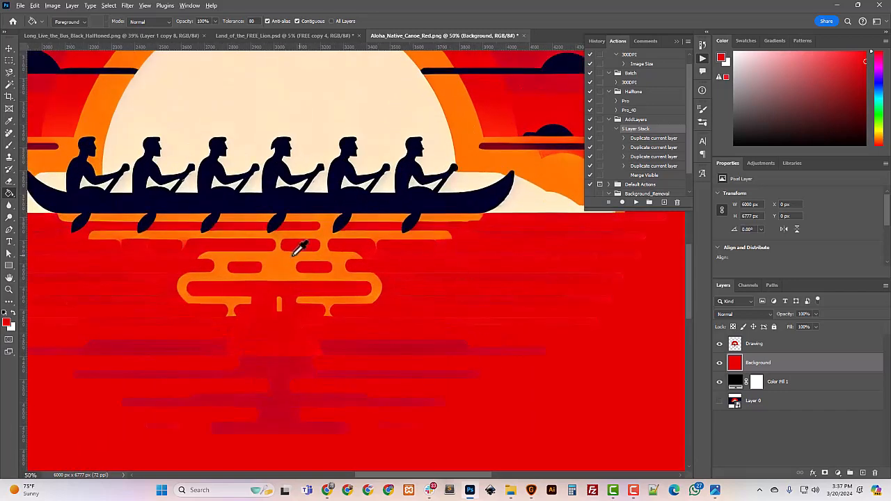
pyautogui.scroll(1, 488, 209)
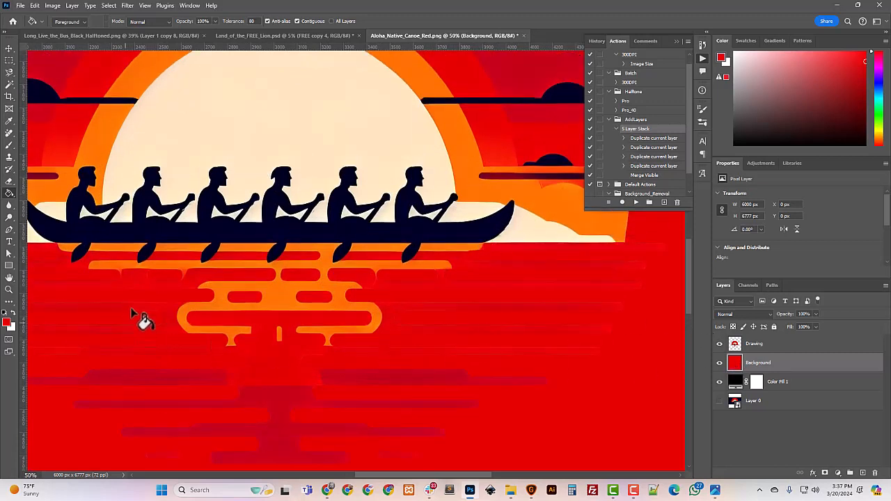
pyautogui.scroll(3, 48, 116)
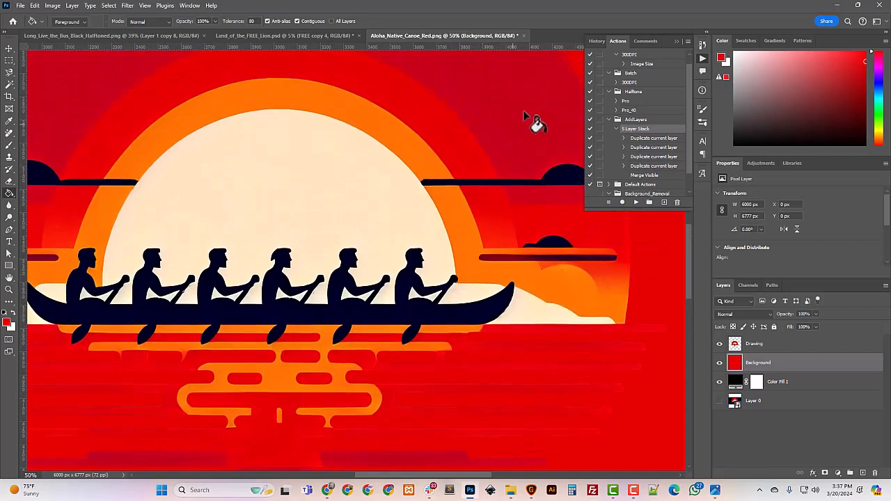
pyautogui.click(7, 323)
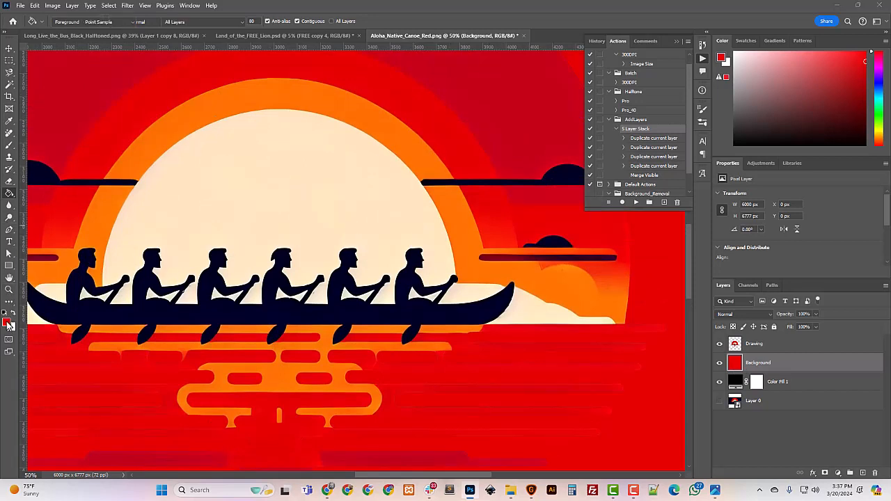
pyautogui.click(549, 97)
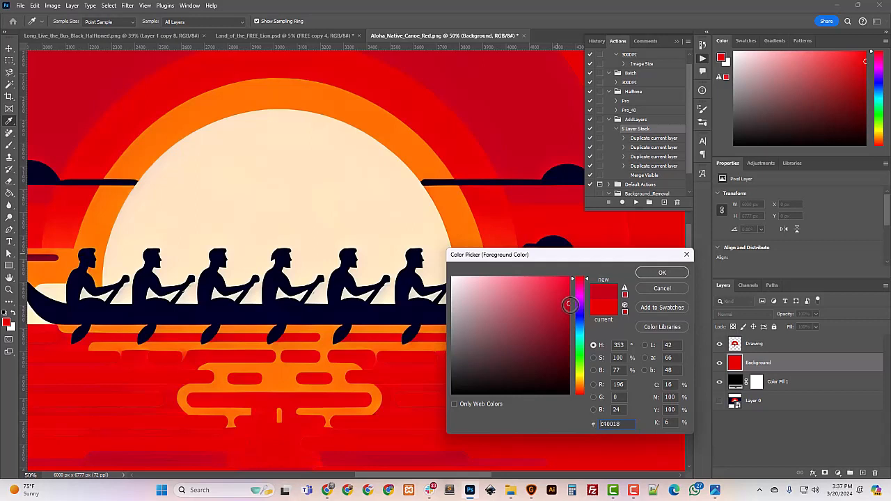
pyautogui.moveTo(570, 304); pyautogui.dragTo(571, 274)
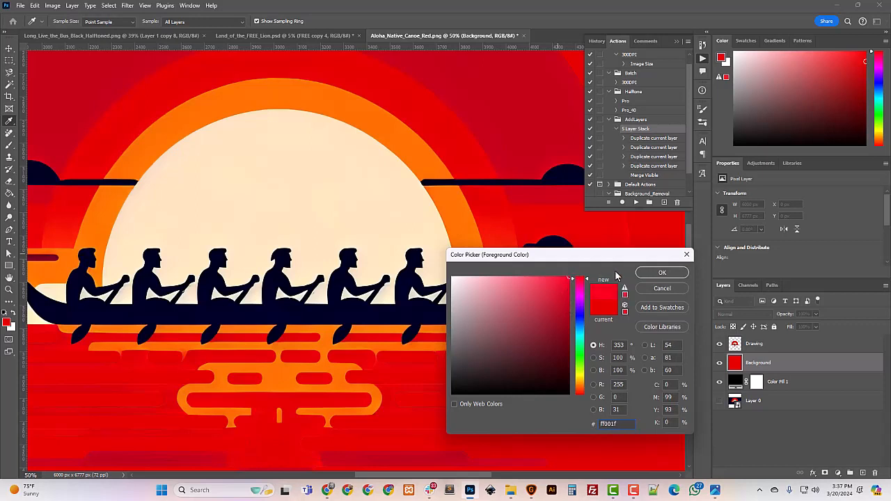
pyautogui.click(663, 272)
pyautogui.hotkey('ctrl', '-')
pyautogui.hotkey('ctrl', '-')
pyautogui.hotkey('ctrl', '-')
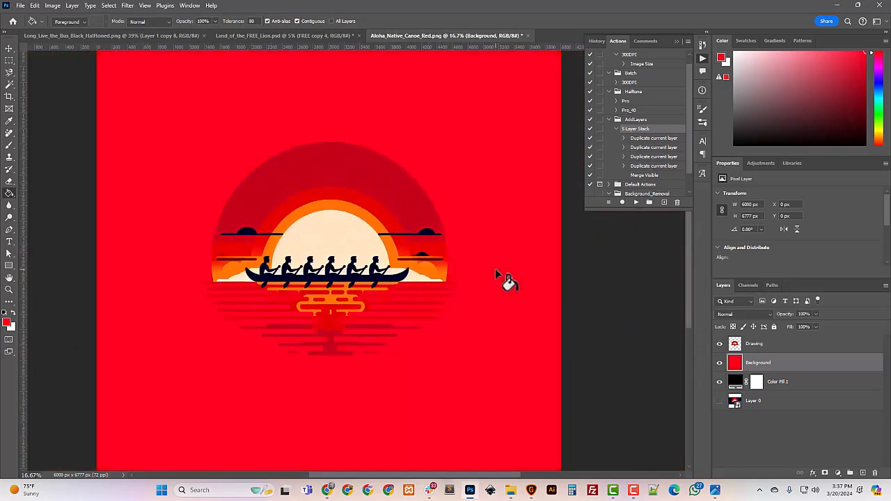
# Step: Load the Drawing layer's outline as a selection around the water reflection stripes
pyautogui.hotkey('ctrl', '+')
pyautogui.hotkey('ctrl', '+')
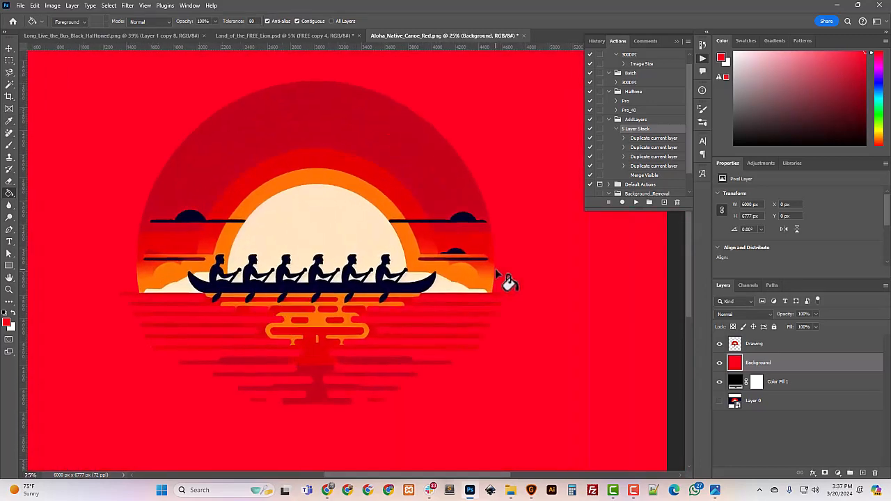
pyautogui.scroll(-2, 465, 302)
pyautogui.hotkey('ctrl', '+')
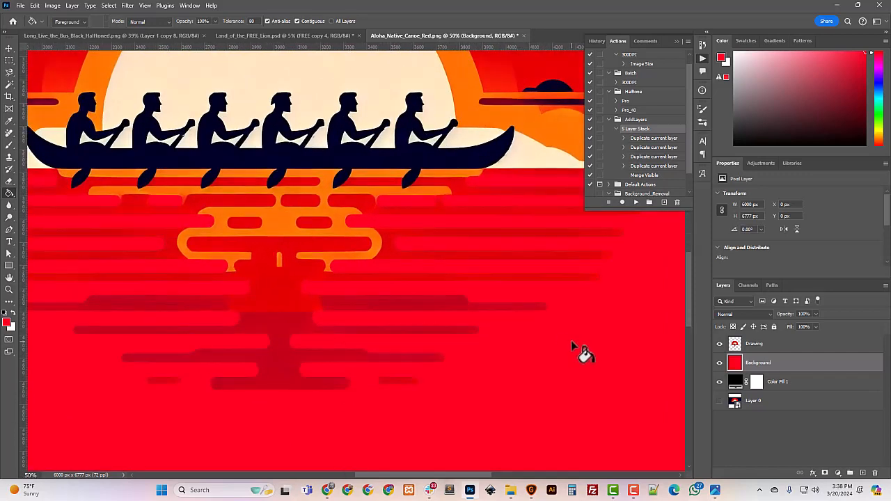
pyautogui.keyDown('ctrl'); pyautogui.click(735, 343); pyautogui.keyUp('ctrl')
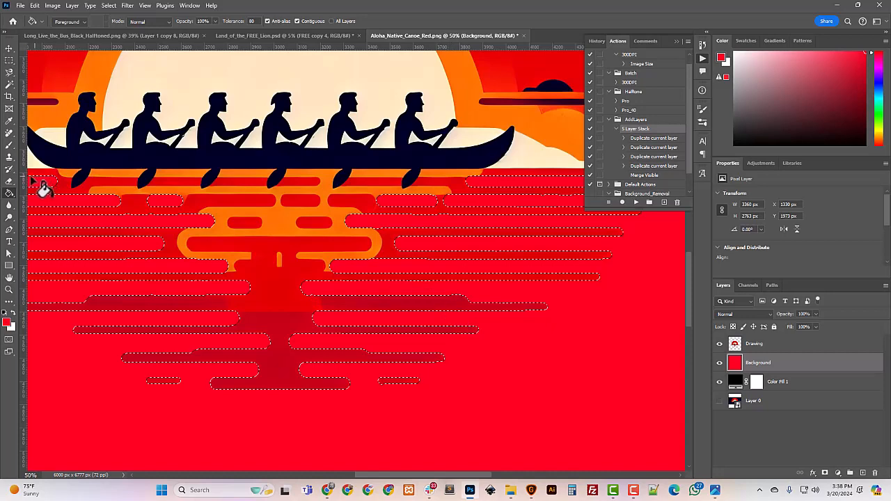
# Step: Set up a soft round brush at 125 px with the red sampled from the water stripes
pyautogui.click(9, 145)
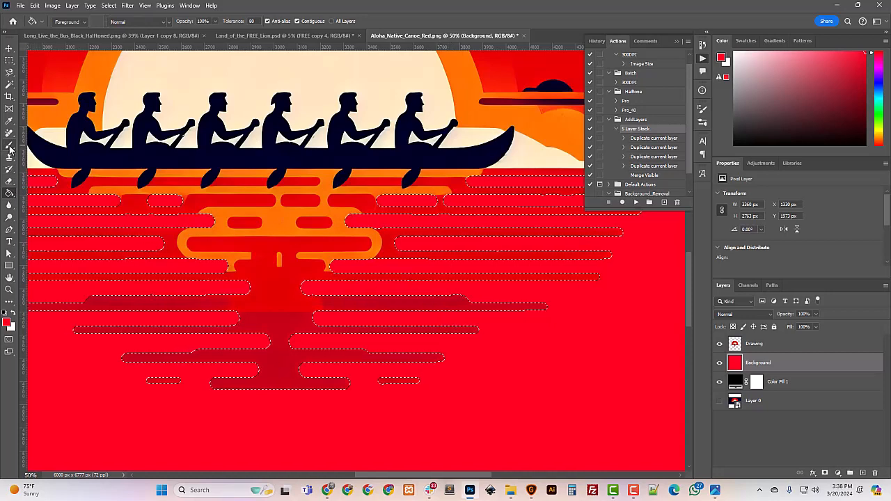
pyautogui.keyDown('alt'); pyautogui.click(426, 234); pyautogui.keyUp('alt')
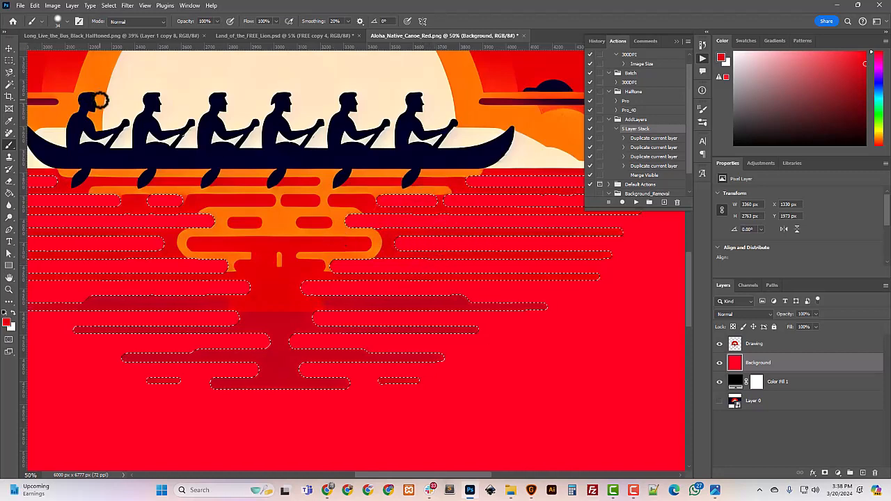
pyautogui.click(60, 21)
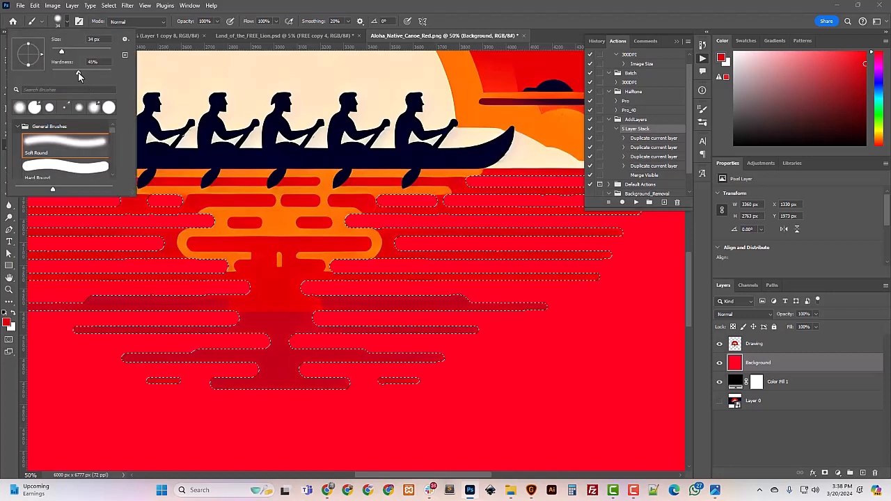
pyautogui.moveTo(76, 72)
pyautogui.mouseDown()
pyautogui.moveTo(68, 74)
pyautogui.moveTo(74, 53)
pyautogui.mouseUp()
pyautogui.click(239, 7)
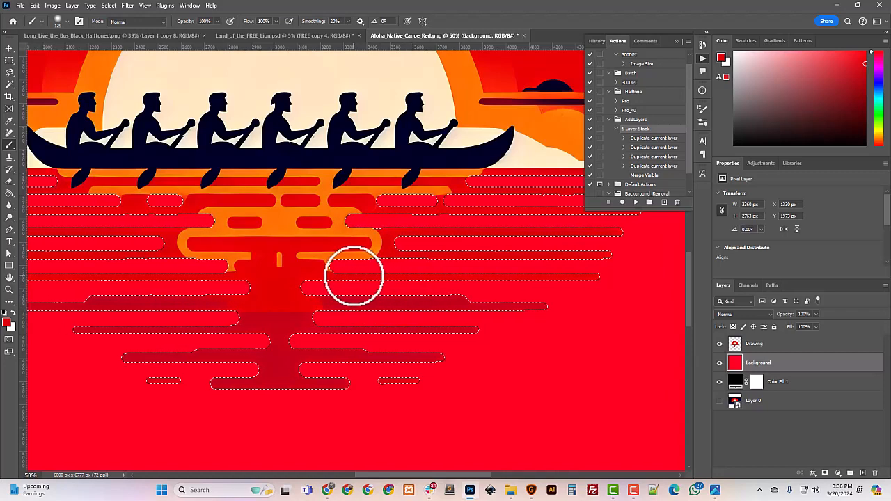
# Step: Make Drawing the active layer and reload its outline as the selection for brushing inside the artwork
pyautogui.click(746, 344)
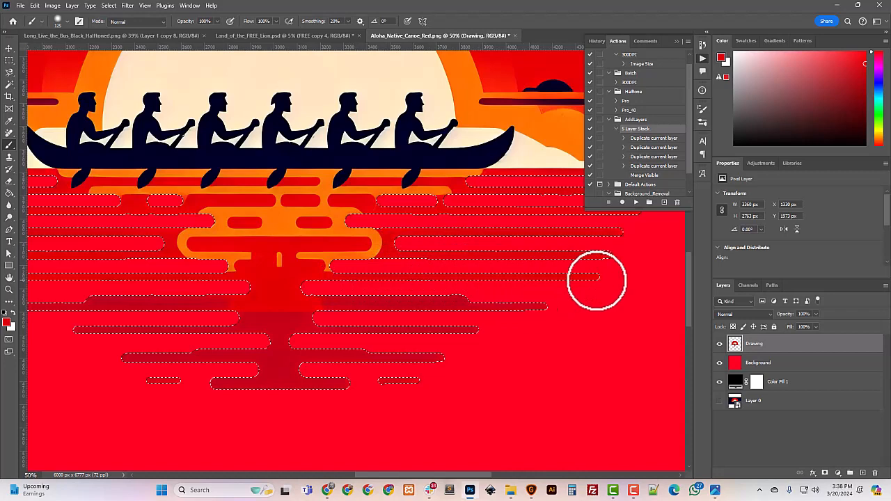
pyautogui.keyDown('ctrl'); pyautogui.click(734, 345); pyautogui.keyUp('ctrl')
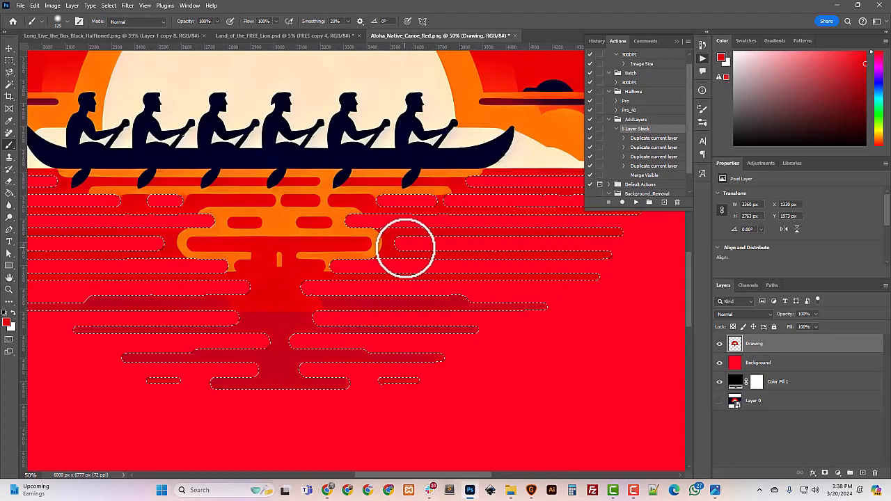
pyautogui.scroll(2, 406, 255)
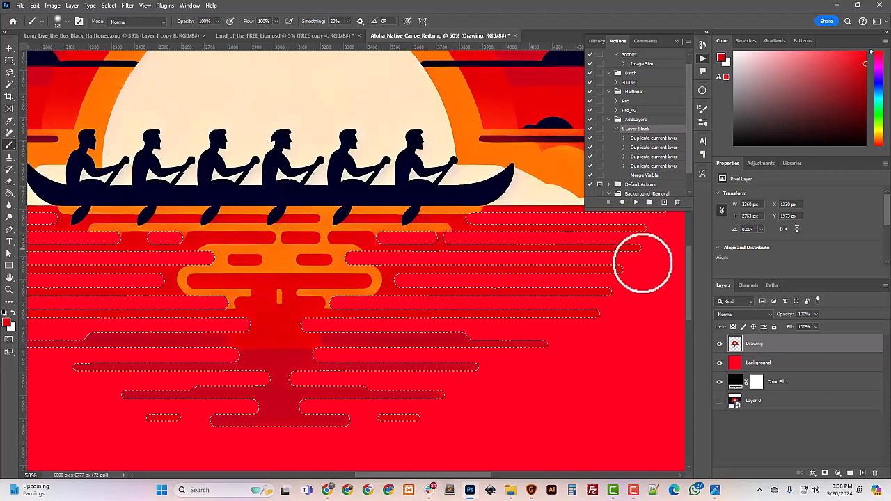
pyautogui.scroll(4, 616, 275)
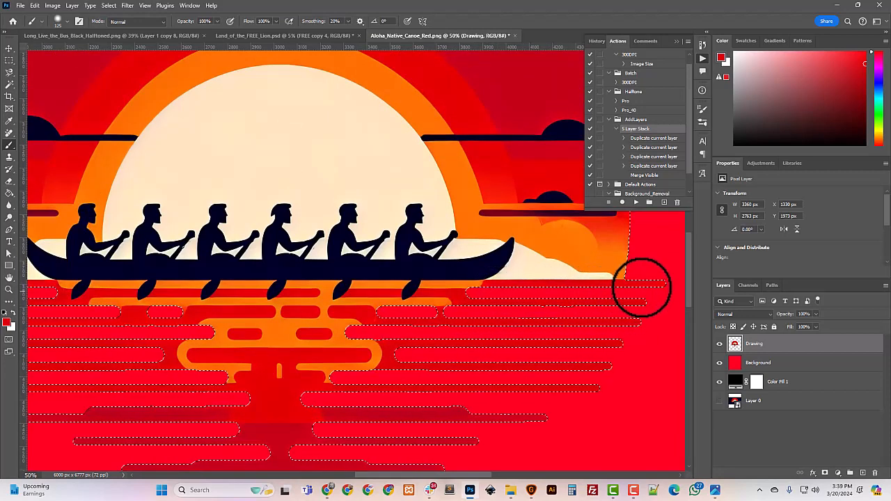
pyautogui.scroll(-5, 527, 358)
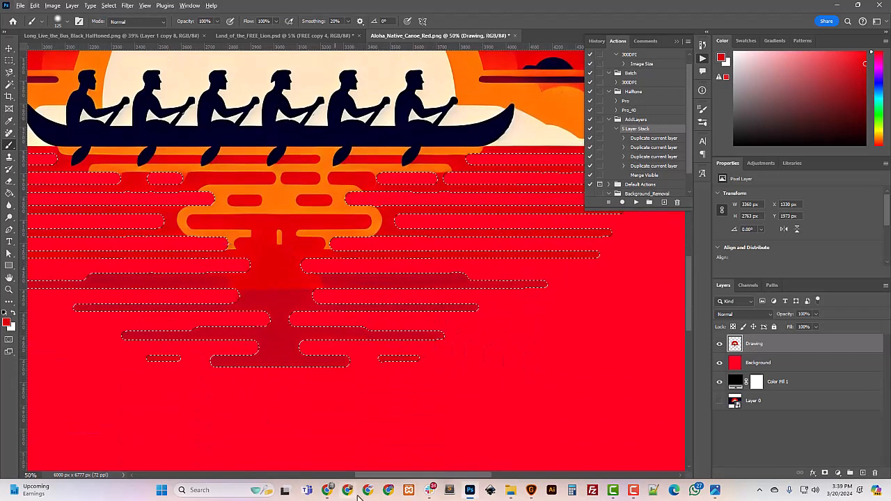
# Step: Touch up the water reflection stripes on the Drawing layer with darker crimson inside the selection, and deselect
pyautogui.hscroll(-5, 379, 380)
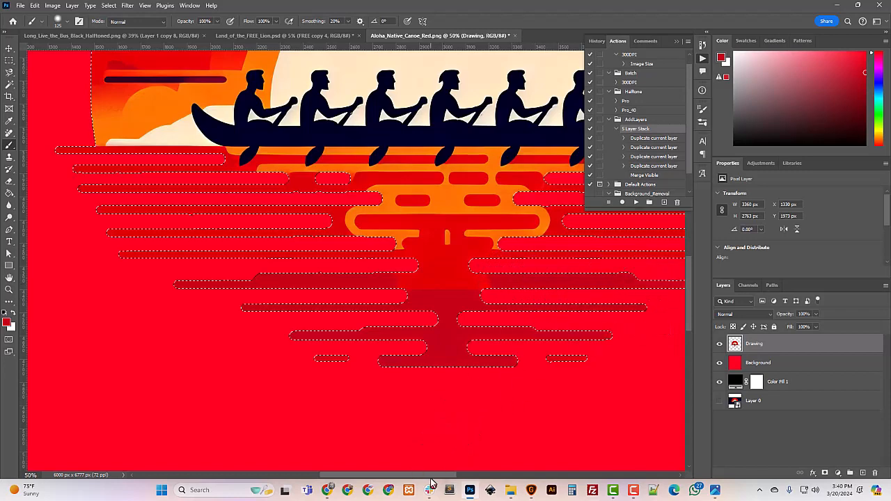
pyautogui.moveTo(432, 476); pyautogui.dragTo(479, 476)
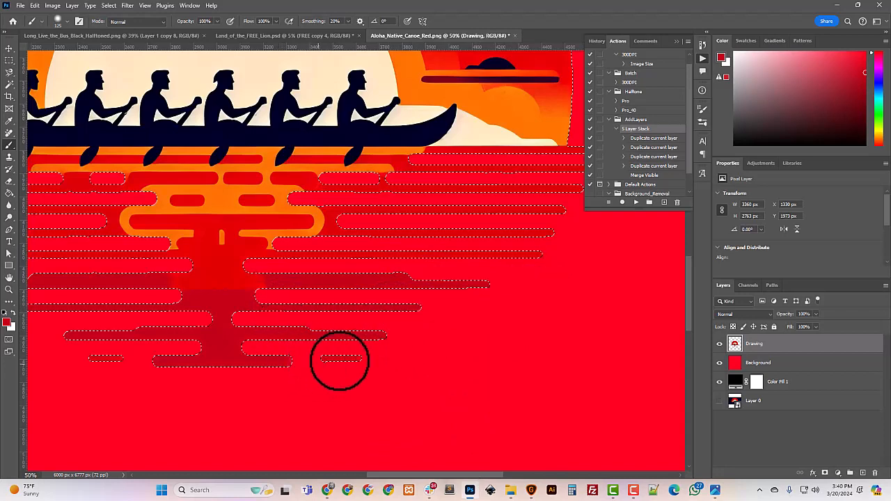
pyautogui.moveTo(427, 478); pyautogui.dragTo(383, 476)
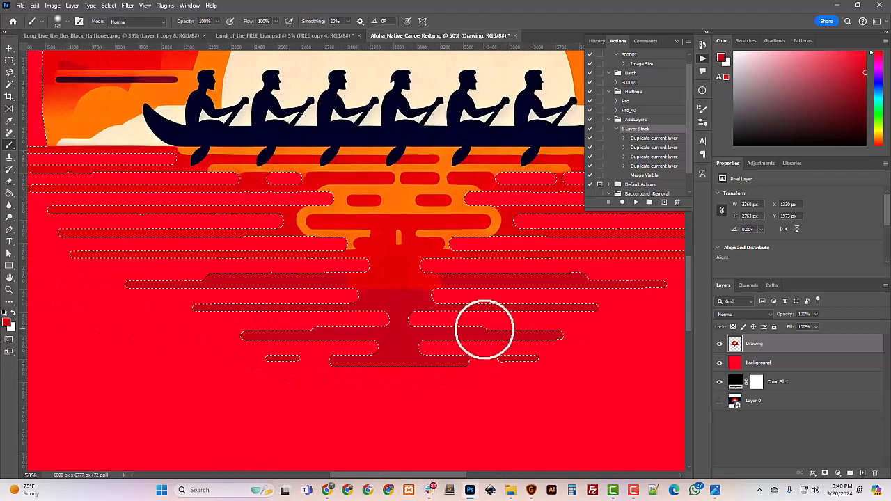
pyautogui.scroll(2, 243, 391)
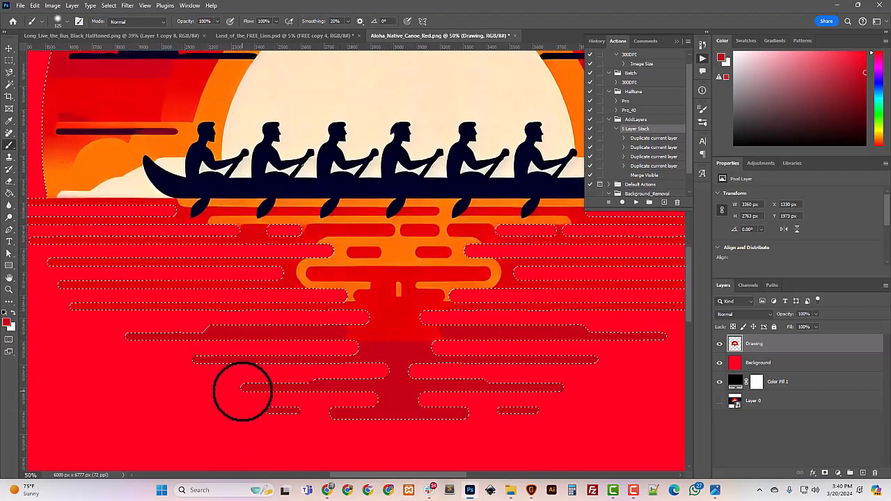
pyautogui.hotkey('ctrl', '-')
pyautogui.hotkey('ctrl', '-')
pyautogui.hotkey('ctrl', '-')
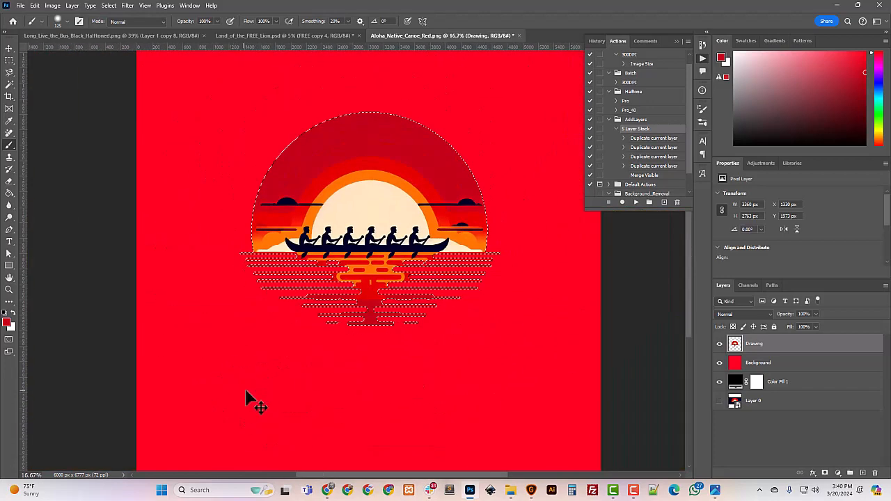
pyautogui.hotkey('ctrl', 'd')
# Step: Inspect the sun's outer edge and the water stripes against the red background, briefly loading and clearing the Drawing layer's selection
pyautogui.hotkey('ctrl', '+')
pyautogui.hotkey('ctrl', '+')
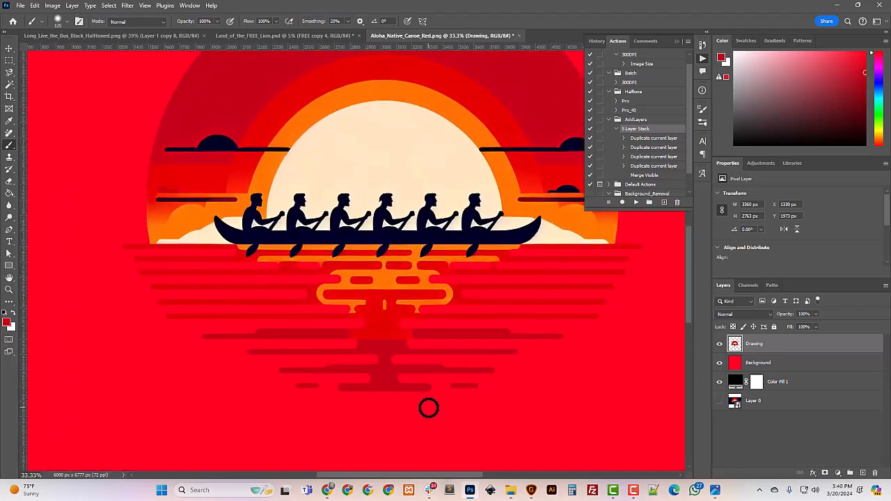
pyautogui.scroll(5, 398, 364)
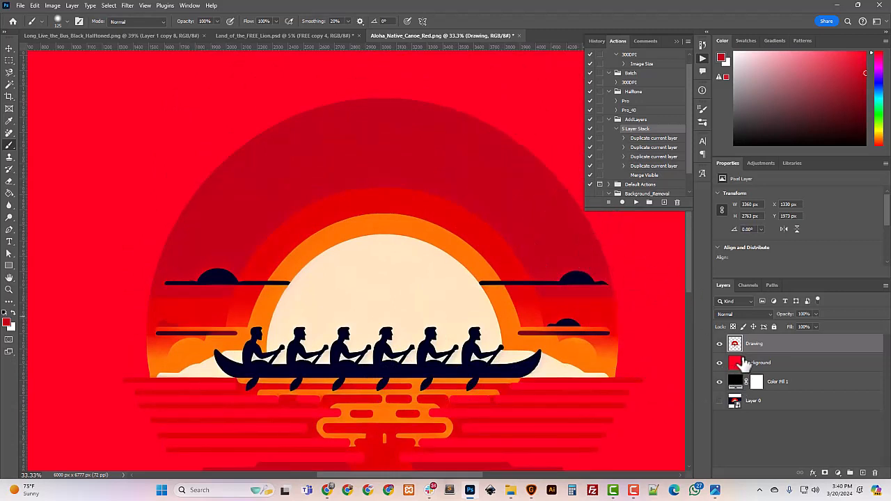
pyautogui.keyDown('ctrl'); pyautogui.click(735, 344); pyautogui.keyUp('ctrl')
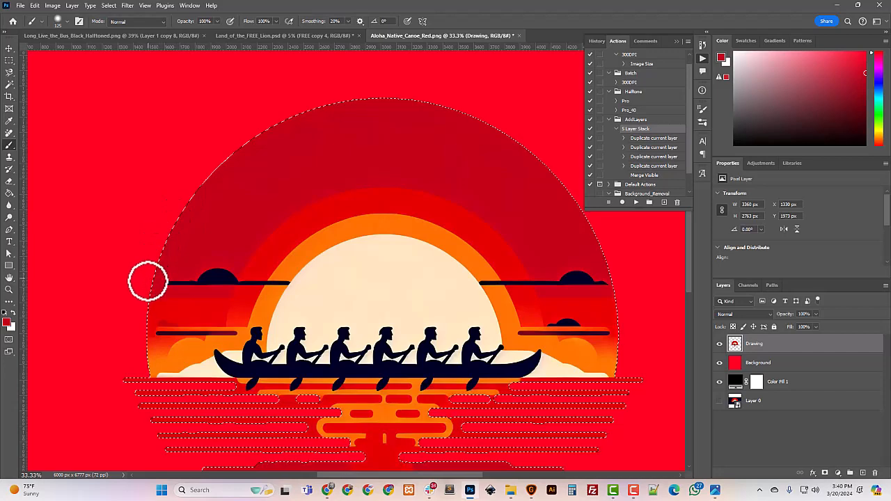
pyautogui.hotkey('ctrl', 'd')
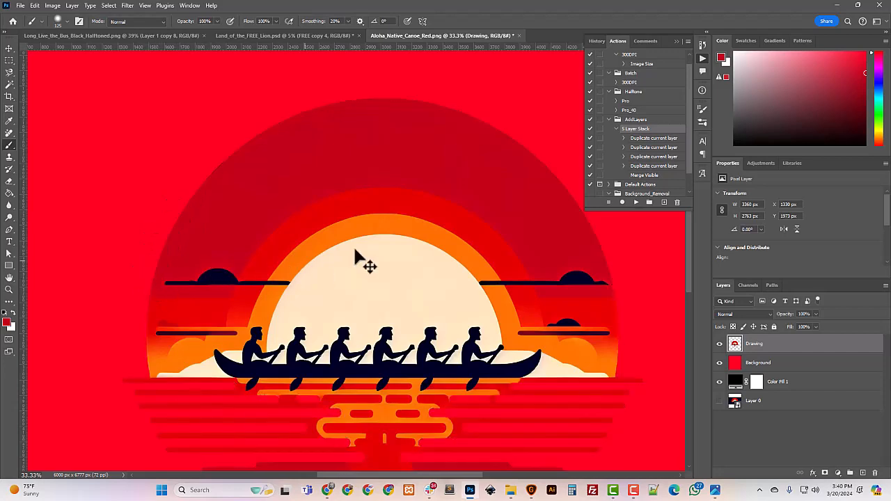
pyautogui.hotkey('ctrl', '+')
pyautogui.scroll(-3, 416, 238)
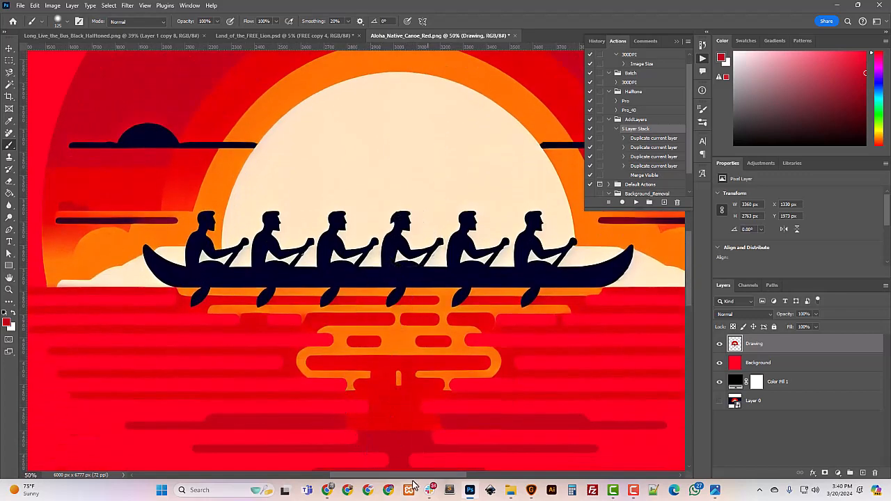
pyautogui.moveTo(415, 475); pyautogui.dragTo(488, 490)
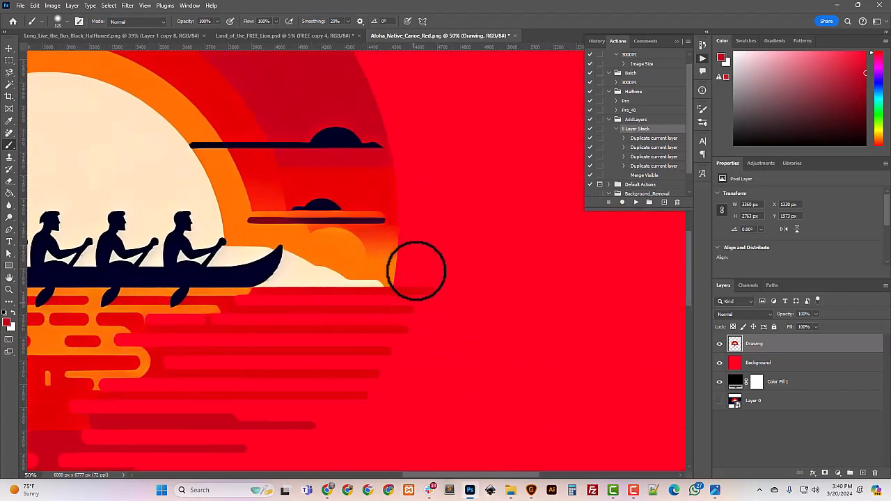
pyautogui.hotkey('ctrl', '-')
pyautogui.hotkey('ctrl', '-')
pyautogui.hotkey('ctrl', '-')
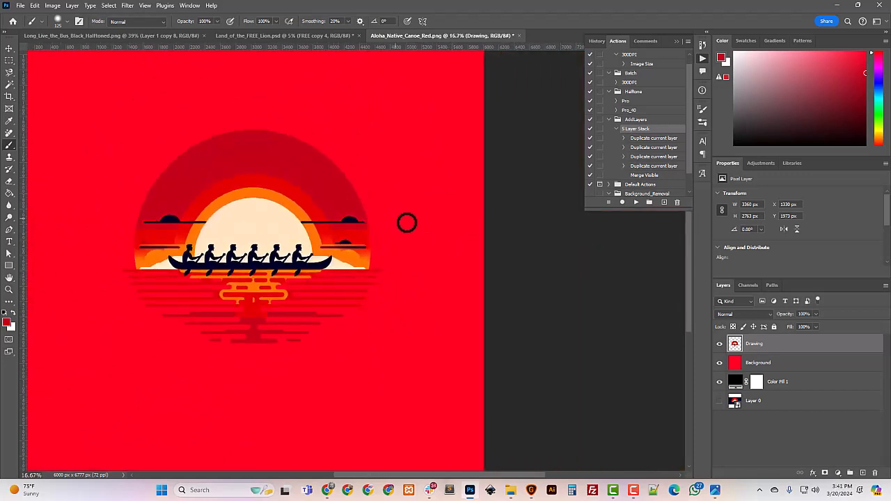
pyautogui.click(20, 6)
pyautogui.click(46, 120)
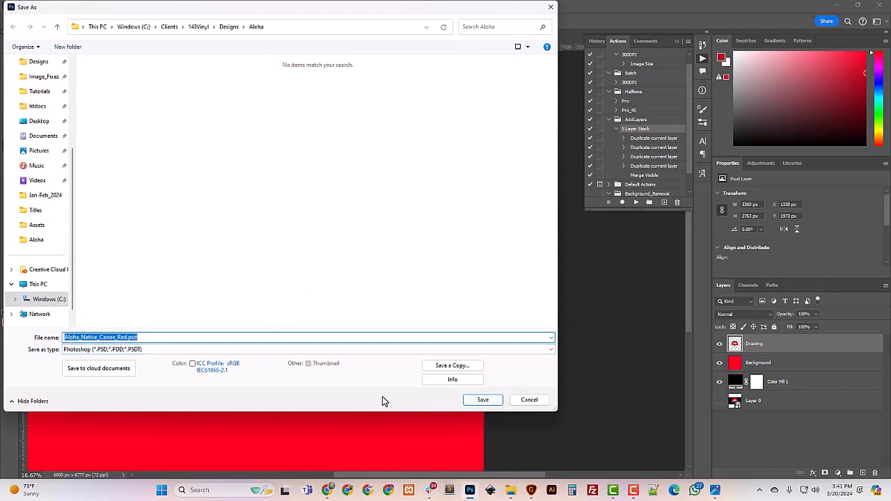
pyautogui.click(528, 401)
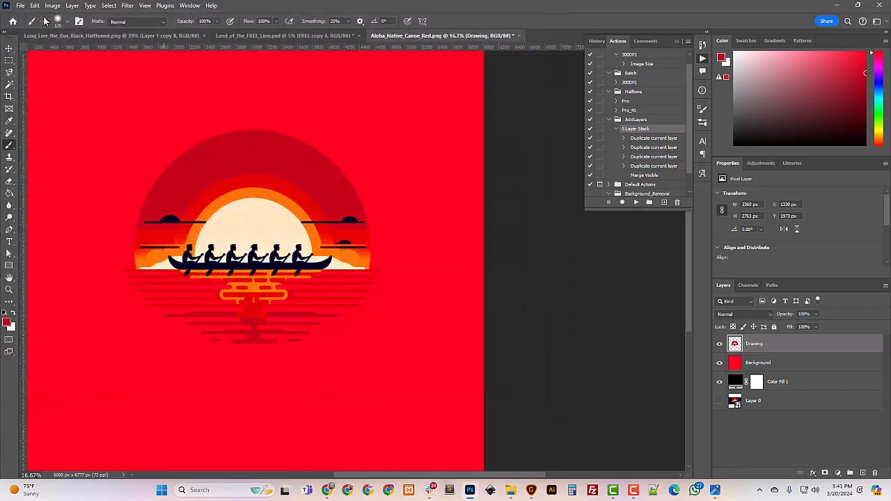
# Step: Save the canoe design as the Photoshop file Aloha_Native_Canoe_Red.psd in the Aloha folder
pyautogui.click(21, 6)
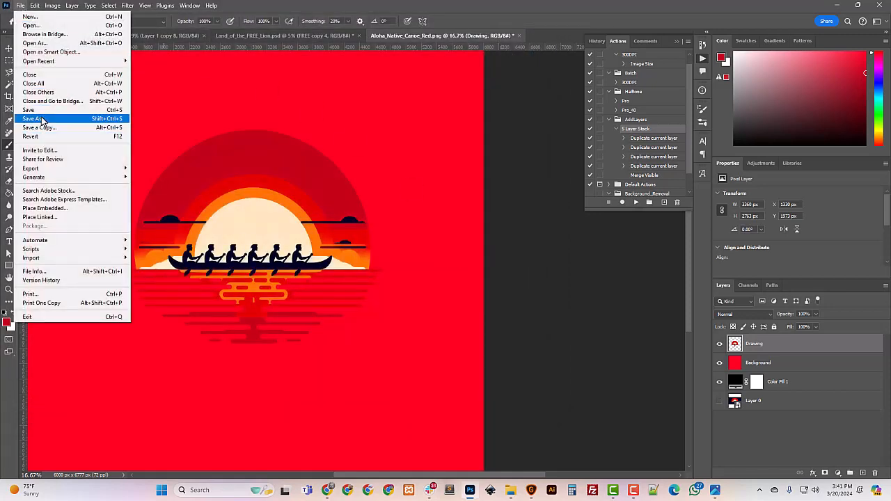
pyautogui.click(41, 119)
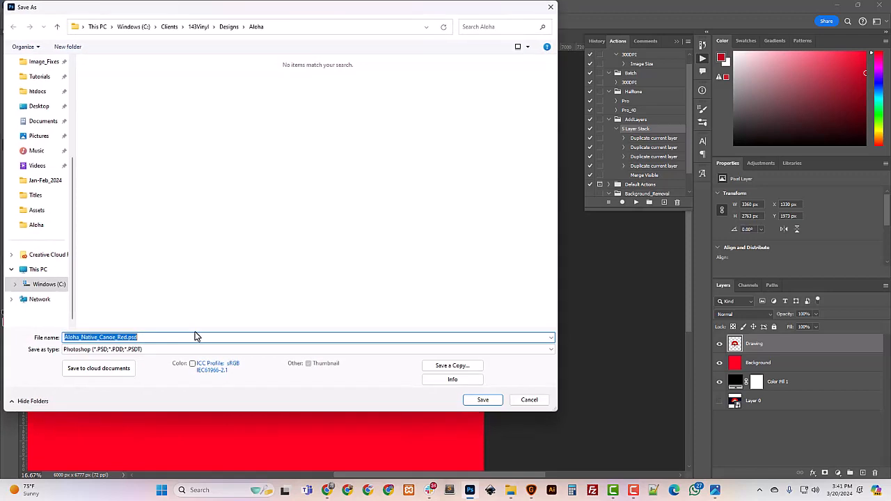
pyautogui.click(128, 338)
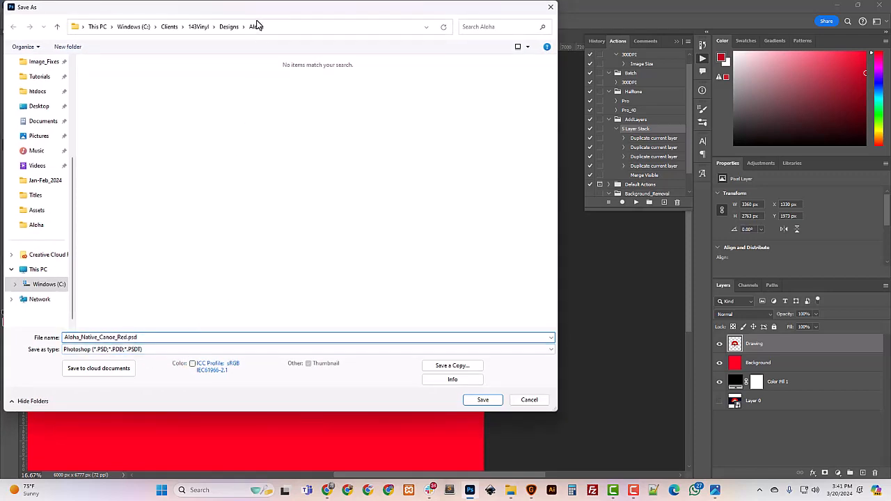
pyautogui.click(483, 400)
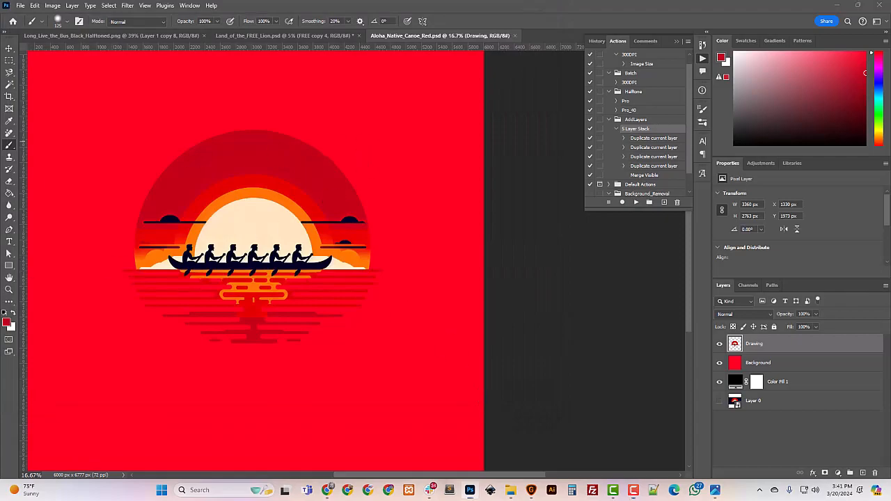
# Step: Close all open documents, discarding the unsaved changes to Land_of_the_FREE_Lion.psd
pyautogui.click(20, 6)
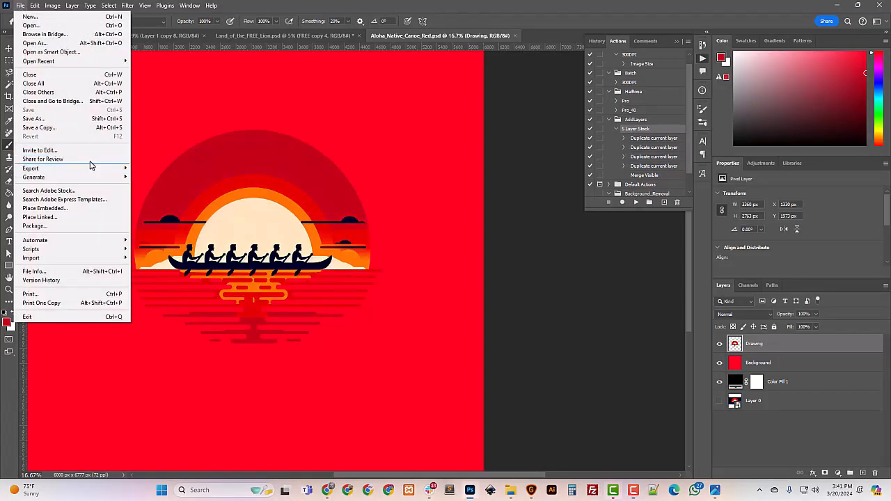
pyautogui.click(72, 84)
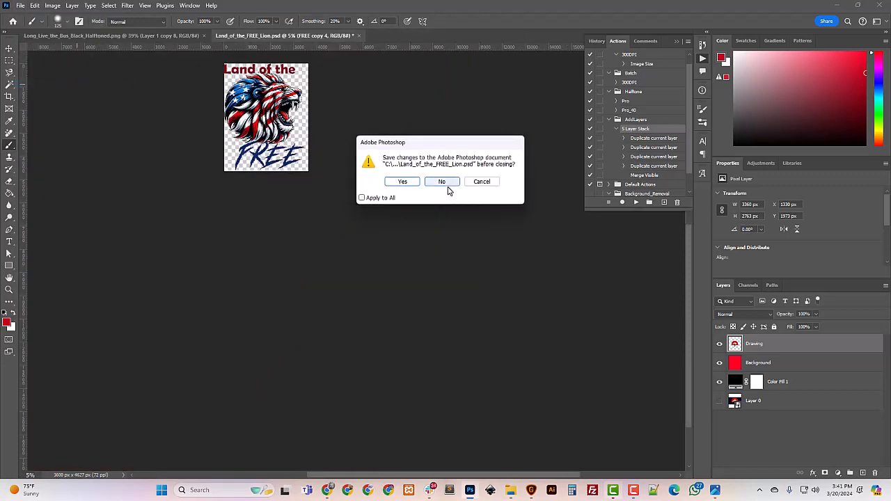
pyautogui.click(444, 184)
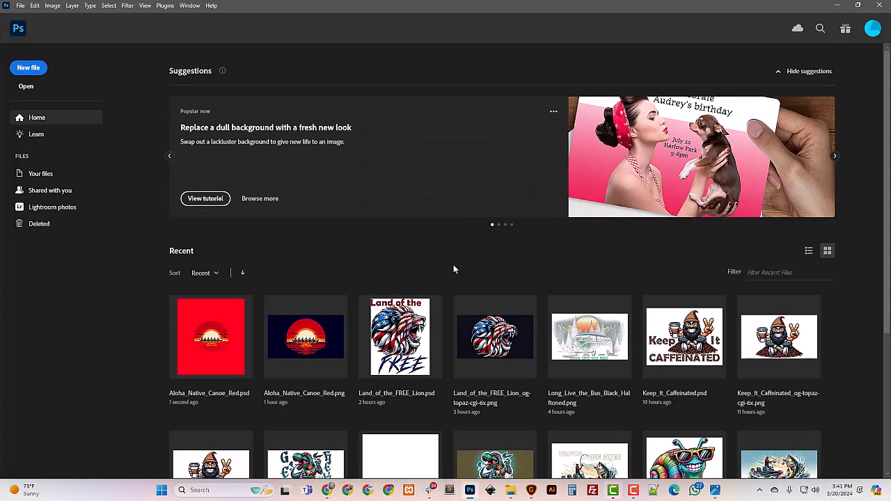
# Step: Switch to Copilot in the browser beside Inspo.jpg and reuse the earlier native Hawaiians rowing prompt as a new message
pyautogui.click(837, 5)
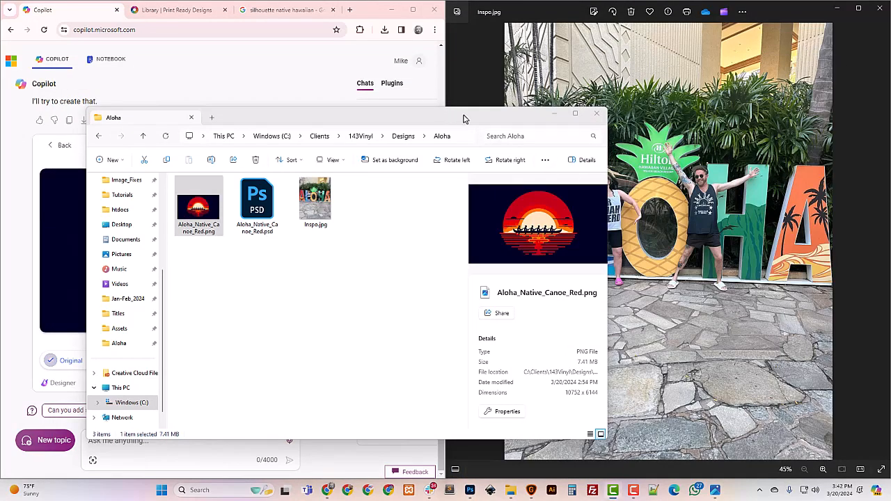
pyautogui.click(322, 28)
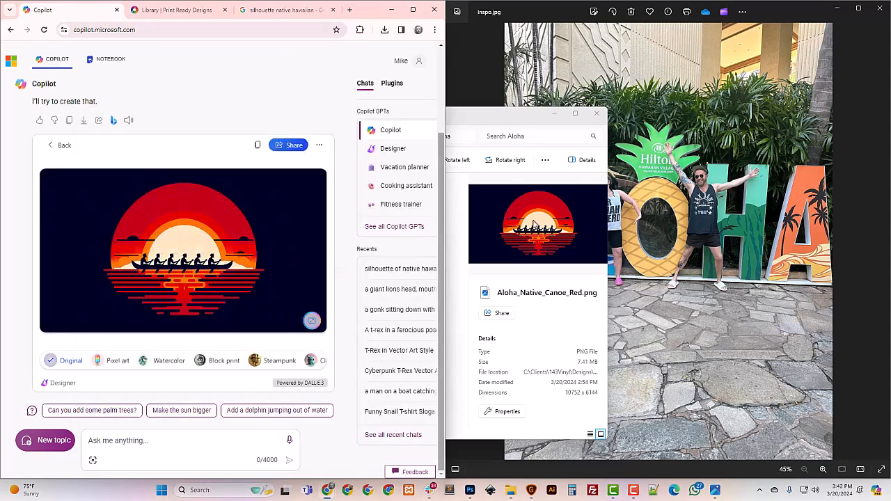
pyautogui.click(771, 15)
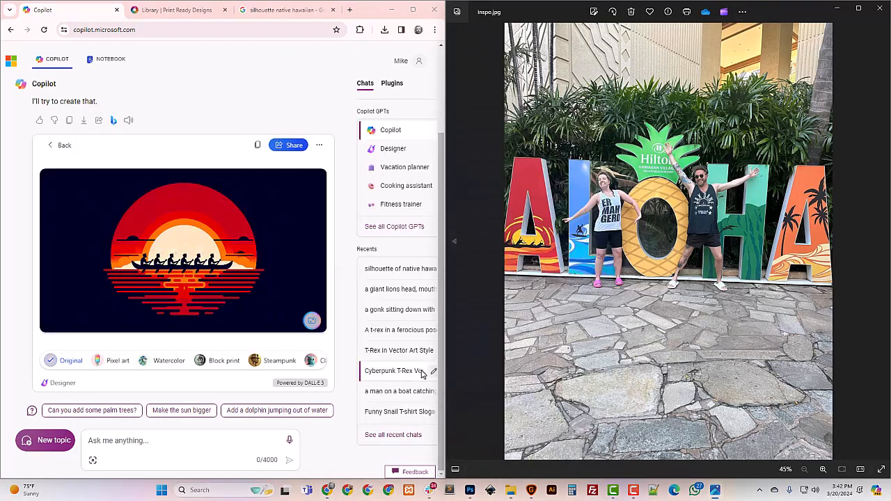
pyautogui.click(143, 440)
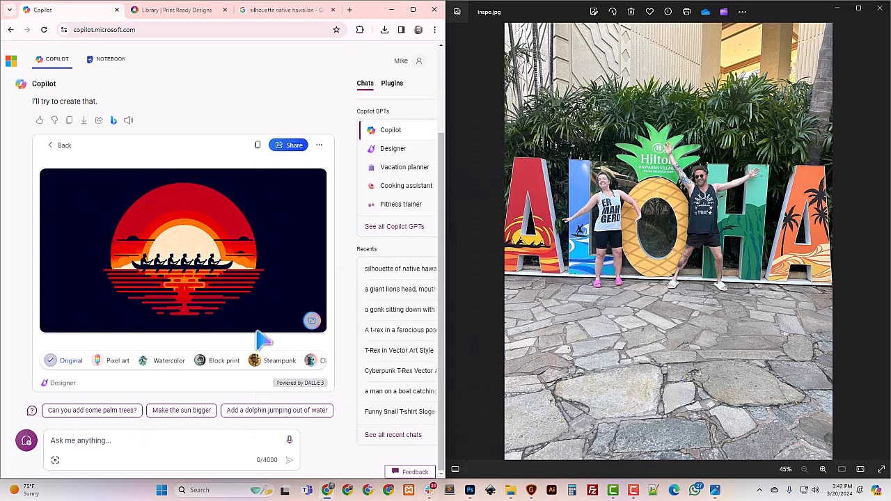
pyautogui.scroll(2, 258, 344)
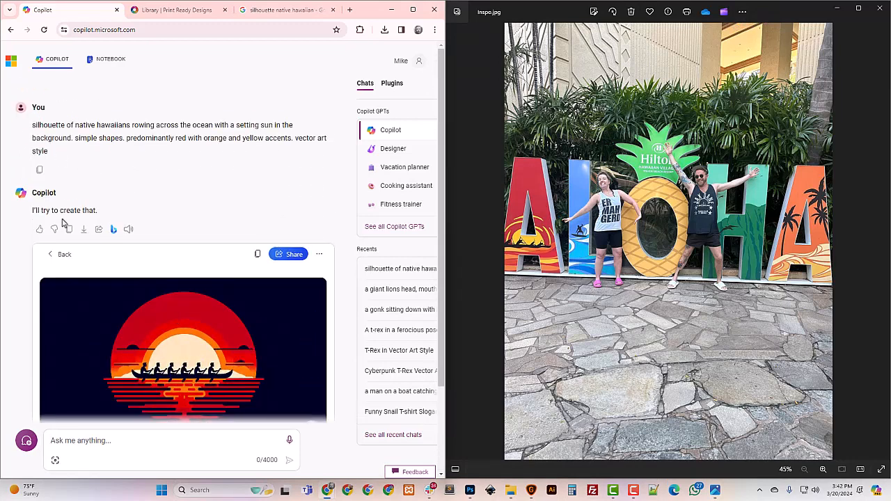
pyautogui.scroll(-2, 139, 390)
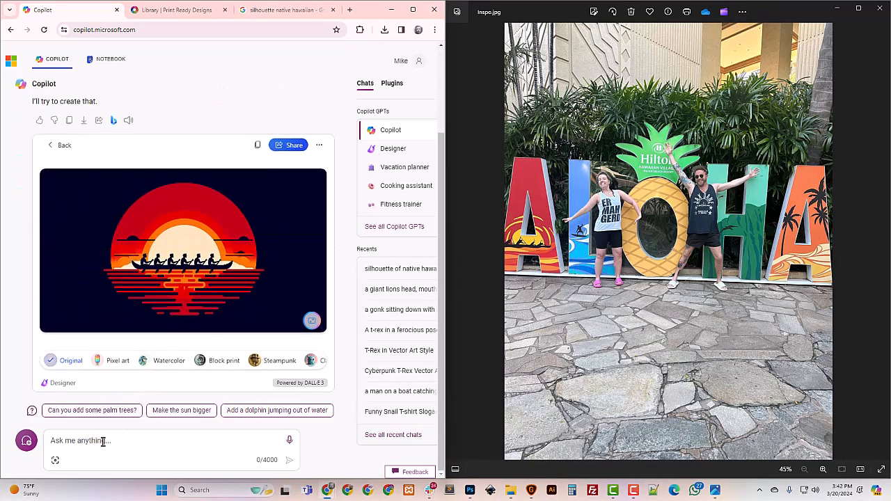
pyautogui.write('silhouette of native hawaiians rowing across the ocean with a setting sun in the background. simple shapes. predominantly red with orange and yellow accents. vector art style')
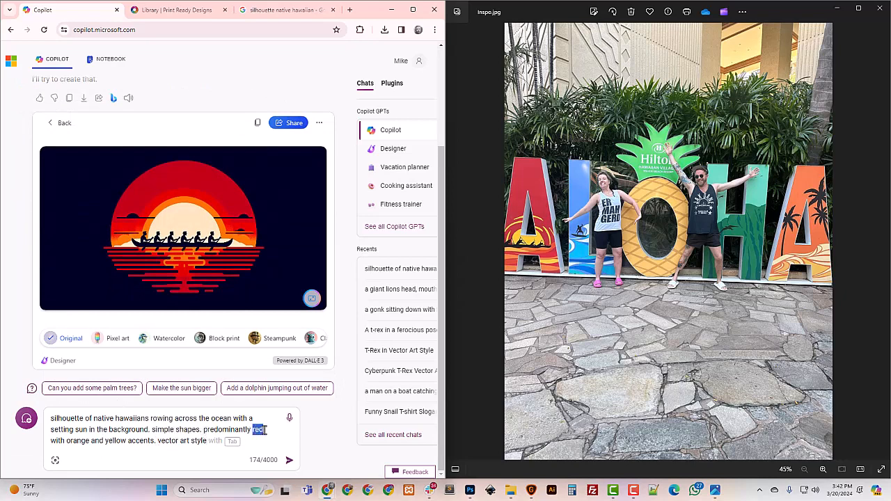
# Step: Change the prompt's colour description to "predominantly blue with light blue and white", dropping the word "accents"
pyautogui.write('blue')
pyautogui.moveTo(88, 444); pyautogui.dragTo(72, 445)
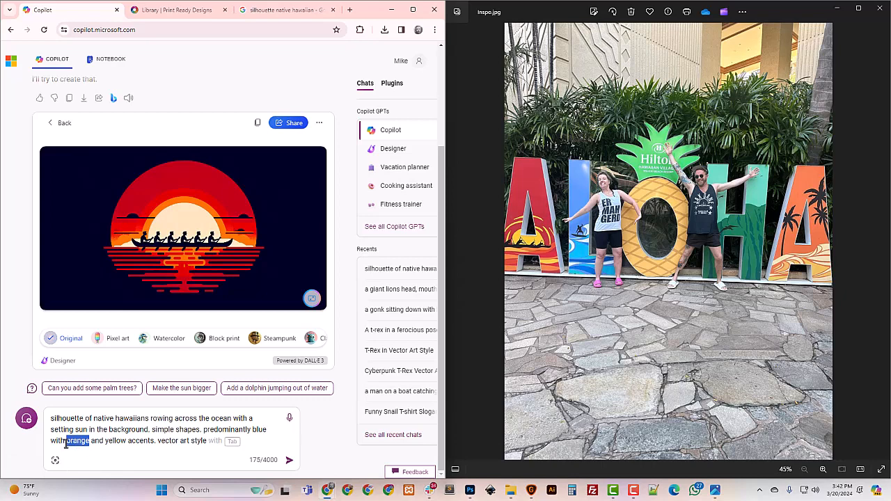
pyautogui.write('light')
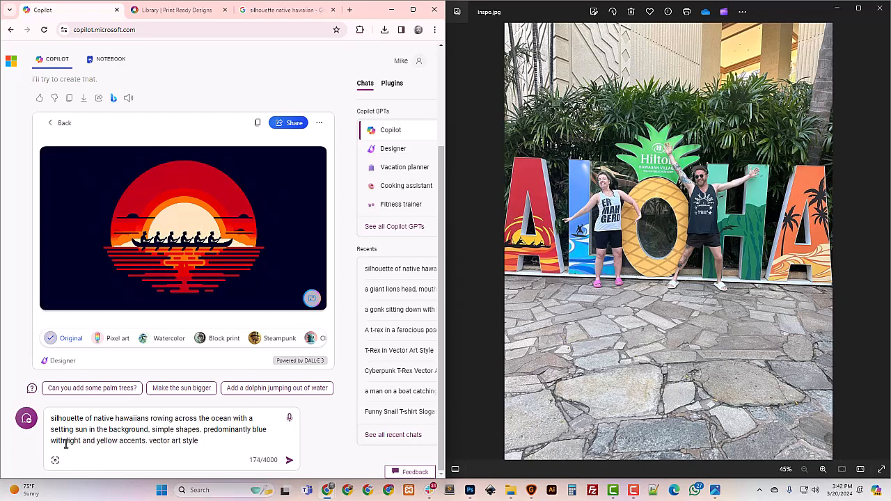
pyautogui.write(' blue and ')
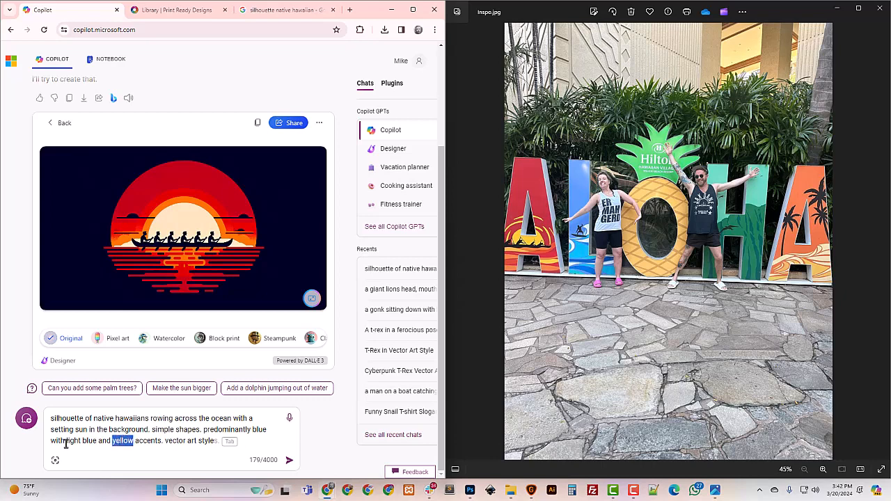
pyautogui.write('white')
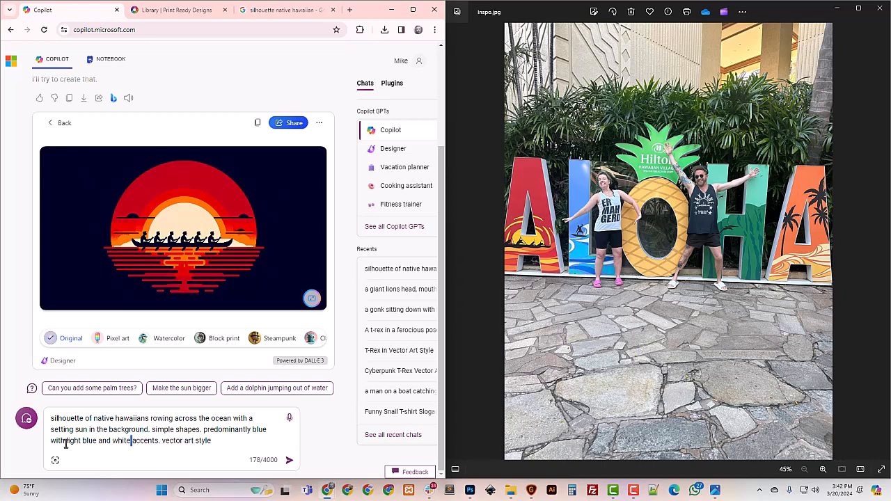
pyautogui.hotkey('shift', 'Right')
pyautogui.hotkey('shift', 'Right')
pyautogui.hotkey('shift', 'Right')
pyautogui.hotkey('shift', 'Right')
pyautogui.hotkey('shift', 'Right')
pyautogui.hotkey('shift', 'Right')
pyautogui.hotkey('shift', 'Right')
pyautogui.hotkey('shift', 'Right')
pyautogui.press('BackSpace')
# Step: Replace the prompt's opening rowing and sunset description with "Surfer on the ocean" and submit it to generate images
pyautogui.hotkey('ctrl', 'shift', 'Left')
pyautogui.hotkey('ctrl', 'shift', 'Left')
pyautogui.hotkey('ctrl', 'shift', 'Left')
pyautogui.hotkey('ctrl', 'shift', 'Left')
pyautogui.hotkey('ctrl', 'shift', 'Left')
pyautogui.hotkey('ctrl', 'shift', 'Left')
pyautogui.hotkey('ctrl', 'shift', 'Left')
pyautogui.hotkey('ctrl', 'shift', 'Left')
pyautogui.hotkey('ctrl', 'shift', 'Left')
pyautogui.hotkey('ctrl', 'shift', 'Left')
pyautogui.hotkey('ctrl', 'shift', 'Left')
pyautogui.hotkey('ctrl', 'shift', 'Left')
pyautogui.hotkey('ctrl', 'shift', 'Left')
pyautogui.hotkey('ctrl', 'shift', 'Left')
pyautogui.hotkey('ctrl', 'shift', 'Left')
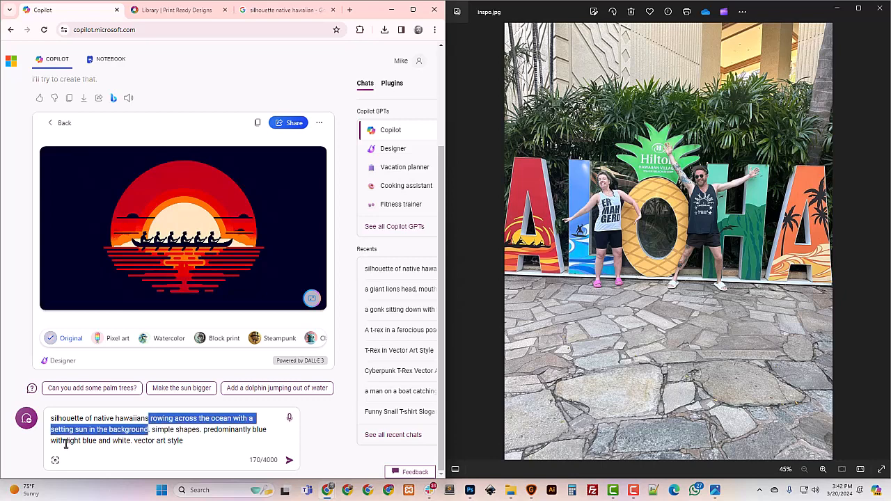
pyautogui.press('Right')
pyautogui.hotkey('ctrl', 'shift', 'Left')
pyautogui.hotkey('ctrl', 'shift', 'Left')
pyautogui.hotkey('ctrl', 'shift', 'Left')
pyautogui.hotkey('ctrl', 'shift', 'Left')
pyautogui.hotkey('ctrl', 'shift', 'Left')
pyautogui.hotkey('ctrl', 'shift', 'Left')
pyautogui.hotkey('ctrl', 'shift', 'Left')
pyautogui.hotkey('ctrl', 'shift', 'Left')
pyautogui.hotkey('ctrl', 'shift', 'Left')
pyautogui.hotkey('ctrl', 'shift', 'Left')
pyautogui.hotkey('ctrl', 'shift', 'Left')
pyautogui.hotkey('ctrl', 'shift', 'Left')
pyautogui.hotkey('ctrl', 'shift', 'Left')
pyautogui.hotkey('ctrl', 'shift', 'Left')
pyautogui.hotkey('ctrl', 'shift', 'Left')
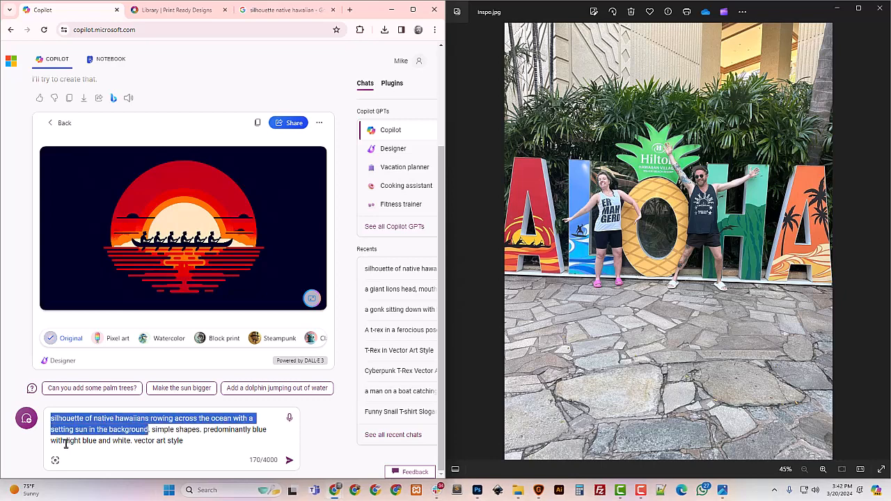
pyautogui.write('Surf.')
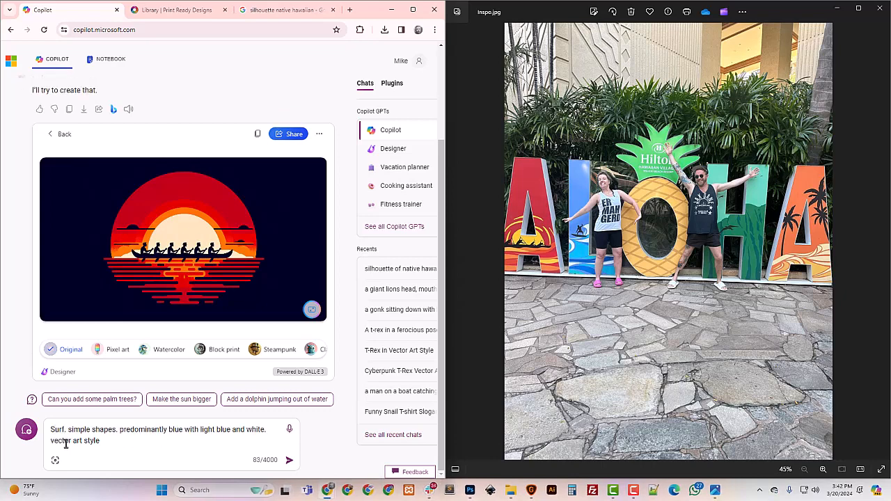
pyautogui.press('BackSpace')
pyautogui.write('er.')
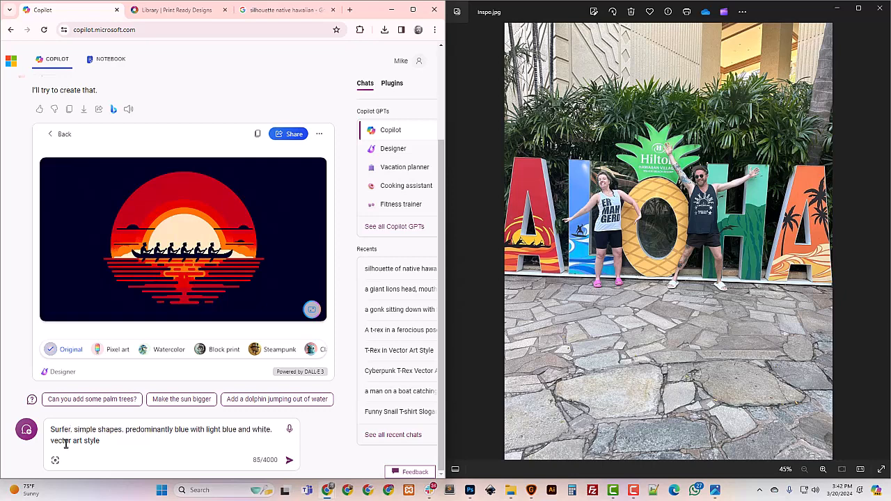
pyautogui.write(' on the ')
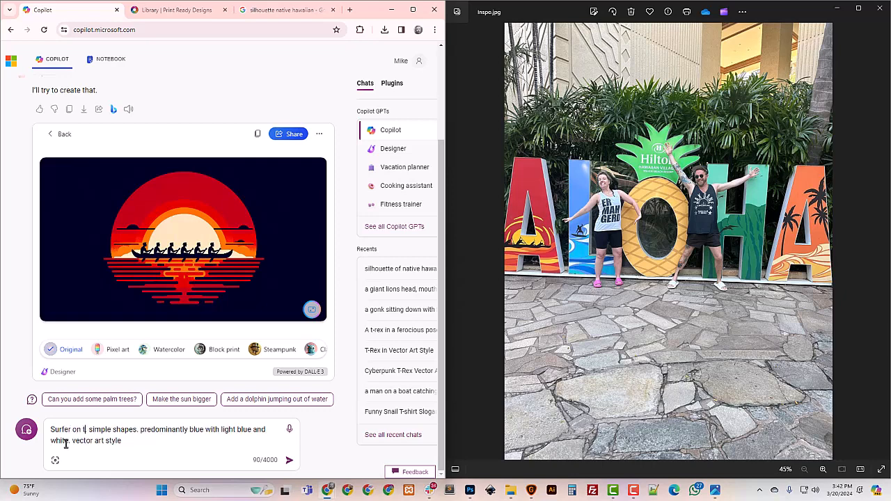
pyautogui.write('ocean')
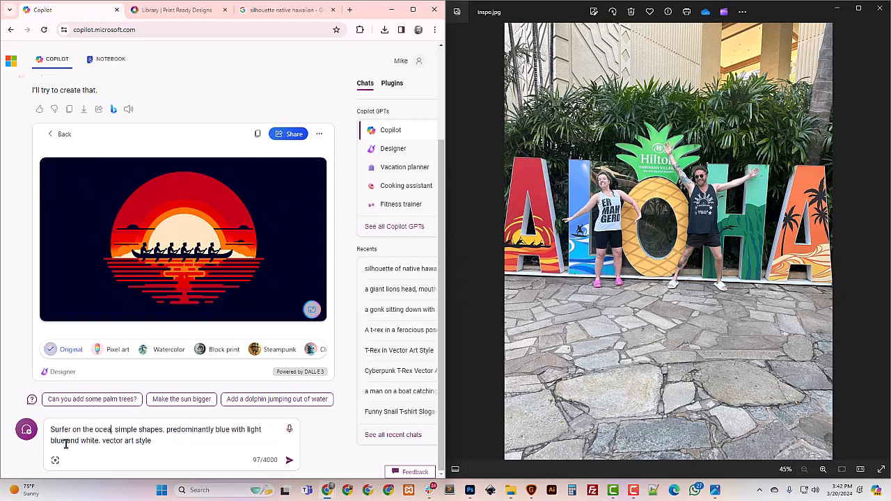
pyautogui.click(289, 463)
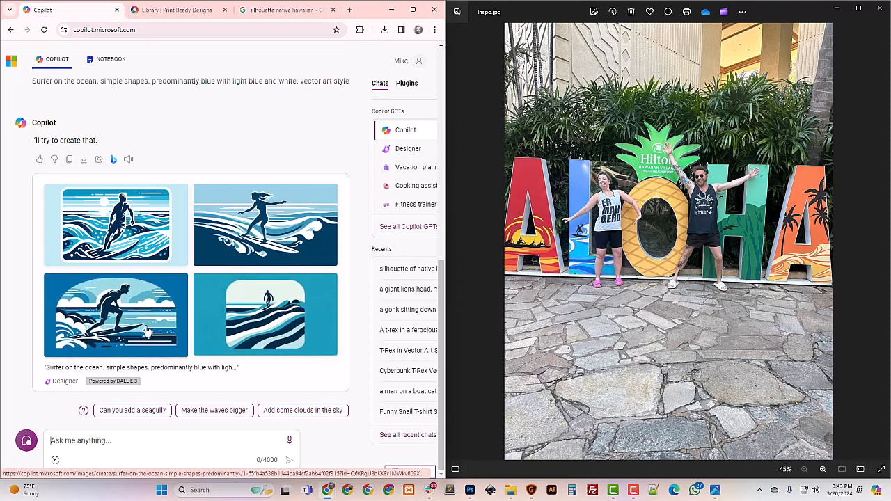
# Step: Open the generated image of the surfer girl with flowing hair and download it
pyautogui.click(273, 238)
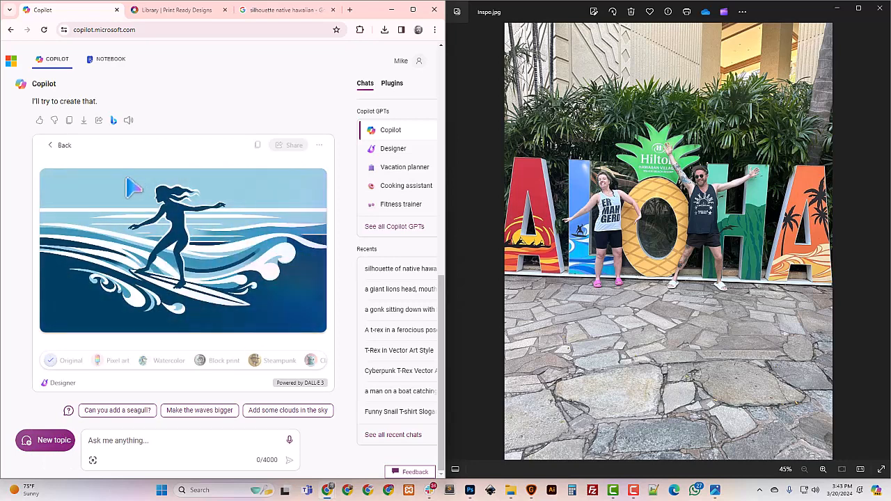
pyautogui.click(319, 145)
pyautogui.click(298, 181)
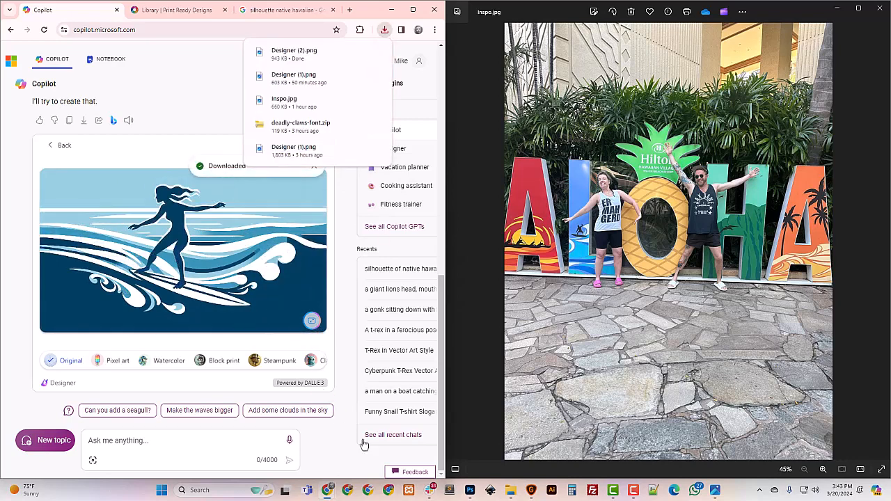
# Step: Switch to Topaz Gigapixel AI and close the export queue of the previous canoe image
pyautogui.click(531, 491)
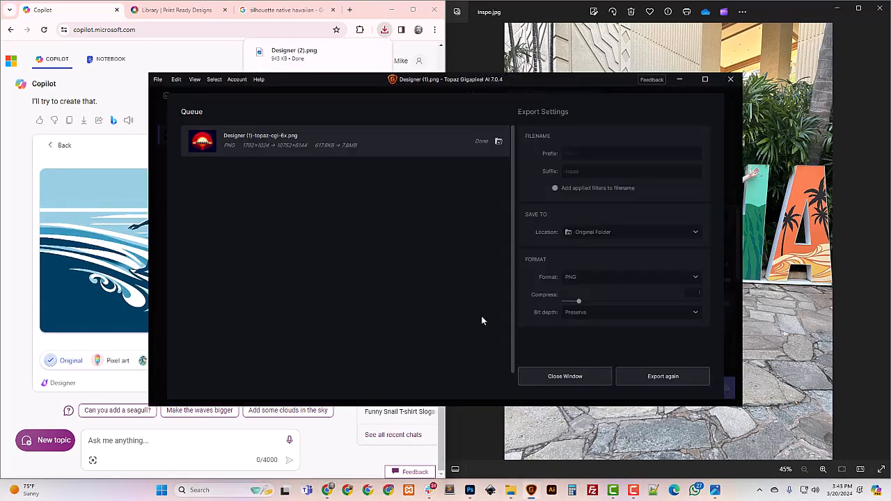
pyautogui.click(555, 376)
pyautogui.click(577, 383)
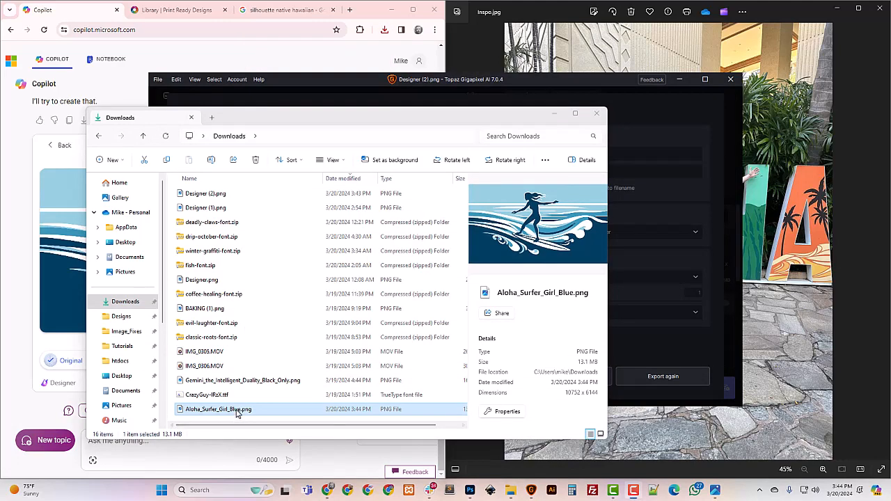
# Step: Move Aloha_Surfer_Girl_Blue.png from Downloads to Designs and into its Aloha subfolder, and open that subfolder
pyautogui.moveTo(237, 412); pyautogui.dragTo(118, 321)
pyautogui.click(120, 317)
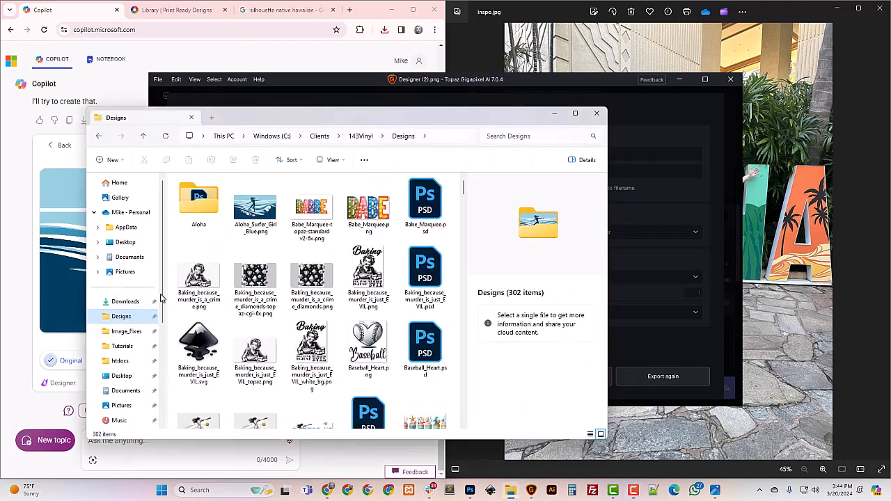
pyautogui.click(258, 212)
pyautogui.moveTo(425, 208); pyautogui.dragTo(201, 208)
pyautogui.doubleClick(202, 212)
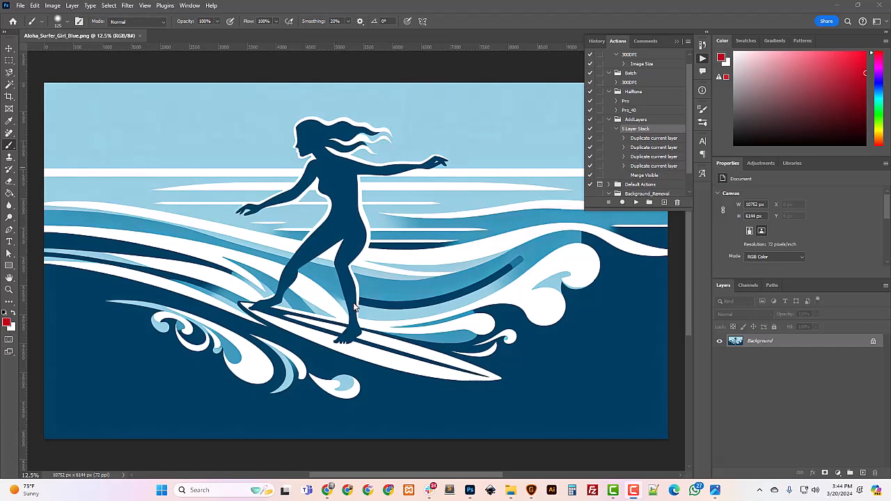
# Step: Open the recent file Aloha_Native_Canoe_Red.psd, check its image size, and close it again
pyautogui.hotkey('ctrl', '-')
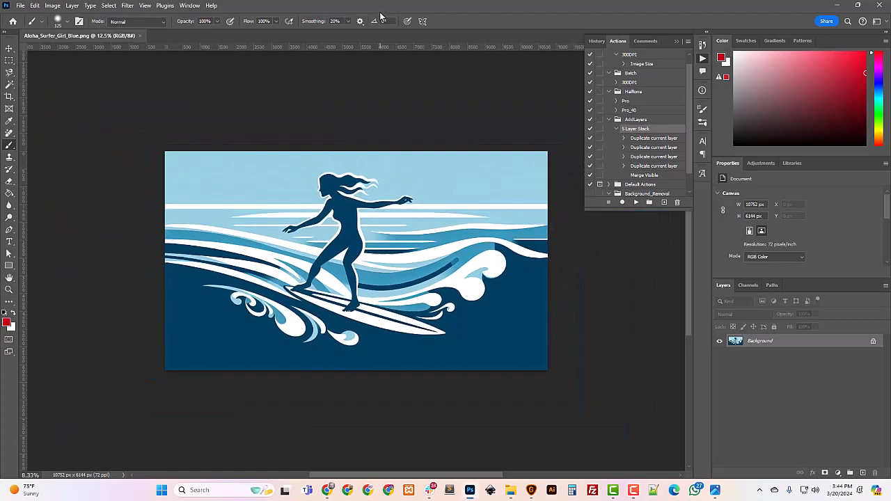
pyautogui.click(20, 5)
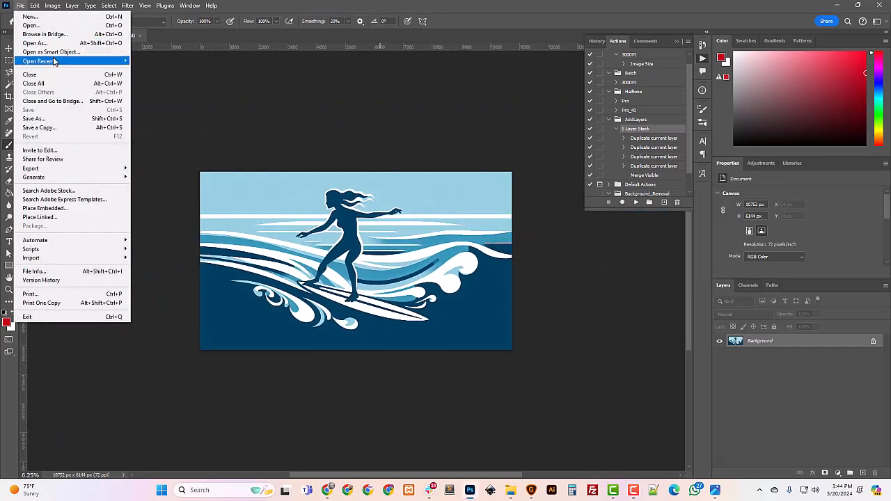
pyautogui.moveTo(56, 61)
pyautogui.click(188, 71)
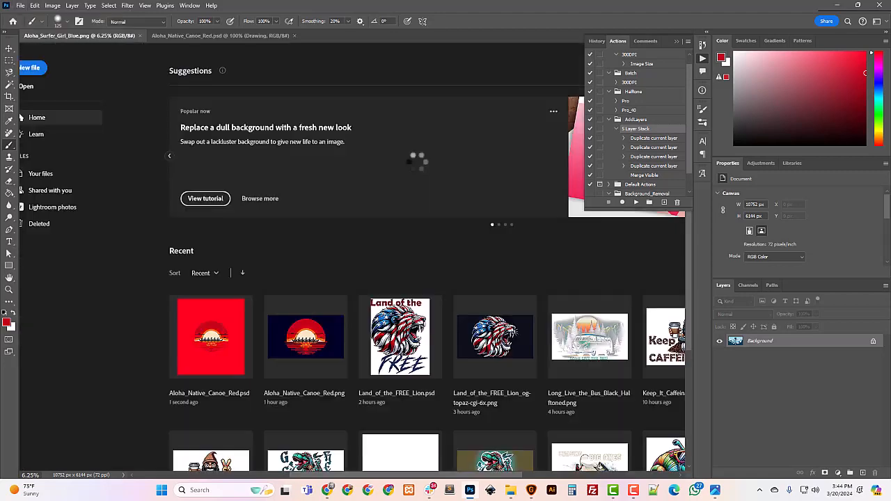
pyautogui.click(54, 7)
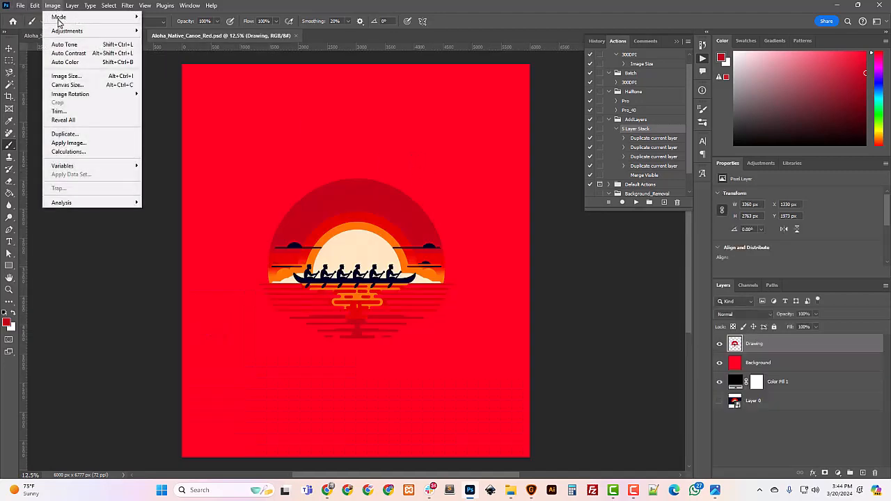
pyautogui.click(67, 76)
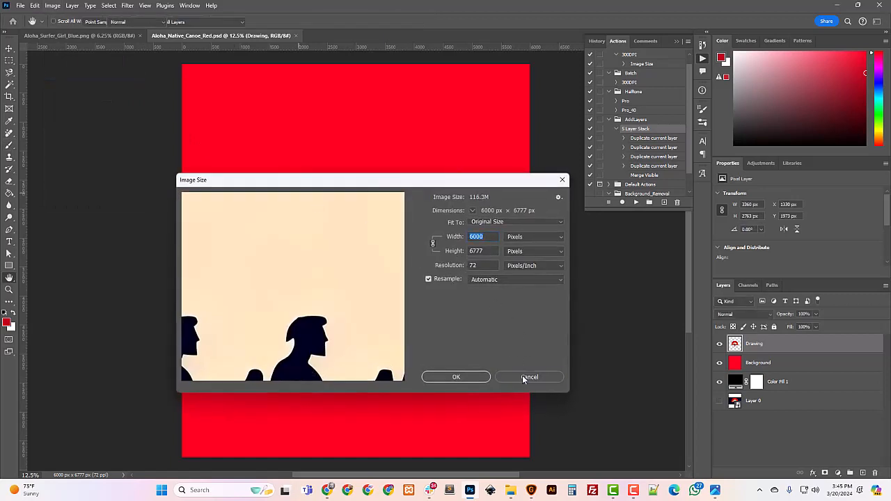
pyautogui.click(522, 376)
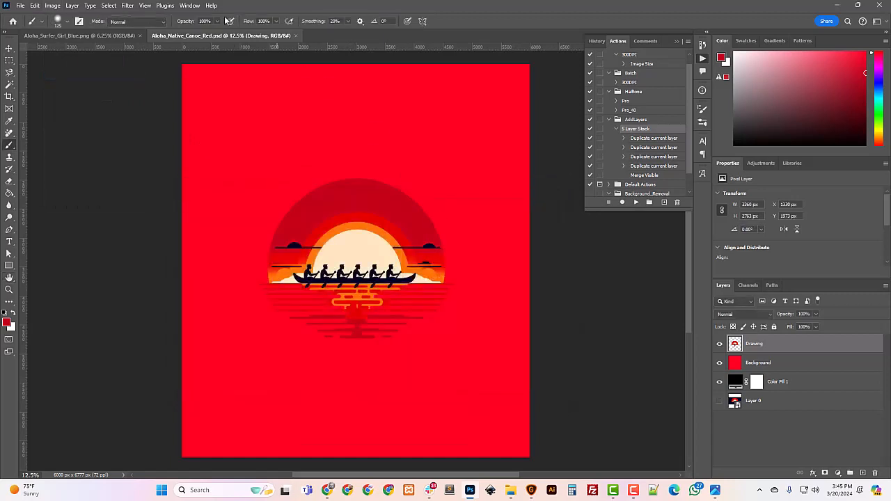
pyautogui.click(296, 37)
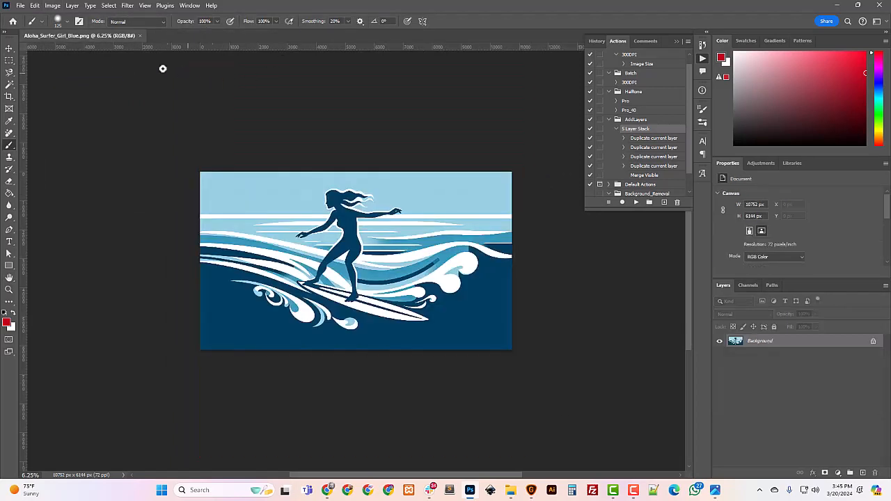
# Step: Check the image dimensions of Aloha_Surfer_Girl_Blue.png without changing them
pyautogui.click(51, 5)
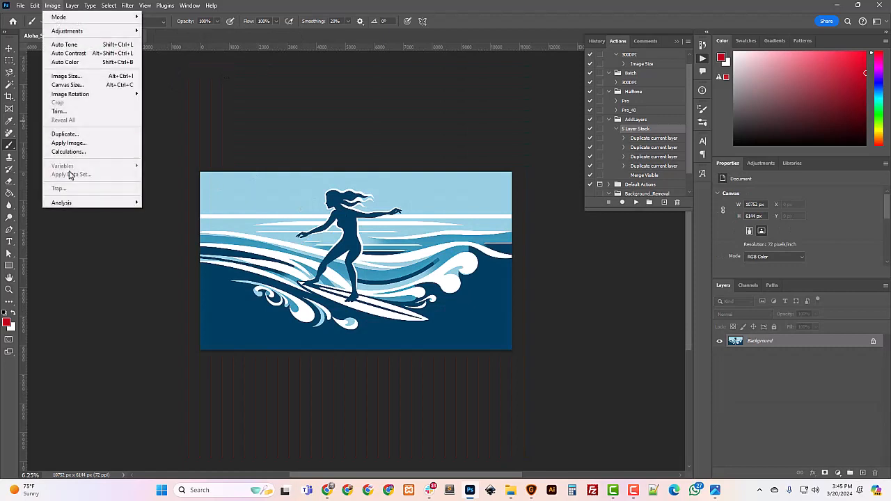
pyautogui.click(70, 77)
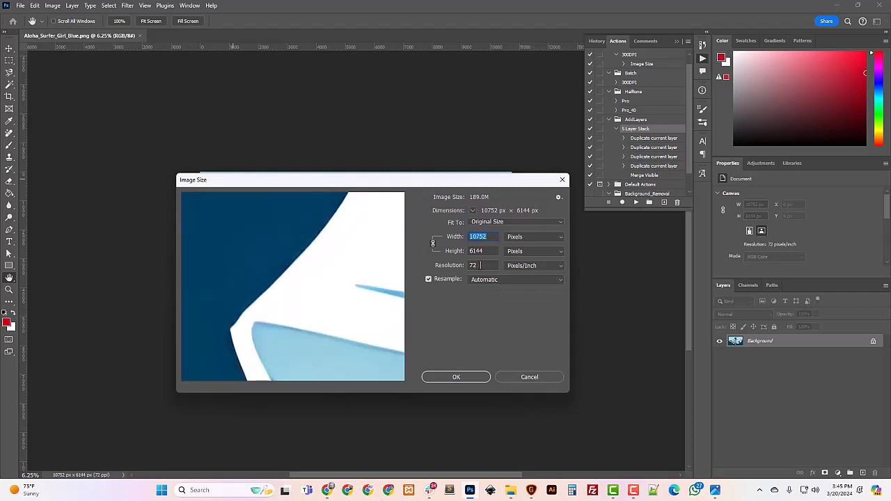
pyautogui.doubleClick(485, 251)
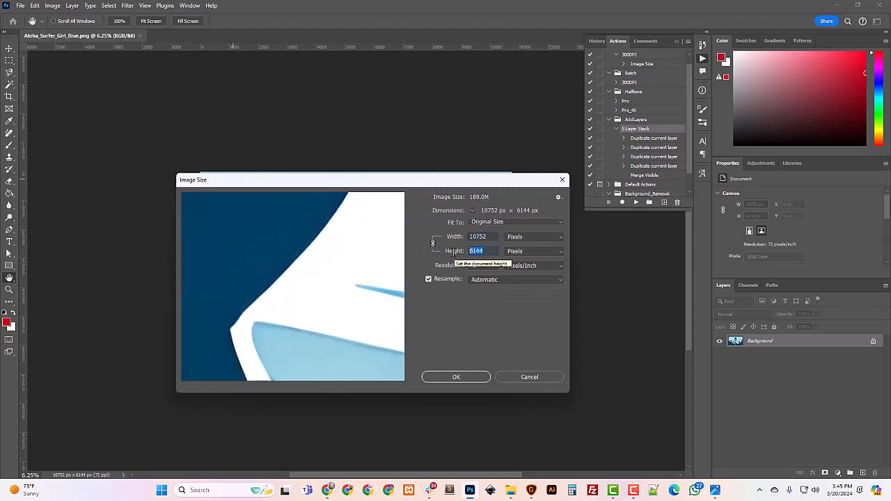
pyautogui.click(519, 381)
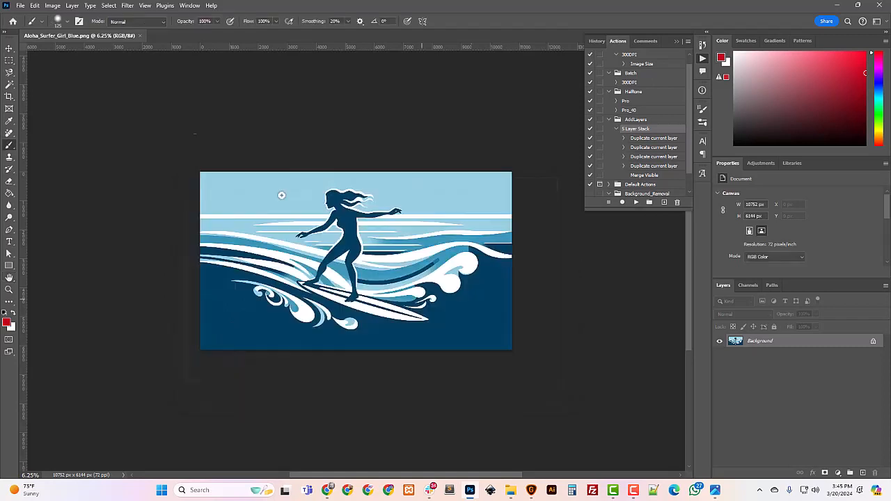
pyautogui.click(53, 5)
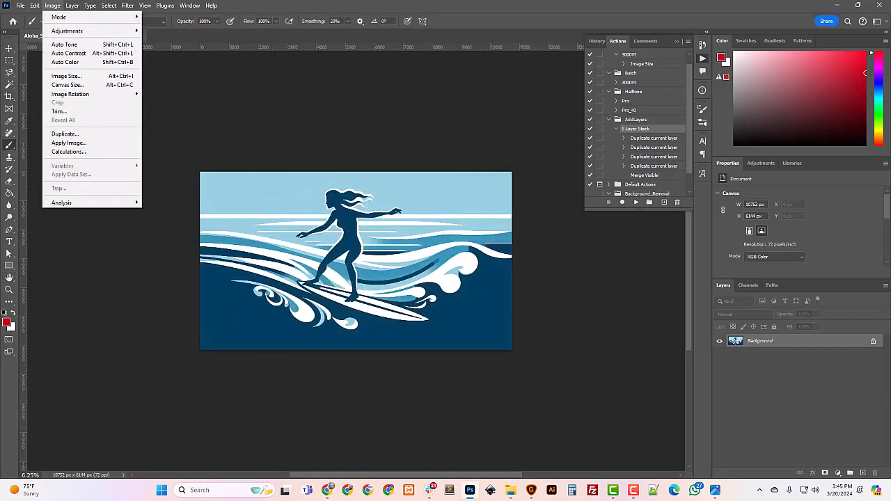
# Step: Unlock the background layer of the surfer image and duplicate it within the same document
pyautogui.click(857, 357)
pyautogui.click(873, 341)
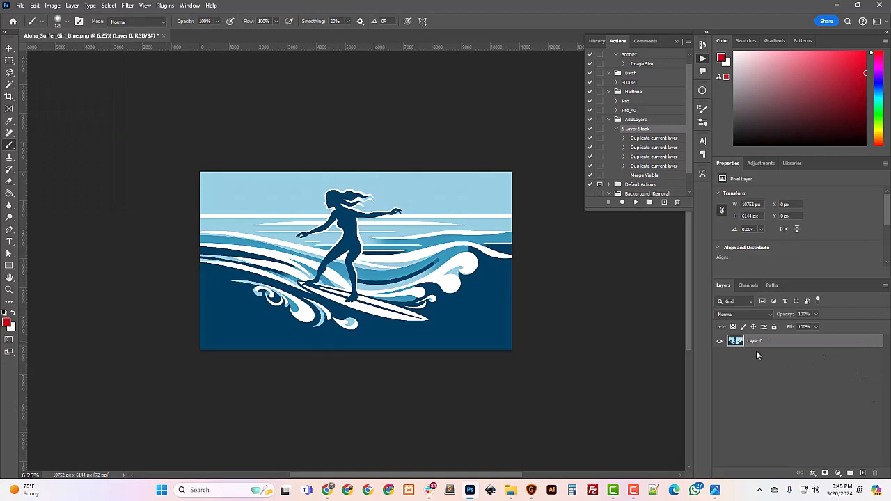
pyautogui.rightClick(756, 346)
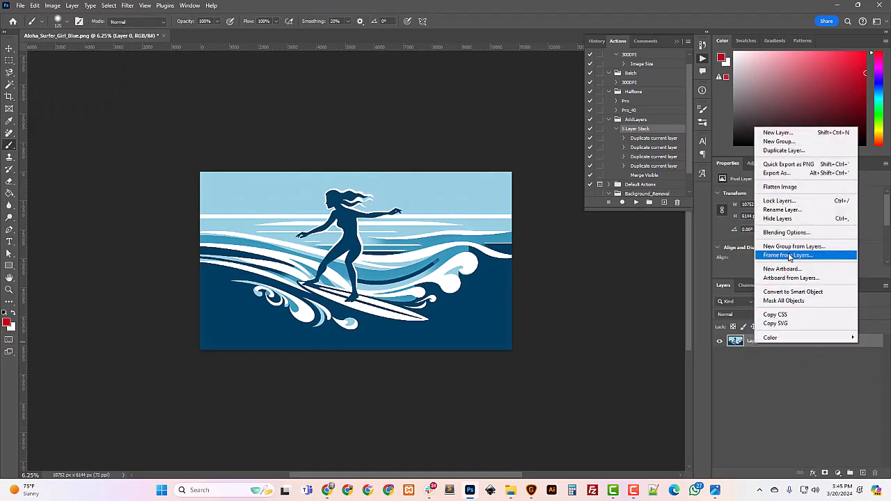
pyautogui.click(784, 150)
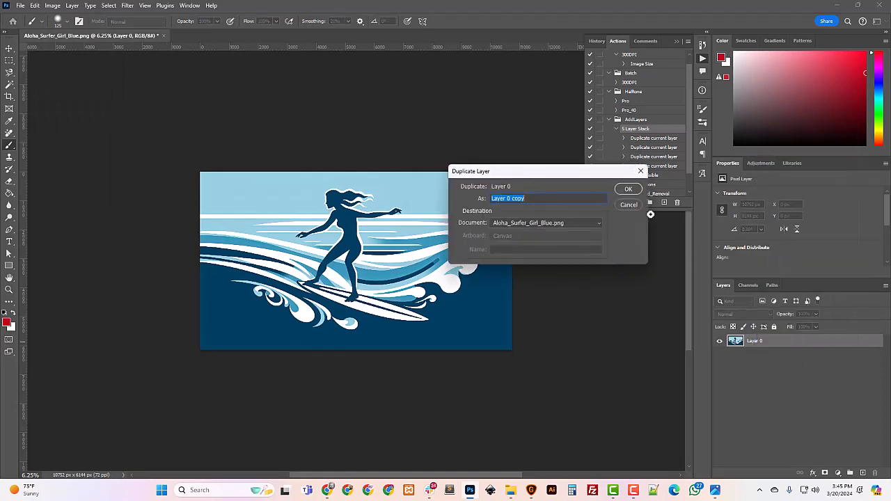
pyautogui.click(629, 191)
# Step: Convert the original Layer 0 to a smart object and hide it
pyautogui.rightClick(756, 355)
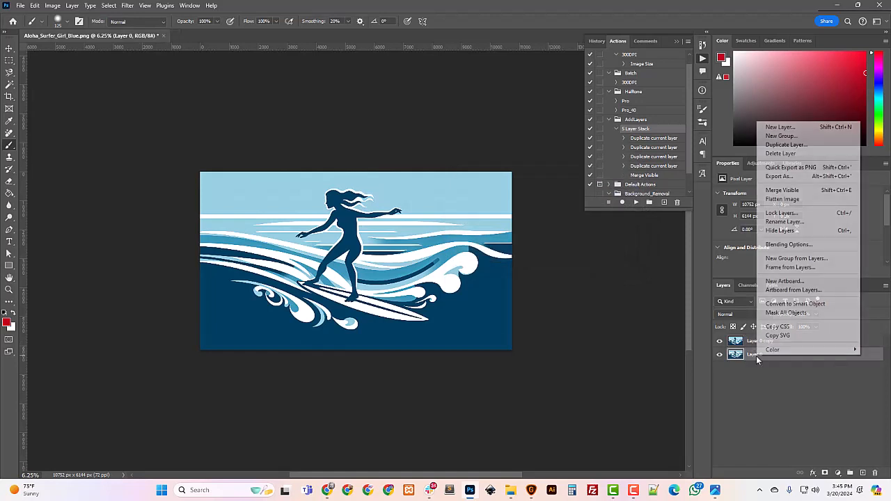
pyautogui.click(785, 305)
pyautogui.click(720, 355)
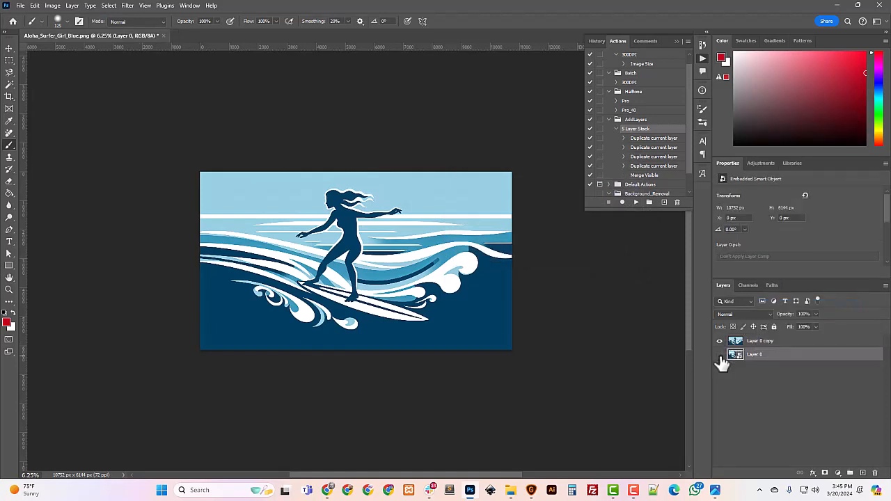
# Step: With the copied layer selected, extend the canvas height by 5000 pixels relative to its centre
pyautogui.click(776, 343)
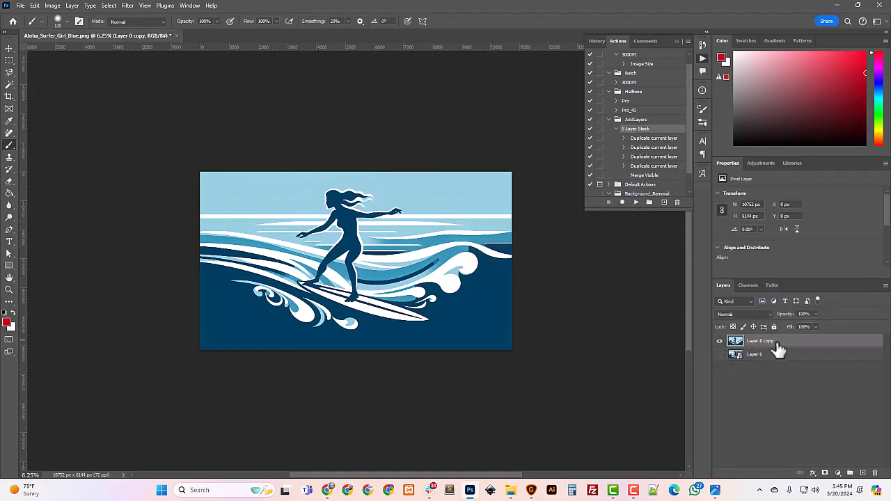
pyautogui.click(53, 5)
pyautogui.click(67, 84)
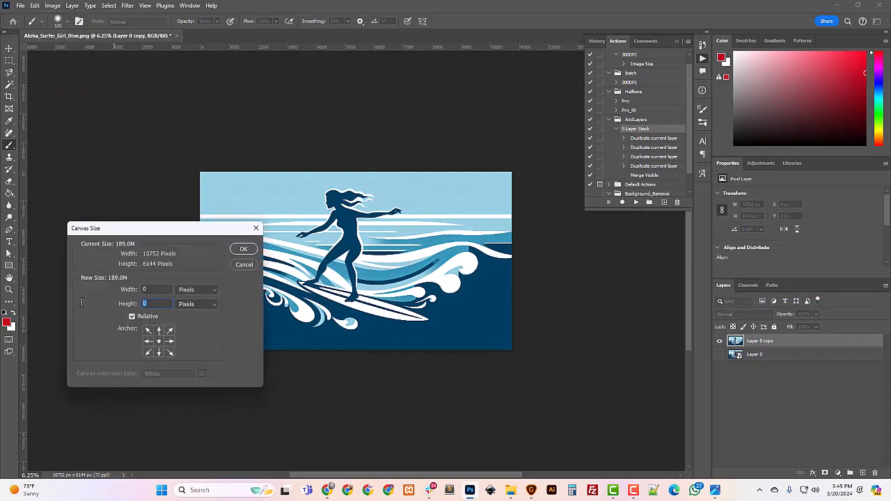
pyautogui.write('5000')
pyautogui.press('Return')
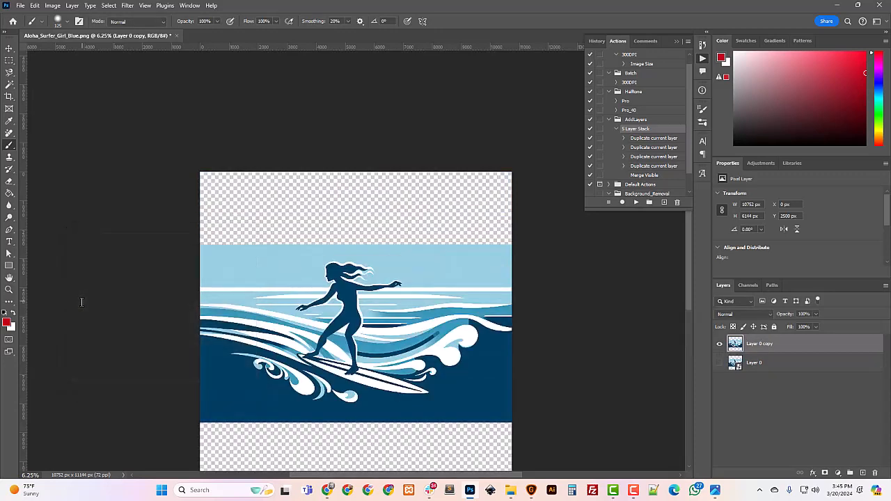
# Step: Add another 5000 pixels to the canvas height, again relative and centred
pyautogui.hotkey('ctrl', '-')
pyautogui.click(53, 5)
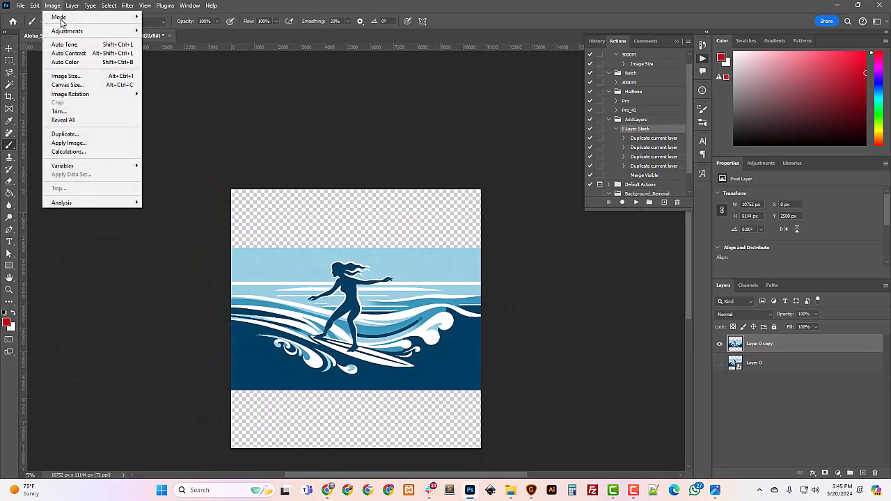
pyautogui.click(70, 85)
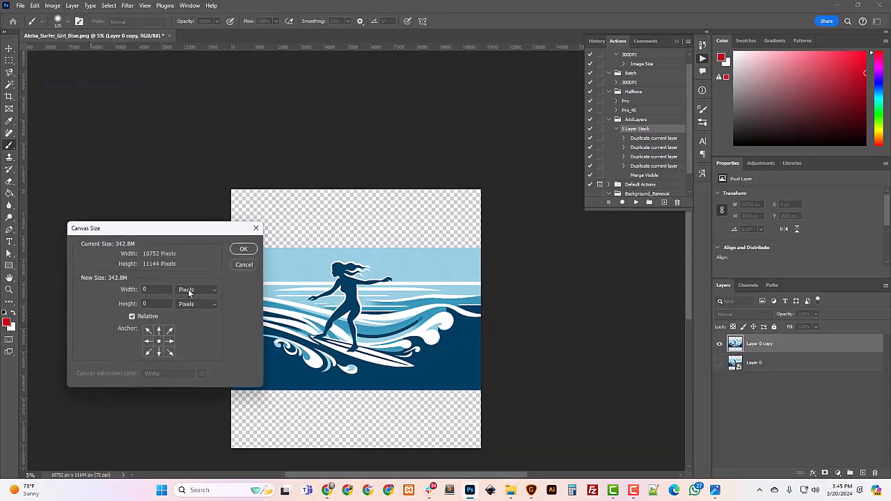
pyautogui.click(127, 306)
pyautogui.write('5000')
pyautogui.press('Return')
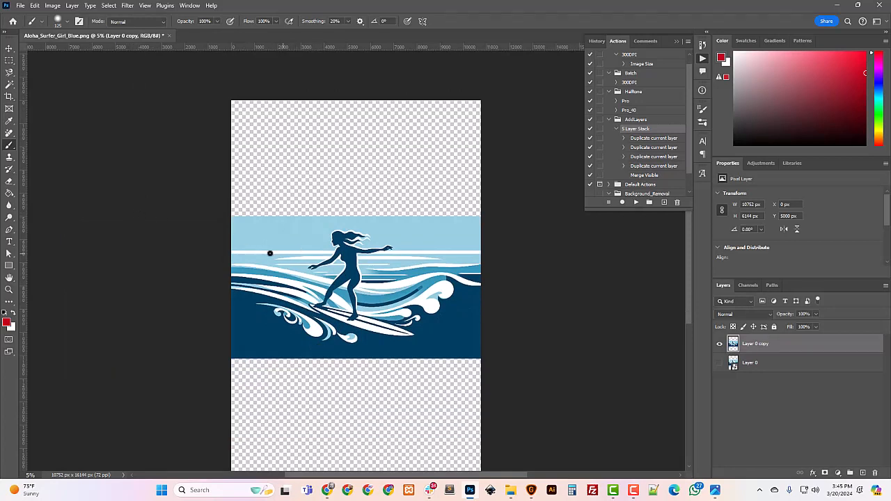
# Step: Sample the light blue of the sky and fill a new layer beneath the surfer artwork with it using the Paint Bucket
pyautogui.click(9, 193)
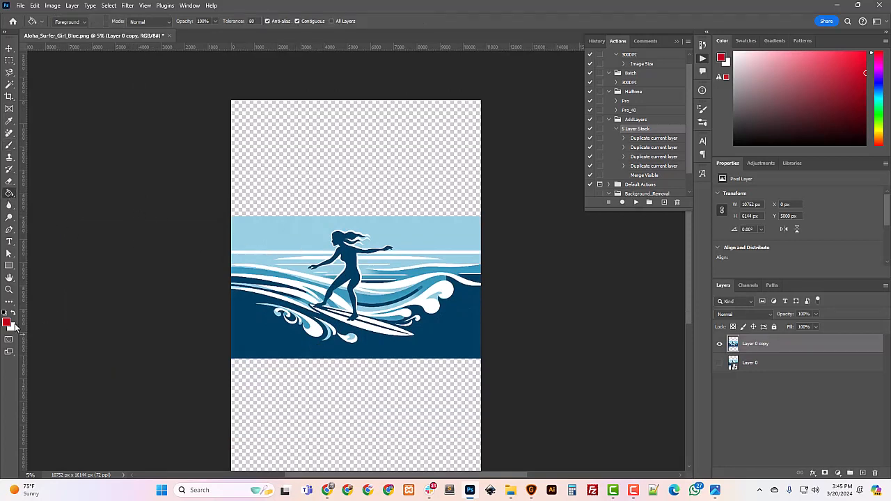
pyautogui.keyDown('alt'); pyautogui.click(421, 220); pyautogui.keyUp('alt')
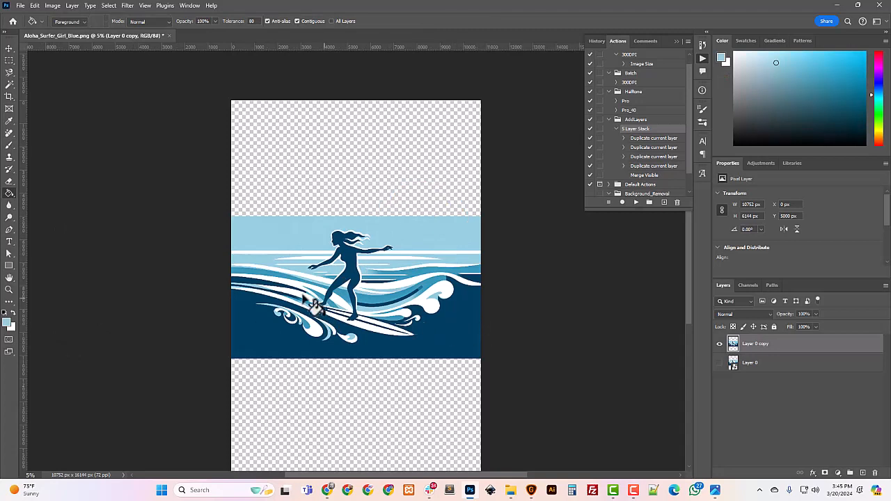
pyautogui.click(759, 371)
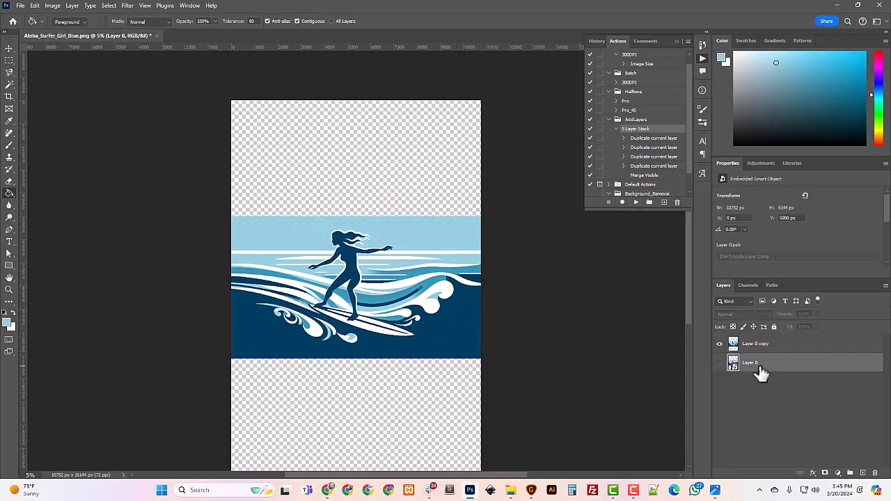
pyautogui.hotkey('ctrl', 'shift', 'n')
pyautogui.press('Return')
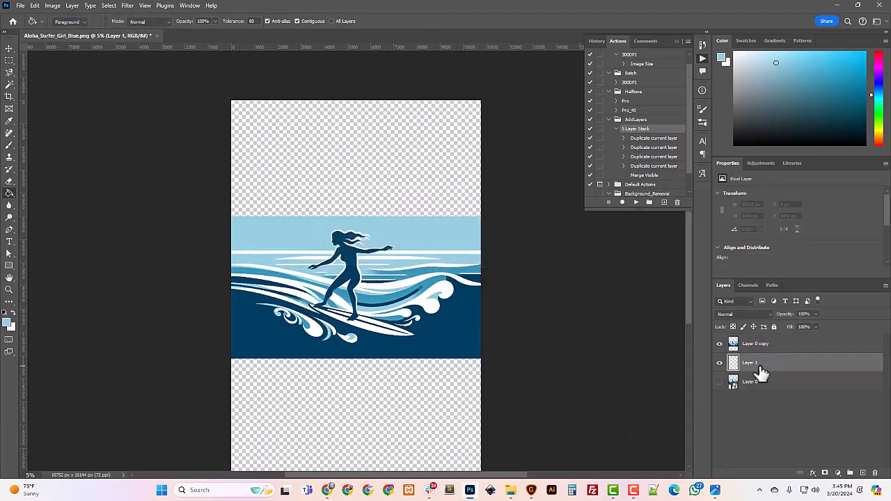
pyautogui.click(448, 159)
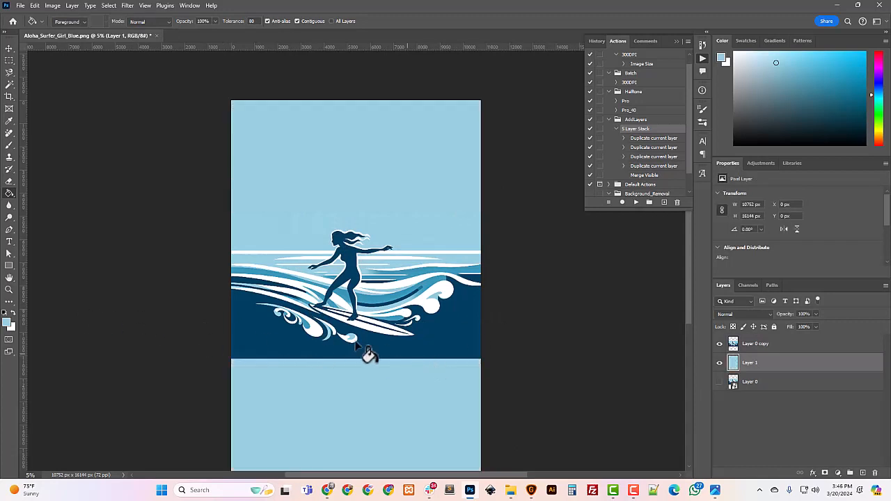
# Step: Sample the dark blue of the water, fill the new layer's area below the artwork with it, and deselect
pyautogui.keyDown('alt'); pyautogui.click(422, 353); pyautogui.keyUp('alt')
pyautogui.click(9, 60)
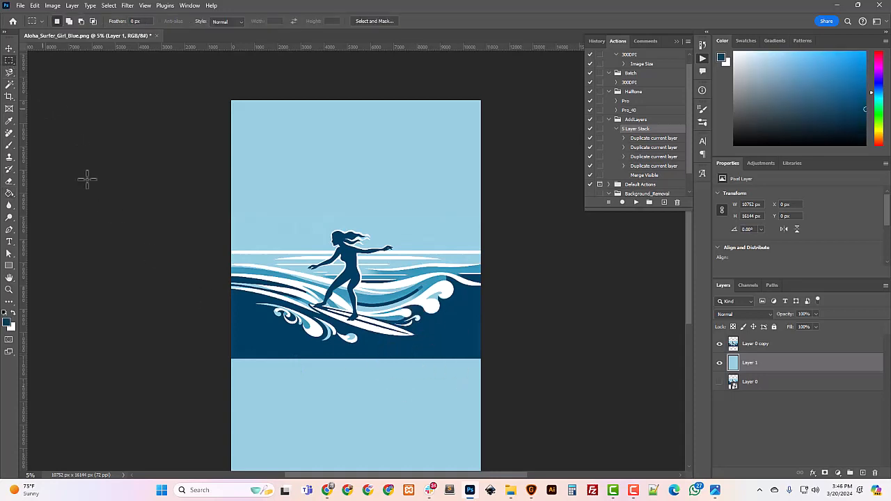
pyautogui.scroll(-2, 218, 341)
pyautogui.moveTo(218, 307); pyautogui.dragTo(519, 404)
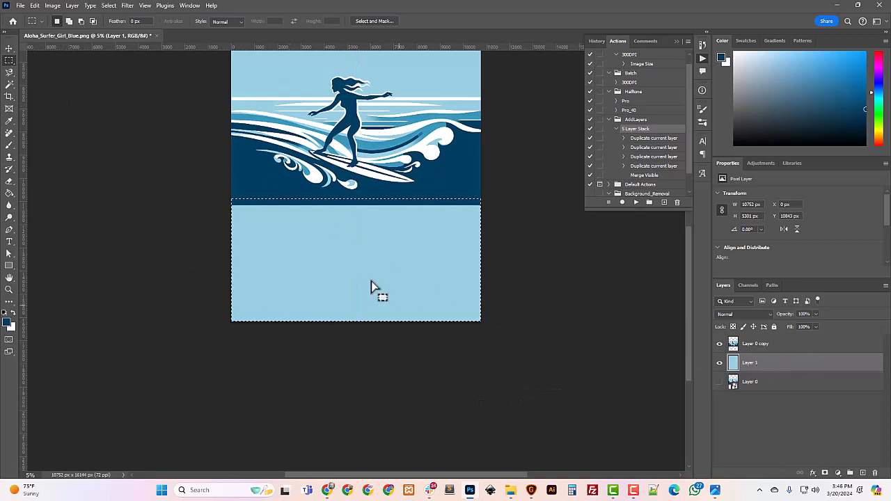
pyautogui.click(9, 193)
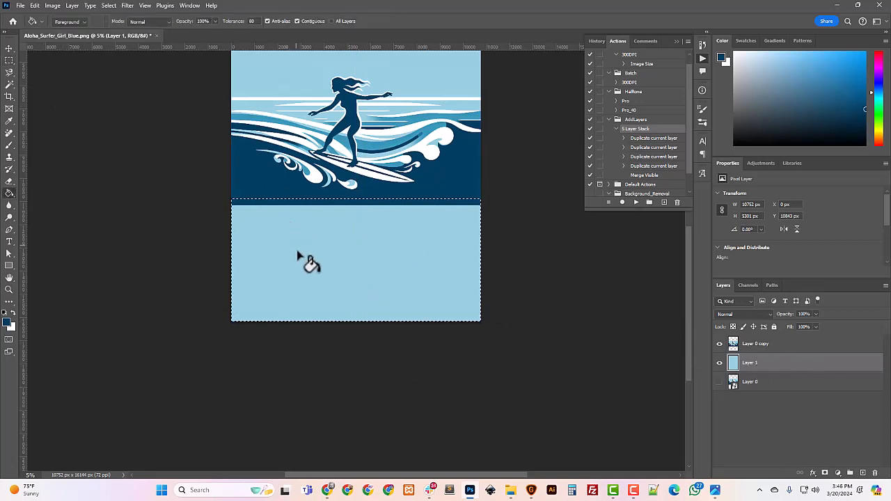
pyautogui.click(329, 262)
pyautogui.hotkey('ctrl', 'd')
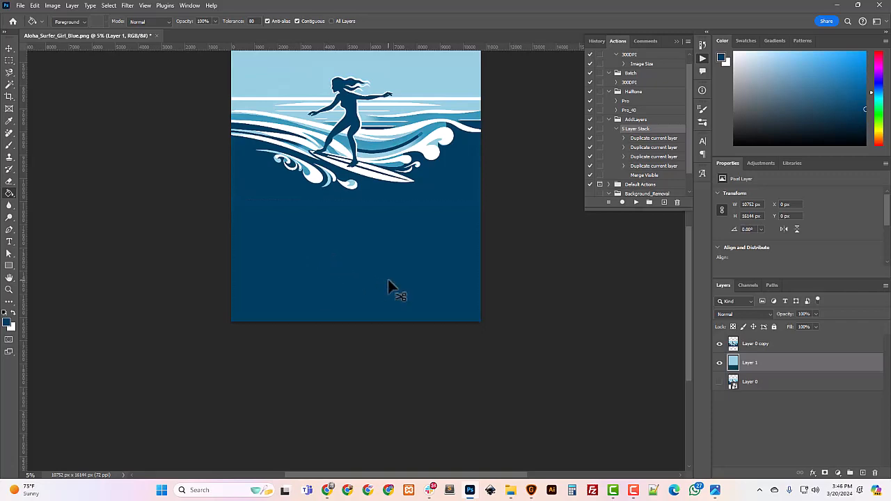
# Step: Paint a straight dark blue Brush stroke at size 1000 across the full width of the copied surfer layer's lower edge, covering the seam
pyautogui.hotkey('ctrl', '-')
pyautogui.scroll(4, 390, 279)
pyautogui.hotkey('ctrl', '+')
pyautogui.hotkey('ctrl', '+')
pyautogui.hotkey('ctrl', '+')
pyautogui.hotkey('ctrl', '+')
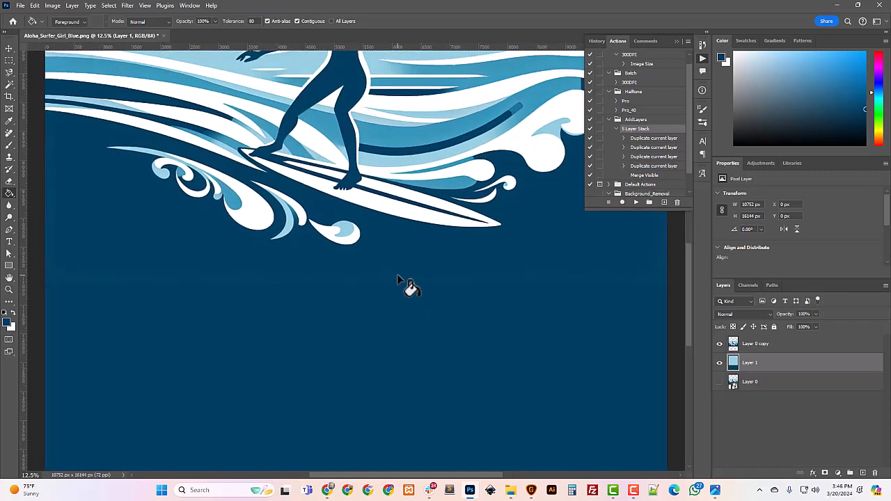
pyautogui.hotkey('ctrl', '-')
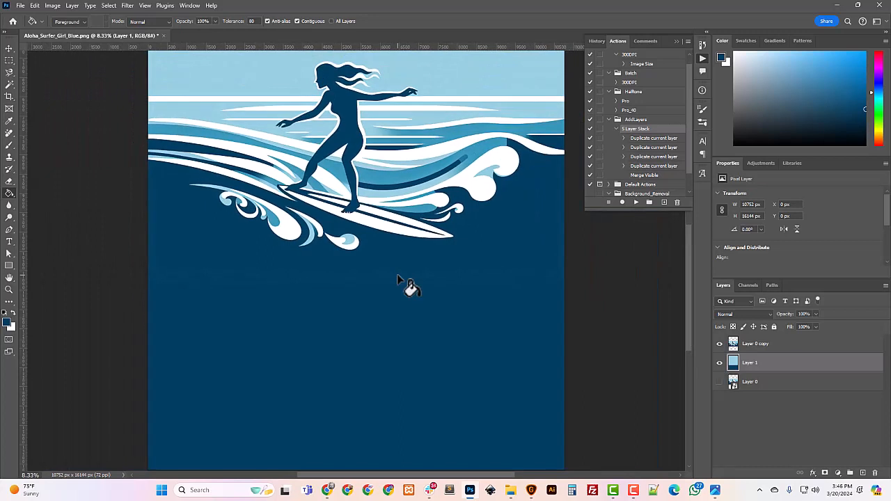
pyautogui.click(9, 145)
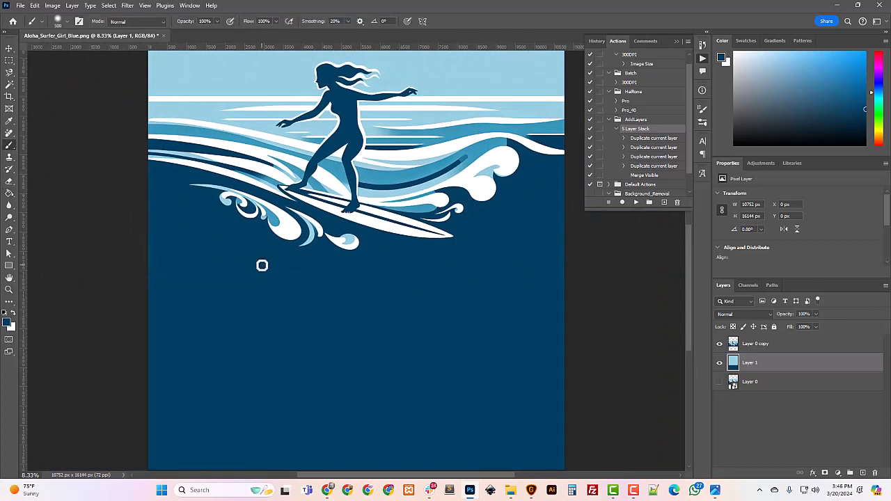
pyautogui.press(']')
pyautogui.press(']')
pyautogui.press(']')
pyautogui.press(']')
pyautogui.press(']')
pyautogui.press(']')
pyautogui.press(']')
pyautogui.press(']')
pyautogui.press(']')
pyautogui.press(']')
pyautogui.press(']')
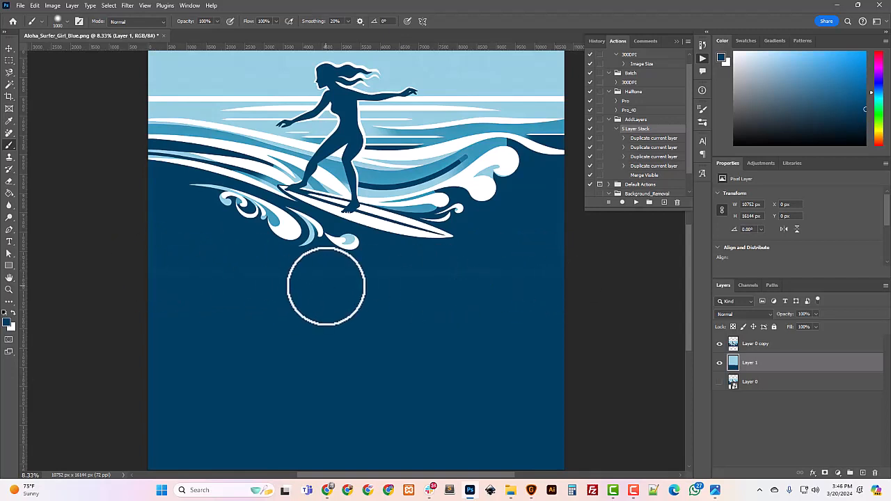
pyautogui.scroll(-3, 322, 288)
pyautogui.scroll(1, 323, 288)
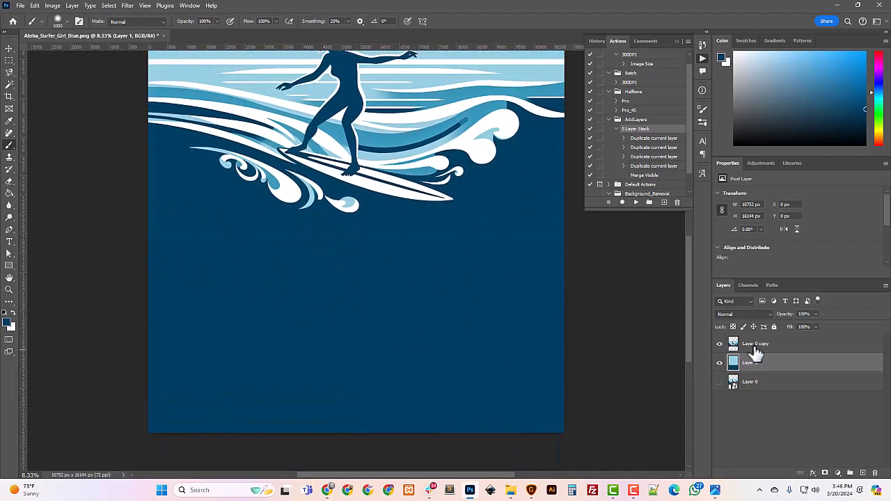
pyautogui.click(750, 348)
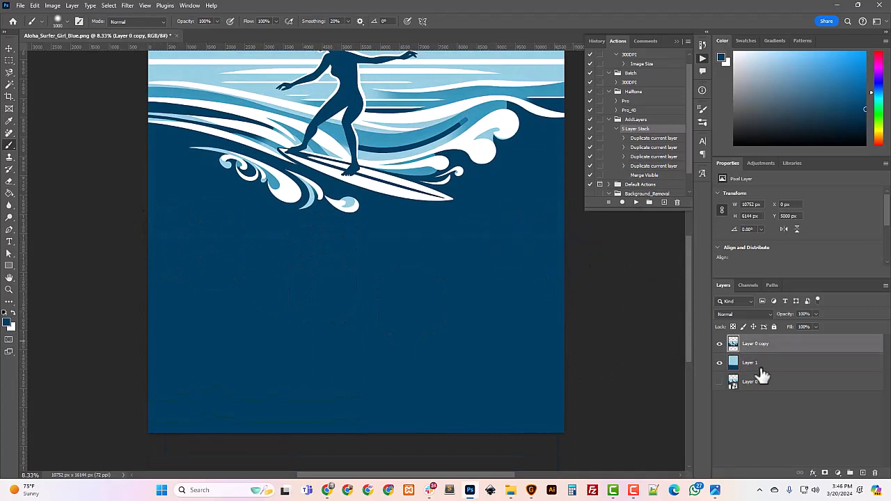
pyautogui.click(565, 238)
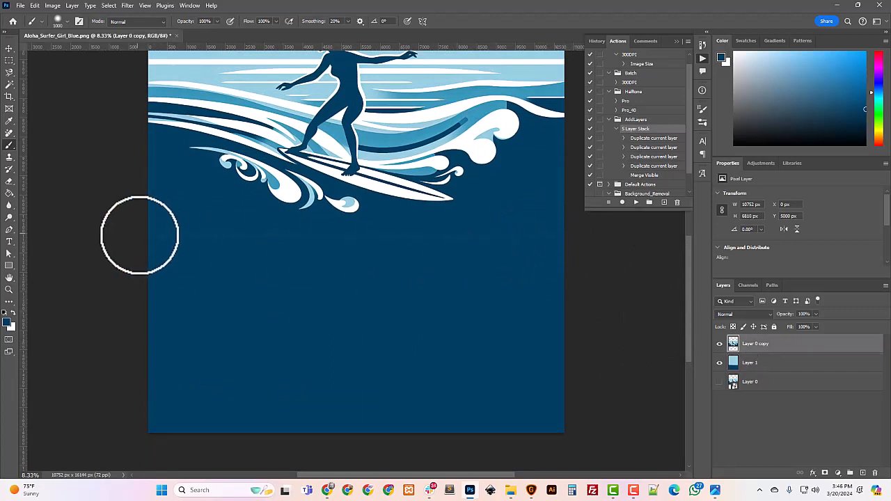
pyautogui.keyDown('shift'); pyautogui.click(141, 235); pyautogui.keyUp('shift')
# Step: Save the extended surfer design as the Photoshop file Aloha_Surfer_Girl_Blue.psd in the Aloha folder
pyautogui.scroll(5, 293, 310)
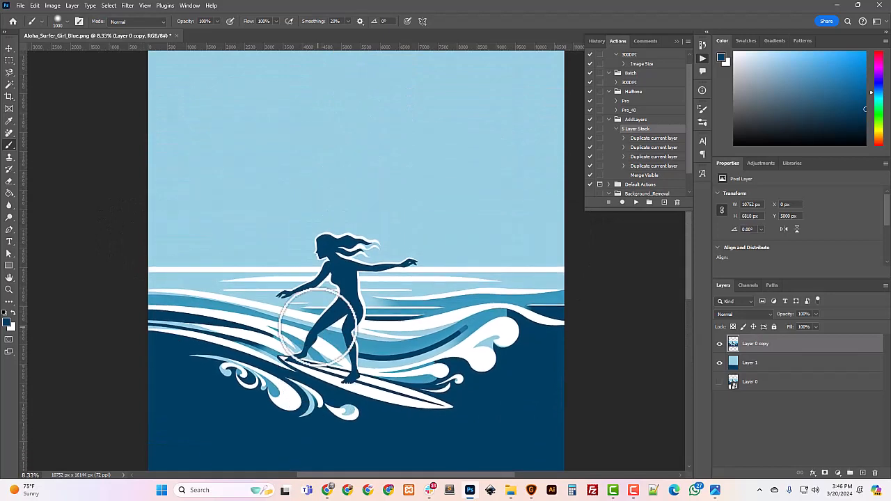
pyautogui.scroll(-2, 315, 322)
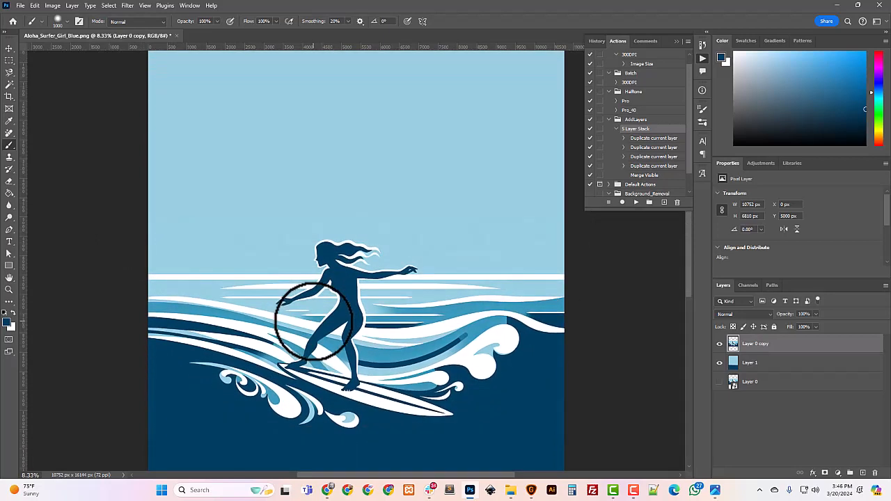
pyautogui.hotkey('ctrl', '-')
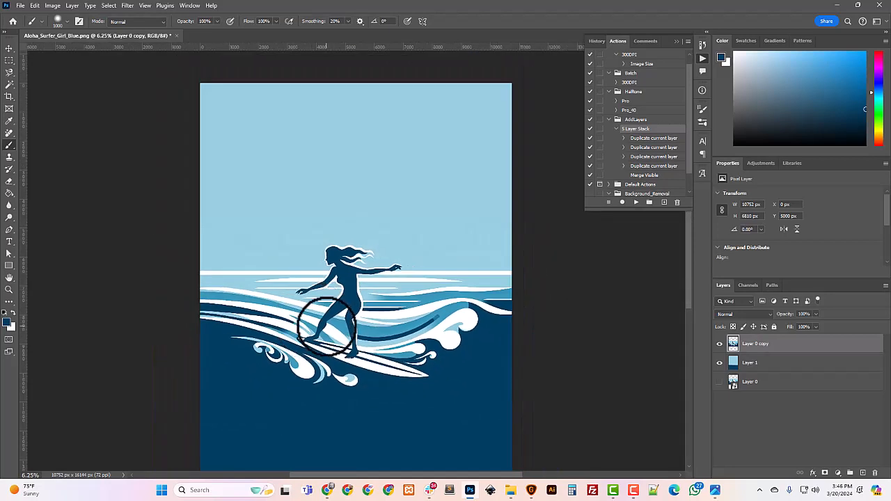
pyautogui.click(20, 6)
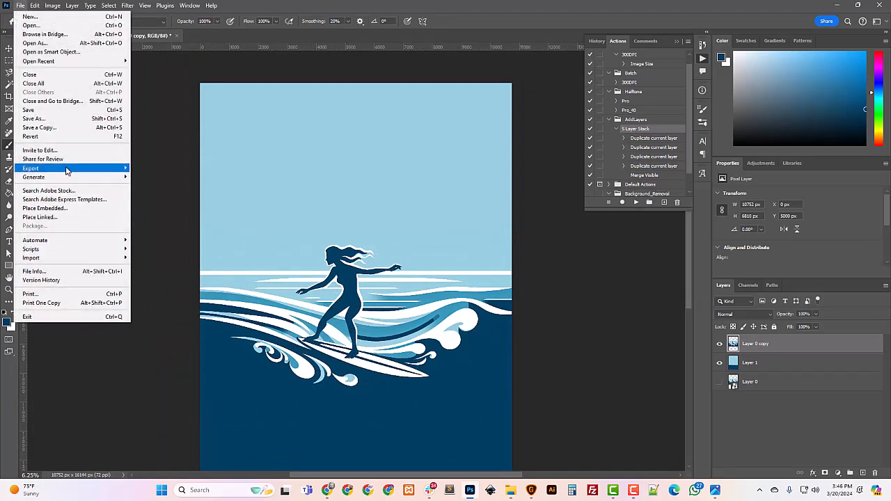
pyautogui.click(54, 121)
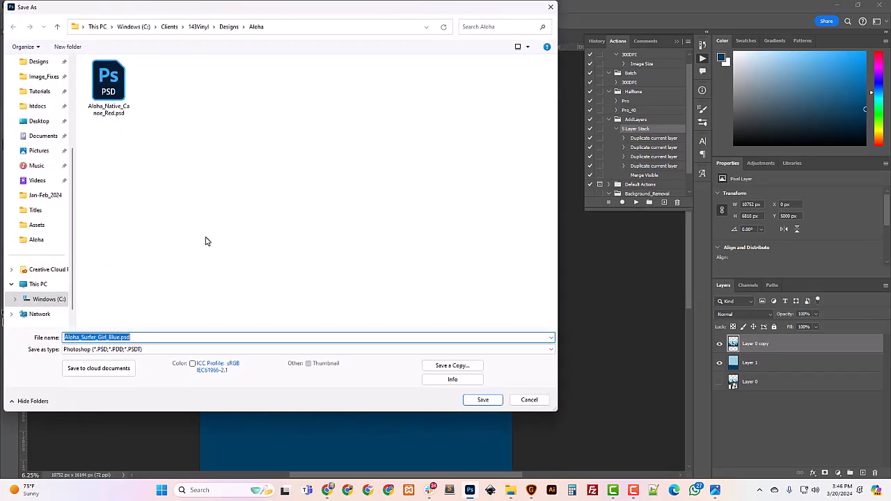
pyautogui.click(483, 400)
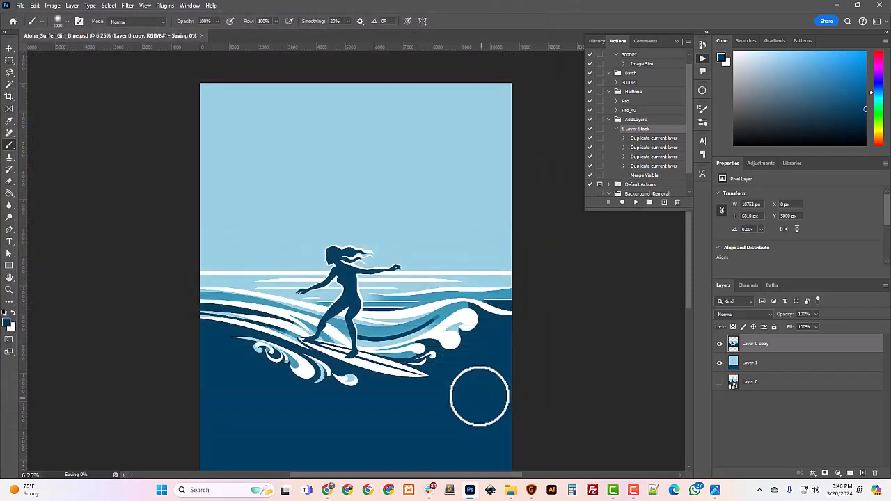
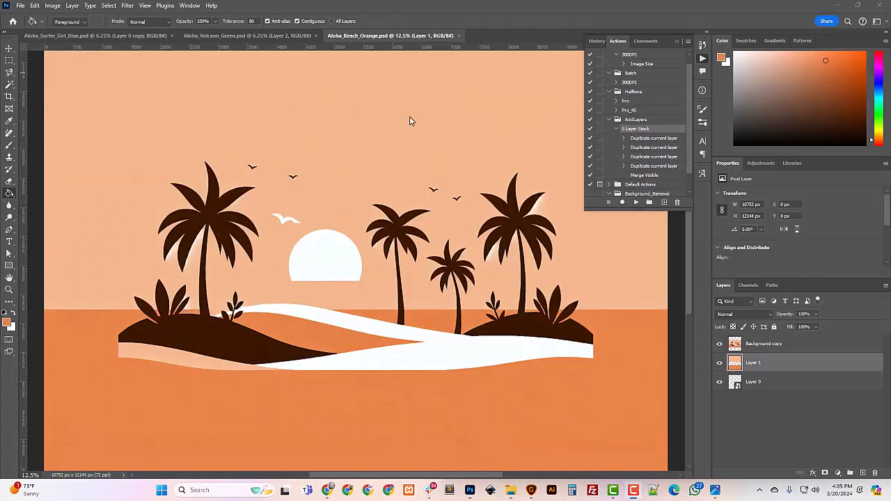
# Step: Switch to the green volcano design and close all open documents
pyautogui.click(240, 35)
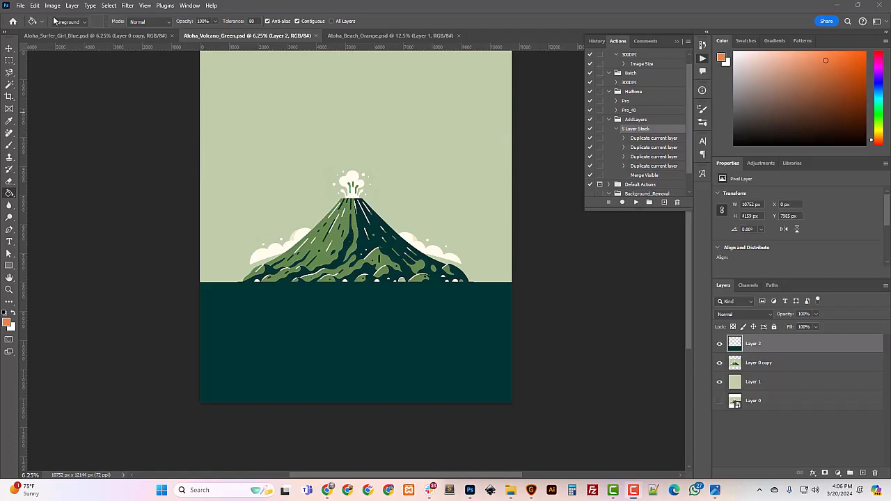
pyautogui.click(23, 9)
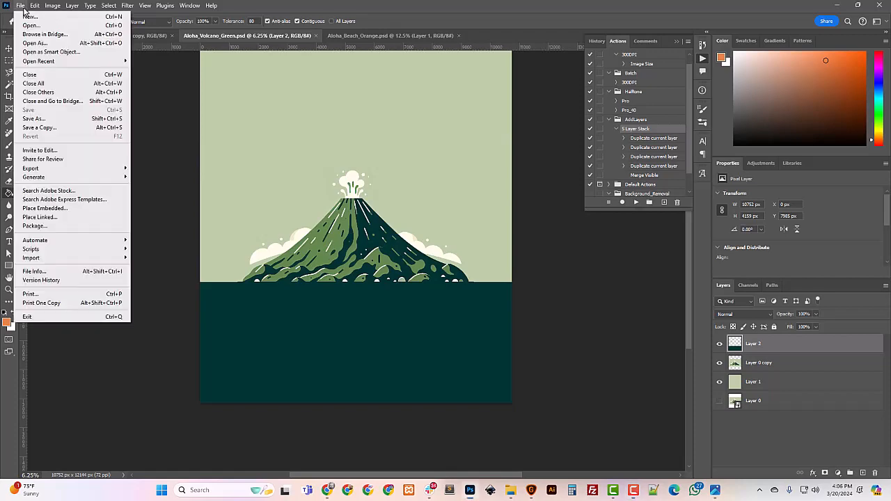
pyautogui.click(48, 83)
# Step: Create a new transparent document 7200 pixels wide and 4800 pixels high at 300 pixels/inch
pyautogui.click(20, 6)
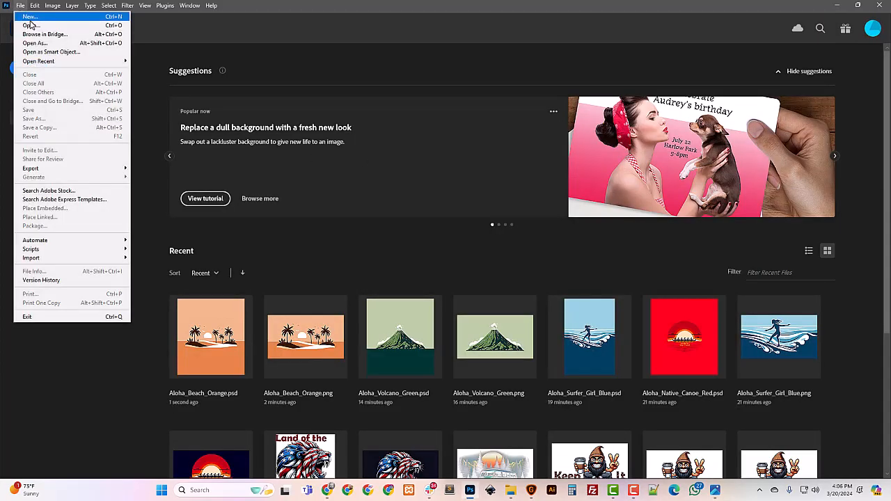
pyautogui.click(23, 15)
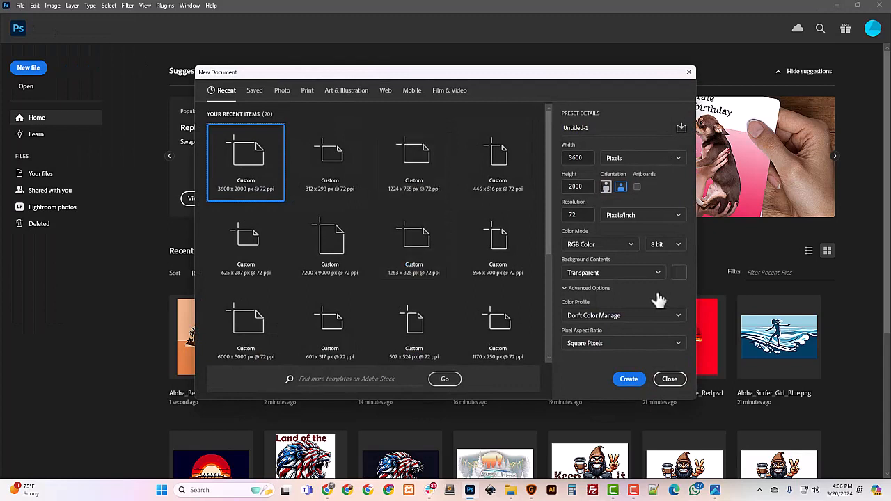
pyautogui.doubleClick(587, 158)
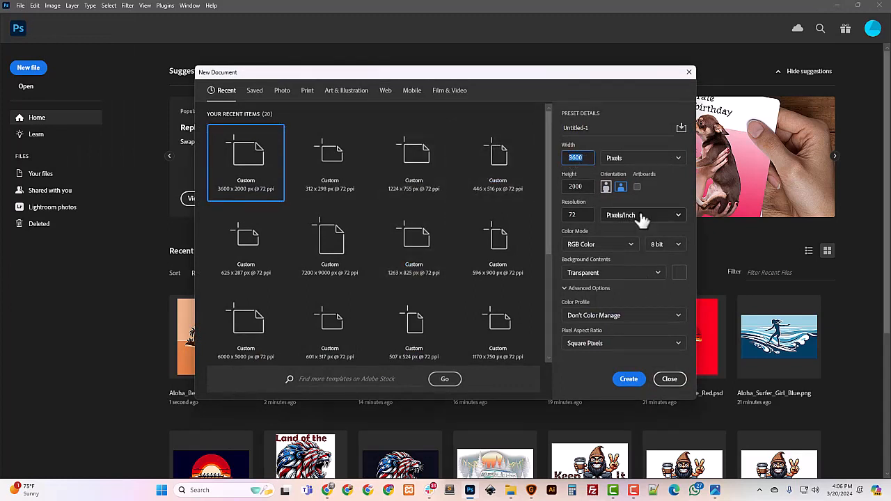
pyautogui.write('7200')
pyautogui.press('Tab')
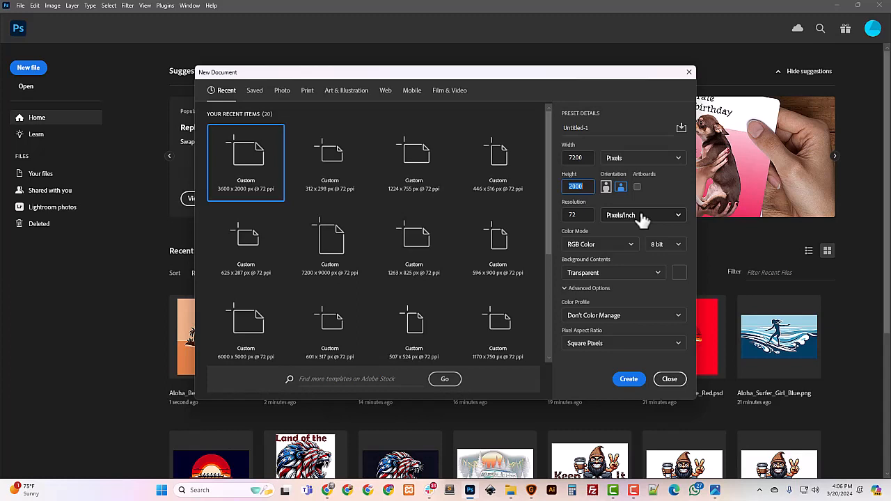
pyautogui.write('4800')
pyautogui.doubleClick(576, 215)
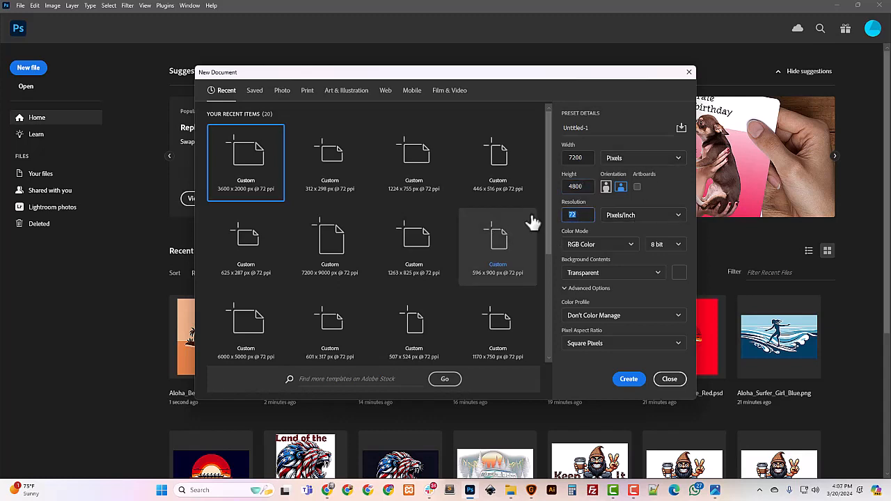
pyautogui.write('300')
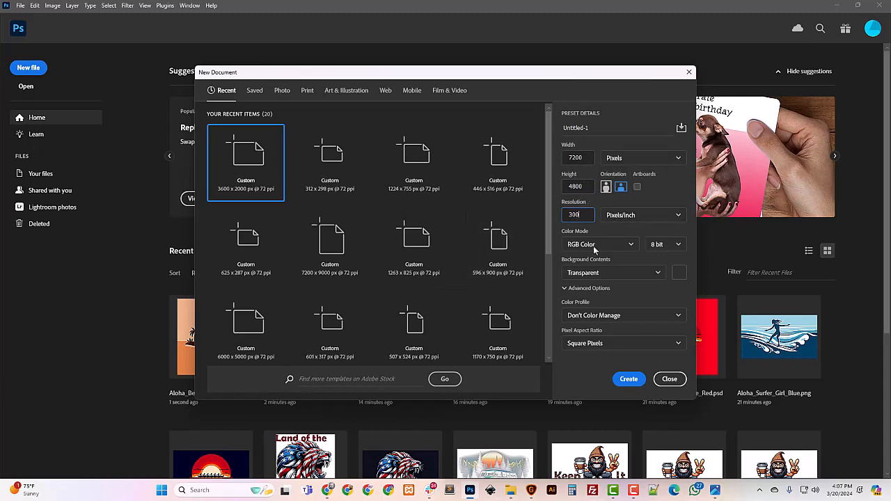
pyautogui.click(629, 380)
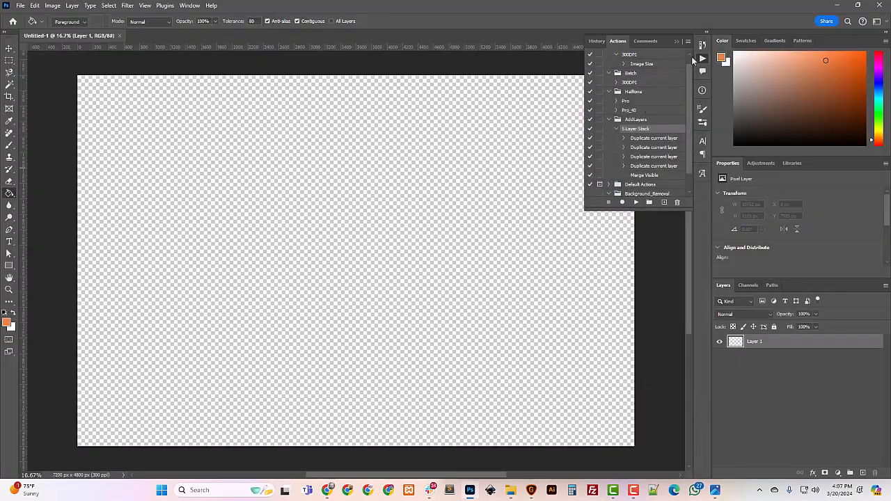
# Step: Hide the Actions panel, then place a line of placeholder text near the canvas centre in the Acumin Variable Concept font
pyautogui.click(702, 59)
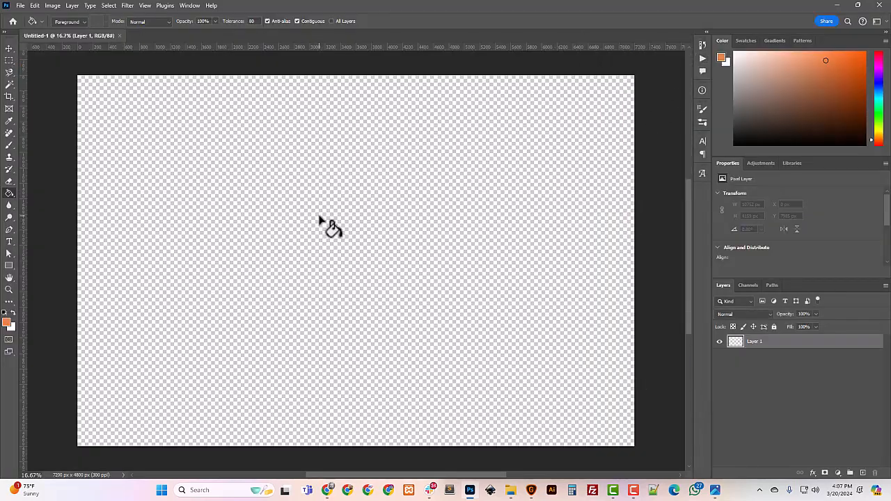
pyautogui.click(9, 242)
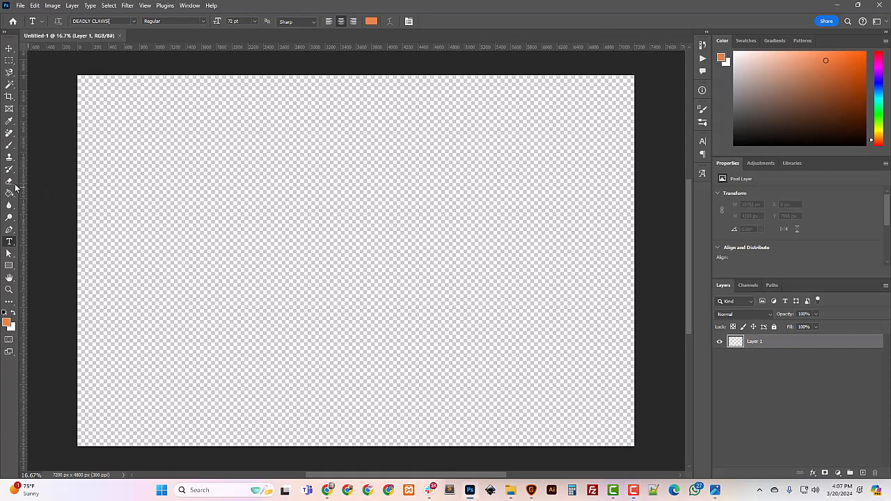
pyautogui.click(359, 291)
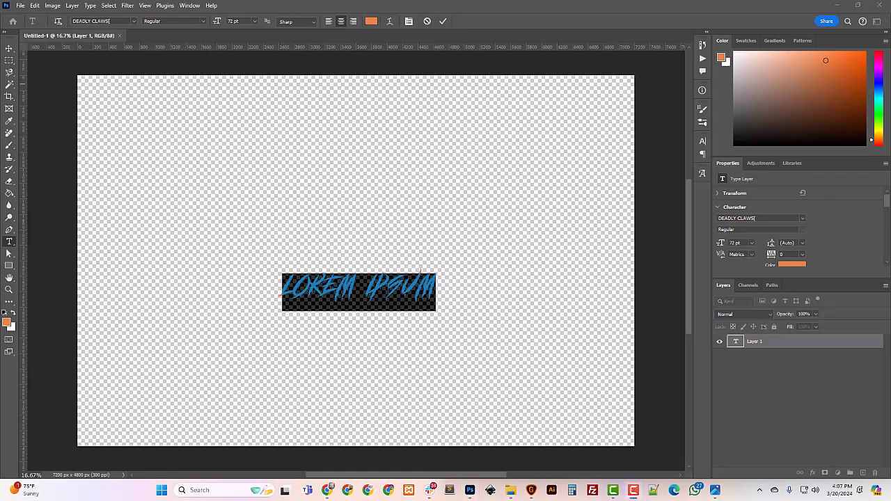
pyautogui.click(702, 143)
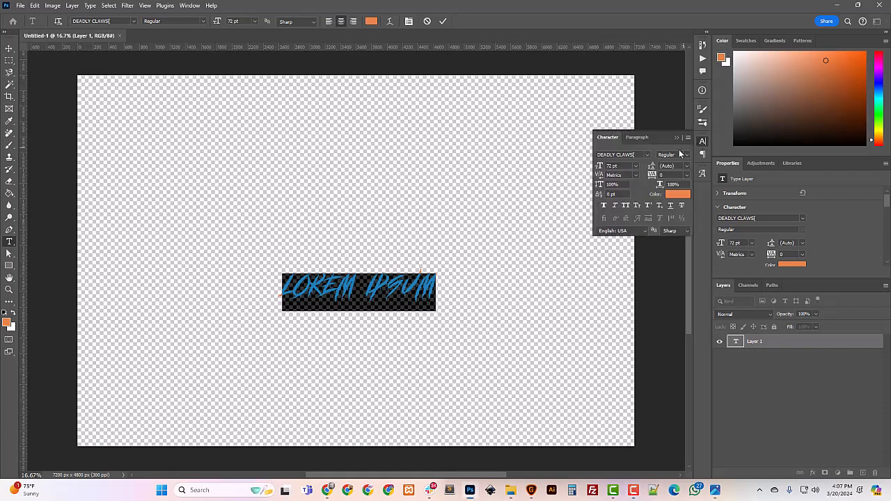
pyautogui.click(635, 154)
pyautogui.click(648, 155)
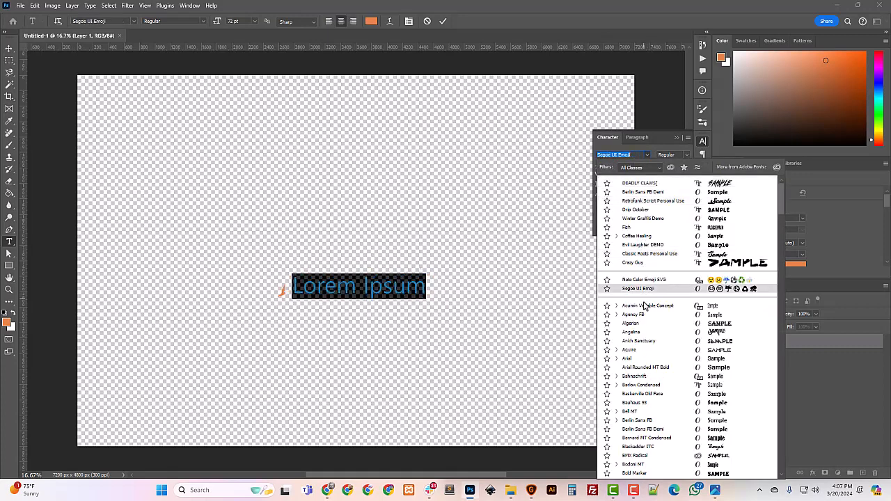
pyautogui.click(645, 305)
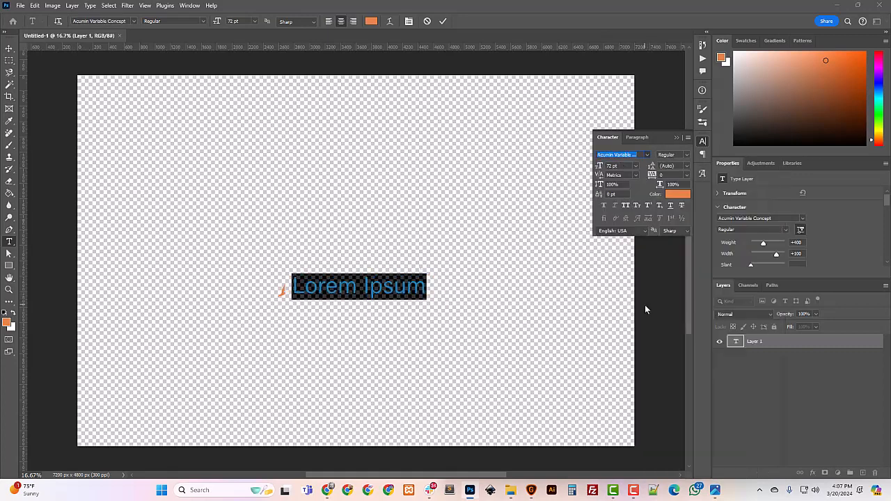
pyautogui.click(9, 48)
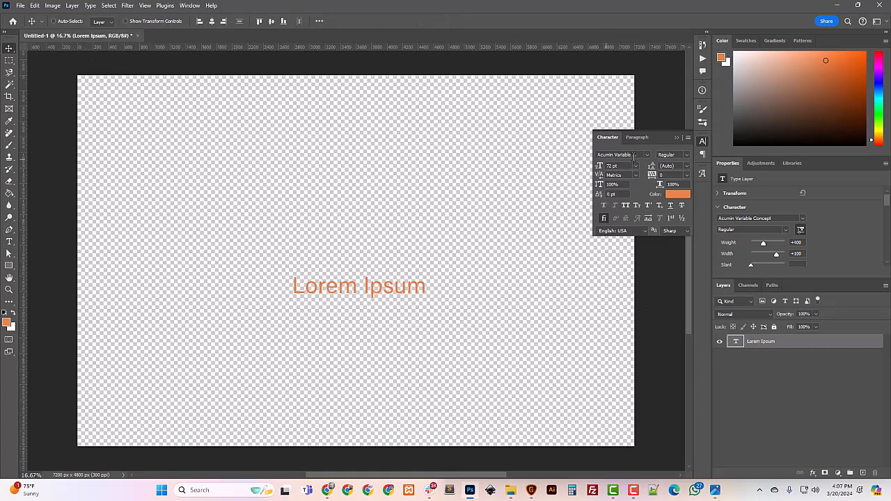
# Step: Replace the placeholder text with ALOHA
pyautogui.click(9, 242)
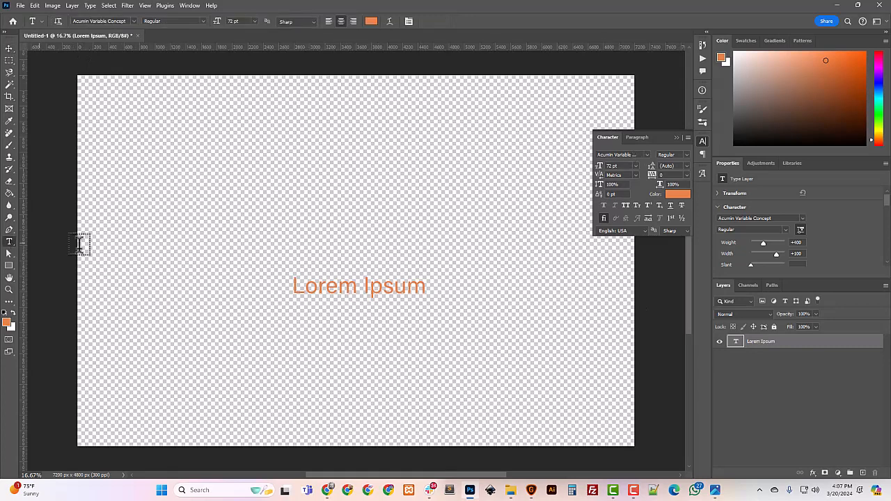
pyautogui.click(357, 284)
pyautogui.hotkey('ctrl', 'a')
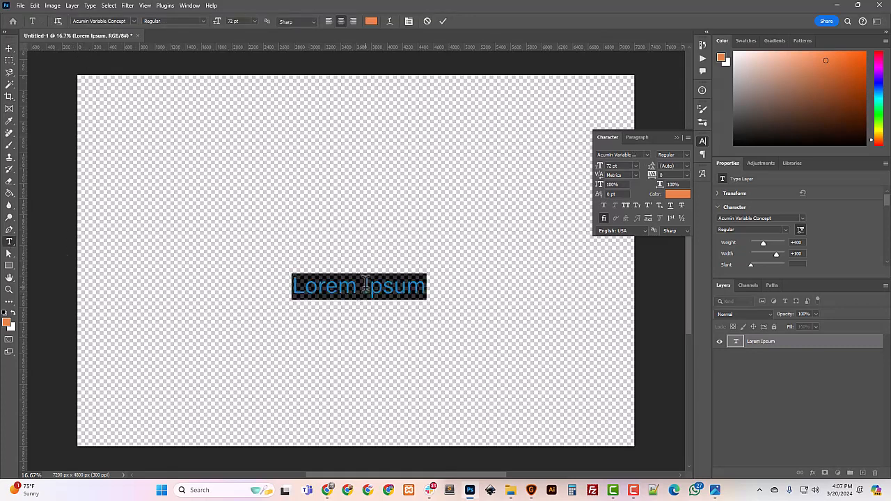
pyautogui.write('ALOHA')
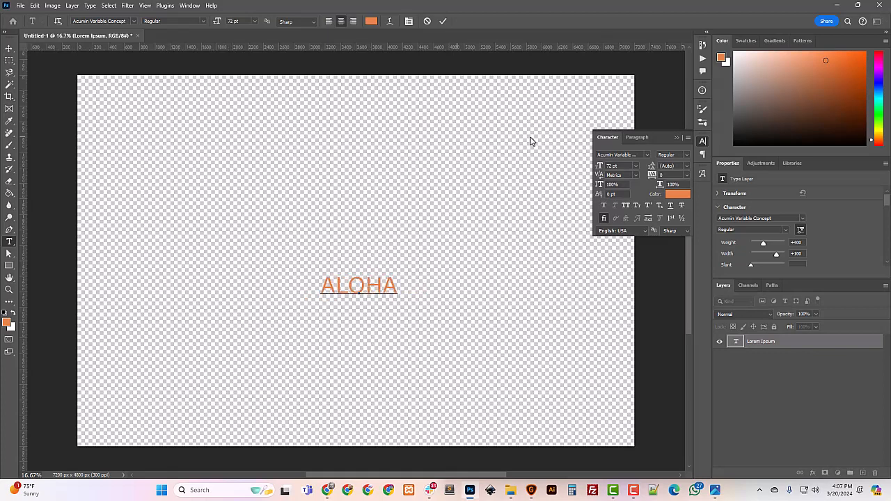
pyautogui.click(617, 154)
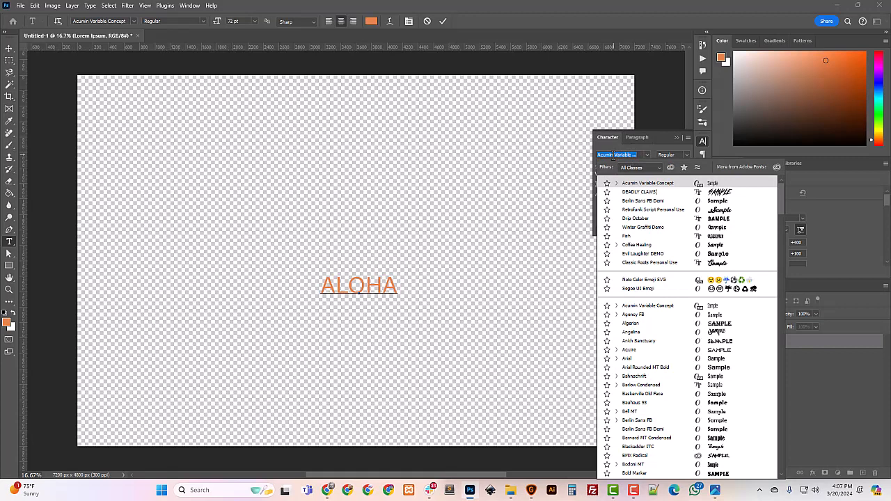
pyautogui.press('Down')
pyautogui.press('Down')
pyautogui.press('Down')
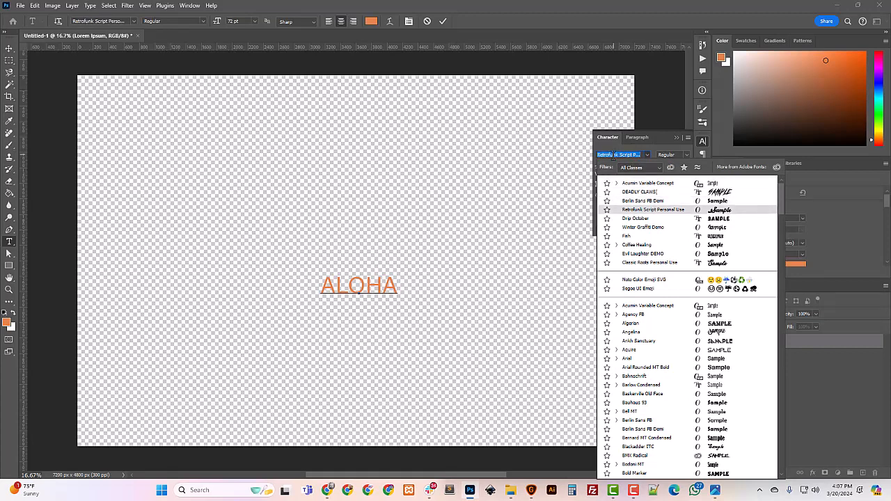
pyautogui.press('Return')
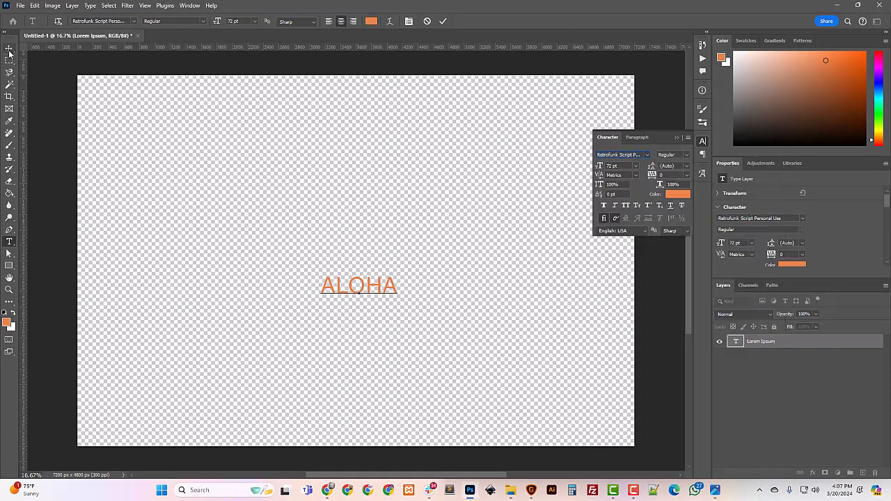
pyautogui.click(617, 155)
pyautogui.press('Down')
pyautogui.press('Down')
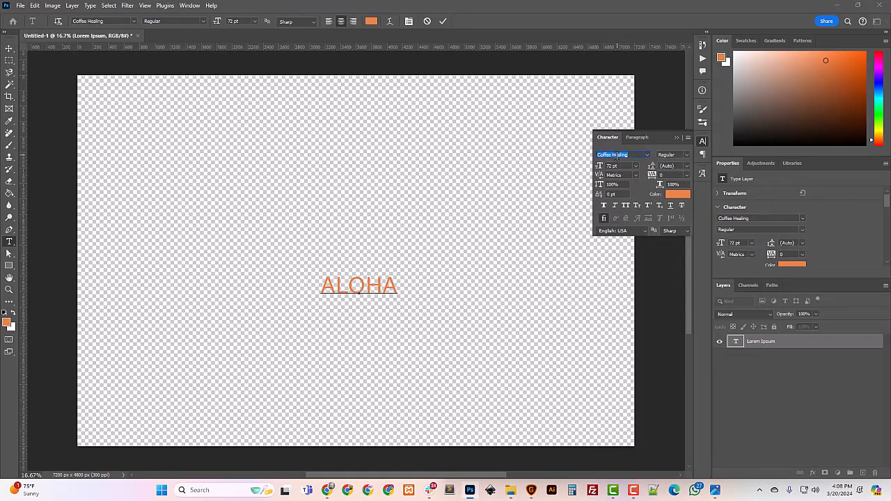
# Step: Commit the text entry and set the ALOHA layer's font to Berlin Sans FB Demi Bold
pyautogui.click(768, 344)
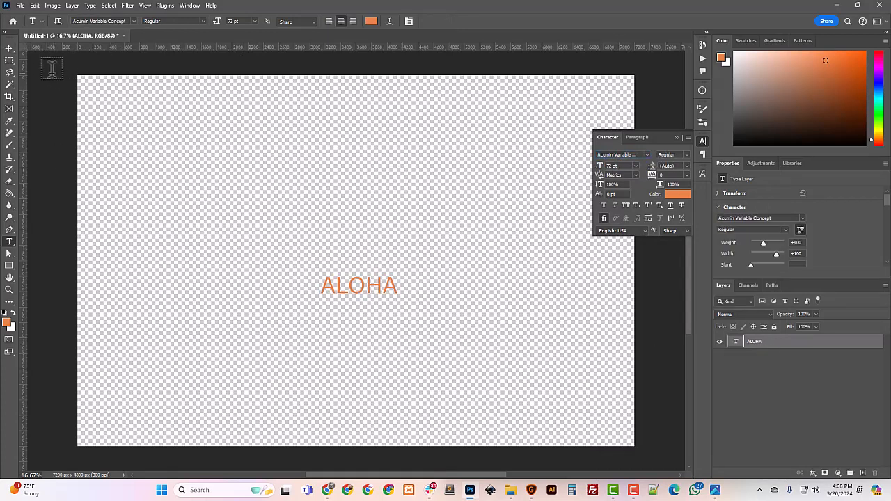
pyautogui.click(10, 48)
pyautogui.doubleClick(614, 155)
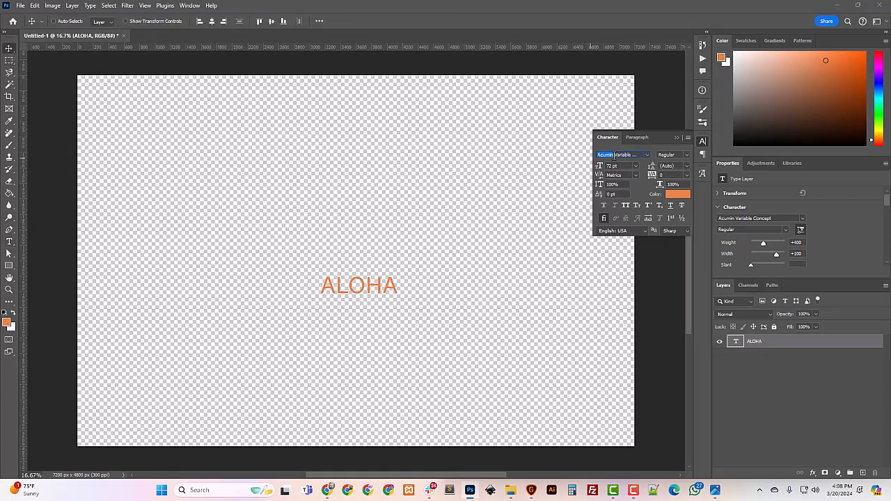
pyautogui.press('Down')
pyautogui.press('Down')
pyautogui.press('Down')
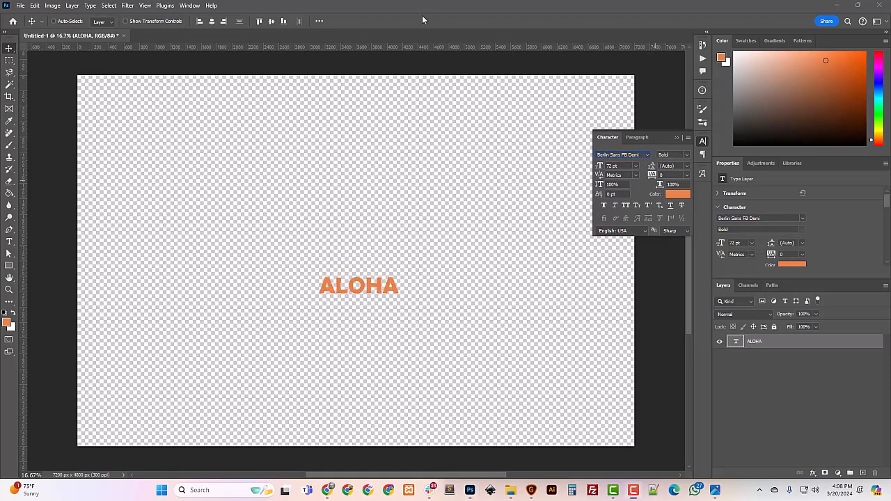
# Step: Free-transform the ALOHA text to about 657% width and 880% height so it spans most of the canvas width
pyautogui.hotkey('ctrl', 't')
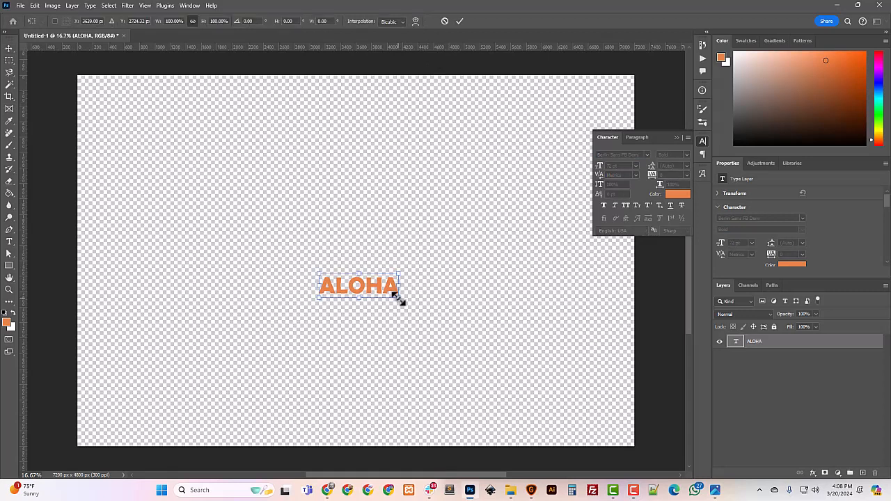
pyautogui.moveTo(398, 296); pyautogui.dragTo(592, 387)
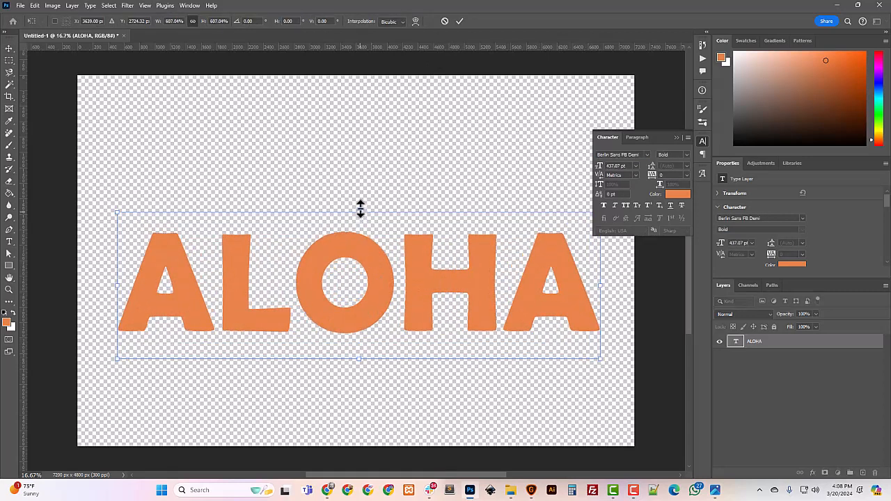
pyautogui.moveTo(360, 209); pyautogui.dragTo(360, 181)
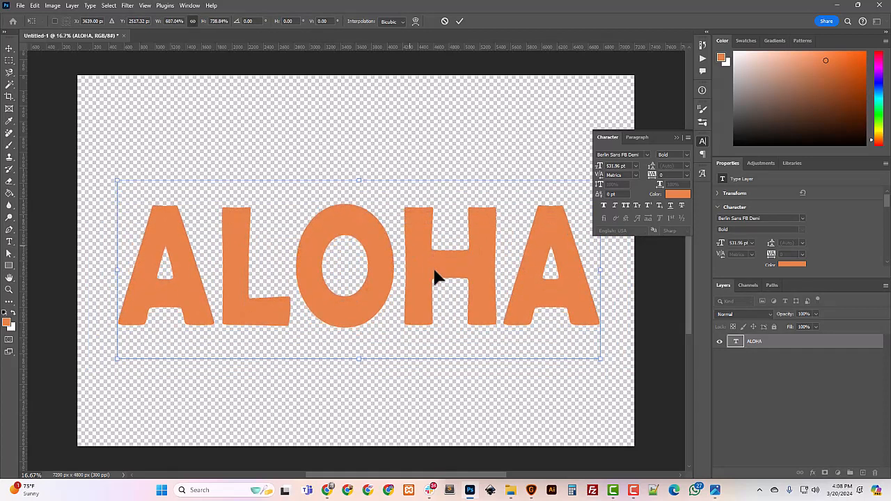
pyautogui.moveTo(115, 361); pyautogui.dragTo(98, 367)
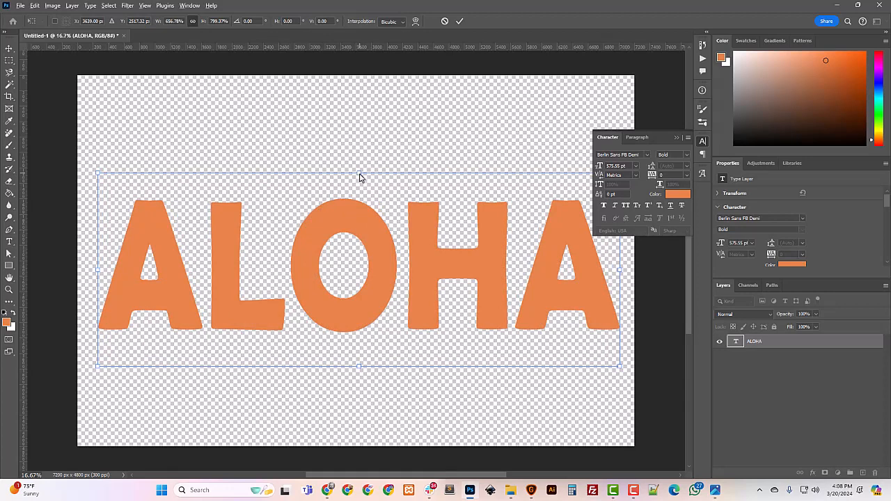
pyautogui.moveTo(359, 171); pyautogui.dragTo(360, 155)
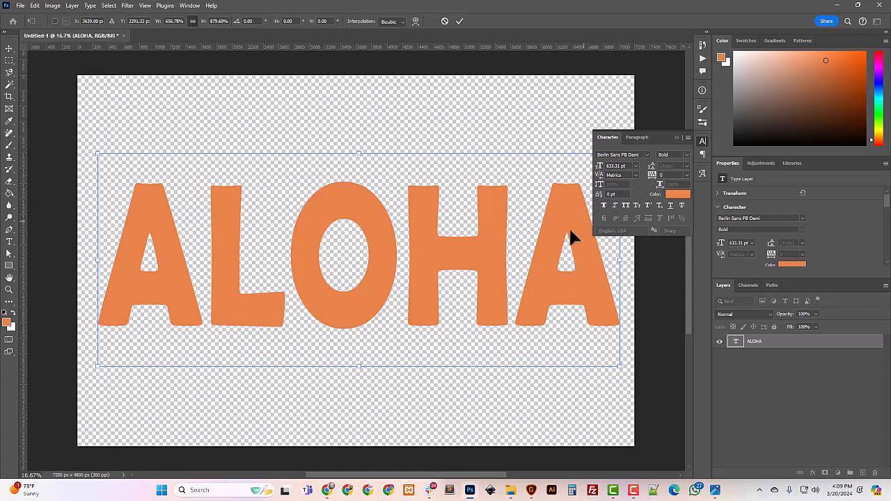
pyautogui.press('Return')
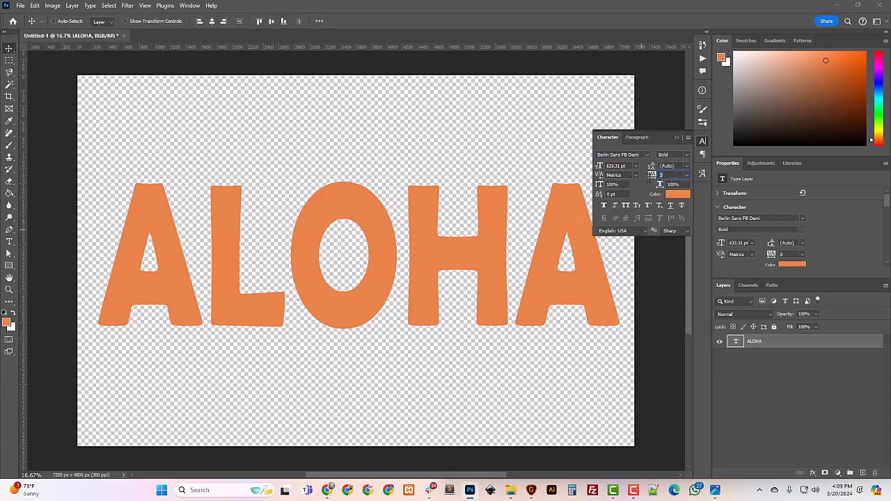
# Step: Tighten the tracking of the whole ALOHA text to -100
pyautogui.click(652, 179)
pyautogui.write('-100')
pyautogui.press('Return')
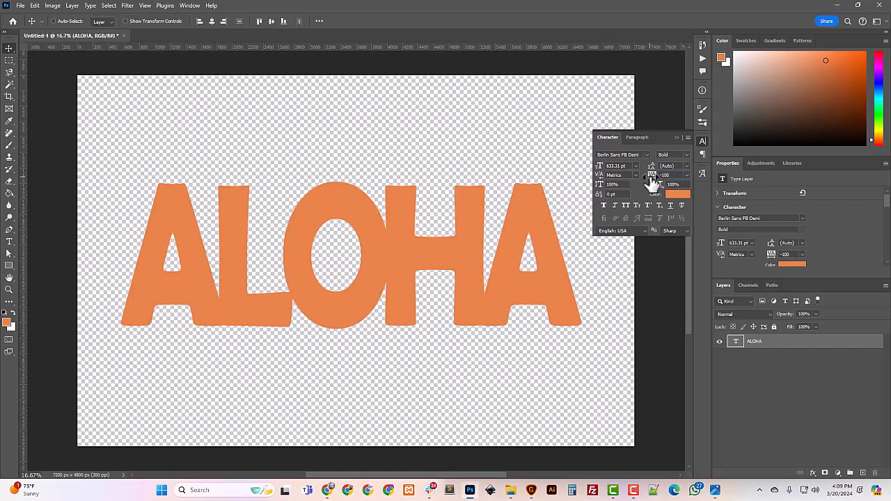
pyautogui.click(652, 178)
# Step: Set the tracking of only the letter L to -150 and commit the text edit
pyautogui.click(9, 241)
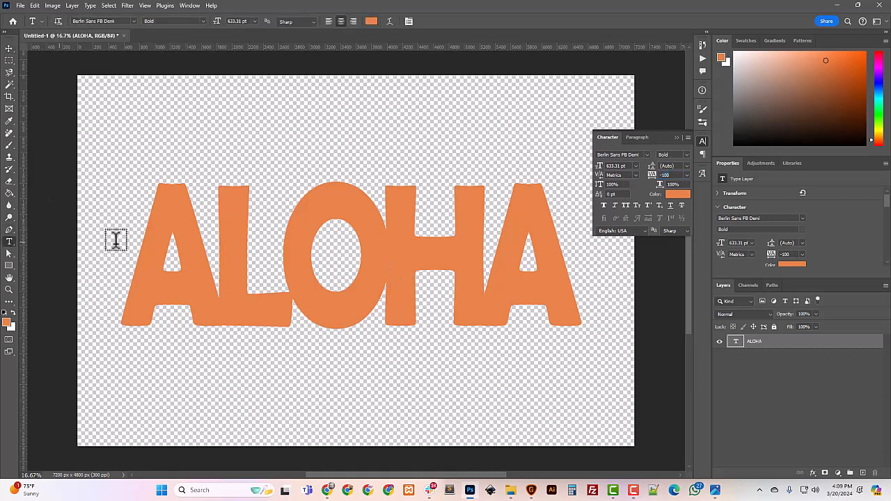
pyautogui.moveTo(384, 260); pyautogui.dragTo(320, 257)
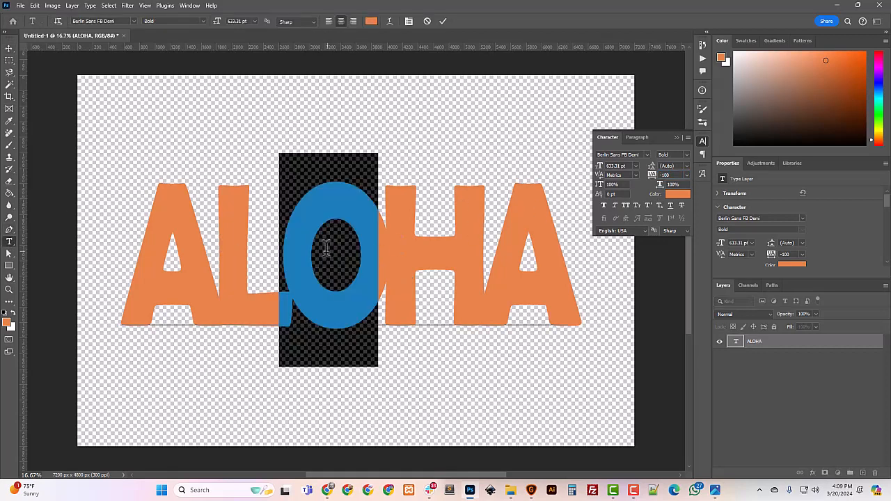
pyautogui.moveTo(276, 257); pyautogui.dragTo(225, 258)
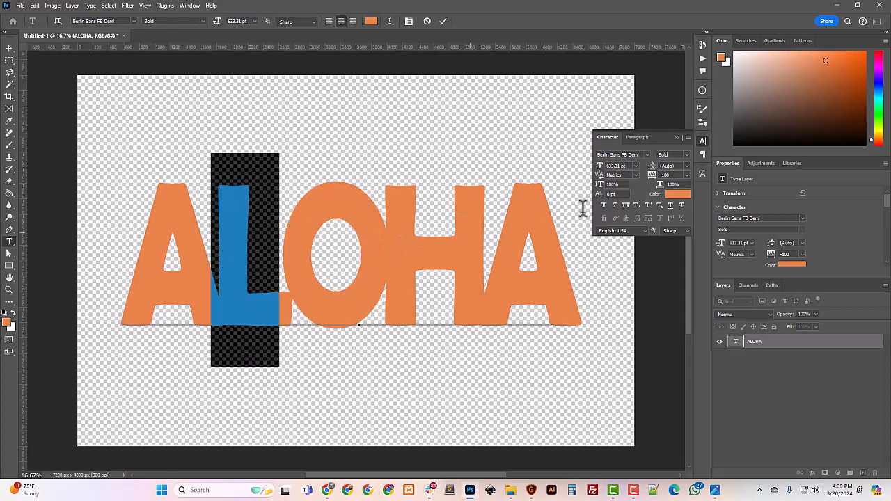
pyautogui.click(668, 175)
pyautogui.write('-150')
pyautogui.press('Return')
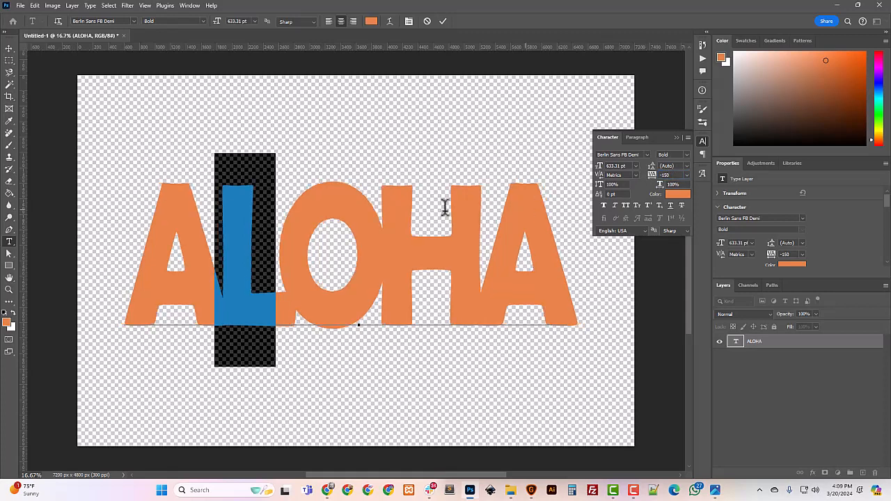
pyautogui.click(9, 48)
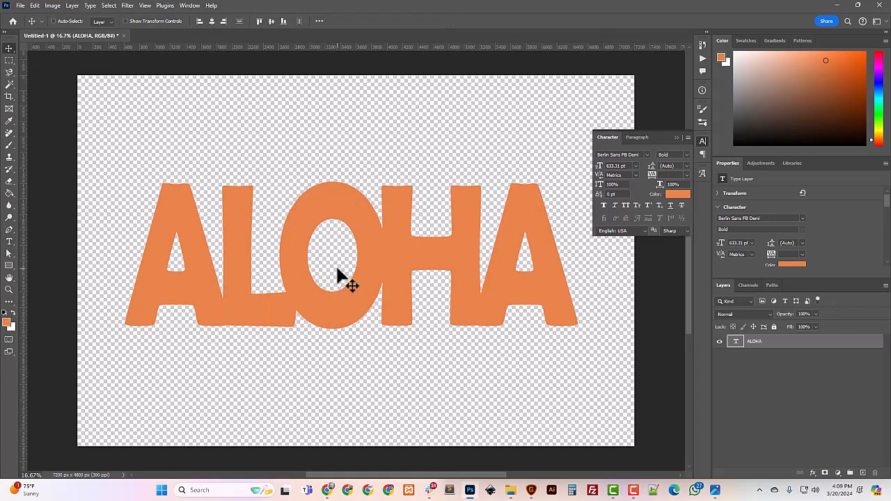
# Step: Scale the ALOHA text up to about 120% and reposition it horizontally centred and slightly lower on the canvas
pyautogui.hotkey('ctrl', 't')
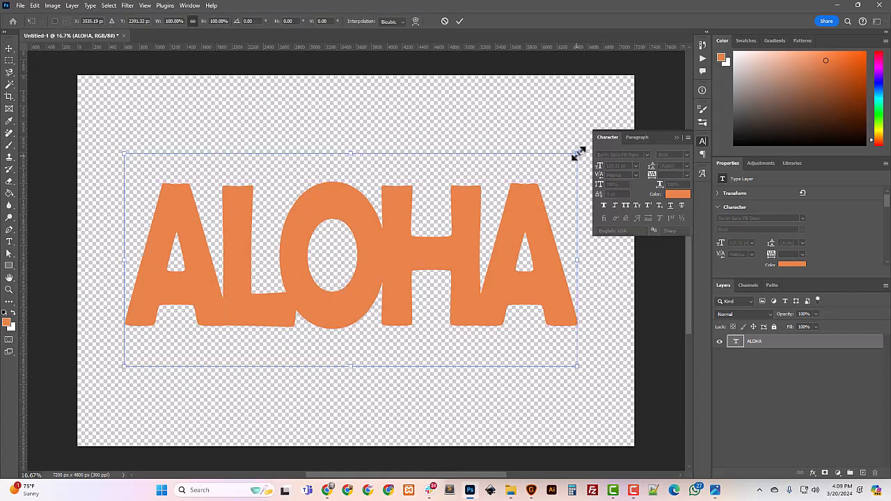
pyautogui.moveTo(577, 155); pyautogui.dragTo(609, 105)
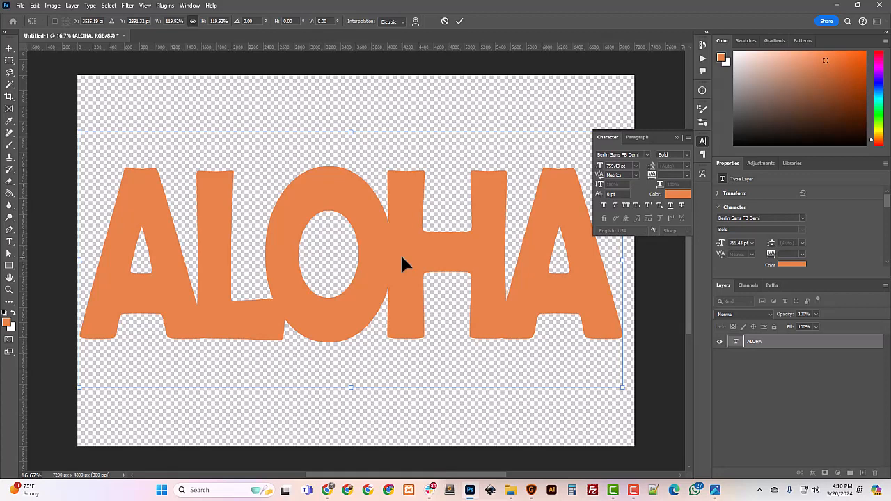
pyautogui.press('Return')
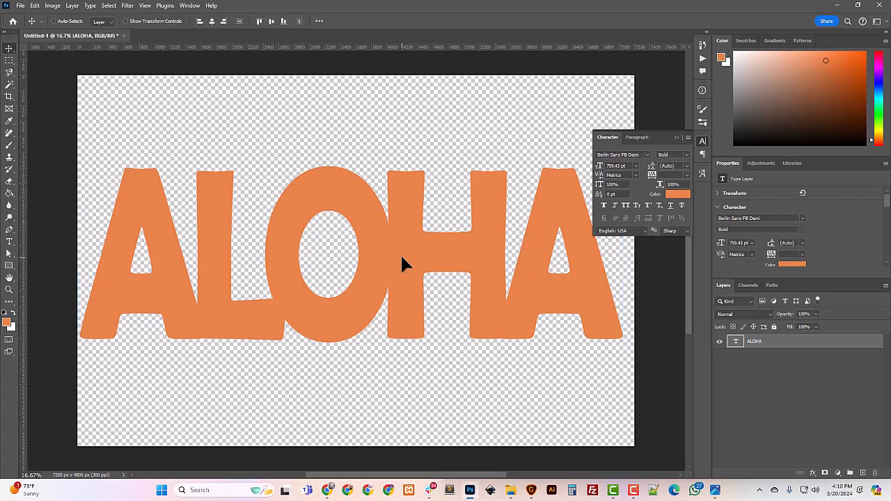
pyautogui.click(213, 21)
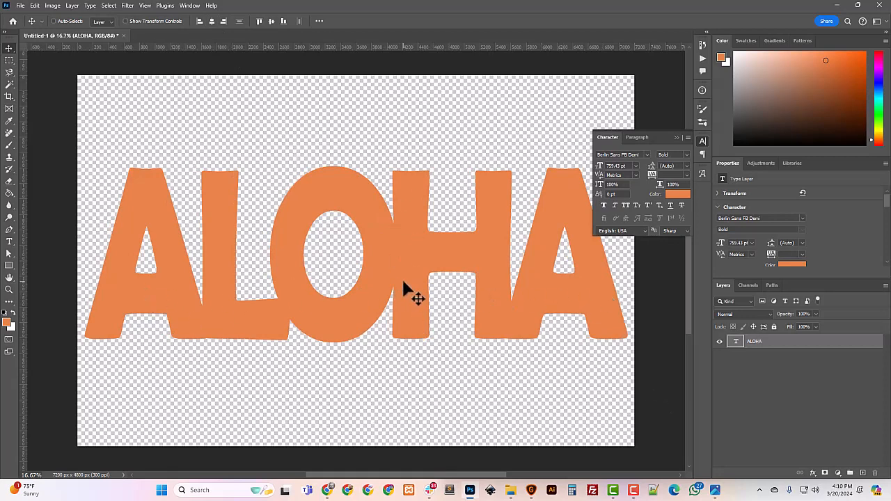
pyautogui.moveTo(405, 291); pyautogui.dragTo(408, 315)
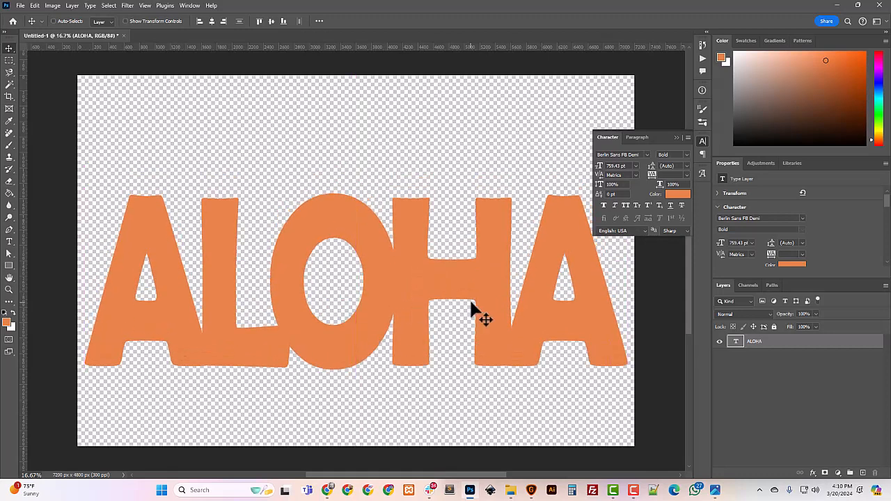
# Step: Change the ALOHA text to left alignment and centre its layer horizontally on the canvas again
pyautogui.click(12, 244)
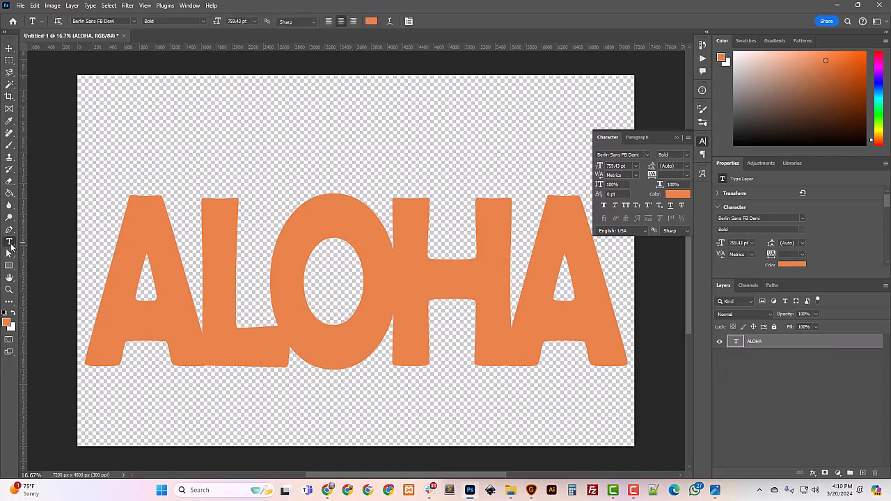
pyautogui.rightClick(766, 346)
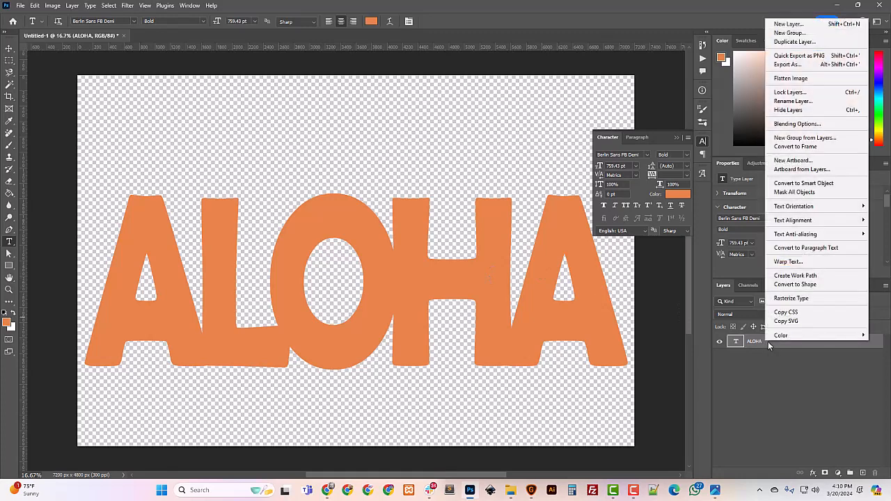
pyautogui.click(330, 23)
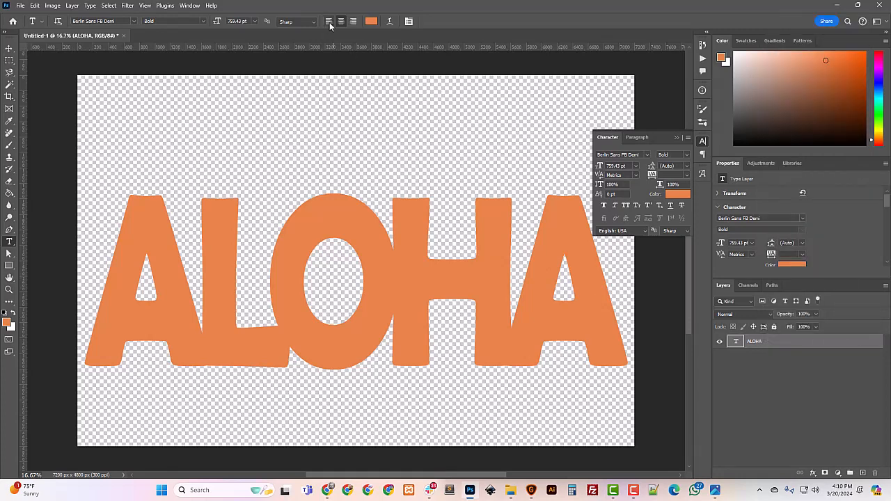
pyautogui.click(330, 22)
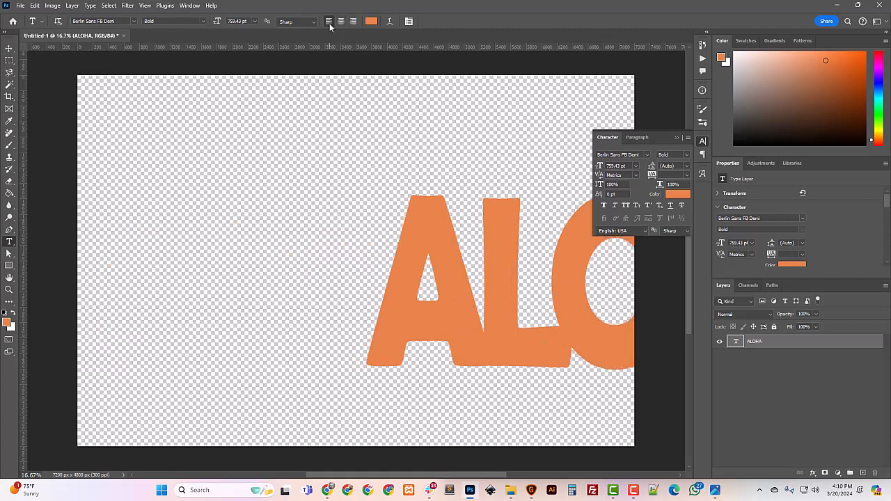
pyautogui.click(11, 48)
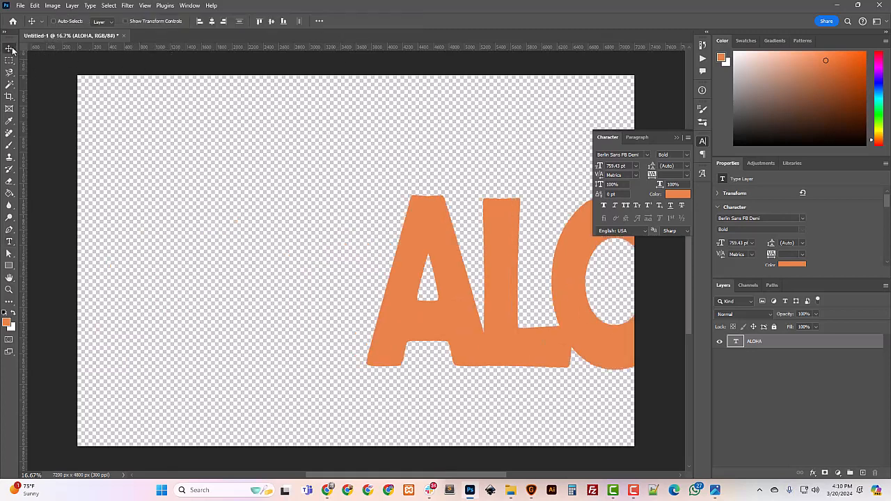
pyautogui.click(212, 22)
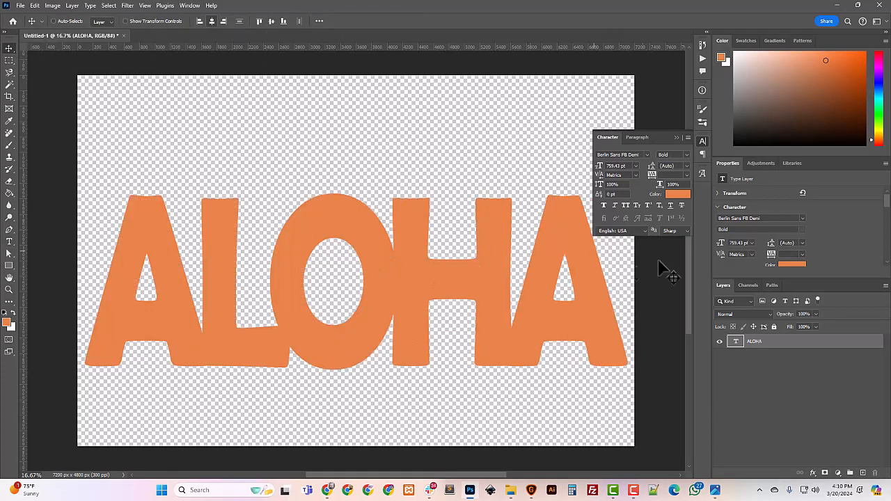
# Step: Duplicate the ALOHA text layer within the same document, keeping the name ALOHA copy
pyautogui.rightClick(762, 346)
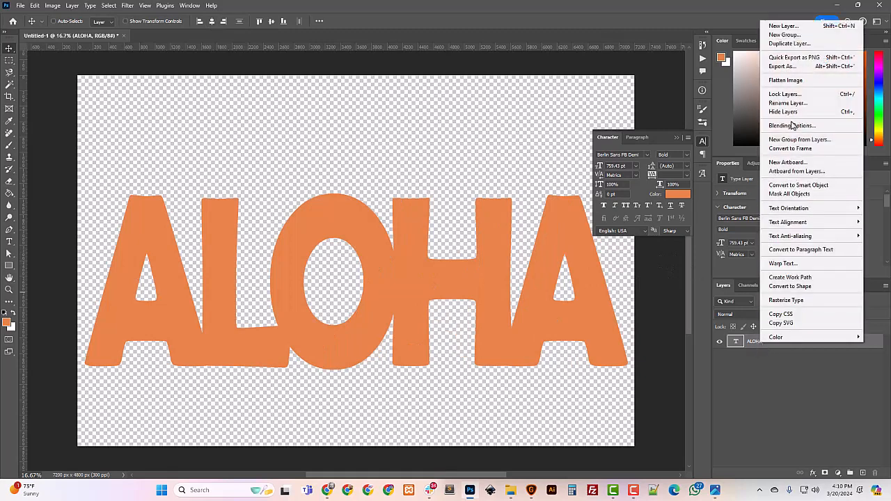
pyautogui.click(789, 43)
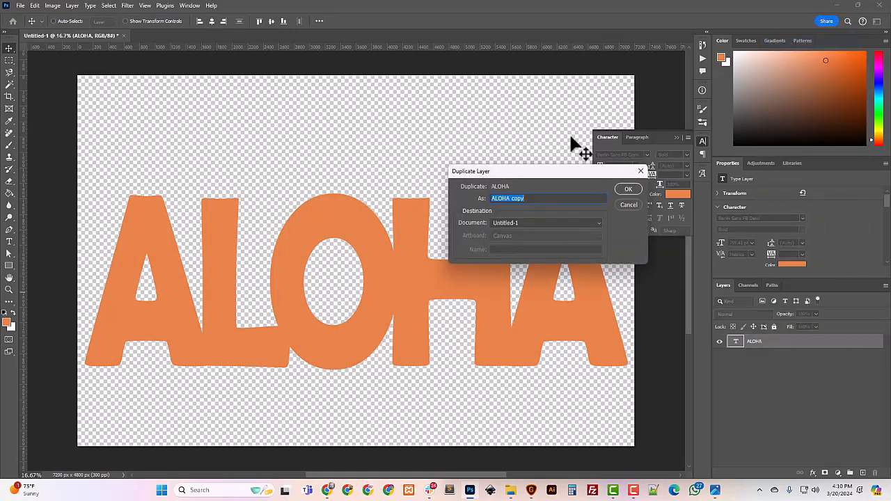
pyautogui.click(629, 190)
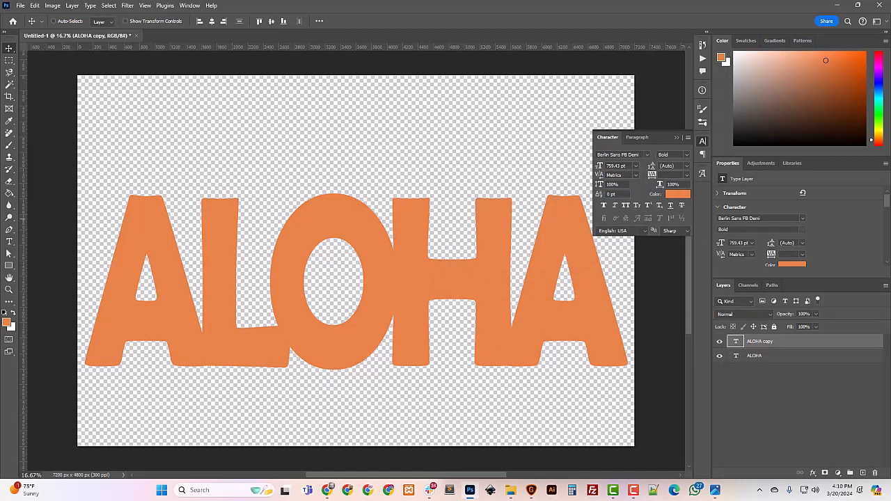
# Step: Check the files in the Aloha folder under Designs in File Explorer and move its window off the canvas
pyautogui.moveTo(0, 147); pyautogui.dragTo(384, 132)
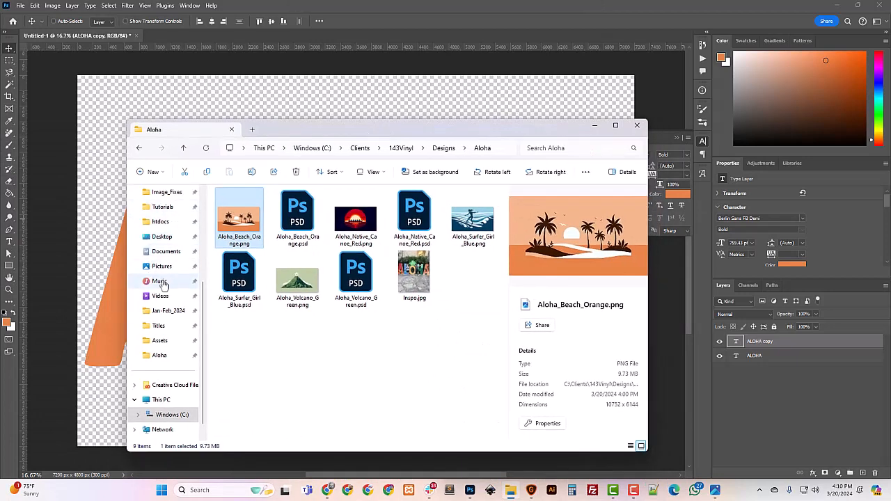
pyautogui.scroll(3, 165, 283)
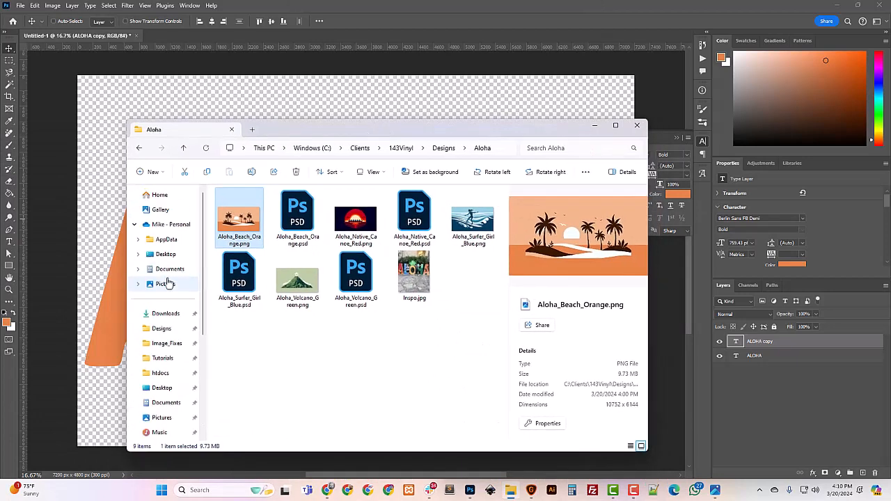
pyautogui.click(162, 328)
pyautogui.doubleClick(239, 223)
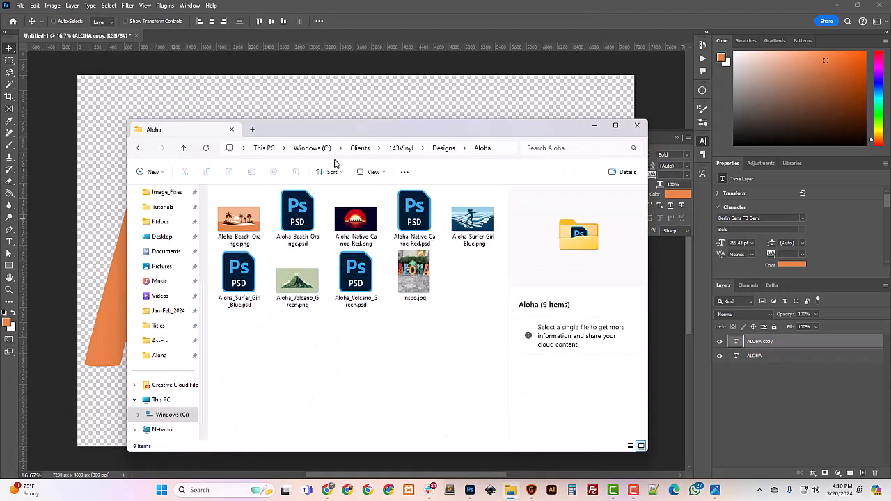
pyautogui.moveTo(372, 127); pyautogui.dragTo(0, 115)
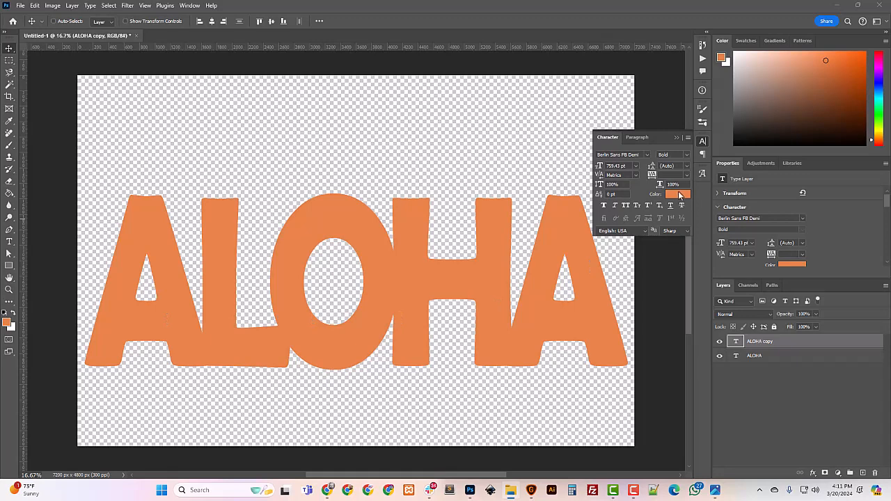
# Step: Recolour the duplicated ALOHA text bright red
pyautogui.click(678, 195)
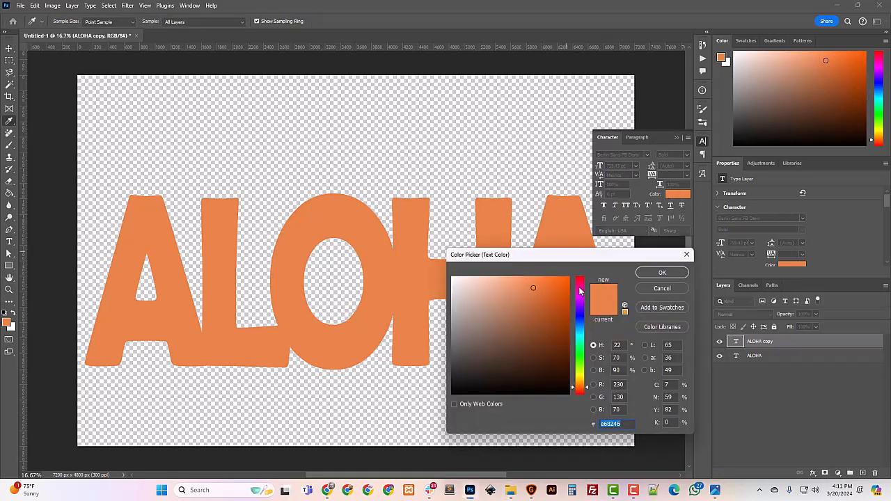
pyautogui.moveTo(580, 291)
pyautogui.mouseDown()
pyautogui.moveTo(582, 274)
pyautogui.moveTo(573, 273)
pyautogui.moveTo(575, 293)
pyautogui.mouseUp()
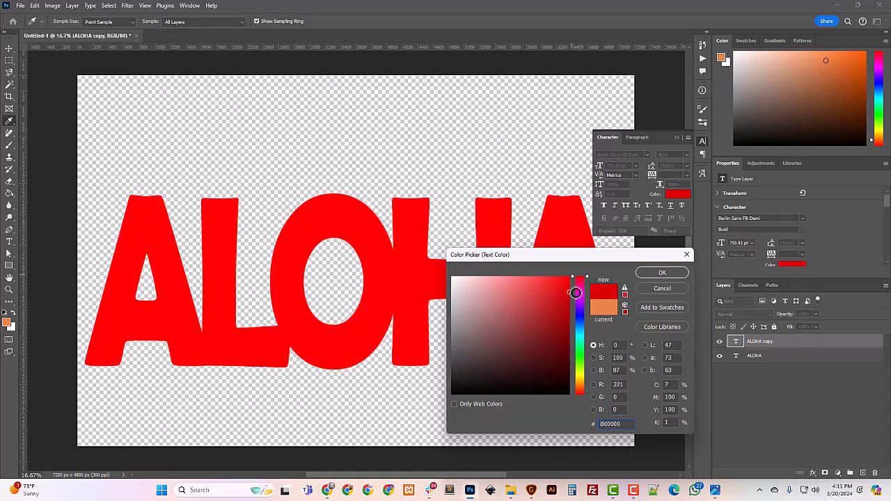
pyautogui.click(662, 272)
pyautogui.press('v')
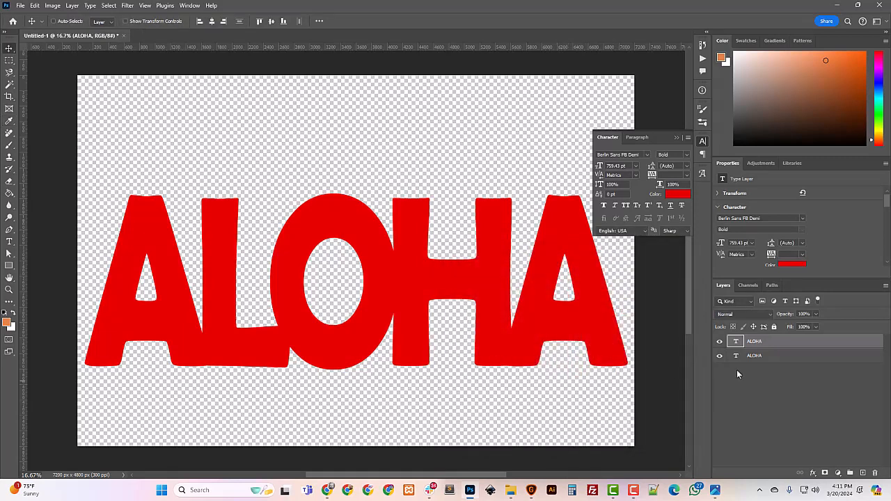
# Step: Delete the letters LOHA from the red ALOHA text, leaving only the first A, and commit the text edit
pyautogui.click(10, 242)
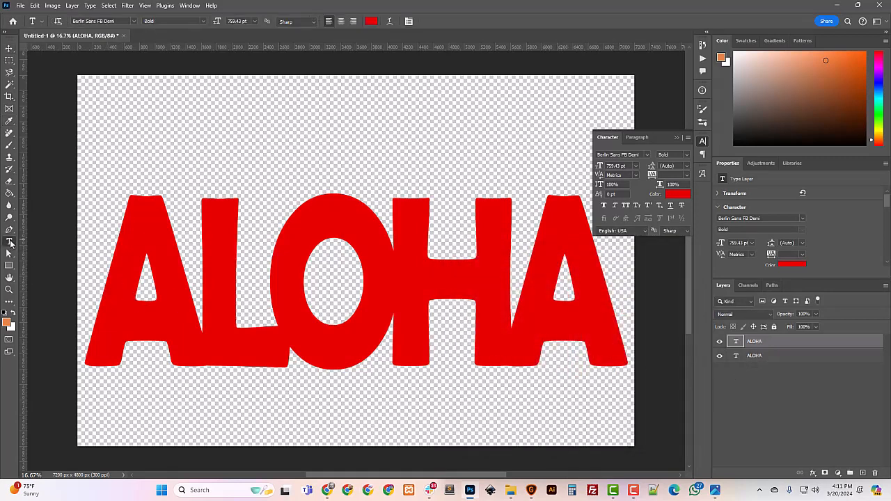
pyautogui.moveTo(588, 294); pyautogui.dragTo(226, 287)
pyautogui.press('BackSpace')
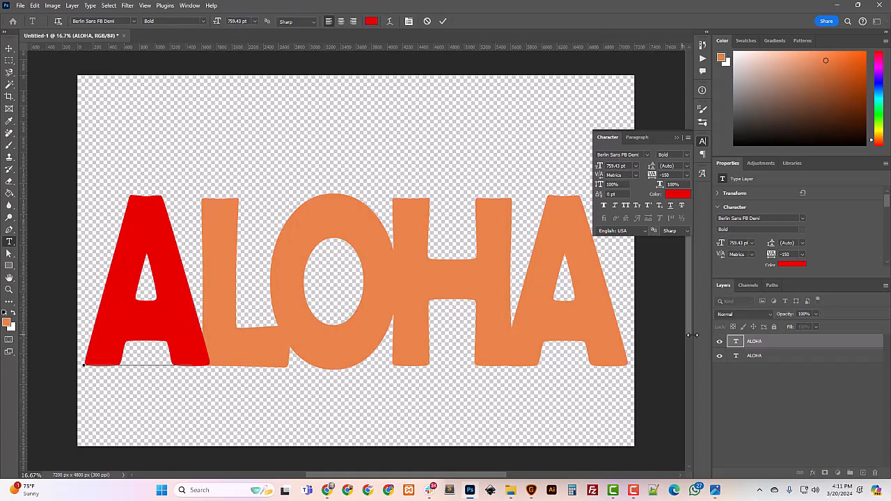
pyautogui.click(756, 344)
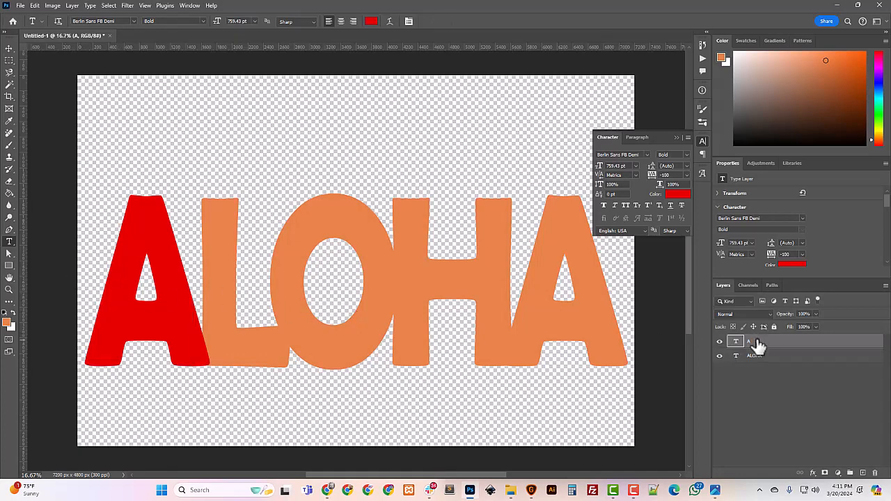
# Step: Duplicate the red A layer within the same document, keeping the name A copy
pyautogui.rightClick(757, 346)
pyautogui.click(787, 148)
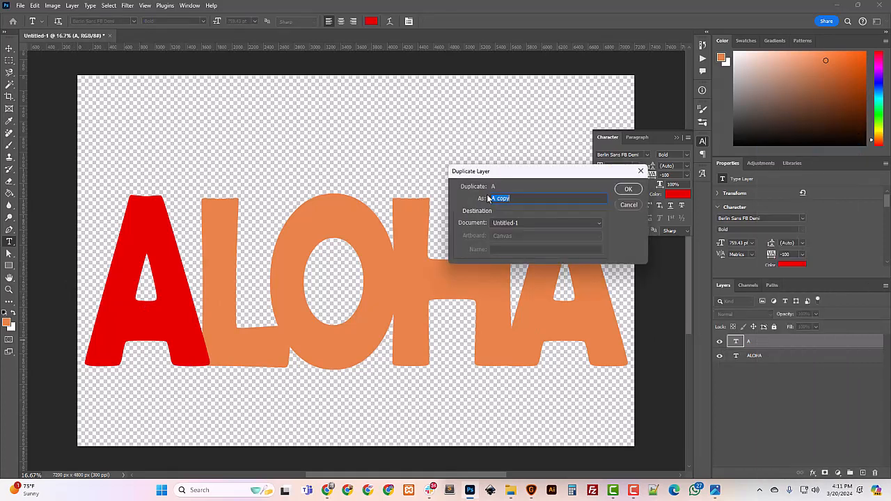
pyautogui.click(628, 191)
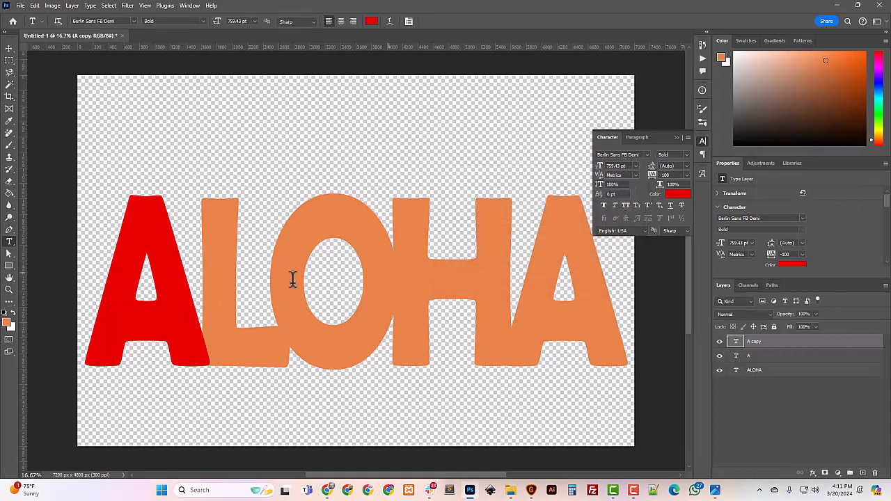
# Step: Change the duplicated letter to L and move it exactly over the orange L of the ALOHA text
pyautogui.click(186, 302)
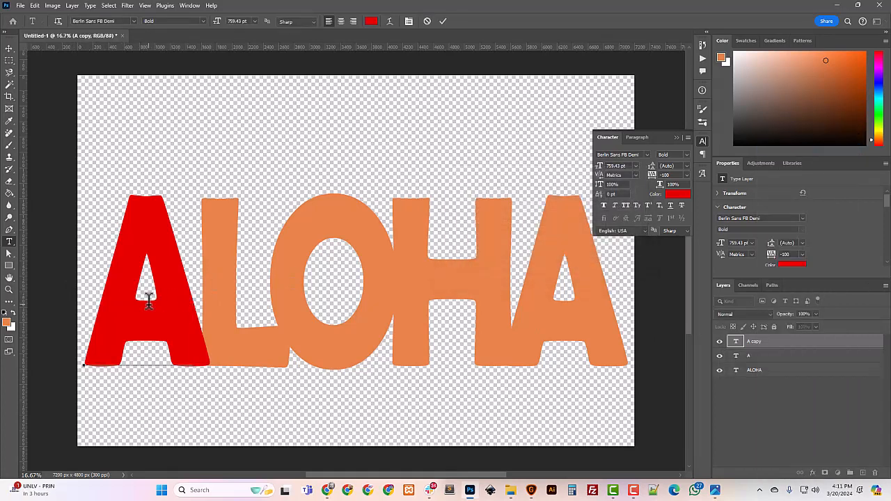
pyautogui.press('BackSpace')
pyautogui.write('I')
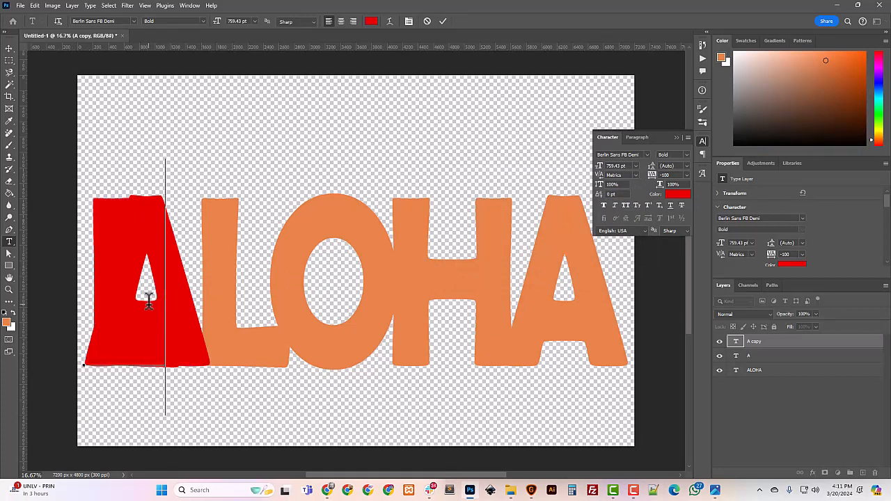
pyautogui.click(9, 49)
pyautogui.moveTo(119, 318); pyautogui.dragTo(220, 328)
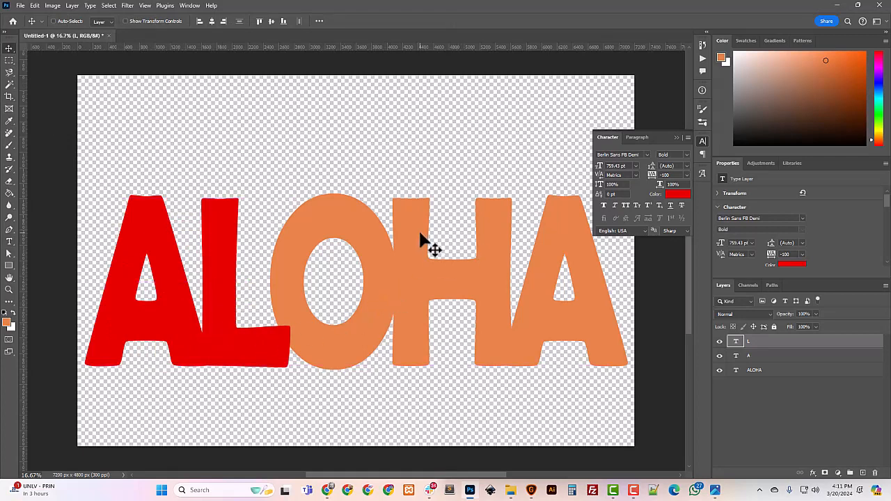
# Step: Recolour the separate L text from red to a deep, fully saturated blue
pyautogui.click(672, 199)
pyautogui.click(580, 314)
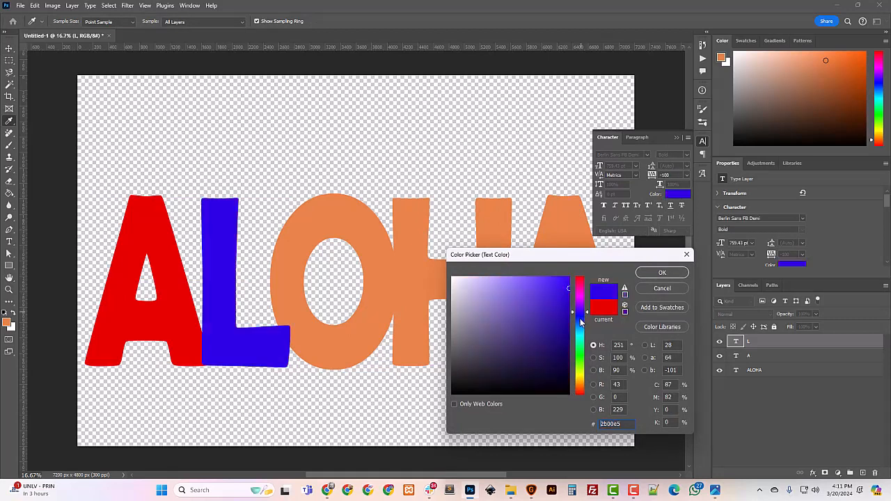
pyautogui.click(580, 321)
pyautogui.moveTo(570, 280); pyautogui.dragTo(587, 266)
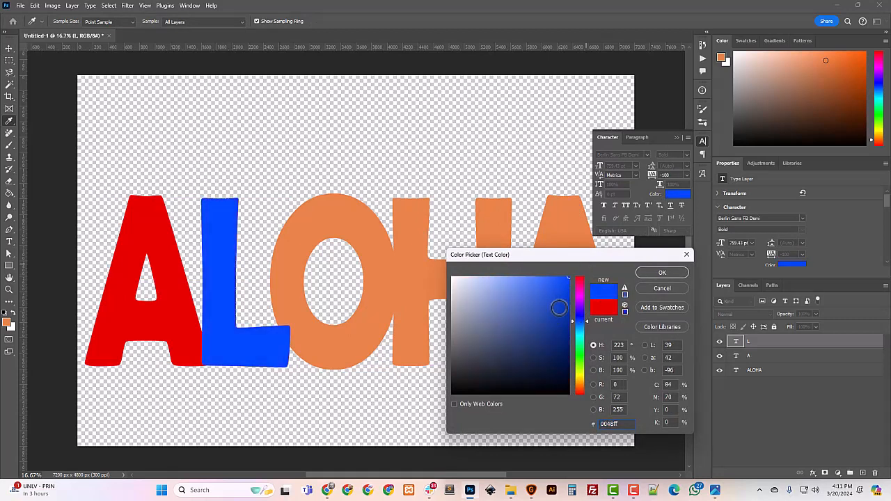
pyautogui.moveTo(559, 308); pyautogui.dragTo(570, 301)
pyautogui.click(661, 273)
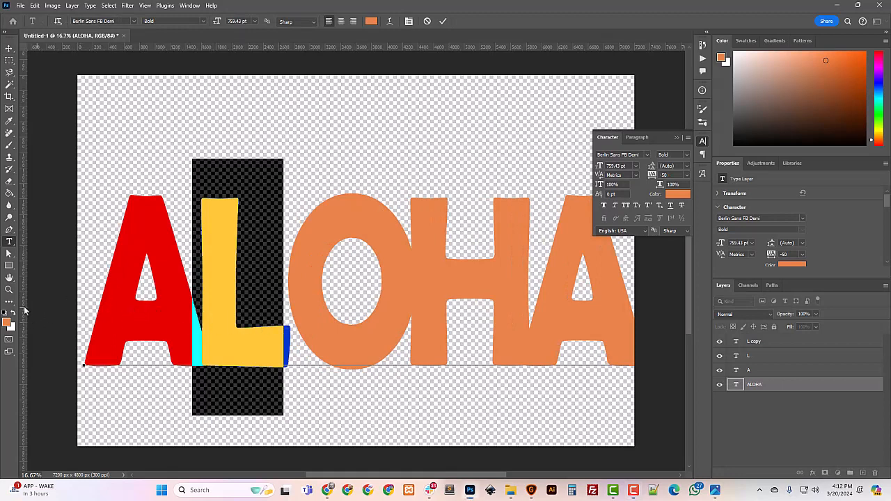
# Step: Commit the -50 tracking of the L in the orange ALOHA text and place a vertical guide at the canvas centre
pyautogui.hotkey('ctrl', 'Return')
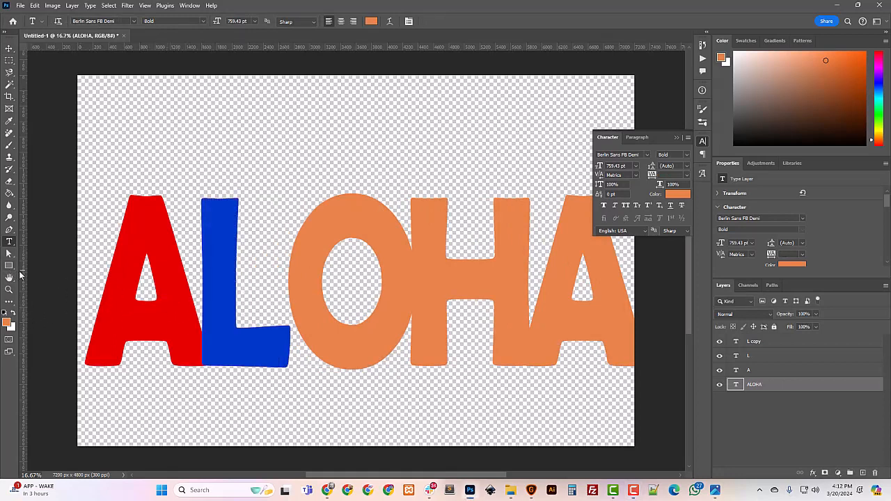
pyautogui.moveTo(21, 276); pyautogui.dragTo(359, 308)
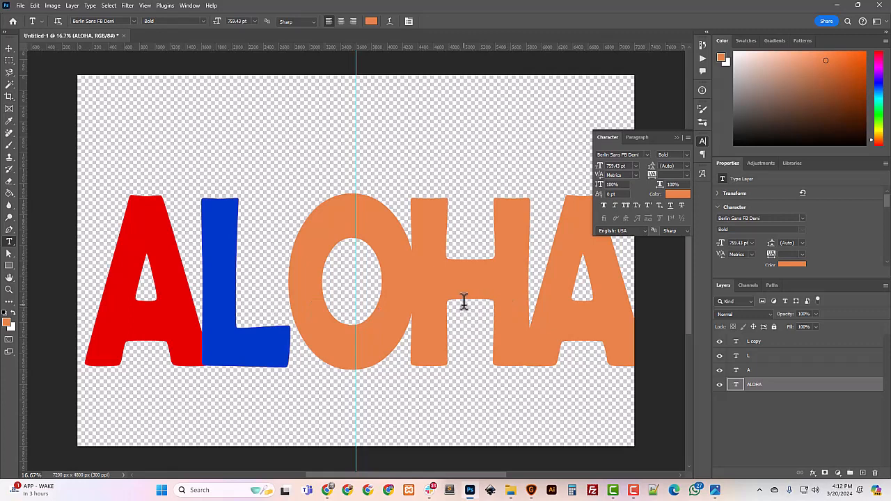
# Step: Scale all four text layers together to about 97% and nudge them left to fit within the canvas around the centre guide
pyautogui.click(9, 50)
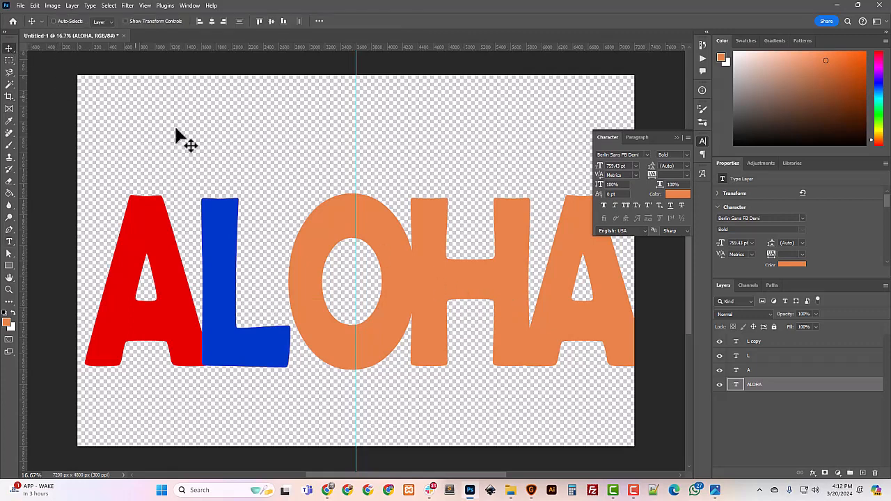
pyautogui.keyDown('shift'); pyautogui.click(757, 342); pyautogui.keyUp('shift')
pyautogui.hotkey('ctrl', 't')
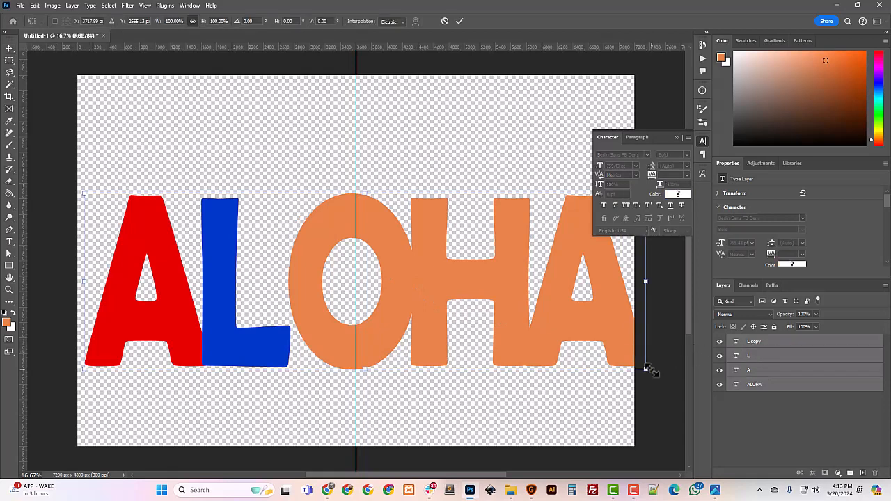
pyautogui.moveTo(646, 369); pyautogui.dragTo(630, 365)
pyautogui.hotkey('shift', 'Left')
pyautogui.hotkey('shift', 'Left')
pyautogui.hotkey('shift', 'Left')
pyautogui.hotkey('shift', 'Left')
pyautogui.hotkey('shift', 'Left')
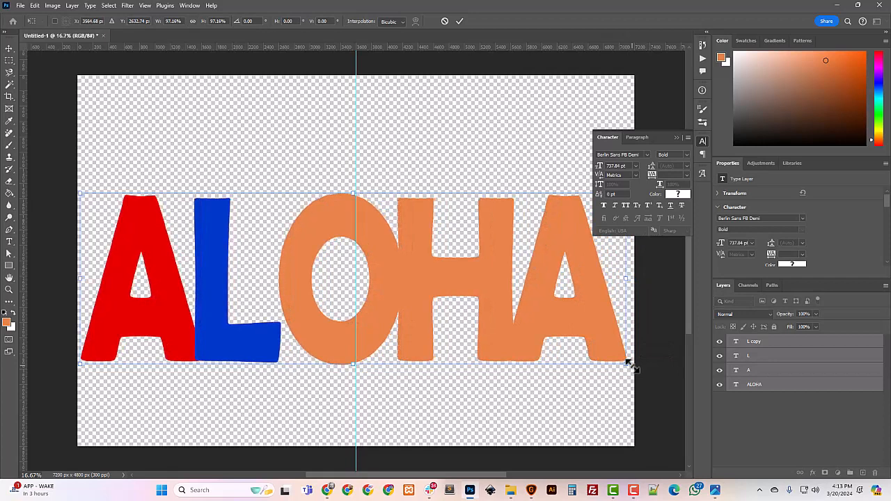
# Step: Apply the transform of the text layers and recolor the O layer bright green (6dc900)
pyautogui.press('Return')
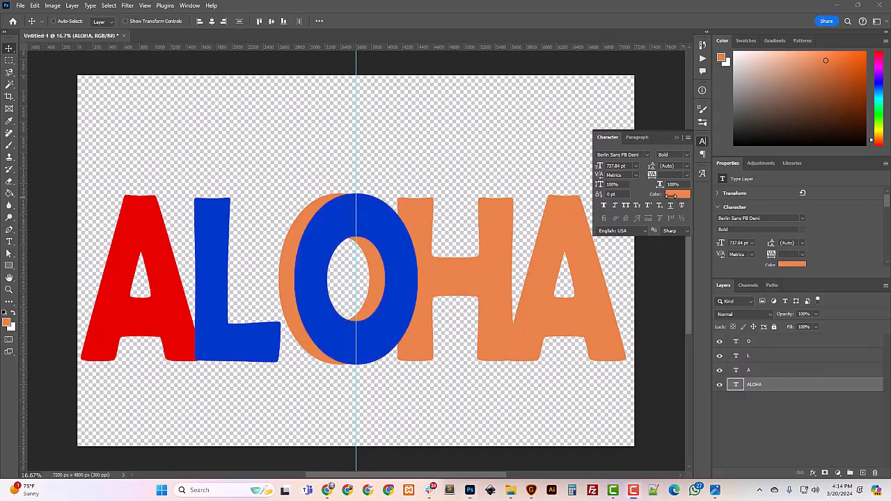
pyautogui.click(747, 341)
pyautogui.click(676, 196)
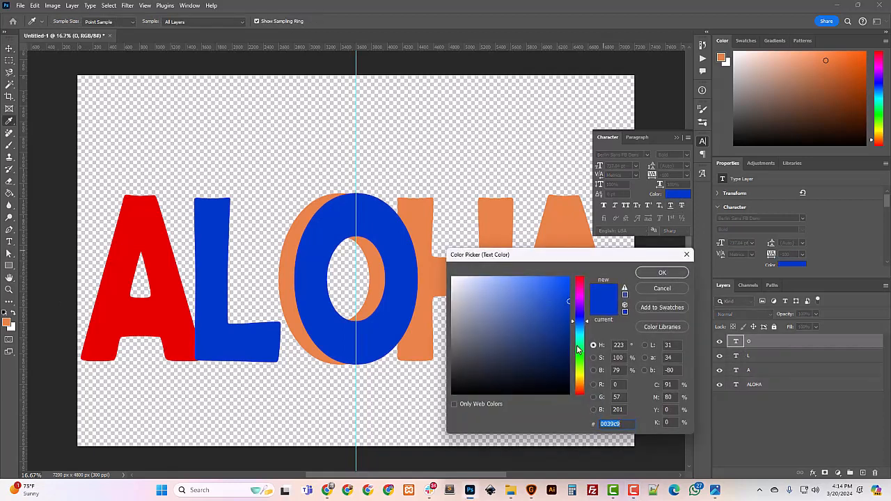
pyautogui.moveTo(587, 376); pyautogui.dragTo(584, 369)
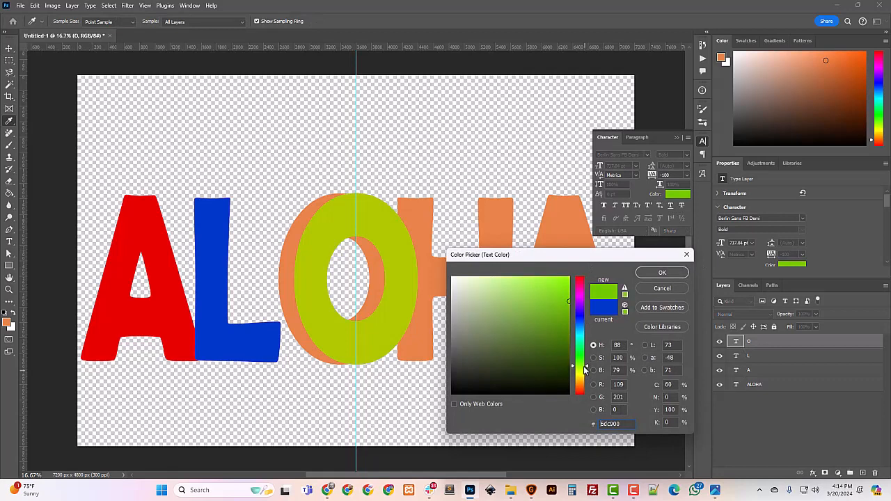
pyautogui.click(662, 273)
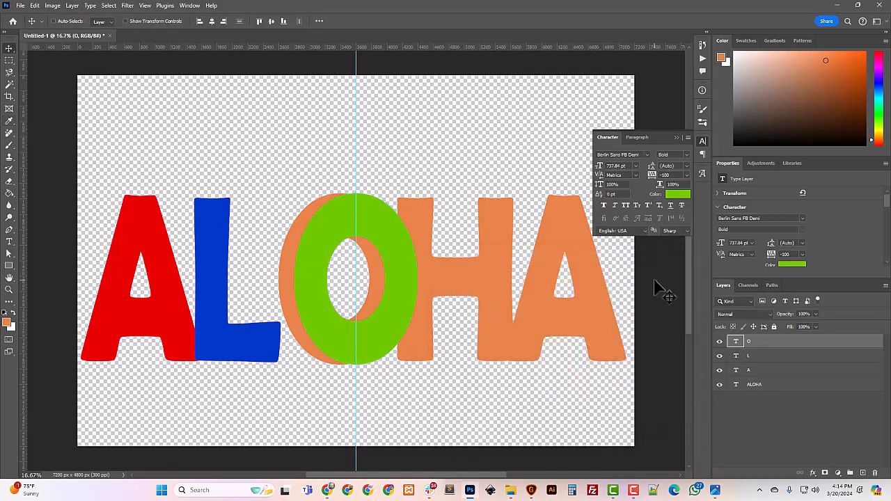
# Step: Shift the orange ALOHA text slightly right and add vertical guides near the left and right ends of the word
pyautogui.click(756, 384)
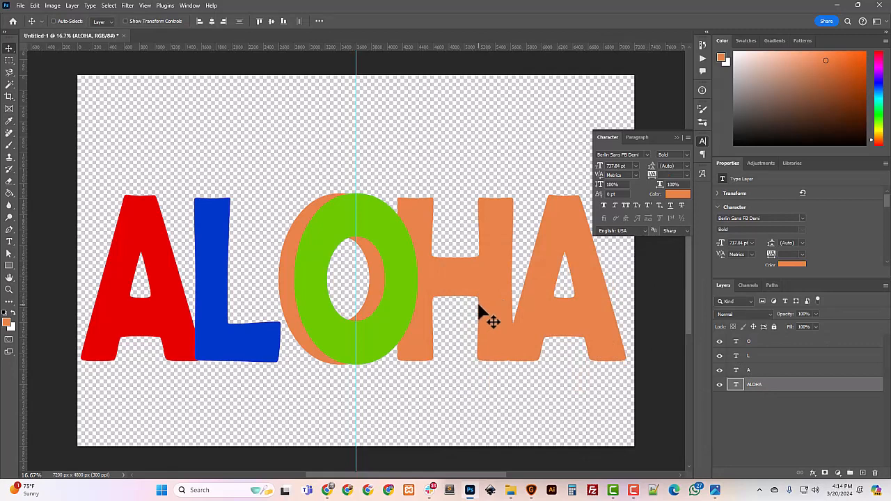
pyautogui.moveTo(479, 310); pyautogui.dragTo(492, 312)
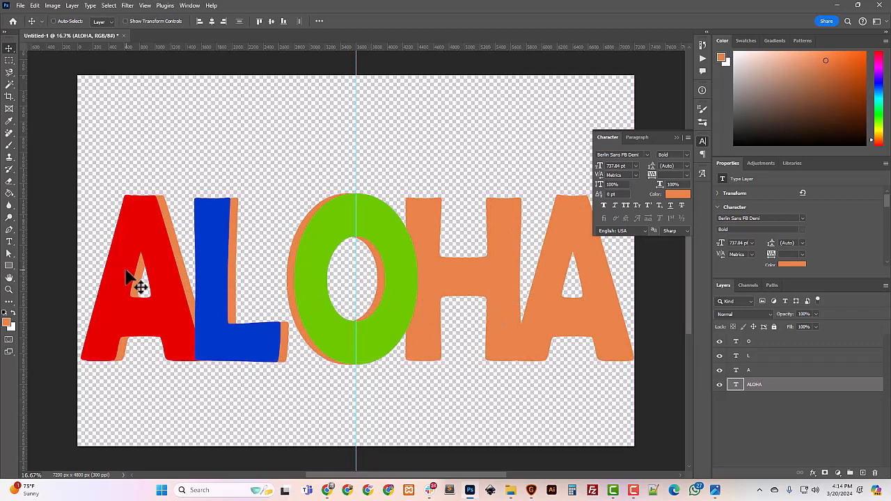
pyautogui.moveTo(24, 283); pyautogui.dragTo(83, 288)
pyautogui.moveTo(26, 301); pyautogui.dragTo(631, 345)
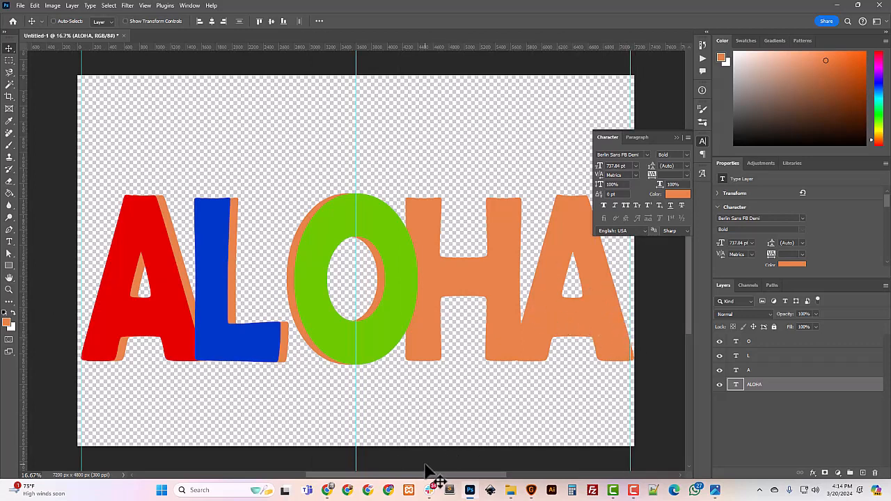
# Step: Duplicate the green O text layer within the same document
pyautogui.moveTo(422, 476); pyautogui.dragTo(436, 479)
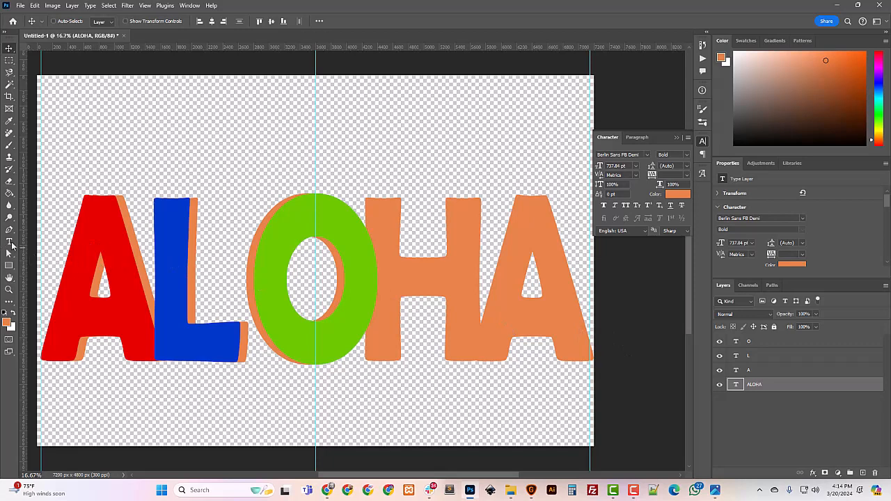
pyautogui.click(10, 242)
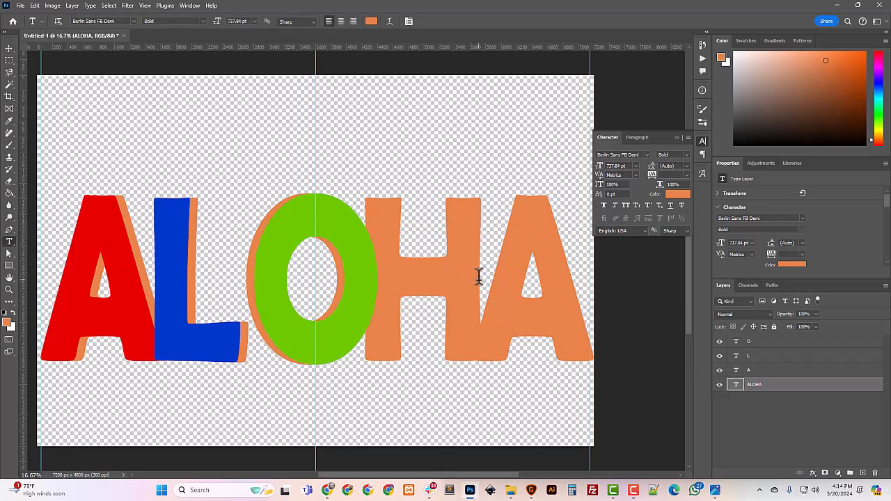
pyautogui.moveTo(479, 277); pyautogui.dragTo(406, 273)
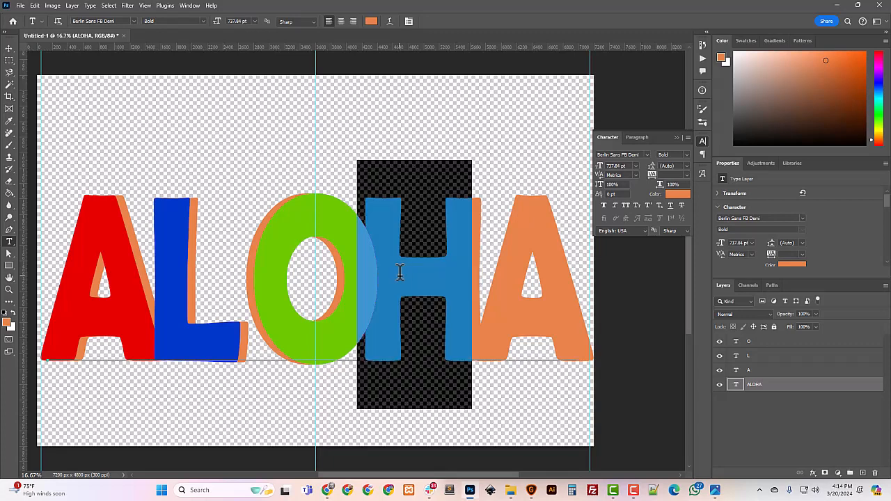
pyautogui.click(757, 342)
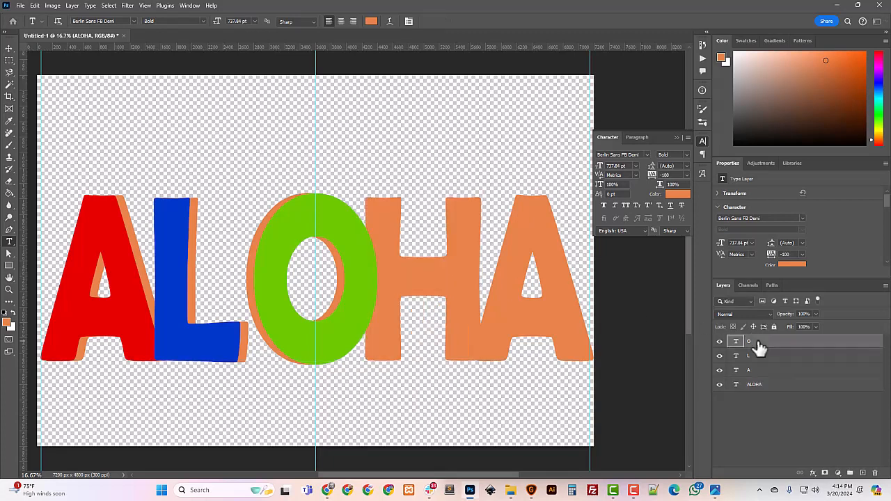
pyautogui.rightClick(759, 346)
pyautogui.click(777, 150)
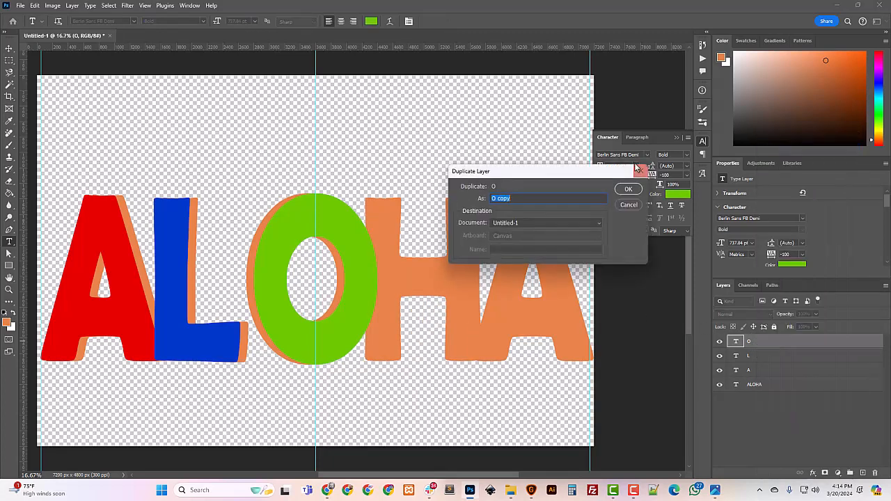
pyautogui.click(637, 190)
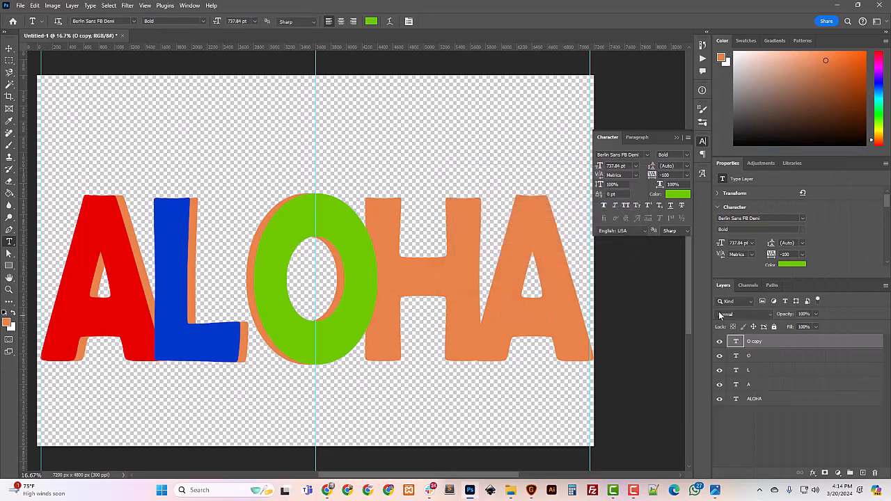
# Step: Change the duplicated O's text to H and move it over the H of the orange ALOHA word
pyautogui.moveTo(371, 288); pyautogui.dragTo(283, 280)
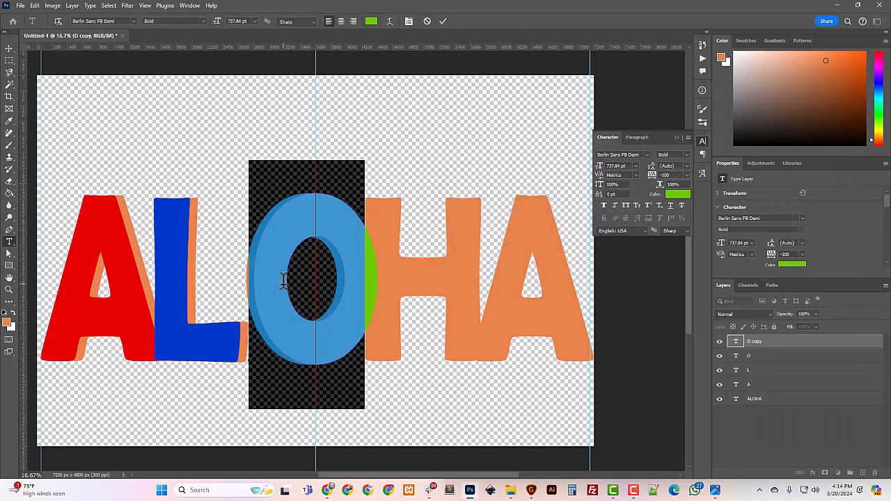
pyautogui.write('H')
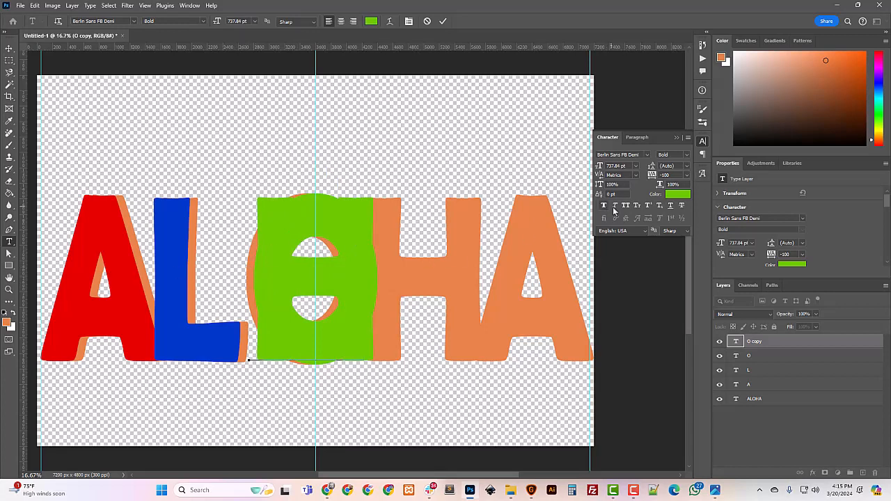
pyautogui.click(673, 197)
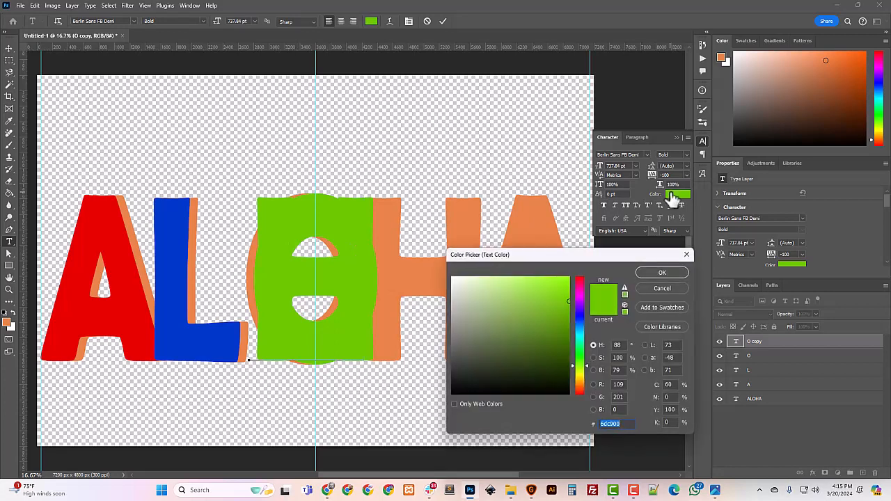
pyautogui.click(662, 272)
pyautogui.click(6, 50)
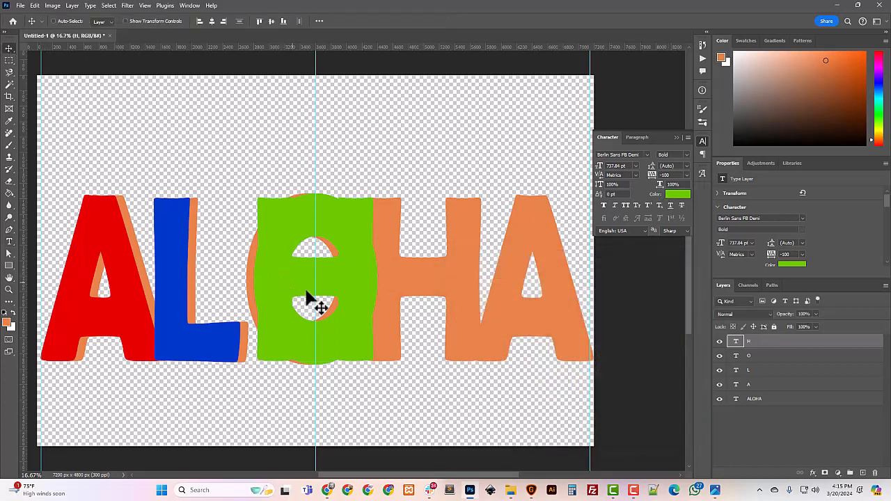
pyautogui.moveTo(342, 314); pyautogui.dragTo(455, 322)
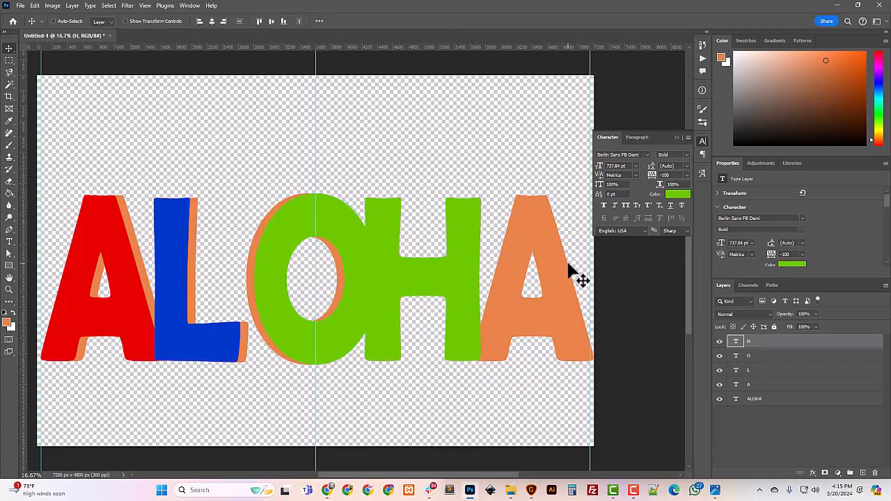
# Step: Recolor the new H letter dark green (223f00)
pyautogui.click(679, 194)
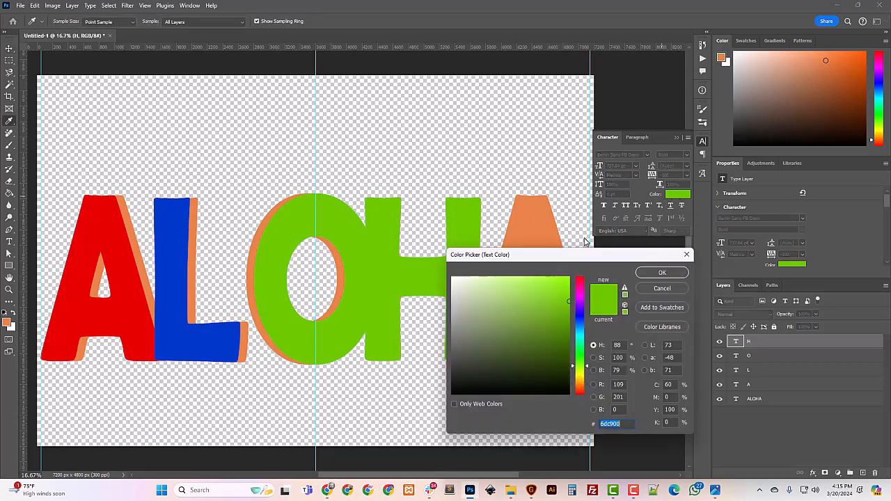
pyautogui.moveTo(568, 338); pyautogui.dragTo(570, 365)
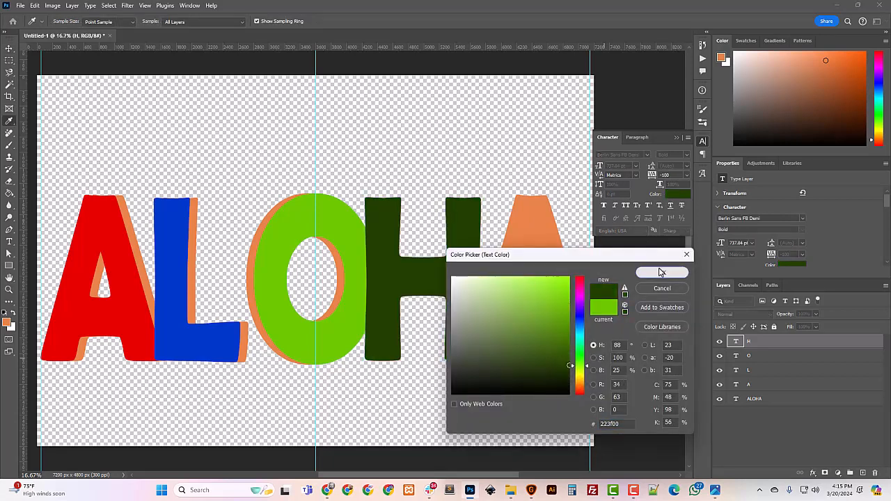
pyautogui.click(661, 272)
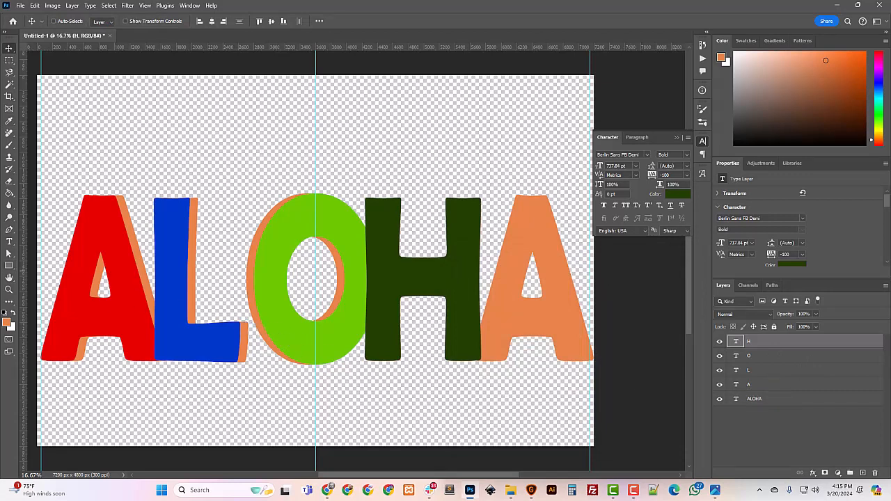
# Step: Duplicate the red A layer, bring the copy to the top of the layer stack and place it over the word's final A
pyautogui.rightClick(757, 386)
pyautogui.click(779, 50)
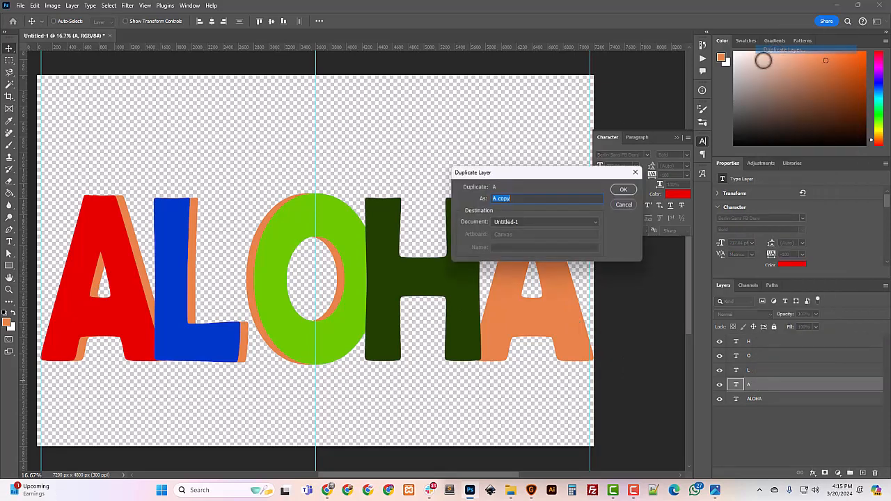
pyautogui.click(627, 190)
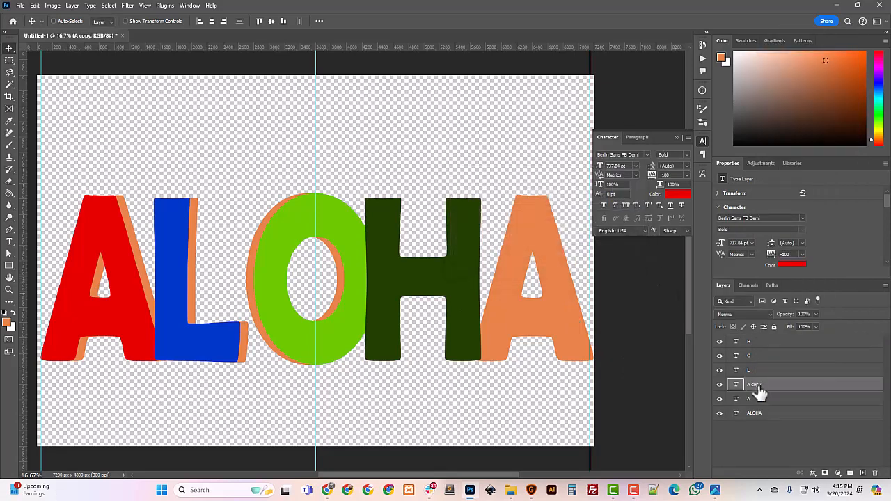
pyautogui.moveTo(758, 387); pyautogui.dragTo(752, 341)
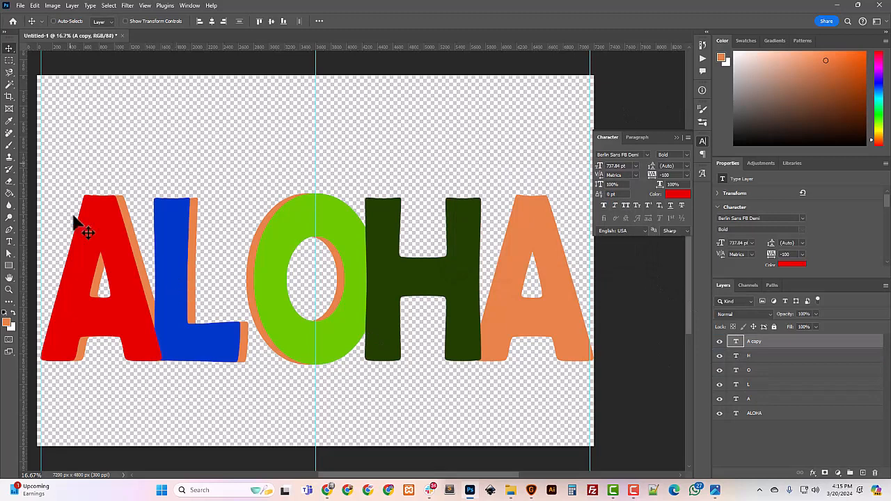
pyautogui.moveTo(100, 311); pyautogui.dragTo(532, 336)
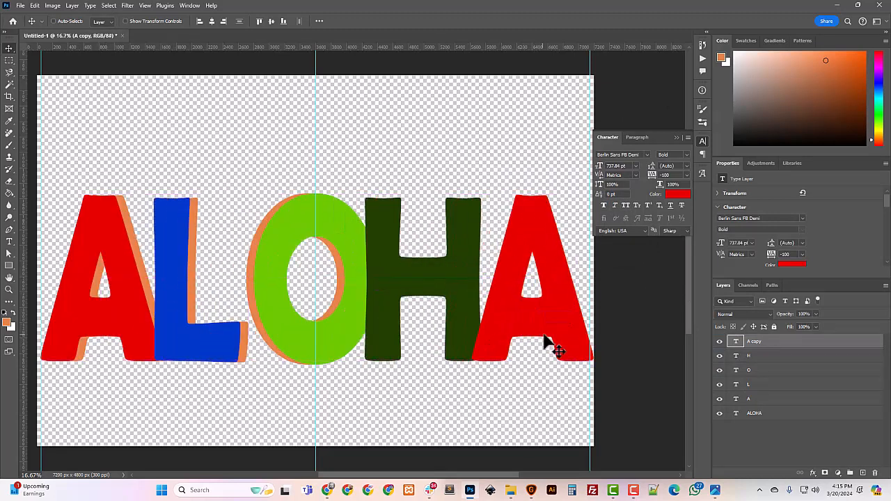
# Step: Recolor the duplicated A at the end of the word bright orange
pyautogui.click(677, 194)
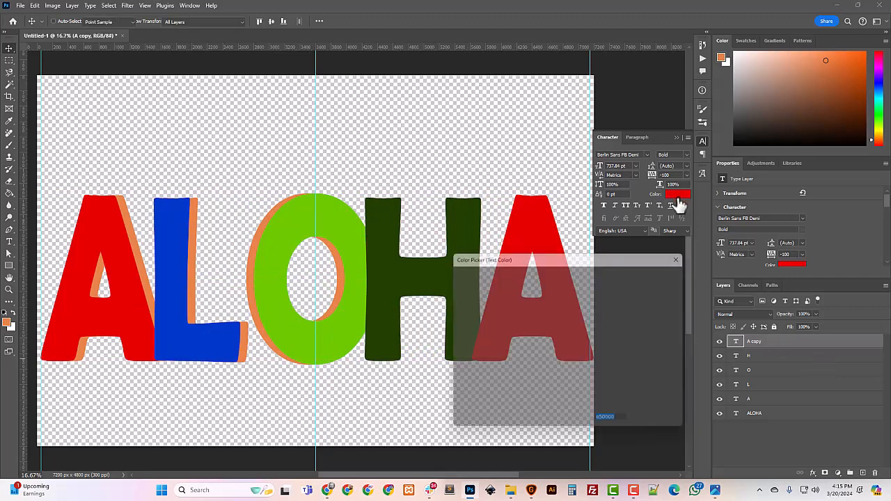
pyautogui.moveTo(584, 390); pyautogui.dragTo(583, 385)
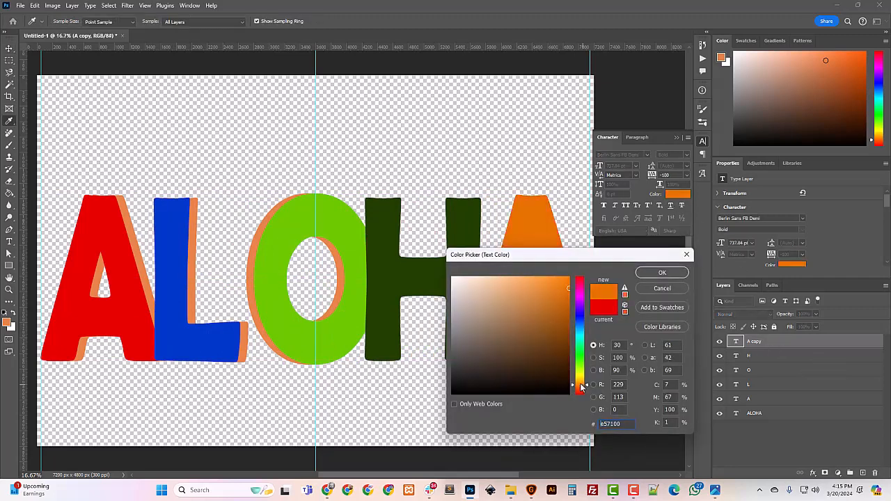
pyautogui.click(662, 273)
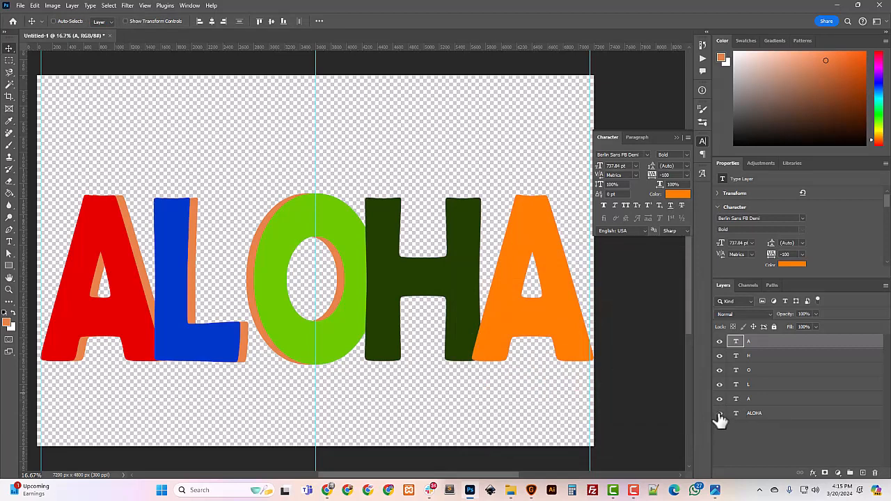
# Step: Group the five single-letter layers and name the group Letters
pyautogui.click(749, 415)
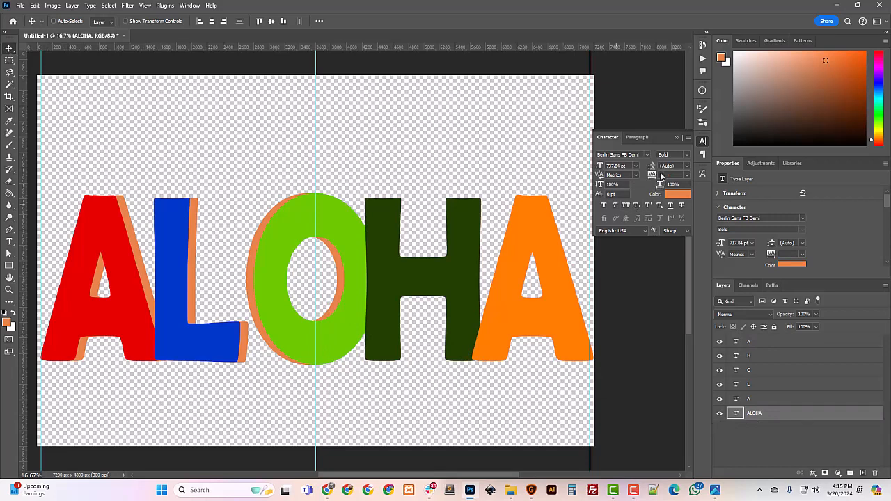
pyautogui.click(756, 403)
pyautogui.keyDown('shift'); pyautogui.click(758, 348); pyautogui.keyUp('shift')
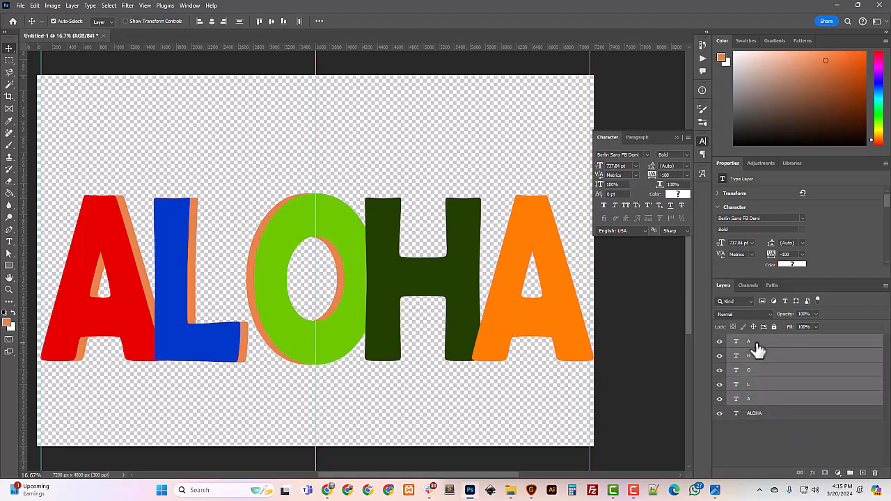
pyautogui.hotkey('ctrl', 'g')
pyautogui.doubleClick(753, 341)
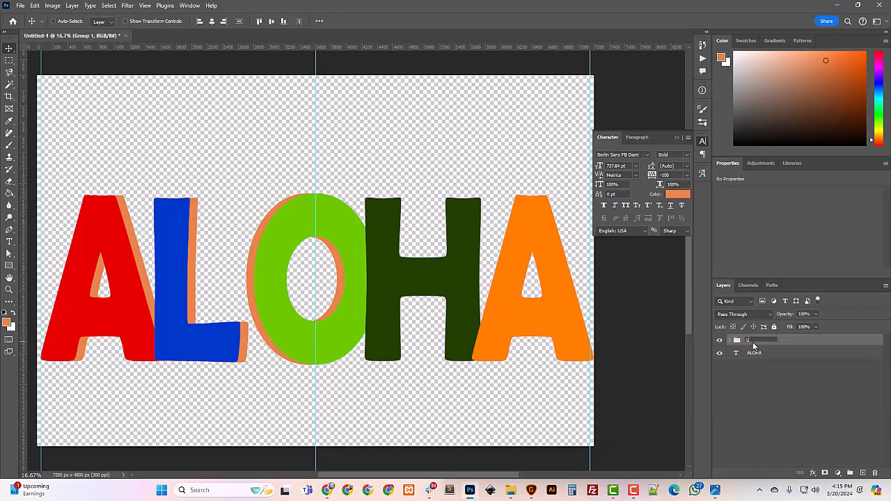
pyautogui.write('Letters')
pyautogui.press('Return')
# Step: Hide the Letters group and set the tracking of the whole ALOHA text to 0
pyautogui.click(720, 340)
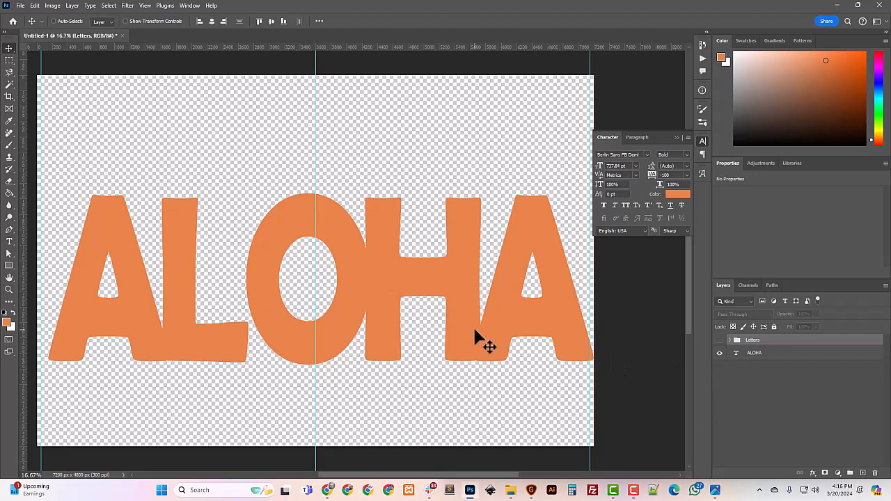
pyautogui.click(9, 241)
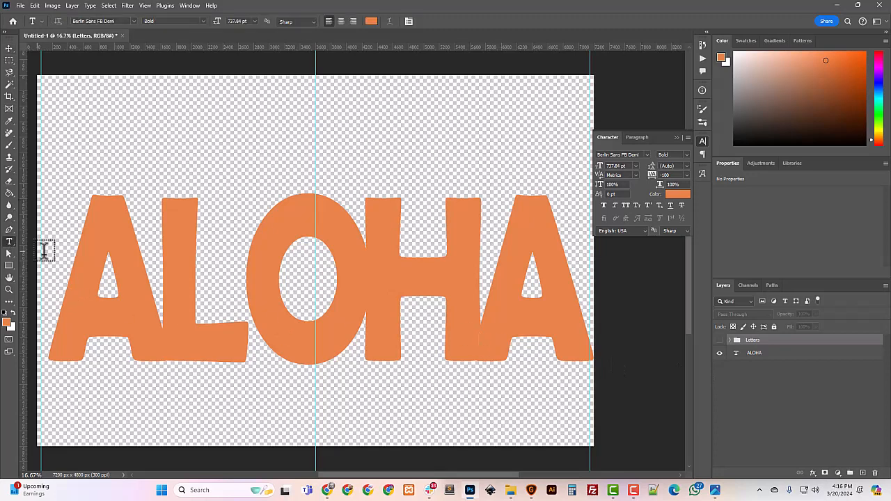
pyautogui.moveTo(70, 273); pyautogui.dragTo(655, 282)
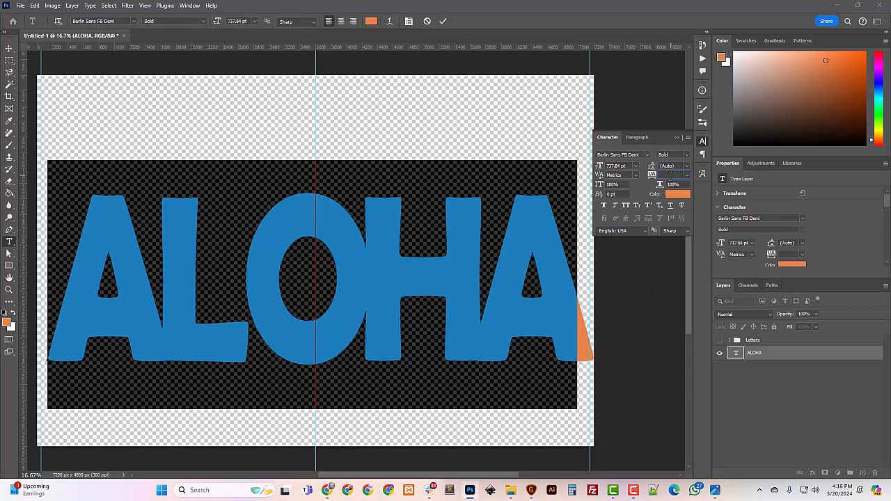
pyautogui.press('Return')
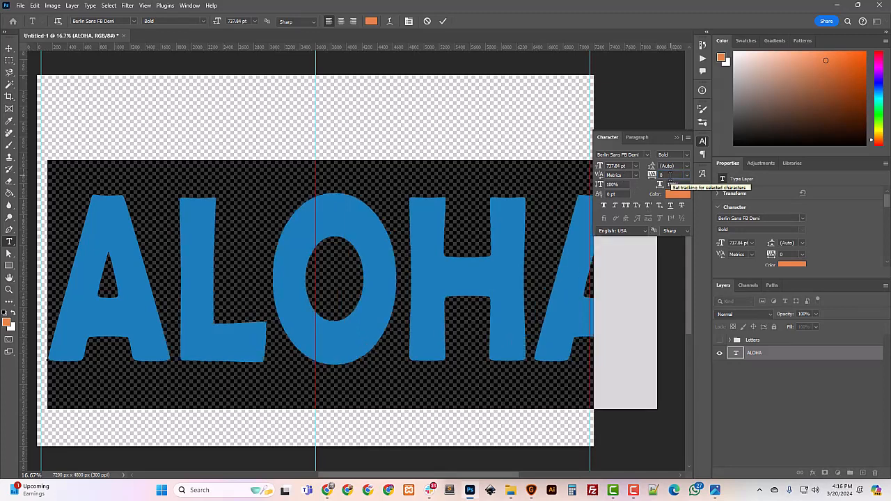
# Step: Shift the whole ALOHA text toward the canvas's left edge and set the tracking of its last two letters, HA, to -100
pyautogui.click(9, 48)
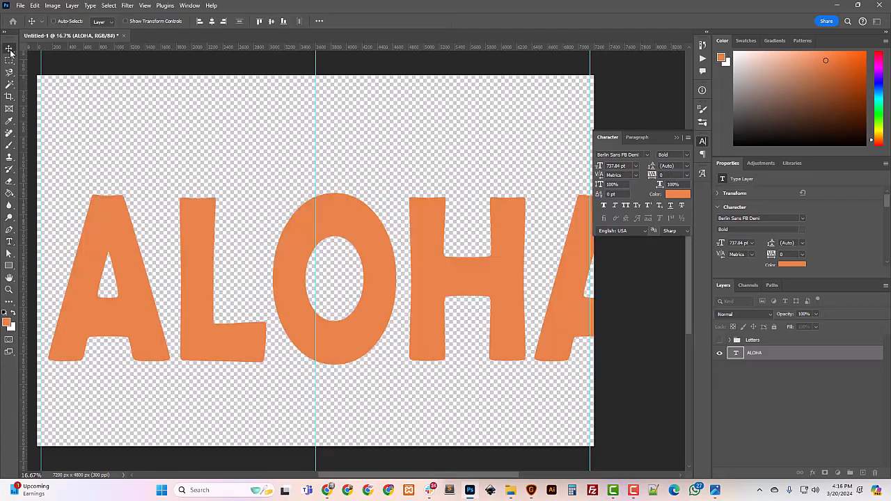
pyautogui.moveTo(428, 303); pyautogui.dragTo(388, 307)
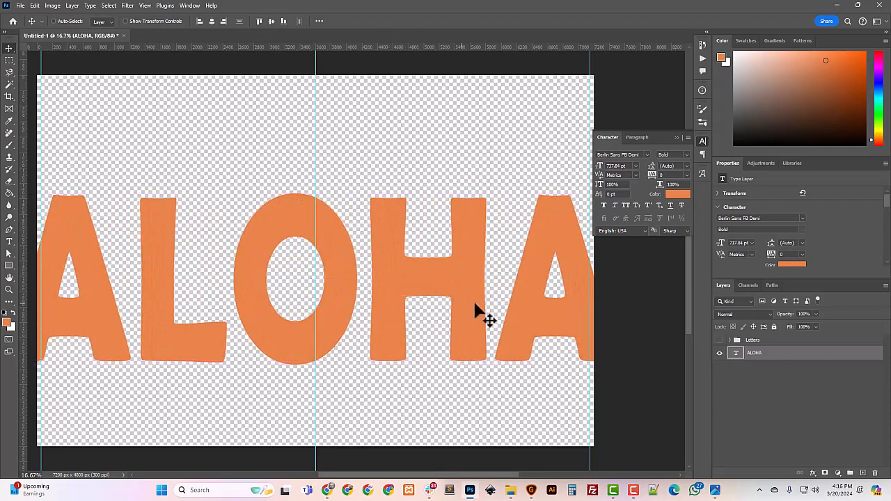
pyautogui.click(9, 242)
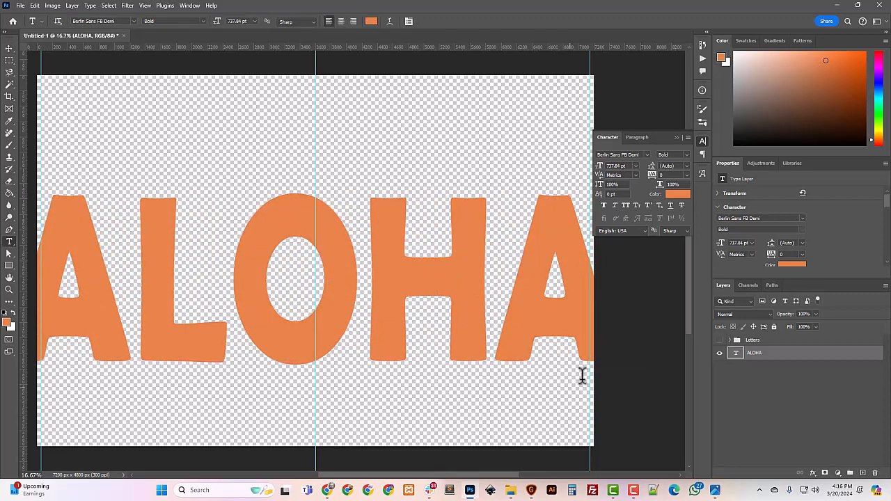
pyautogui.moveTo(585, 324); pyautogui.dragTo(406, 320)
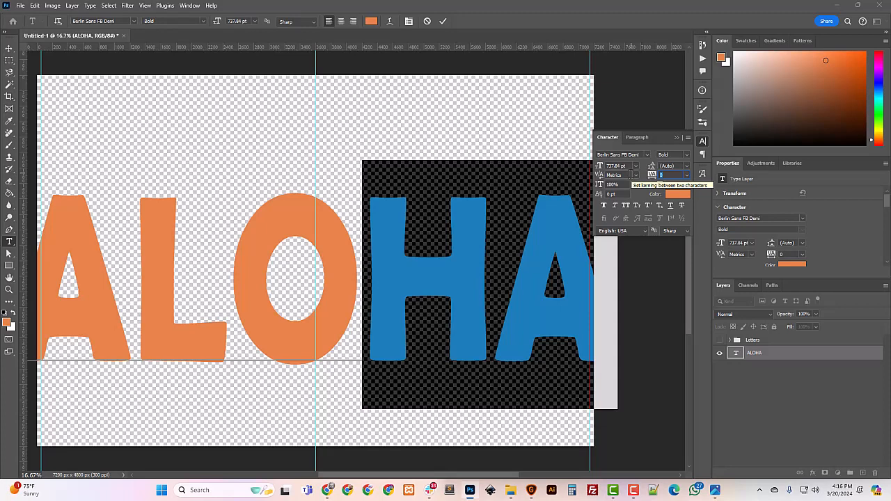
pyautogui.write('-100')
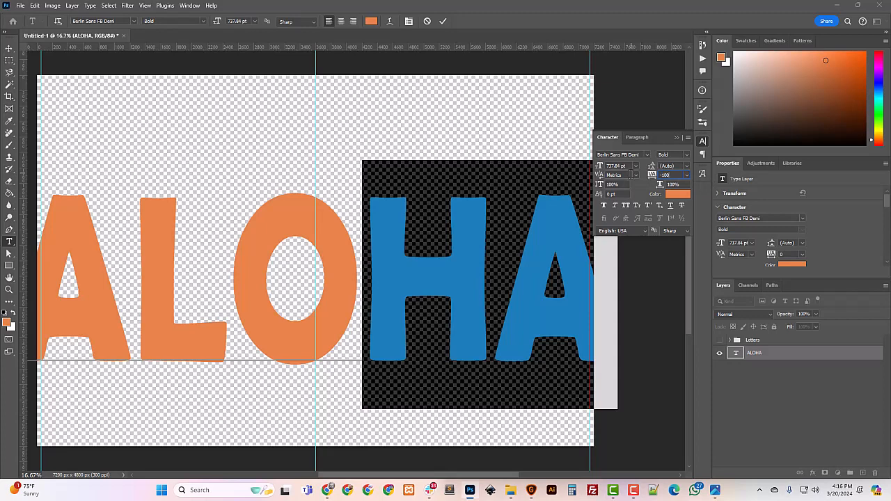
pyautogui.press('Return')
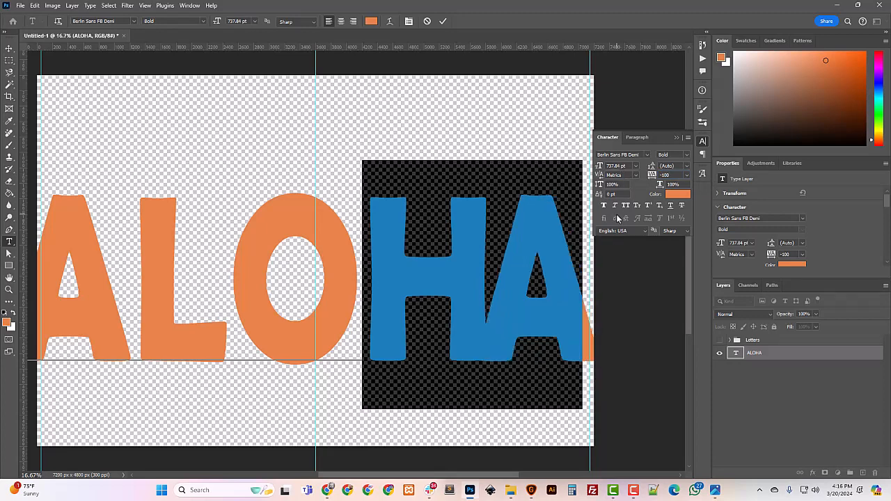
# Step: Set the tracking of the letters AL to -100 and move the word right so it fits within the canvas
pyautogui.moveTo(185, 274); pyautogui.dragTo(48, 273)
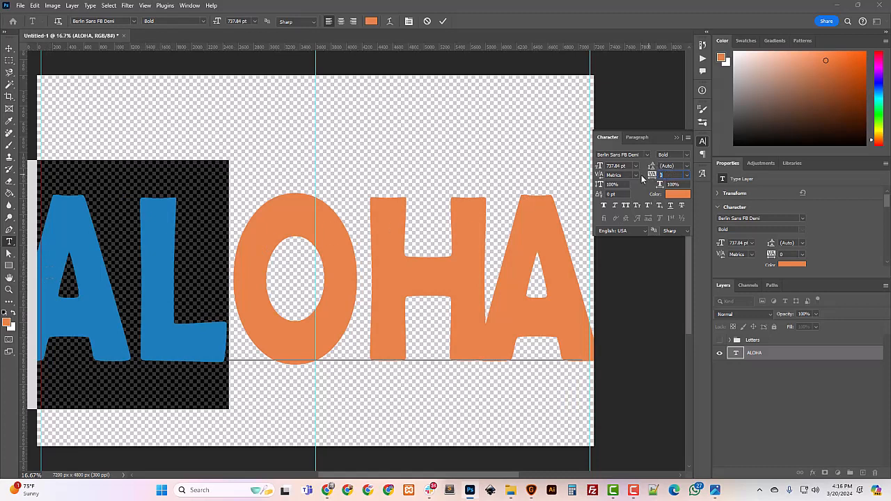
pyautogui.write('-100')
pyautogui.press('Return')
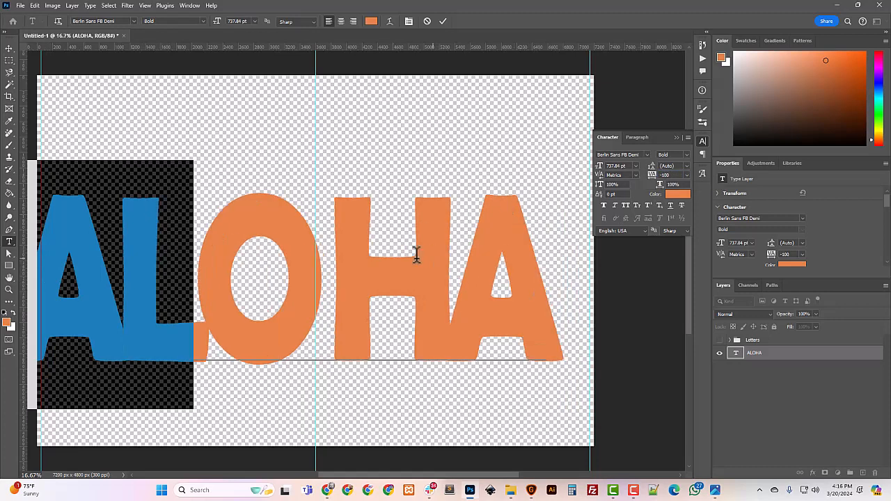
pyautogui.click(8, 51)
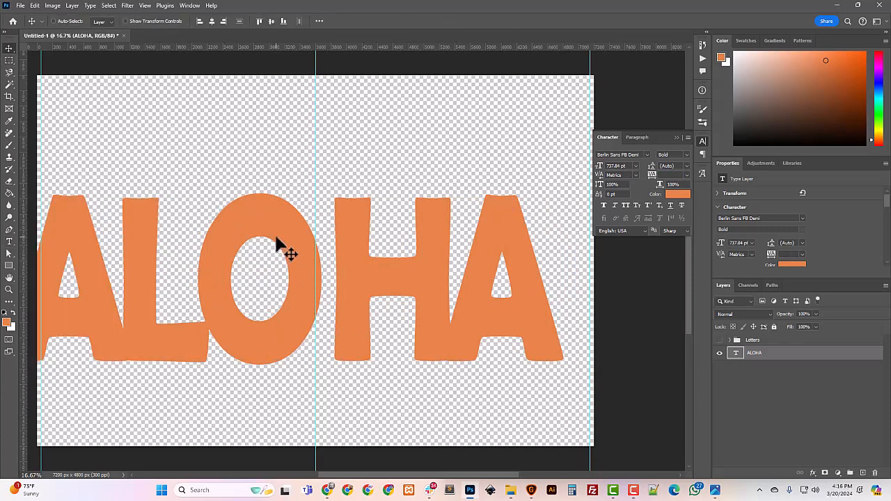
pyautogui.moveTo(276, 239); pyautogui.dragTo(306, 241)
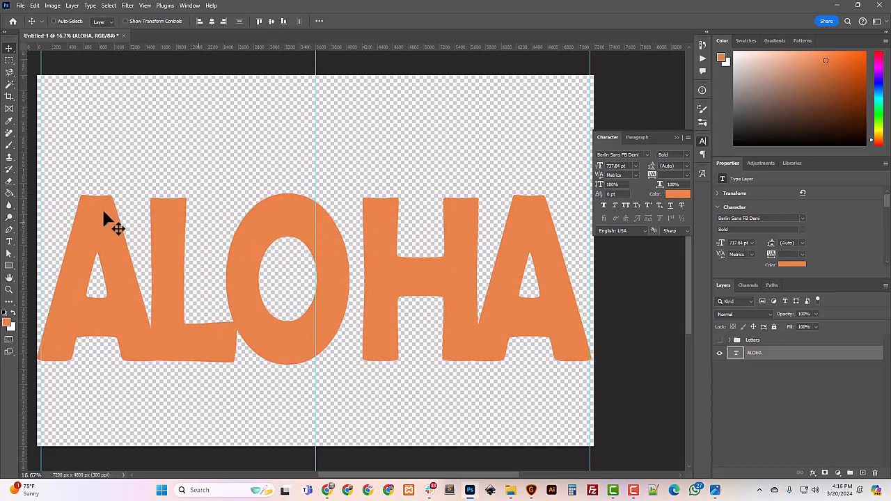
# Step: Replace the O in the base ALOHA text with a space and center the text horizontally on the canvas
pyautogui.click(9, 241)
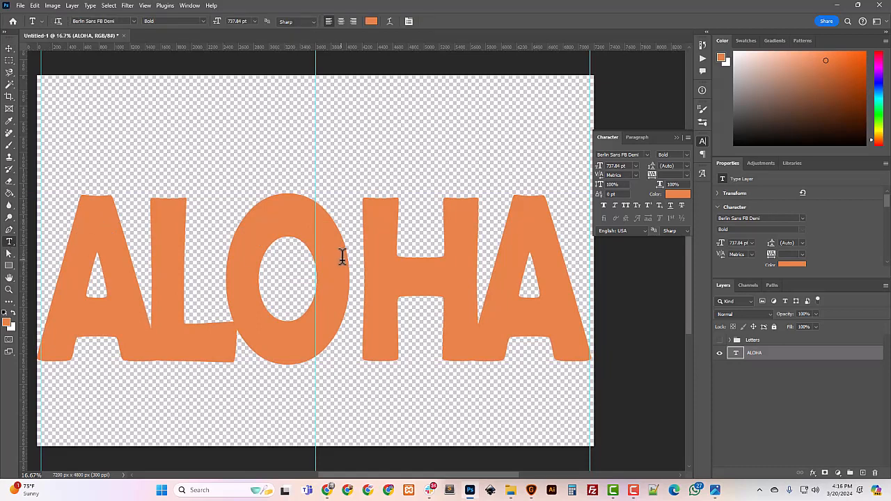
pyautogui.moveTo(342, 256); pyautogui.dragTo(263, 252)
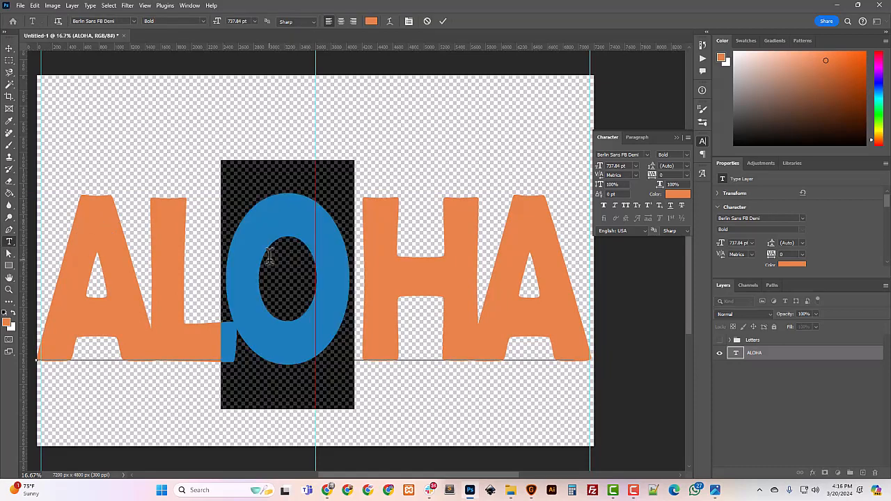
pyautogui.press('BackSpace')
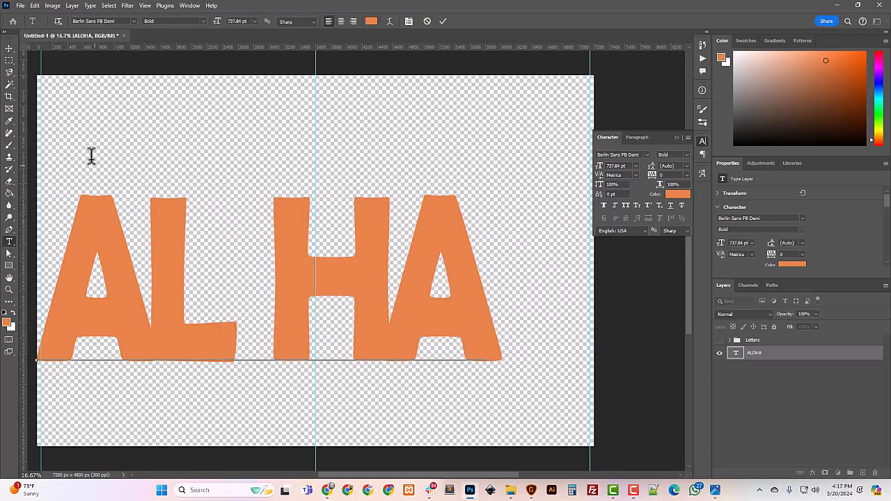
pyautogui.click(9, 48)
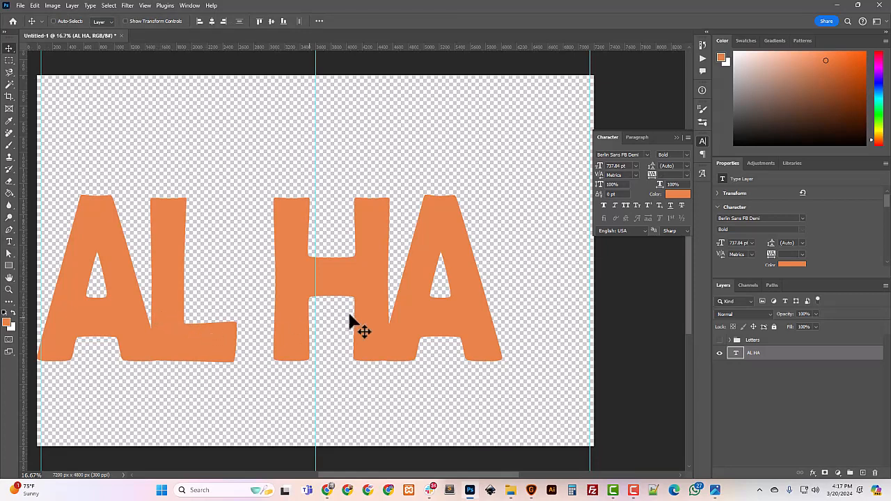
pyautogui.moveTo(375, 308)
pyautogui.mouseDown()
pyautogui.moveTo(318, 304)
pyautogui.moveTo(384, 314)
pyautogui.moveTo(382, 307)
pyautogui.mouseUp()
pyautogui.click(212, 21)
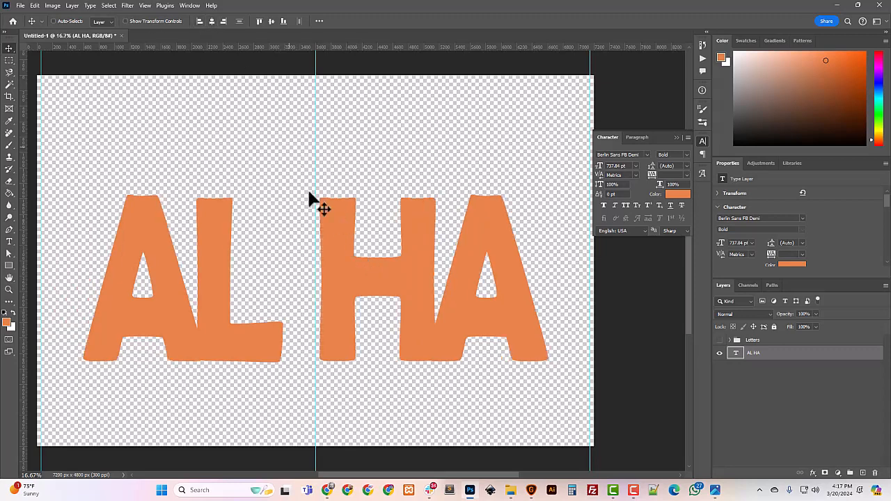
# Step: Add a second space in the gap between AL and HA and recenter the text horizontally on the canvas
pyautogui.click(9, 242)
pyautogui.click(296, 286)
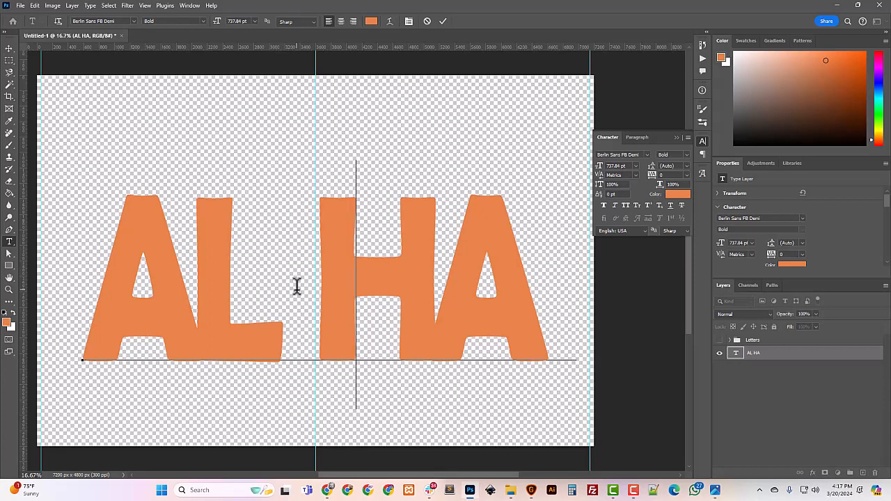
pyautogui.click(9, 48)
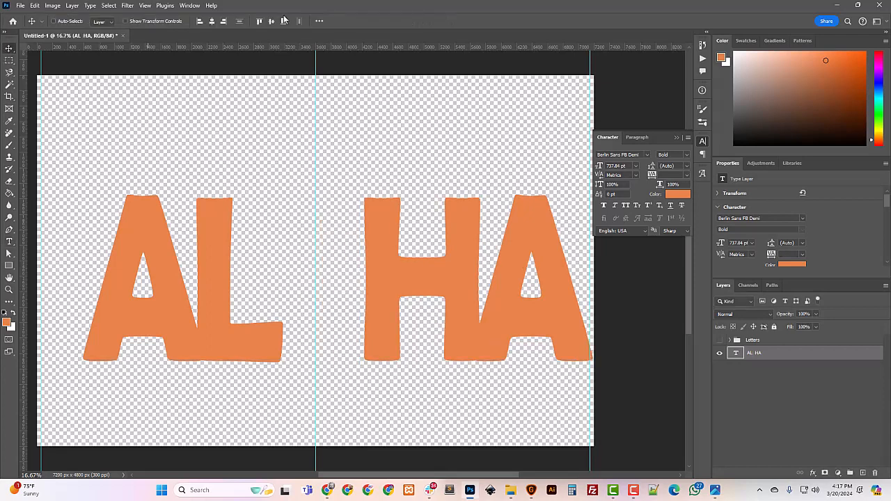
pyautogui.click(213, 22)
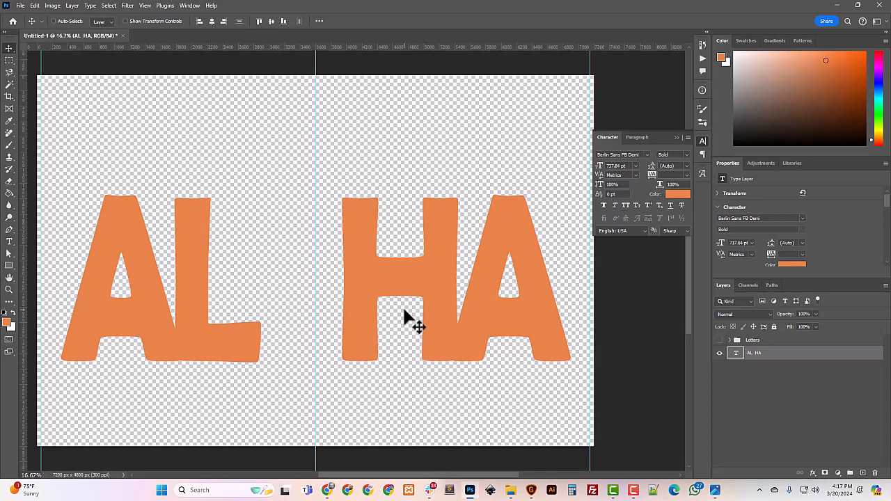
# Step: Replace the L in the base text with an H and center the text horizontally on the canvas
pyautogui.click(10, 242)
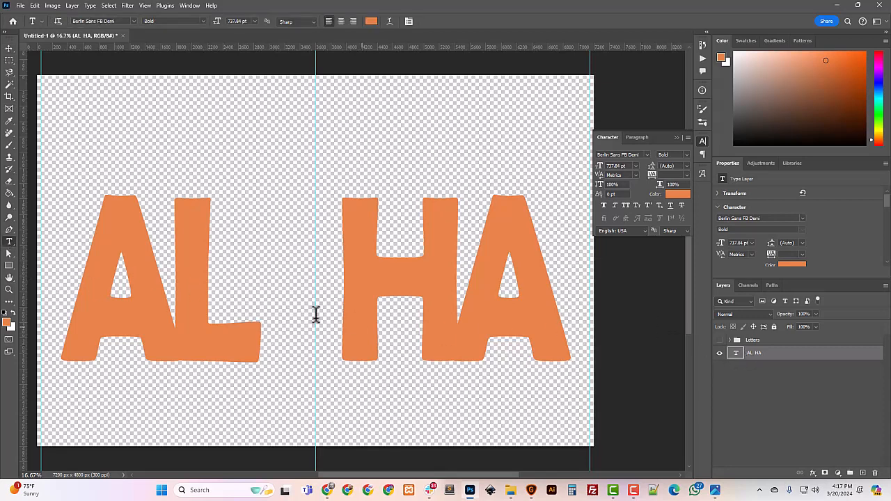
pyautogui.moveTo(241, 309); pyautogui.dragTo(193, 302)
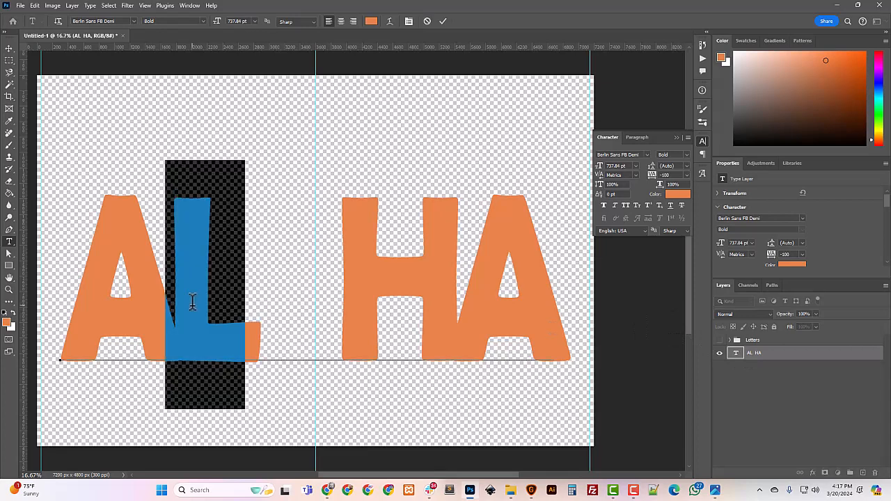
pyautogui.write('H')
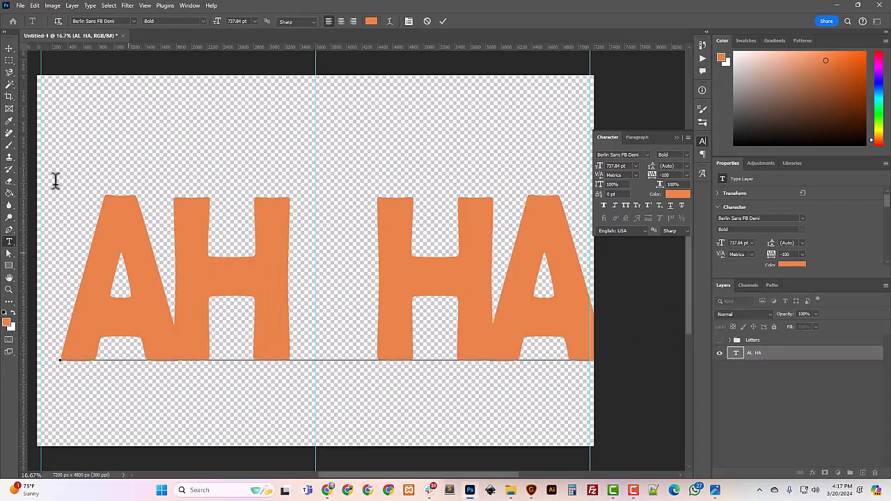
pyautogui.click(11, 50)
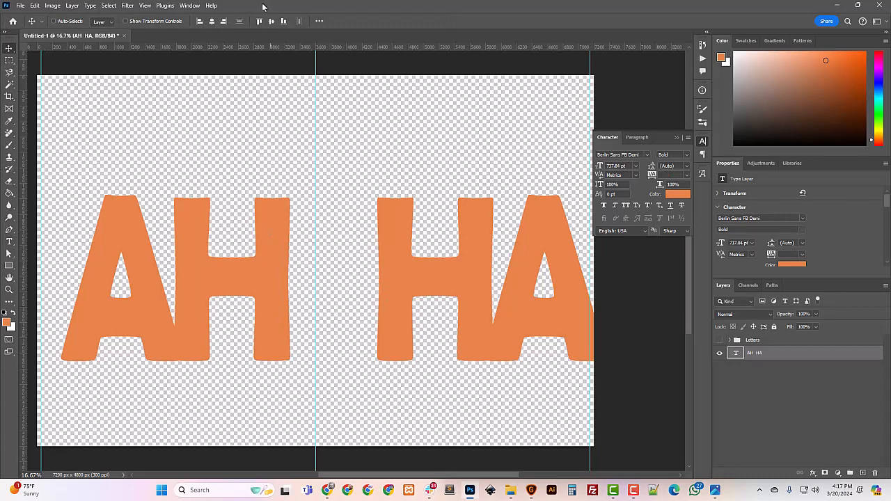
pyautogui.click(212, 21)
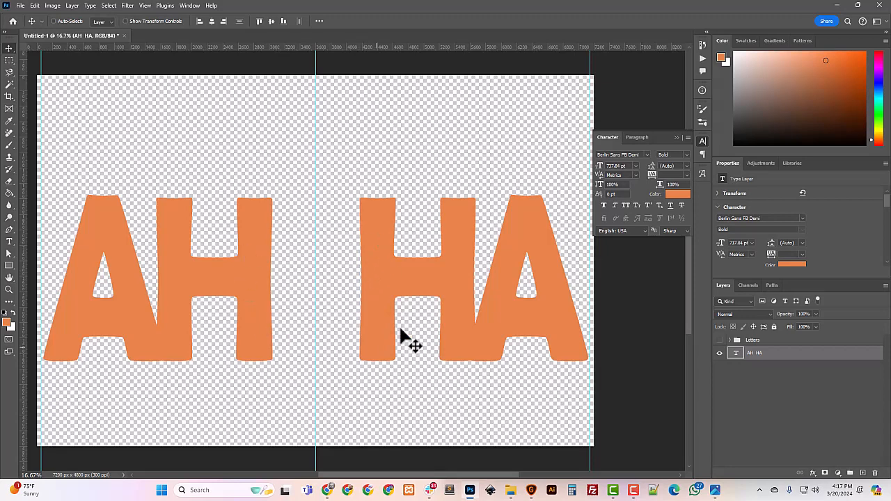
# Step: Expand and show the Letters group, hiding every letter layer in it except the green O
pyautogui.click(729, 341)
pyautogui.click(720, 340)
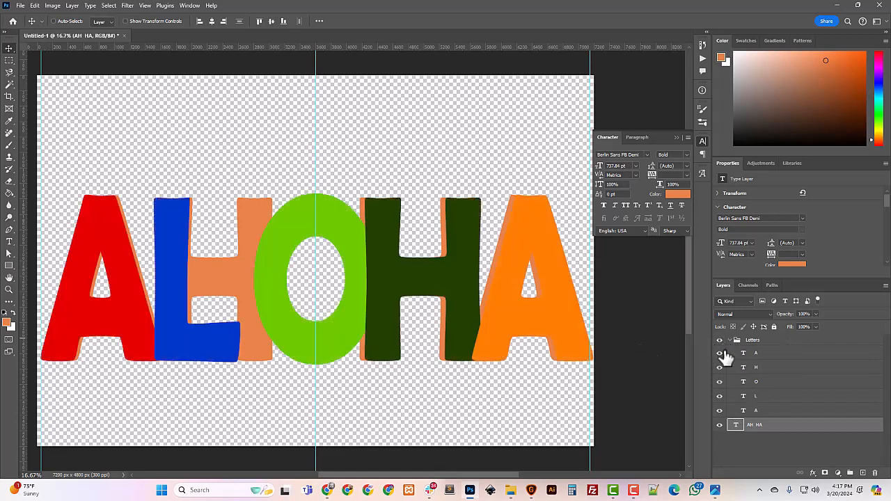
pyautogui.click(720, 353)
pyautogui.click(720, 367)
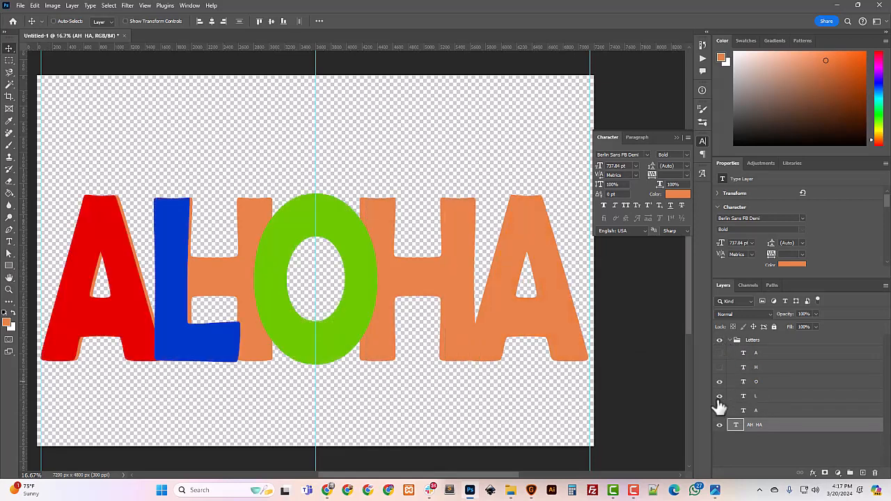
pyautogui.click(720, 396)
pyautogui.click(720, 410)
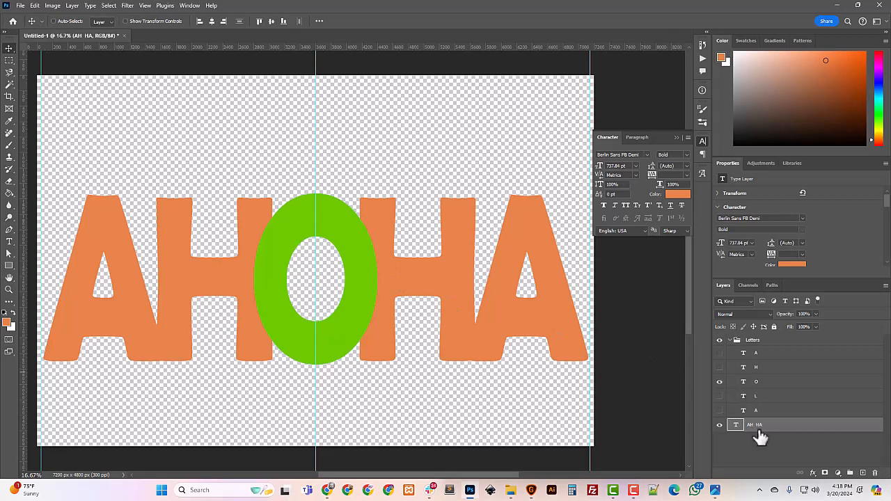
# Step: Widen the gap in the base AH HA text with another space and keep the text centered around the green O
pyautogui.click(10, 241)
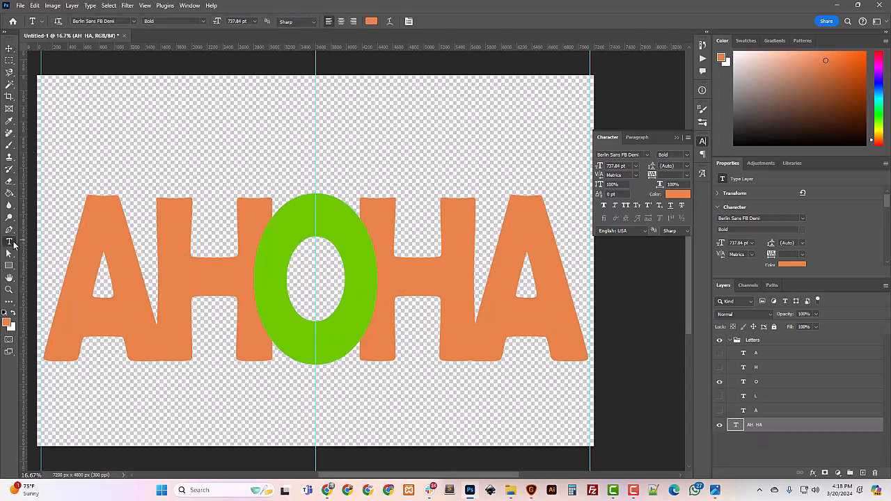
pyautogui.click(242, 264)
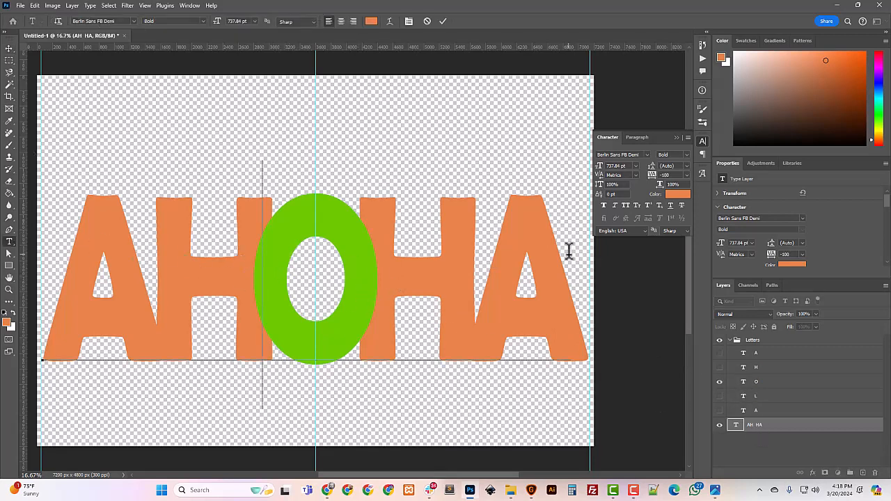
pyautogui.click(10, 49)
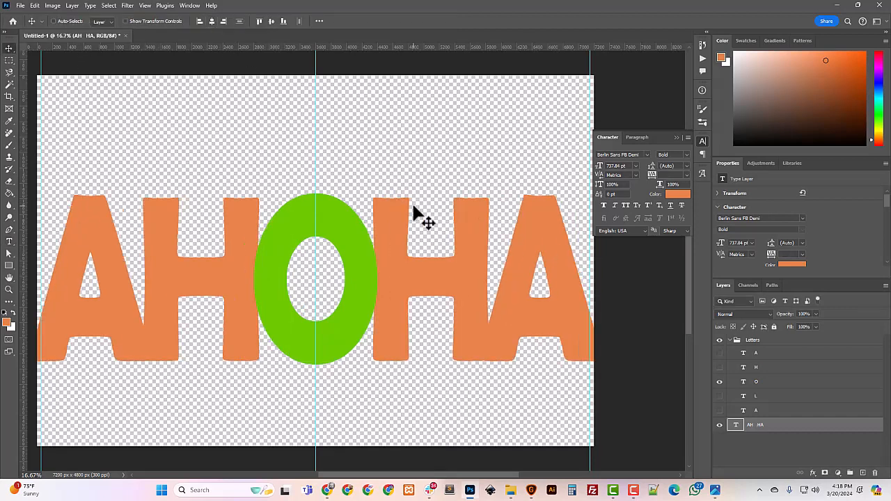
# Step: Scale the Letters group and the AH HA text layer down together to about 96.75% so the word fits between the outer guides
pyautogui.hotkey('ctrl', '-')
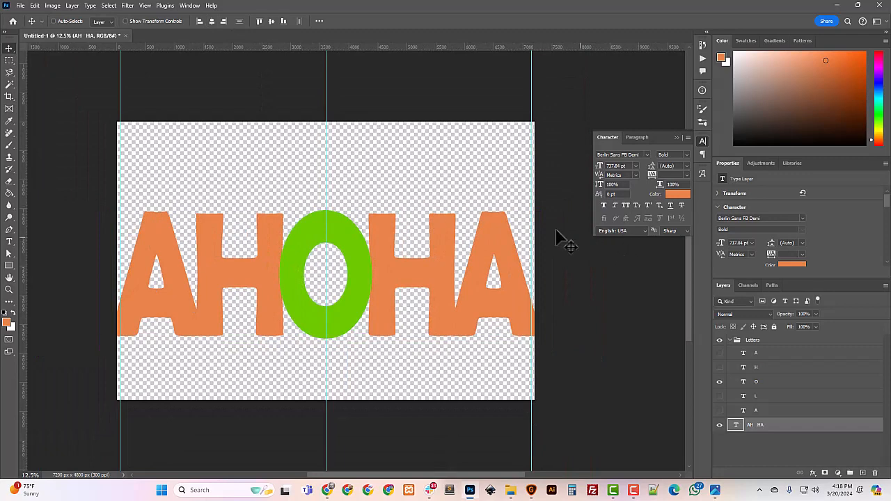
pyautogui.click(753, 342)
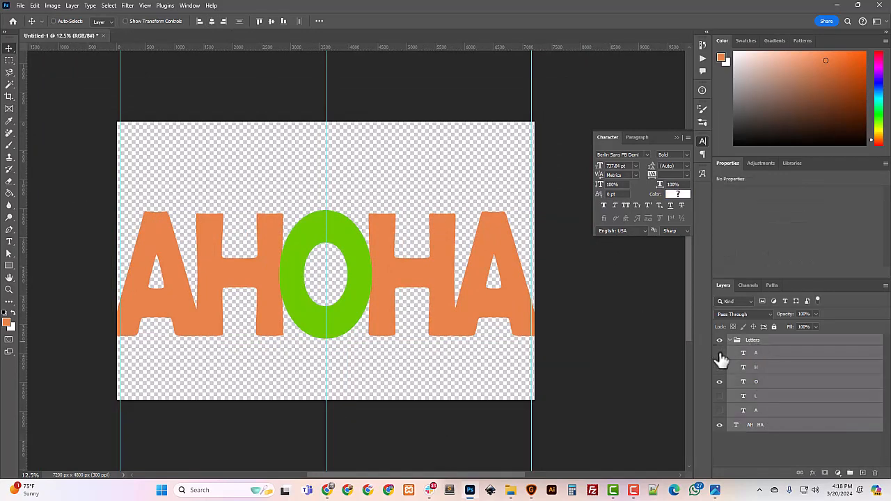
pyautogui.click(763, 426)
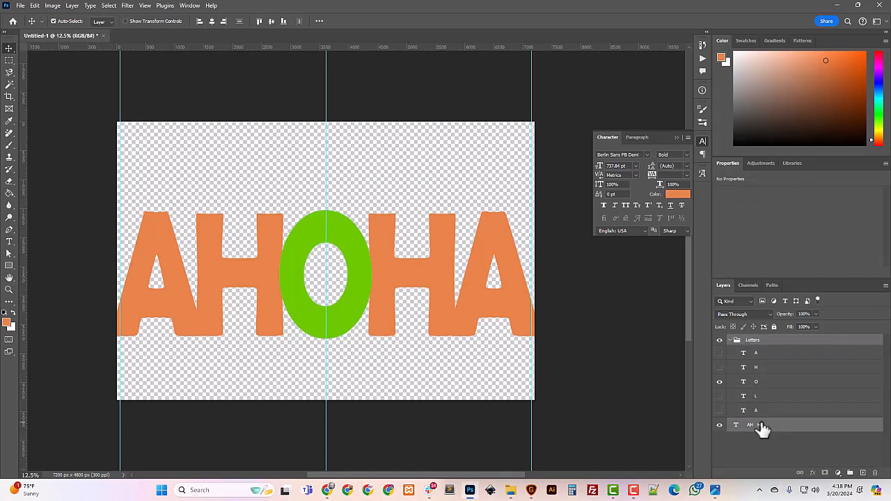
pyautogui.hotkey('ctrl', 't')
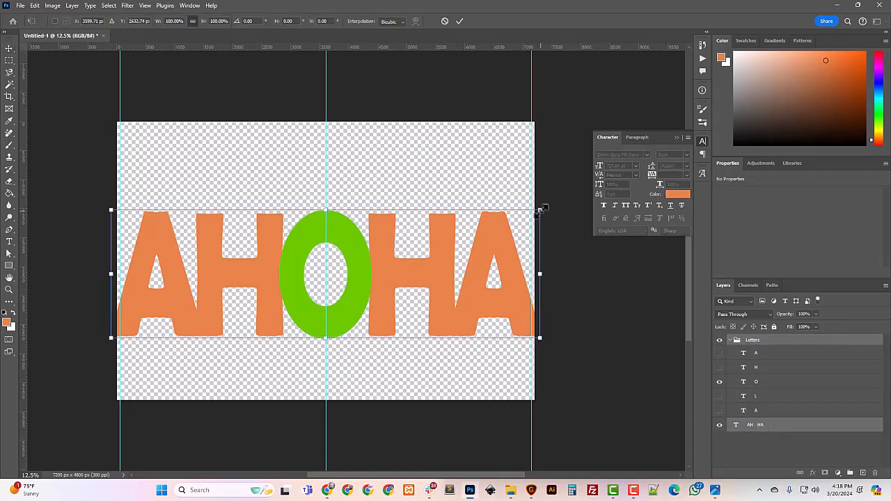
pyautogui.moveTo(540, 209); pyautogui.dragTo(531, 218)
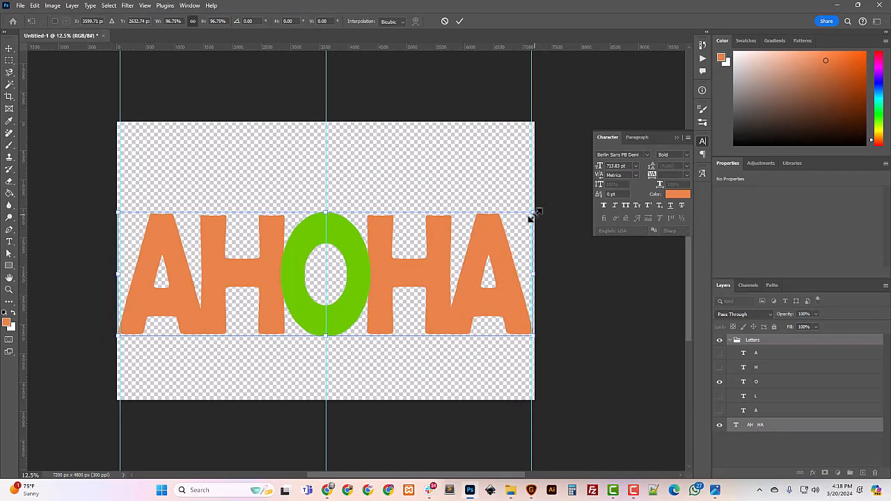
pyautogui.press('Return')
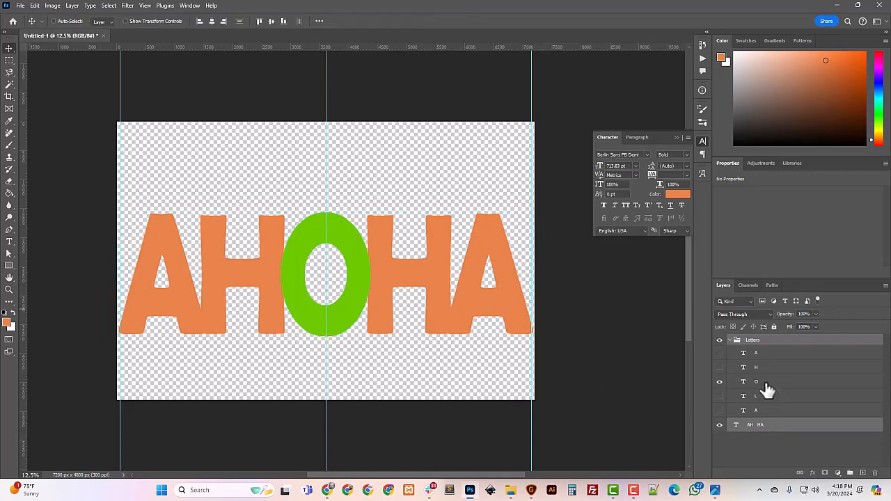
# Step: Scale the green O down proportionally to 90.79%, keeping it centered between the two H's
pyautogui.click(759, 382)
pyautogui.hotkey('ctrl', 't')
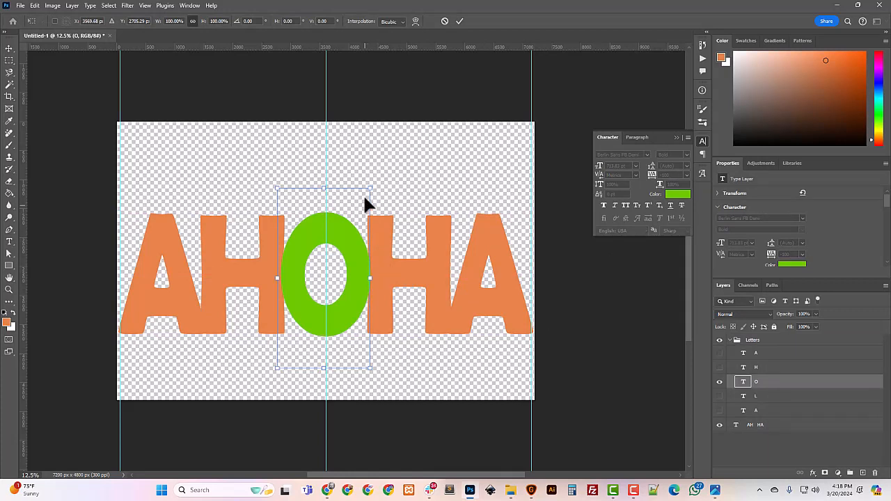
pyautogui.moveTo(371, 185); pyautogui.dragTo(363, 195)
pyautogui.press('Return')
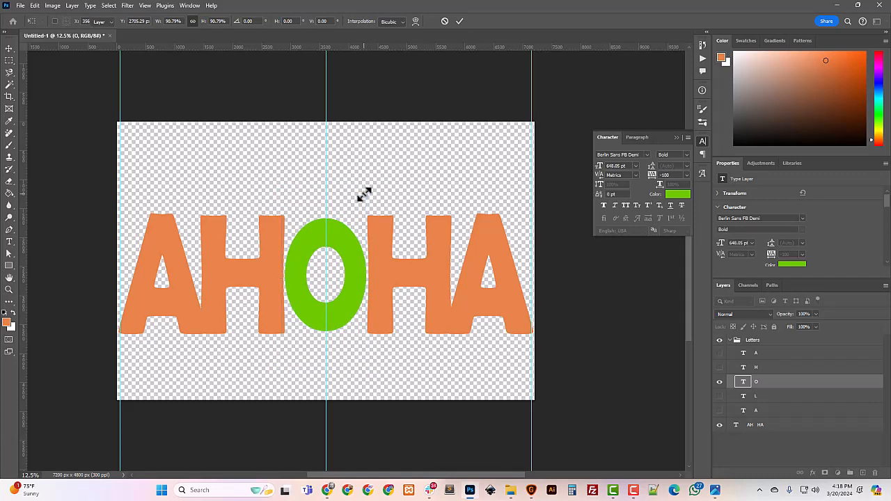
# Step: Add a horizontal guide along the baseline of the AH HA text and move the green O down to rest on it
pyautogui.hotkey('ctrl', '+')
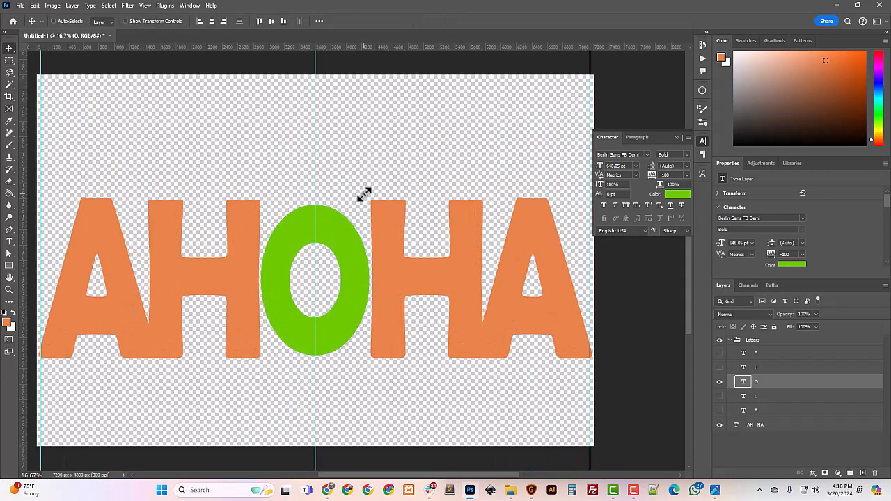
pyautogui.moveTo(328, 49); pyautogui.dragTo(351, 360)
pyautogui.scroll(-3, 364, 399)
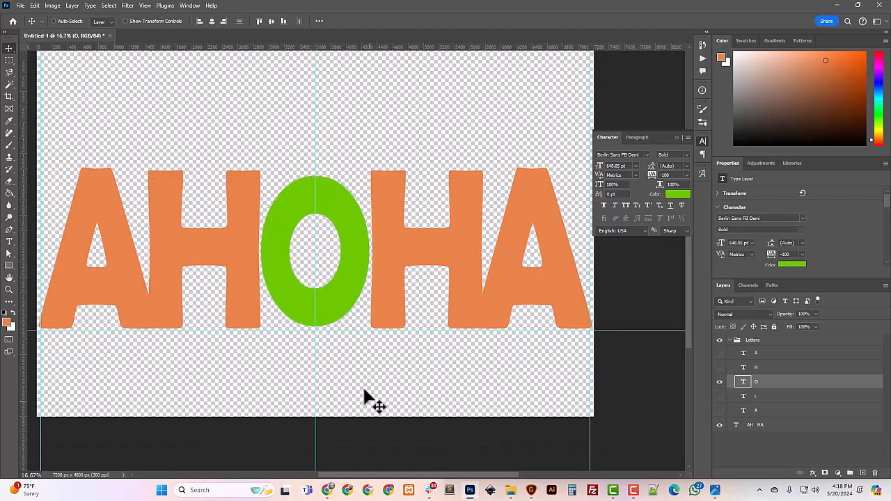
pyautogui.click(761, 429)
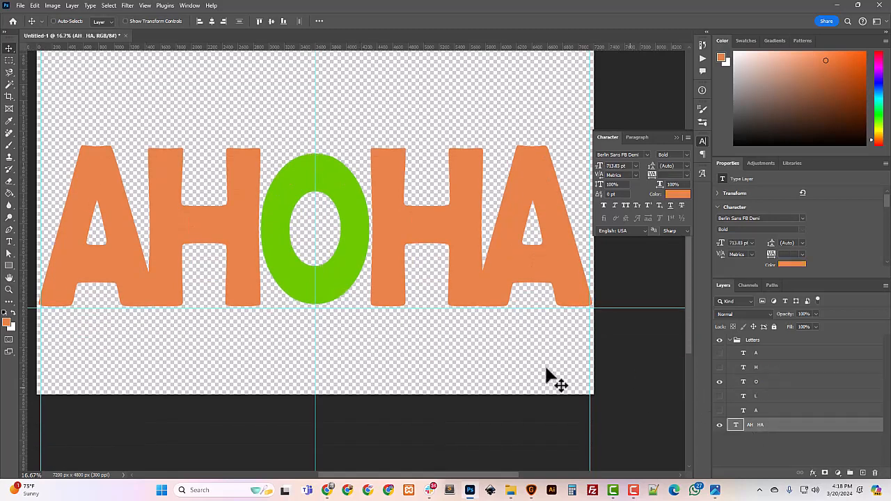
pyautogui.moveTo(520, 307); pyautogui.dragTo(521, 308)
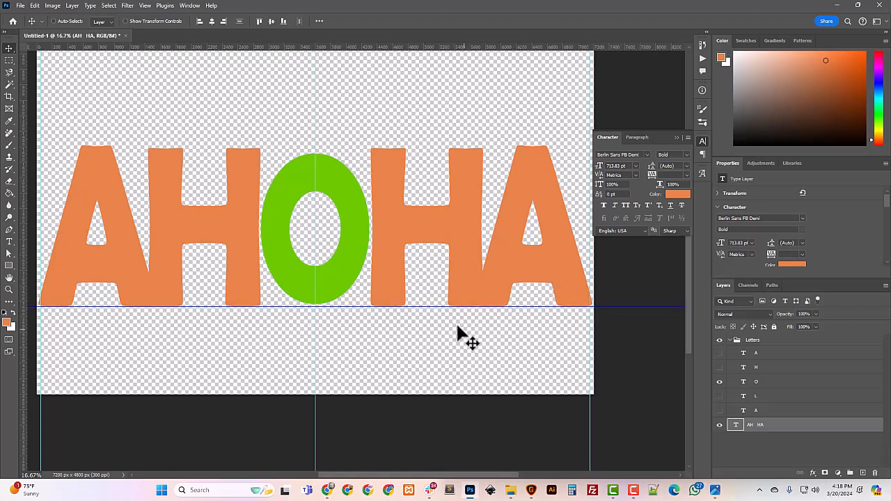
pyautogui.click(758, 385)
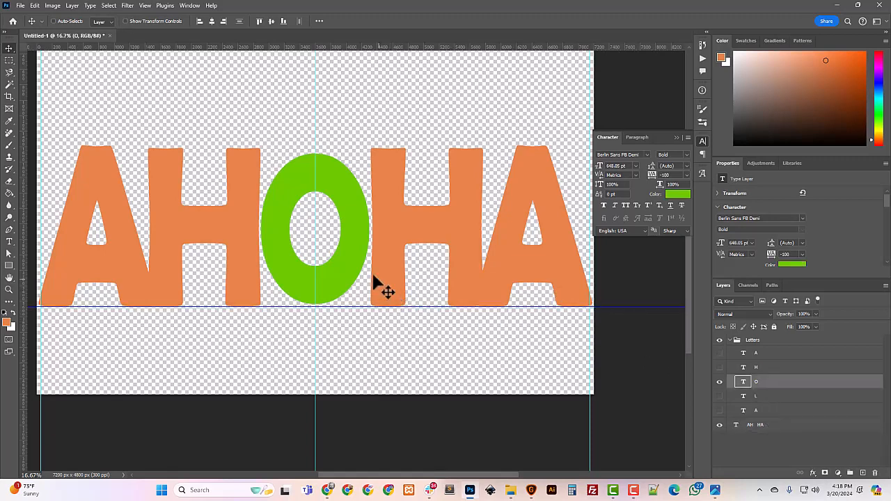
pyautogui.moveTo(342, 272)
pyautogui.mouseDown()
pyautogui.moveTo(342, 233)
pyautogui.moveTo(349, 284)
pyautogui.mouseUp()
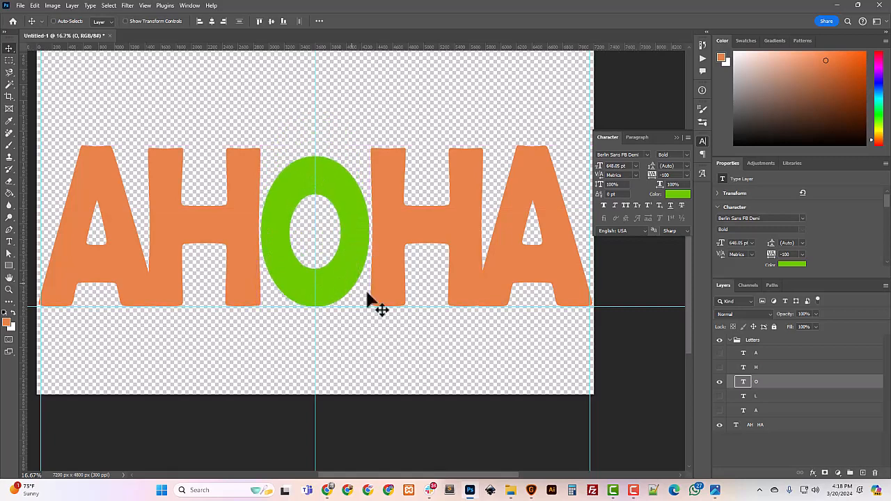
pyautogui.click(759, 427)
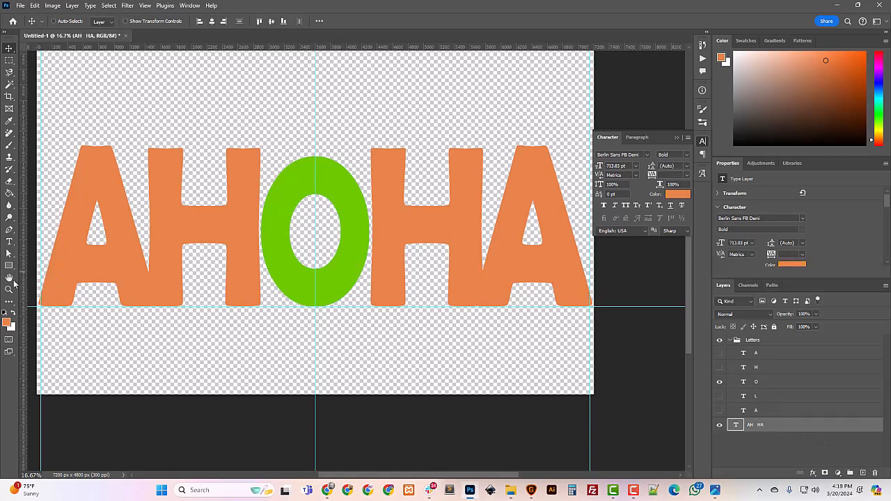
pyautogui.click(9, 244)
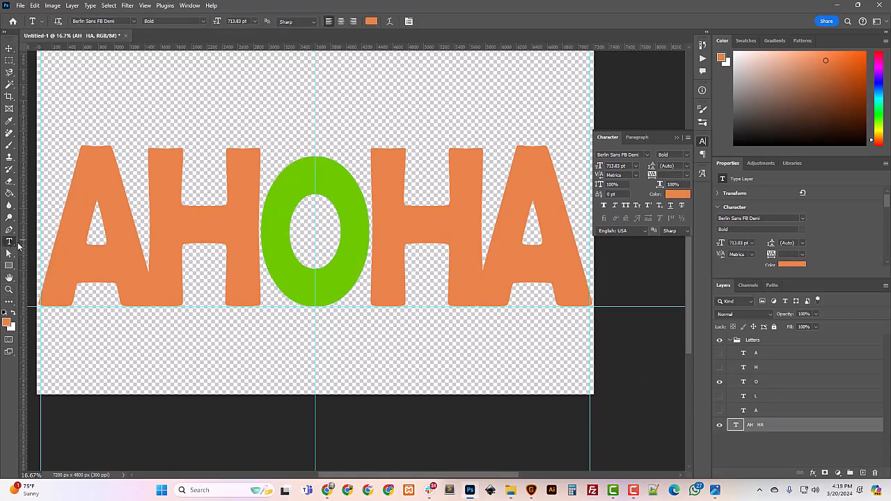
pyautogui.click(262, 252)
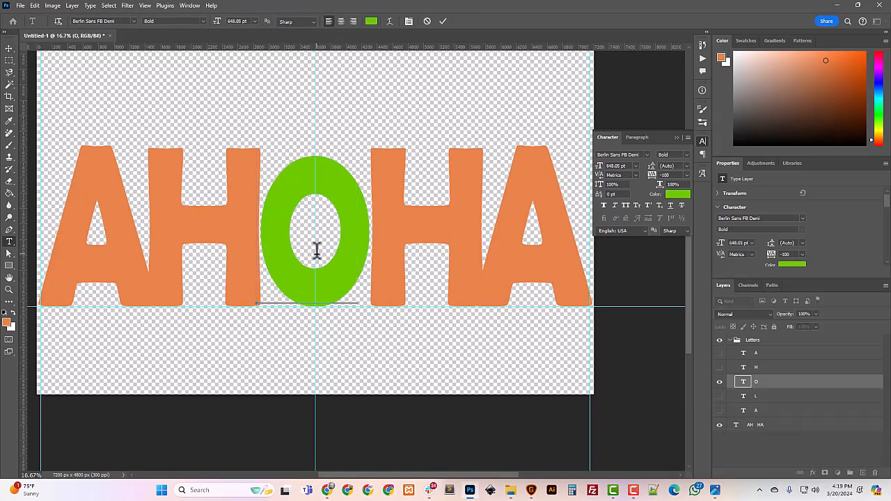
pyautogui.hotkey('ctrl', 'a')
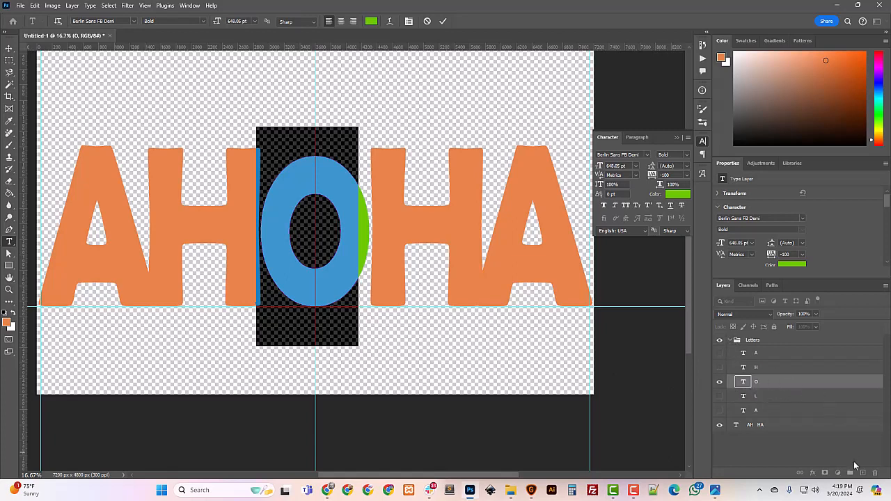
pyautogui.click(776, 393)
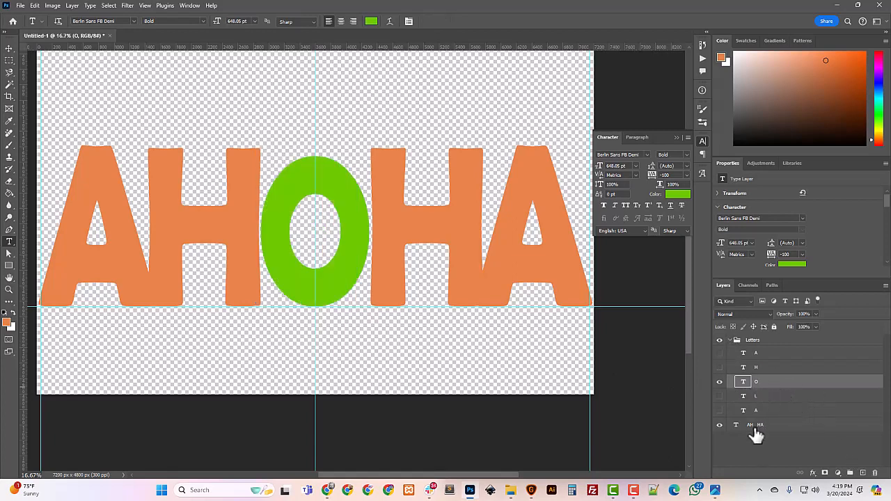
# Step: Set the tracking of only the middle space between the two H's in the base AH HA text to -100
pyautogui.click(754, 426)
pyautogui.click(550, 261)
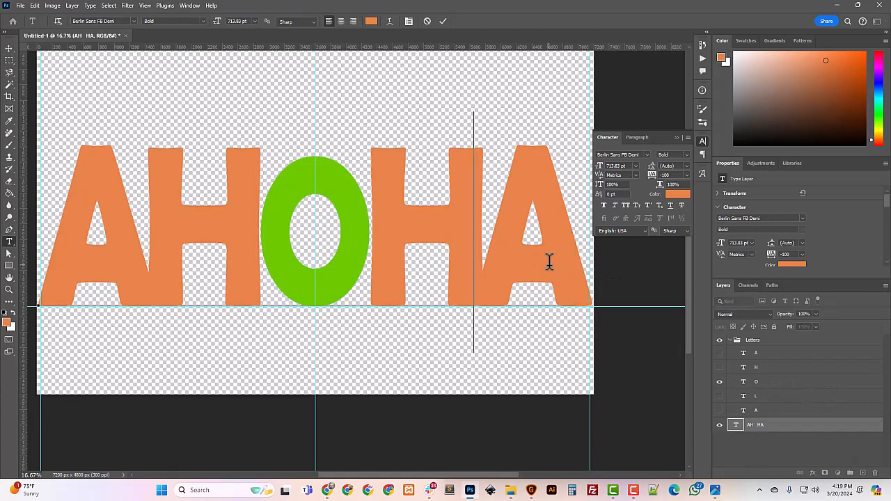
pyautogui.press('Left')
pyautogui.hotkey('shift', 'Left')
pyautogui.hotkey('shift', 'Left')
pyautogui.hotkey('shift', 'Left')
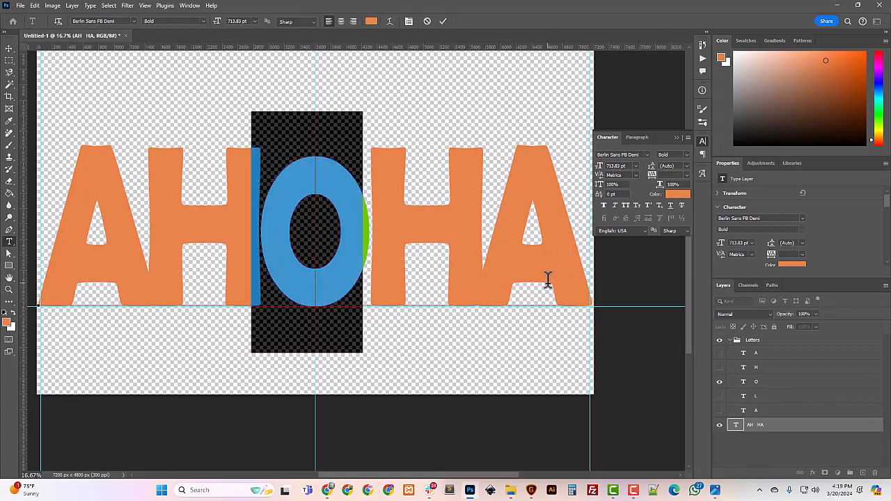
pyautogui.press('Right')
pyautogui.press('Left')
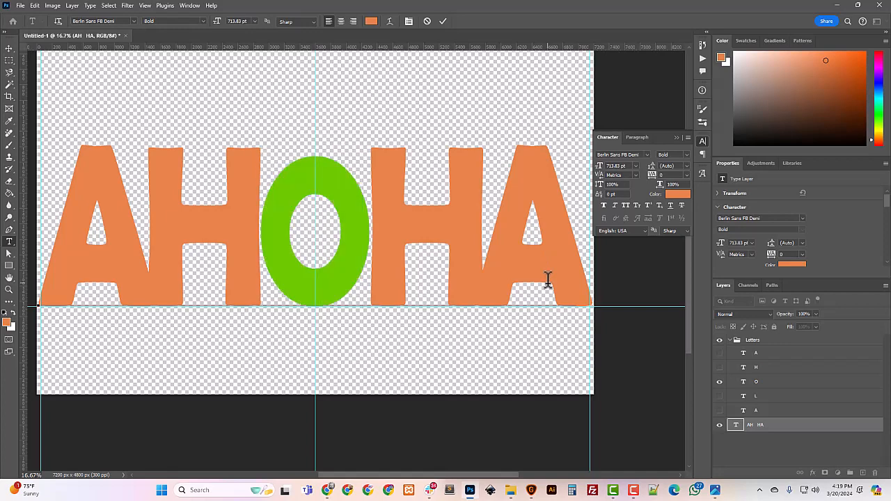
pyautogui.hotkey('shift', 'Left')
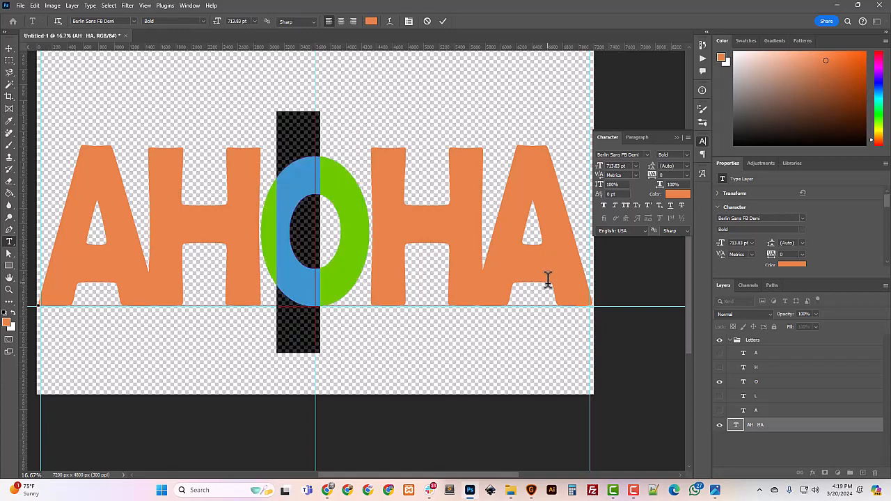
pyautogui.hotkey('shift', 'Left')
pyautogui.hotkey('shift', 'Right')
pyautogui.write('-100')
pyautogui.press('Return')
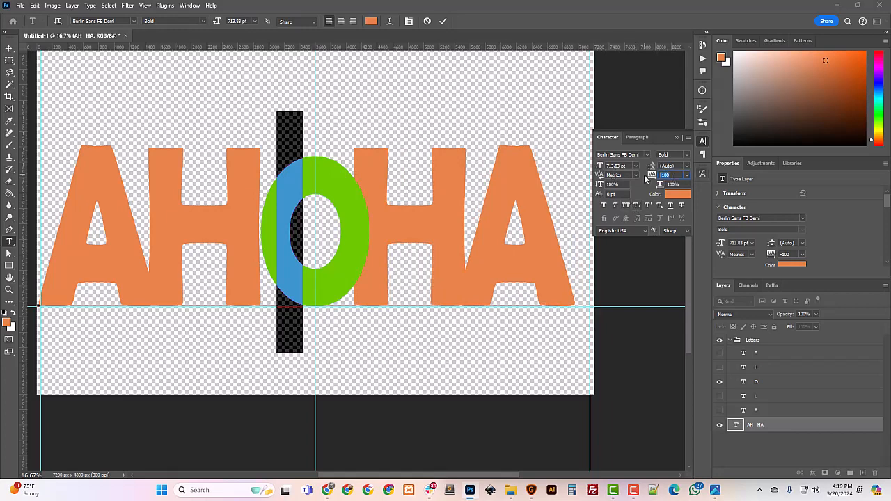
# Step: Refine the tracking of the selected space, trying -50, -75 and -25 and settling on -35
pyautogui.write('-50')
pyautogui.press('Return')
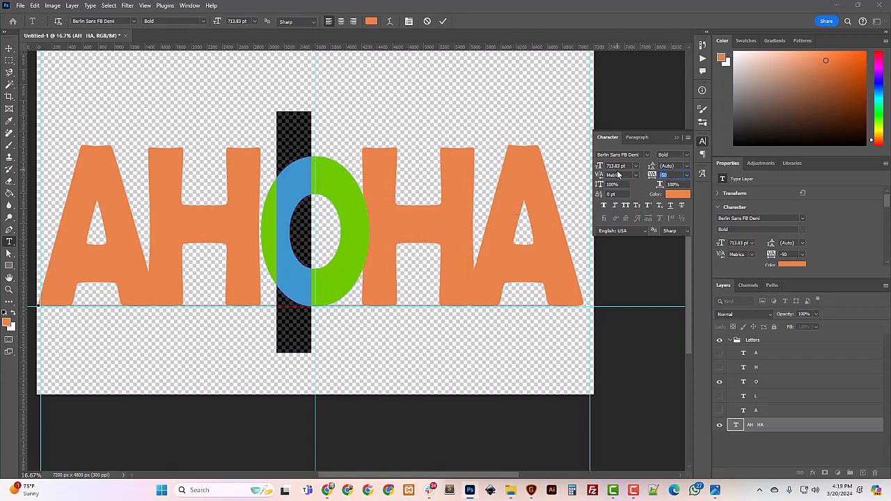
pyautogui.write('-75')
pyautogui.press('Return')
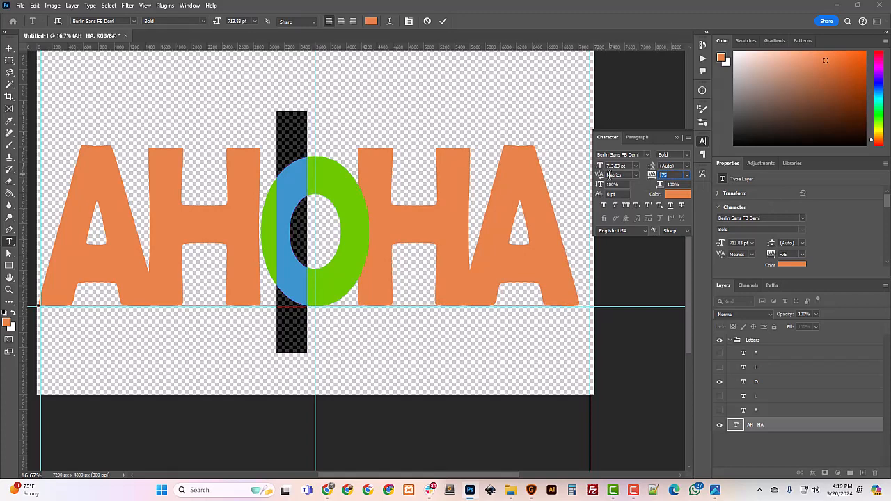
pyautogui.press('Return')
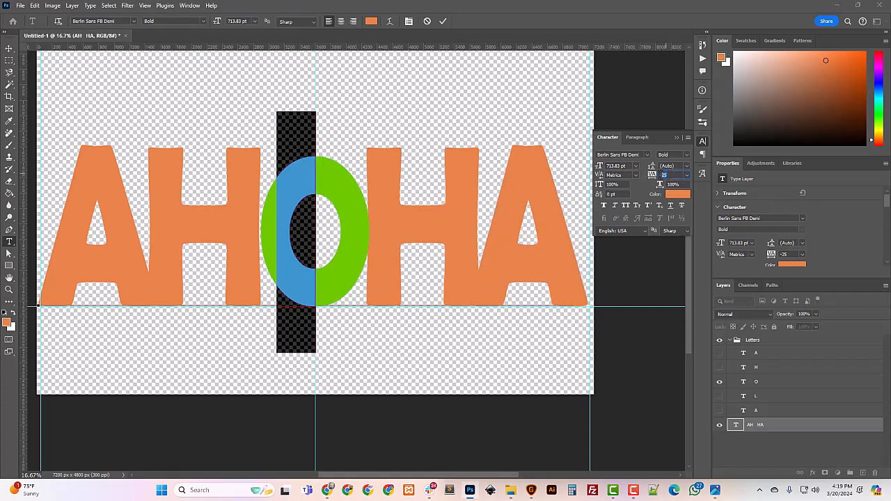
pyautogui.write('-35')
pyautogui.press('Return')
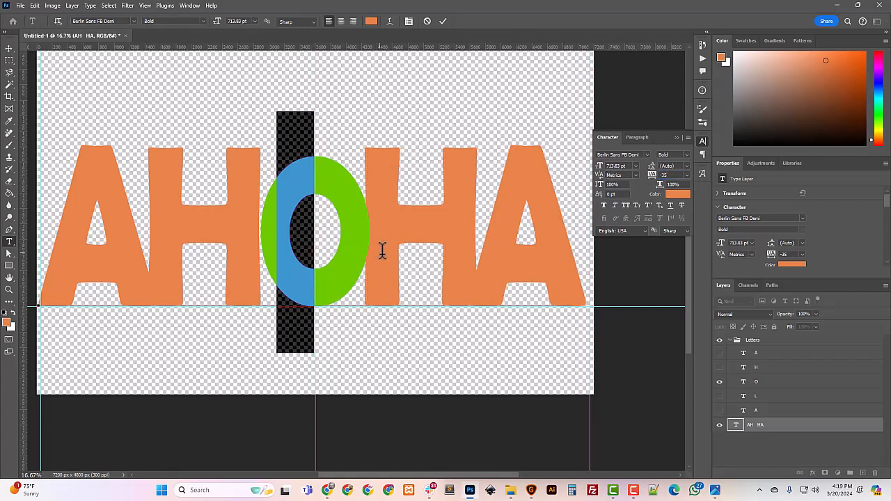
# Step: Center the AH HA text horizontally on the canvas and nudge it sideways until its gaps on both sides of the O look even
pyautogui.click(749, 425)
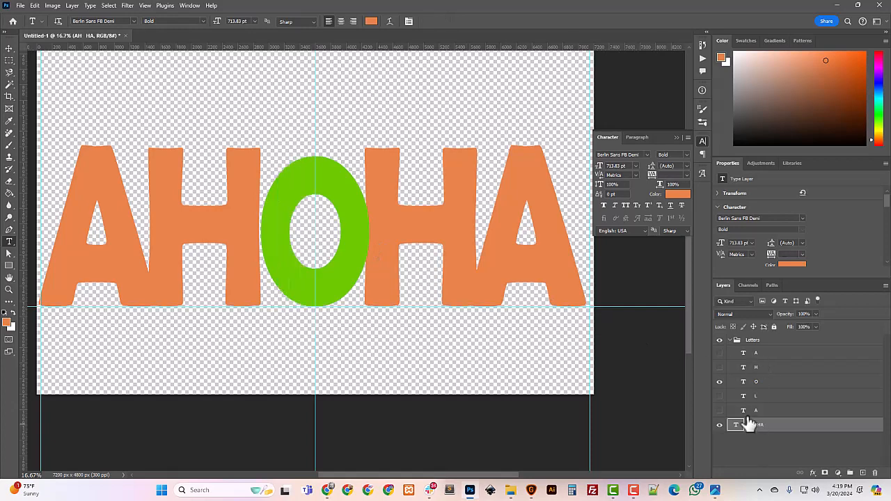
pyautogui.click(9, 49)
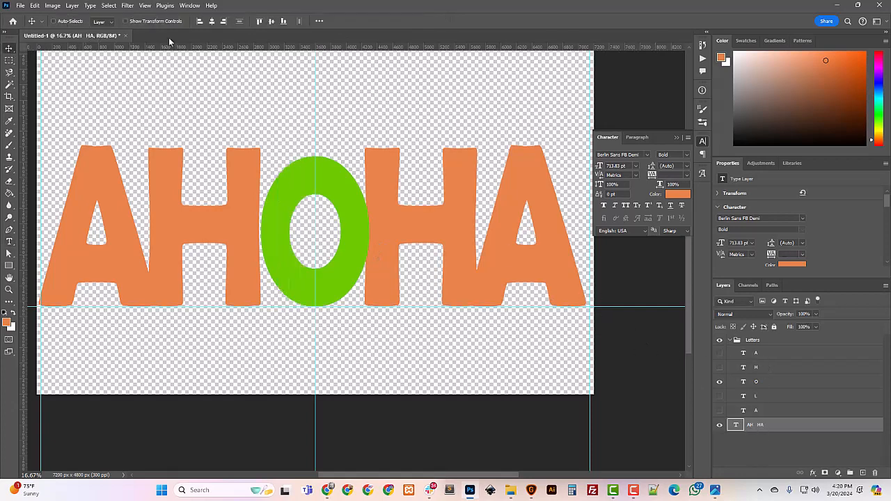
pyautogui.click(212, 22)
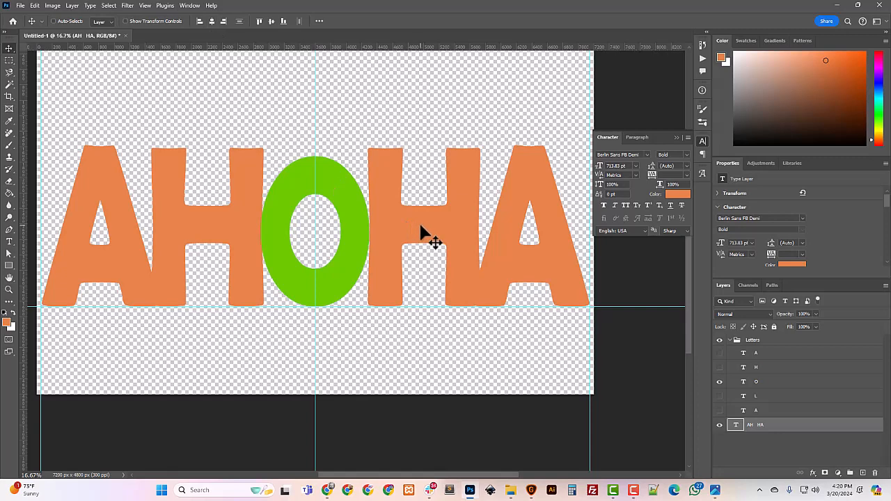
pyautogui.press('Left')
pyautogui.press('Left')
pyautogui.press('Left')
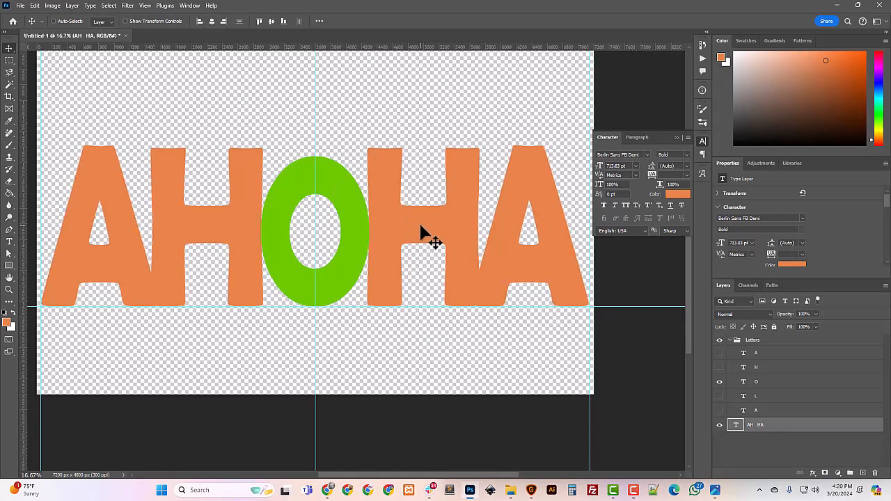
pyautogui.press('Left')
pyautogui.press('Left')
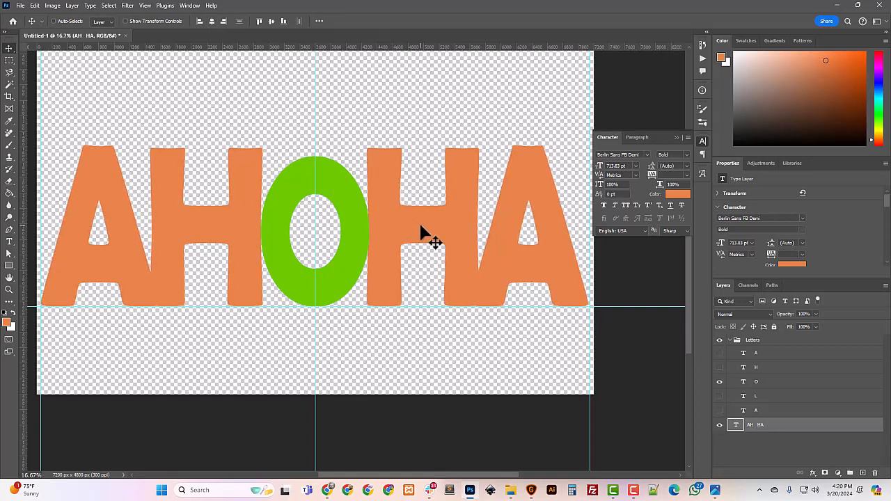
pyautogui.click(781, 384)
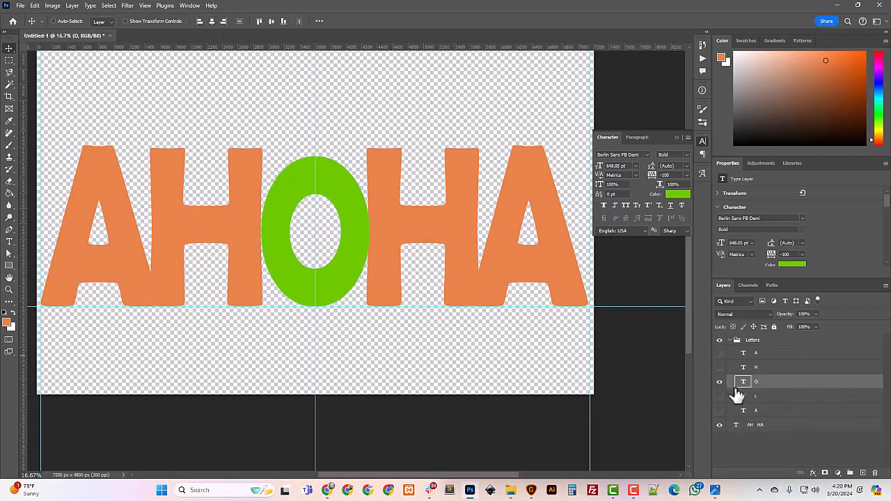
pyautogui.click(764, 428)
pyautogui.press('Right')
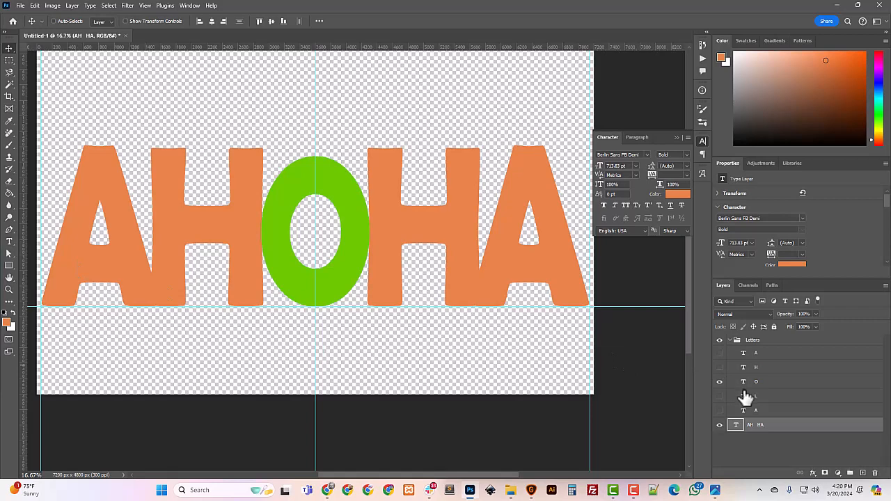
# Step: Show the hidden A, H, L and A letter layers in the Letters group
pyautogui.click(720, 354)
pyautogui.click(720, 367)
pyautogui.click(720, 396)
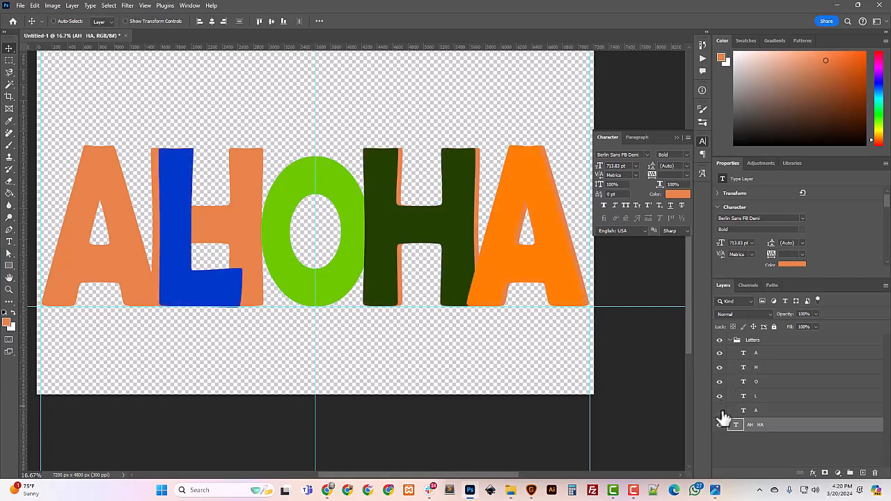
pyautogui.click(720, 410)
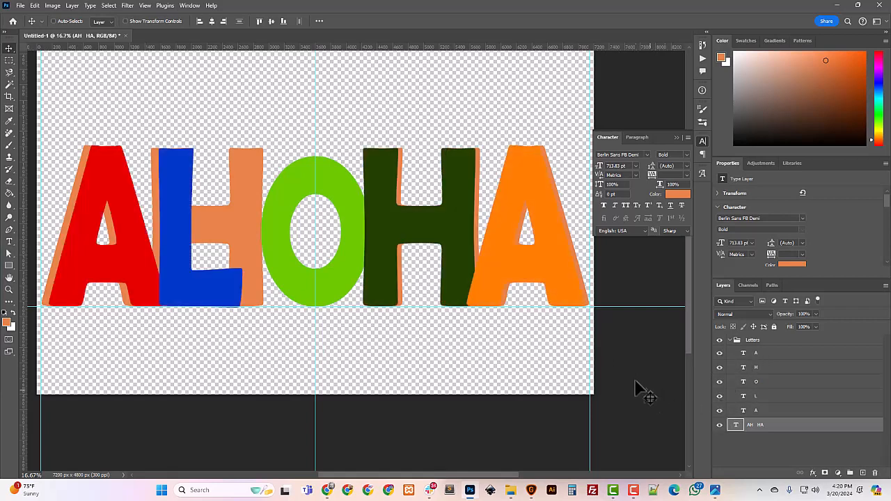
pyautogui.click(756, 354)
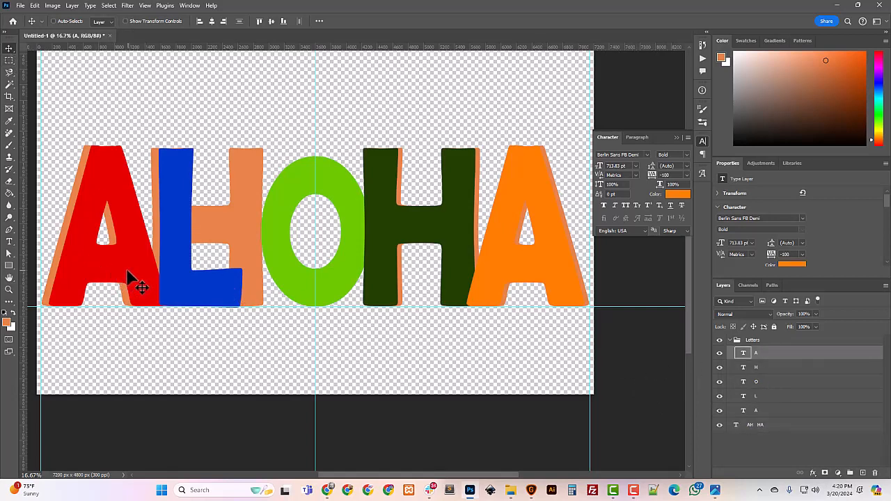
pyautogui.moveTo(128, 279); pyautogui.dragTo(111, 270)
pyautogui.hotkey('ctrl', 'z')
# Step: Move the red A exactly over the first A of the base text and select the blue L layer
pyautogui.click(739, 415)
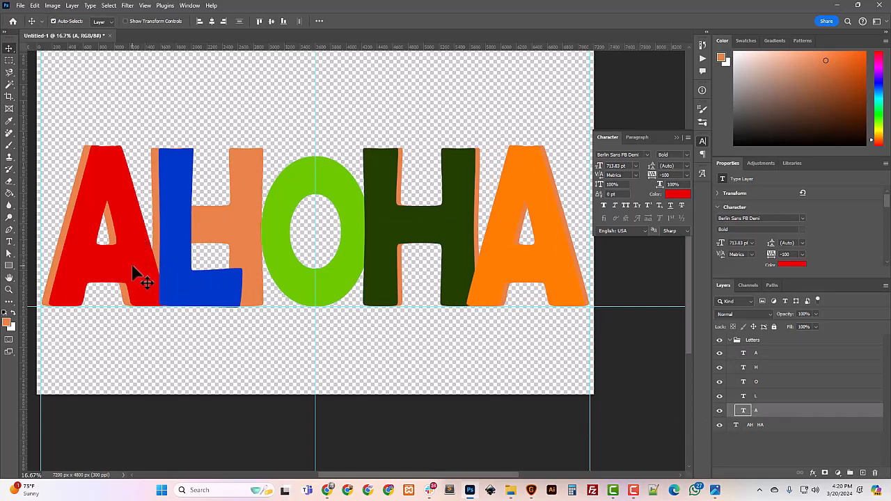
pyautogui.moveTo(134, 271); pyautogui.dragTo(128, 270)
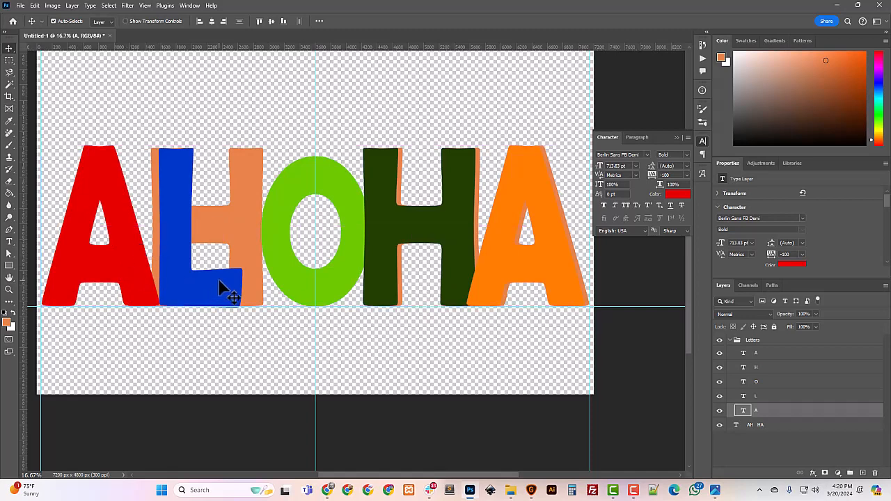
pyautogui.click(760, 398)
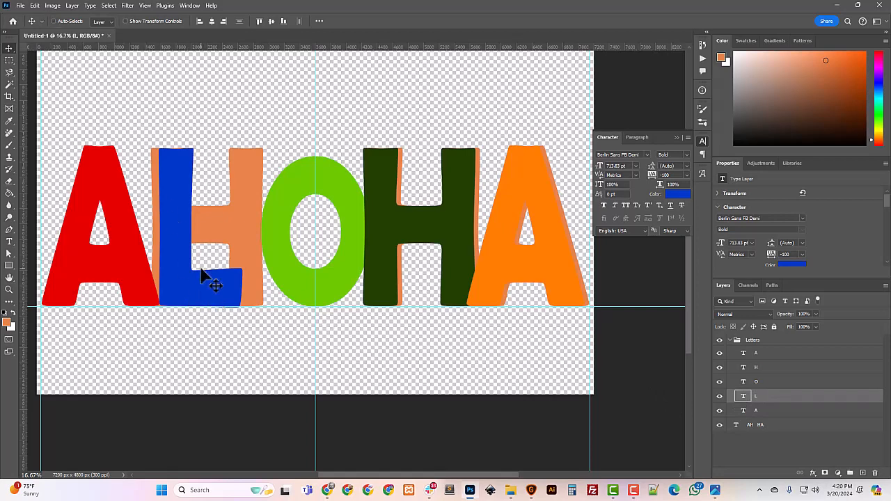
# Step: Align the blue L with the outer edge of the base text's first H and stretch it horizontally to about 140% width, slightly overlapping the O
pyautogui.moveTo(218, 299); pyautogui.dragTo(206, 296)
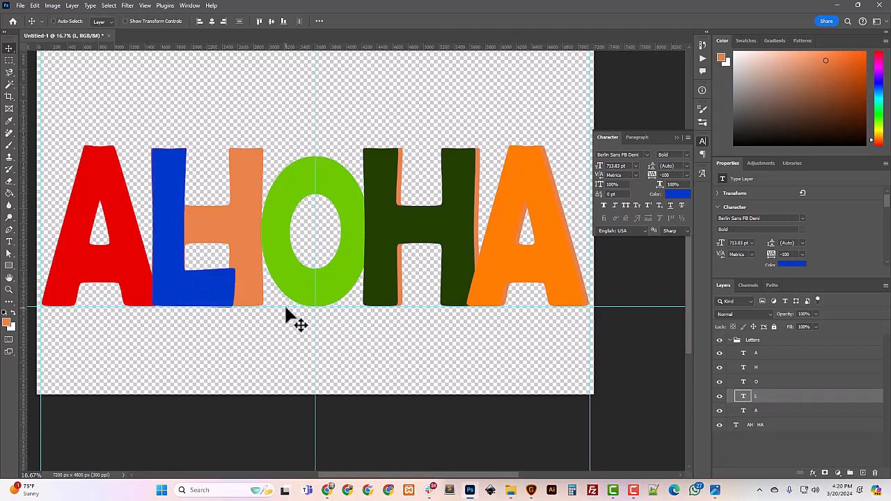
pyautogui.hotkey('ctrl', 't')
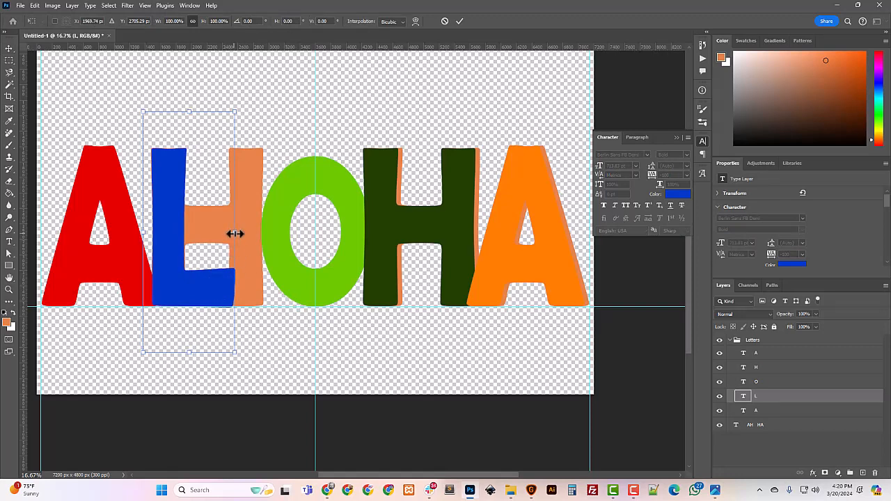
pyautogui.moveTo(235, 234); pyautogui.dragTo(263, 237)
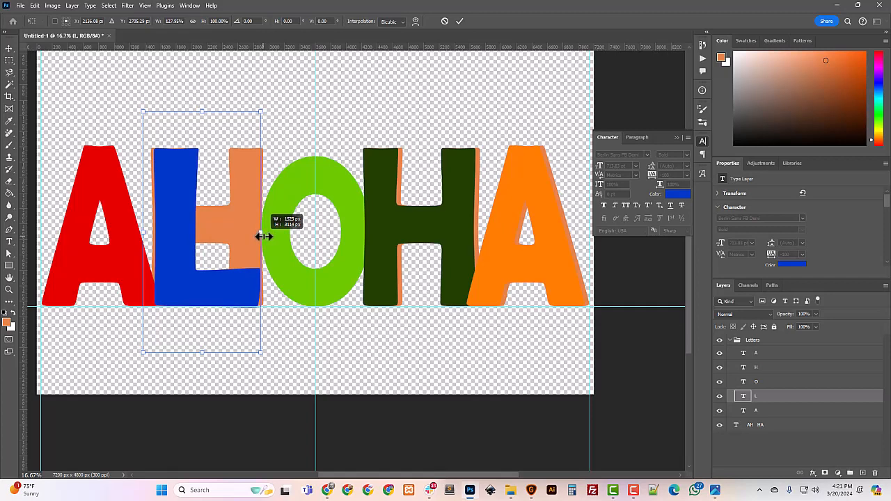
pyautogui.moveTo(264, 237); pyautogui.dragTo(264, 237)
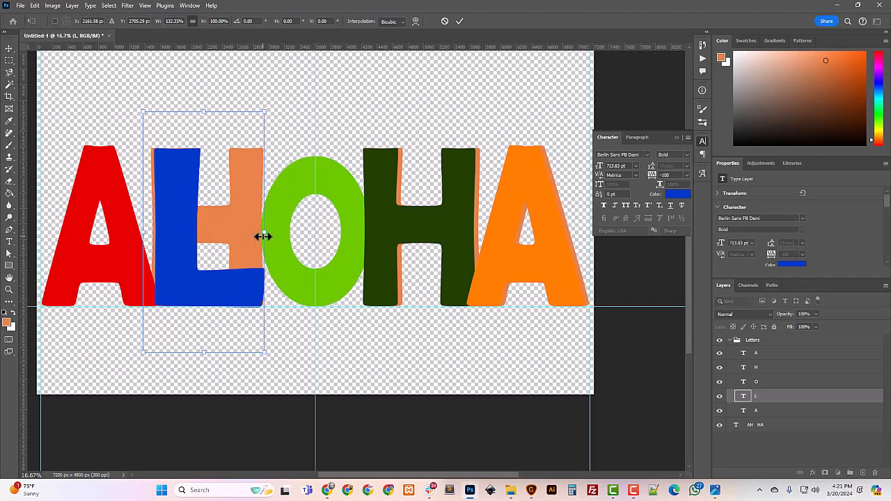
pyautogui.press('Left')
pyautogui.press('Left')
pyautogui.press('Left')
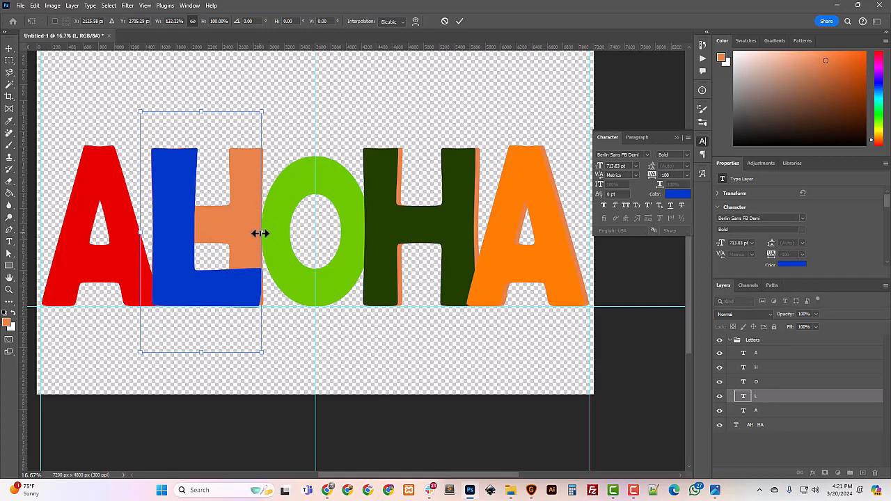
pyautogui.moveTo(262, 234); pyautogui.dragTo(268, 235)
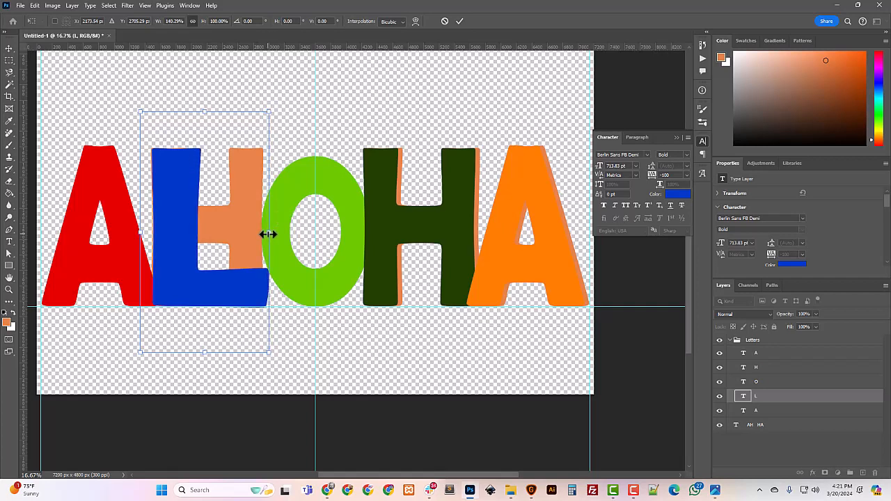
pyautogui.press('Left')
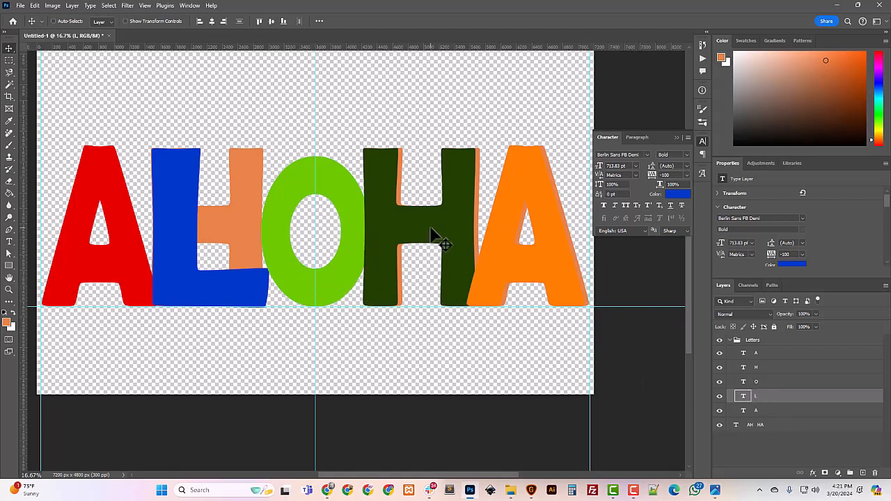
# Step: Undo the accidental move of the L, select the dark green H layer and nudge it exactly over the second H of the base text
pyautogui.moveTo(432, 229); pyautogui.dragTo(455, 238)
pyautogui.hotkey('ctrl', 'z')
pyautogui.click(746, 368)
pyautogui.hotkey('shift', 'Right')
pyautogui.hotkey('shift', 'Right')
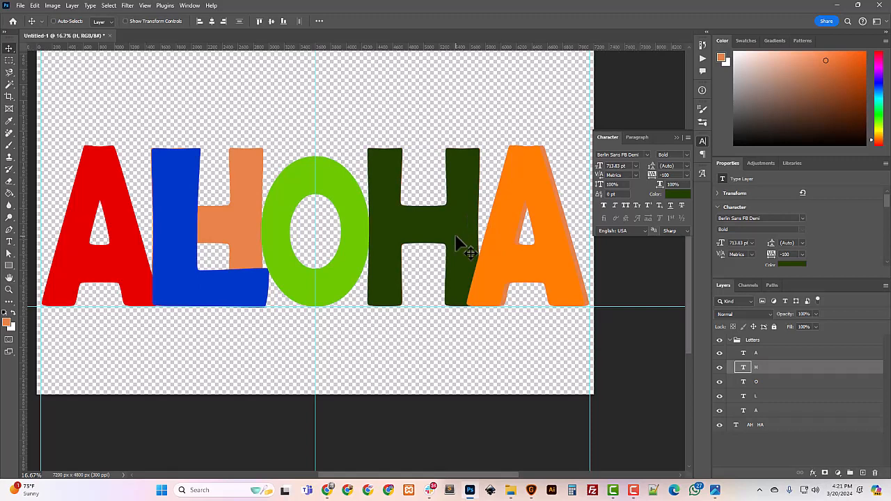
# Step: Nudge the orange A exactly over the last A of the base text and hide the AH HA base layer
pyautogui.click(750, 353)
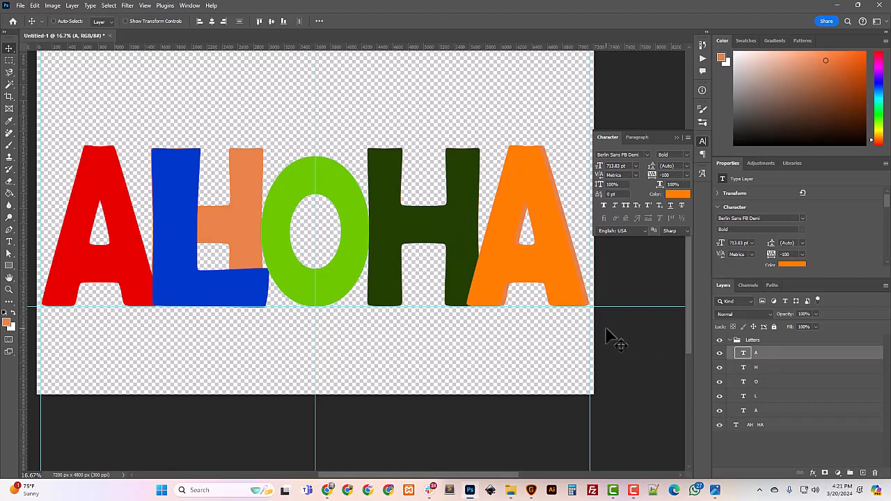
pyautogui.hotkey('shift', 'Right')
pyautogui.hotkey('shift', 'Right')
pyautogui.hotkey('shift', 'Right')
pyautogui.hotkey('shift', 'Right')
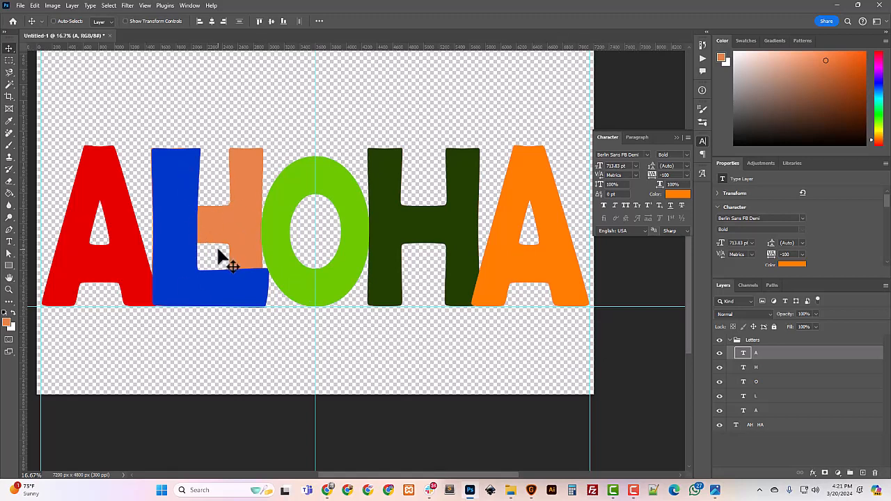
pyautogui.click(720, 425)
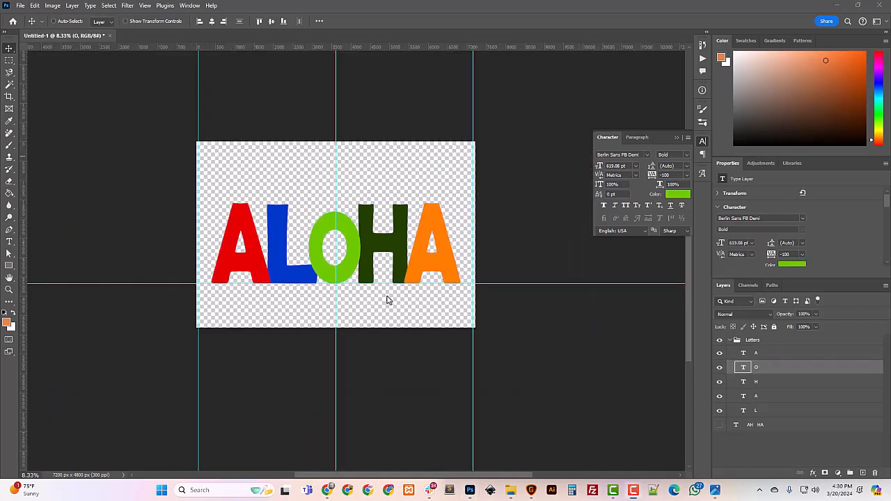
pyautogui.click(354, 11)
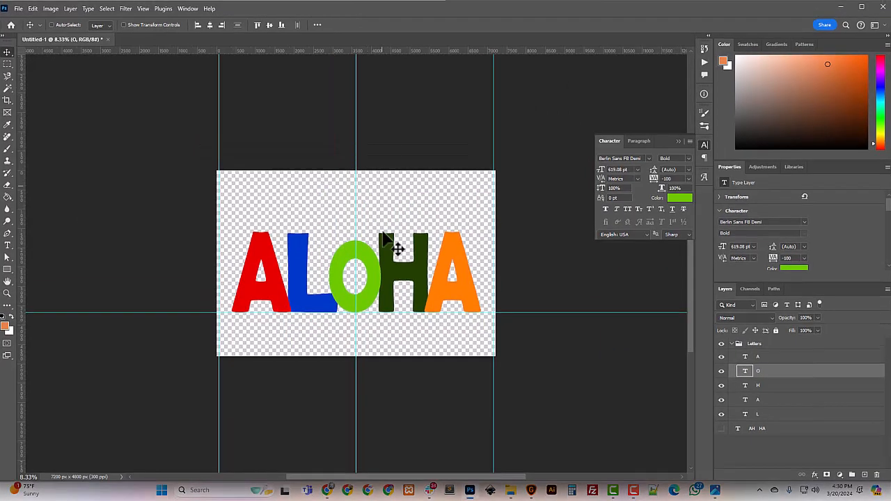
pyautogui.hotkey('ctrl', '+')
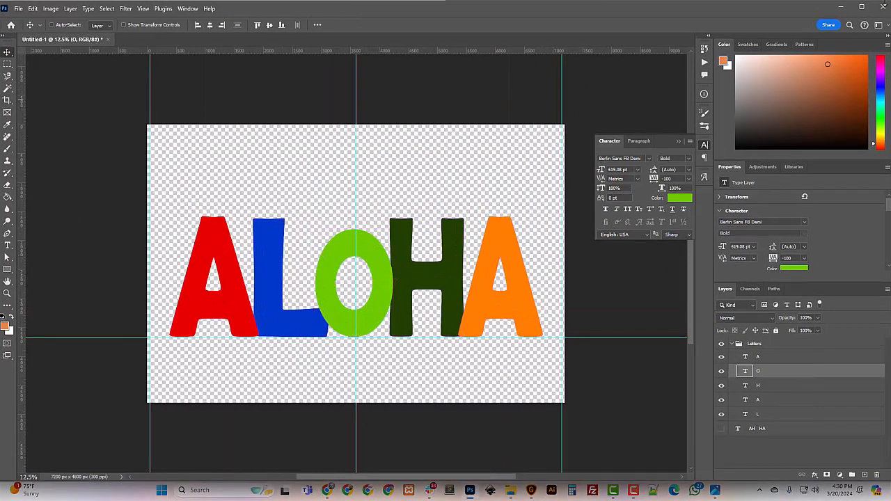
pyautogui.click(862, 8)
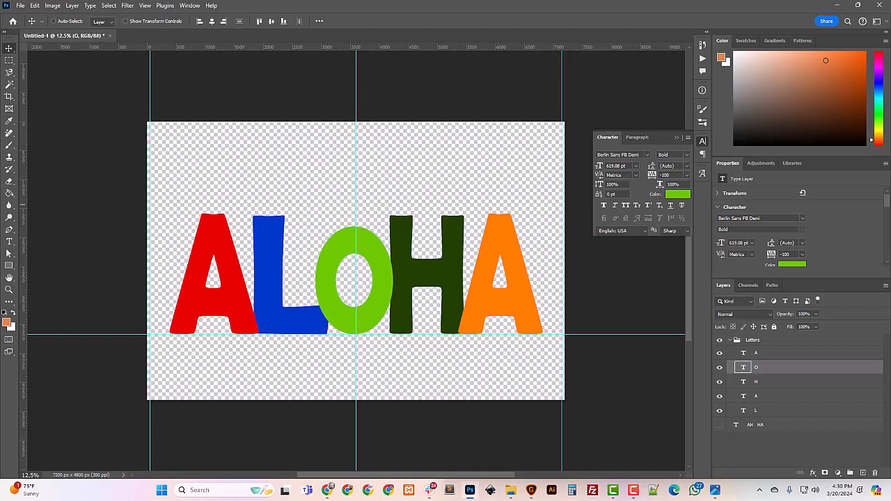
# Step: Select the red A layer and place Aloha_Native_Canoe_Red.psd from the Aloha folder directly above it
pyautogui.moveTo(516, 493)
pyautogui.moveTo(0, 140); pyautogui.dragTo(534, 139)
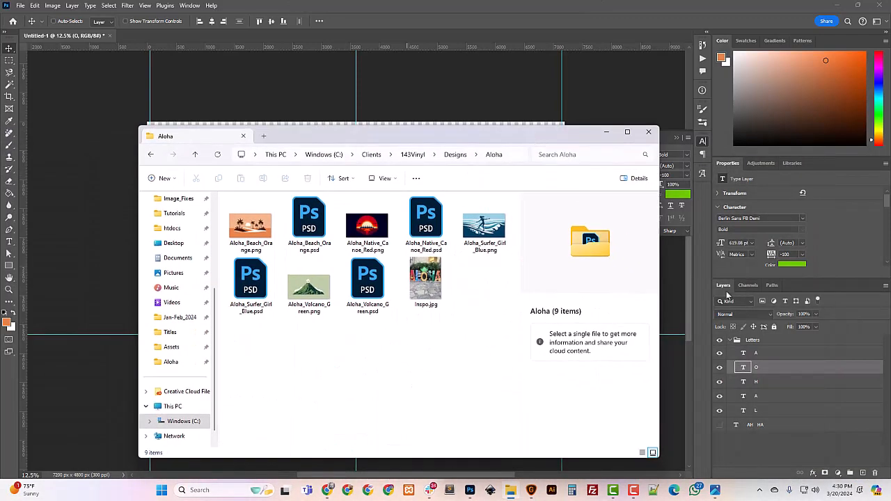
pyautogui.click(755, 411)
pyautogui.click(756, 397)
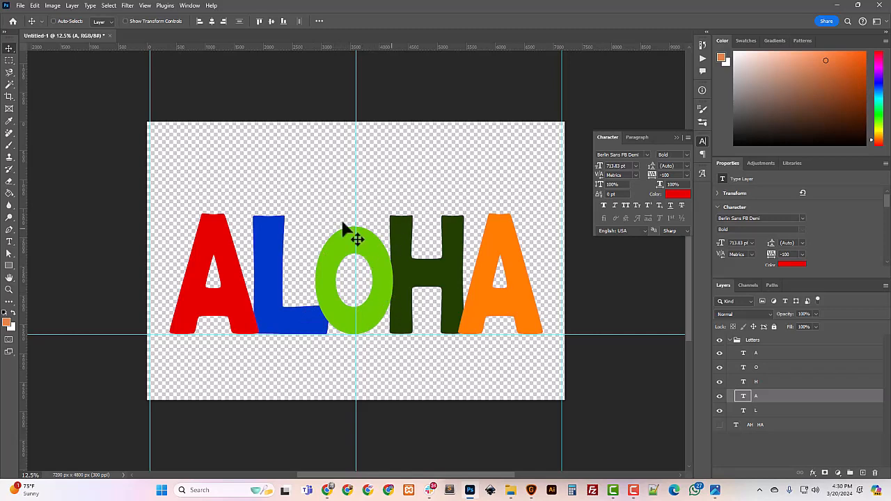
pyautogui.click(512, 491)
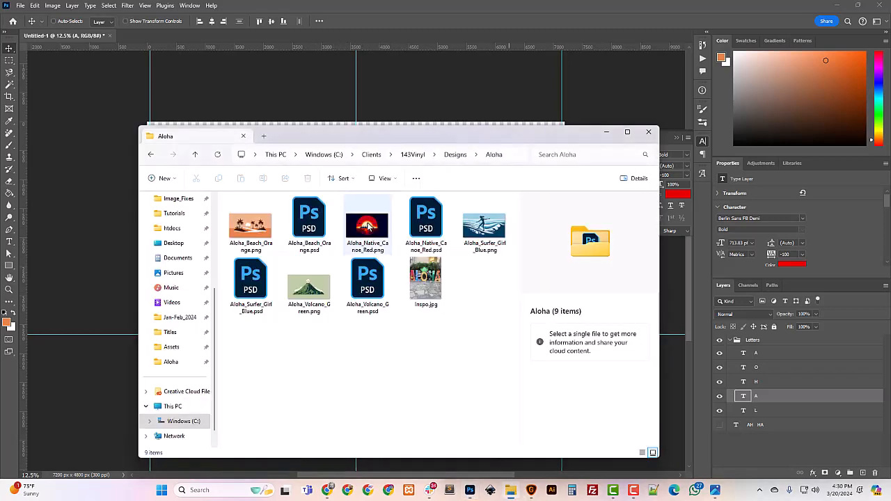
pyautogui.moveTo(308, 139); pyautogui.dragTo(0, 132)
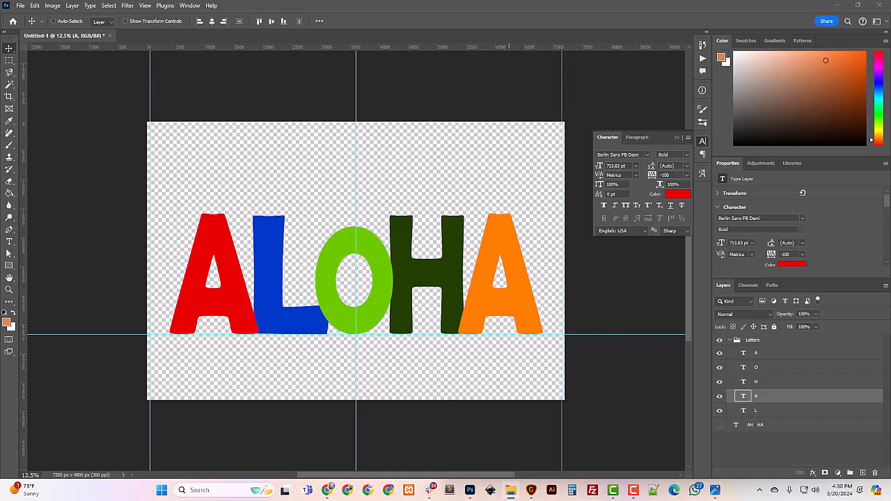
pyautogui.moveTo(0, 320); pyautogui.dragTo(189, 285)
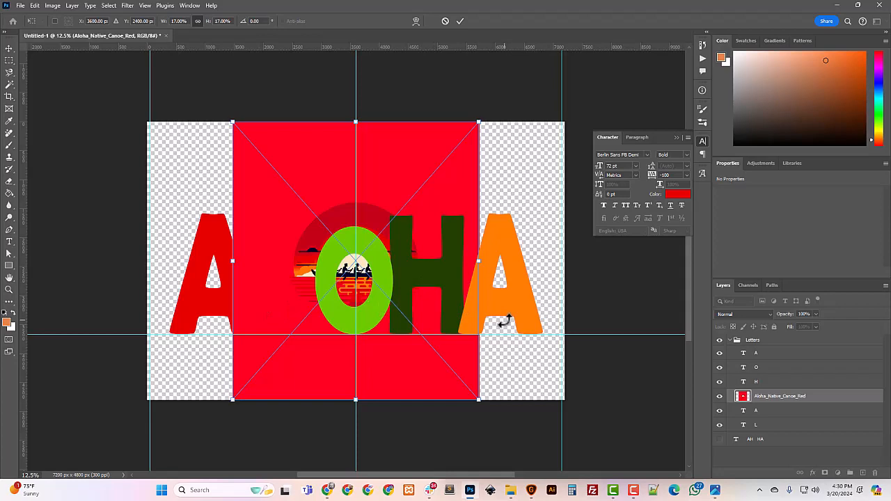
pyautogui.press('Return')
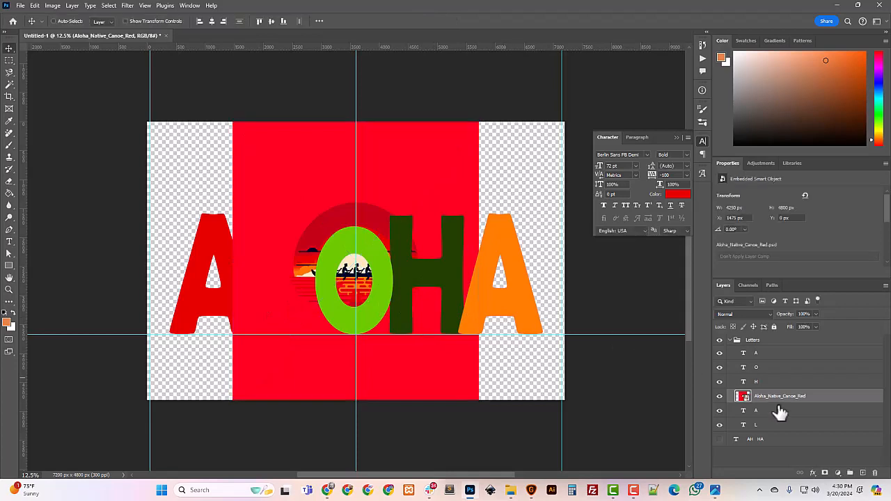
# Step: Clip the canoe artwork to the red A and reposition it so the sunset and rowers sit inside the letter
pyautogui.rightClick(771, 408)
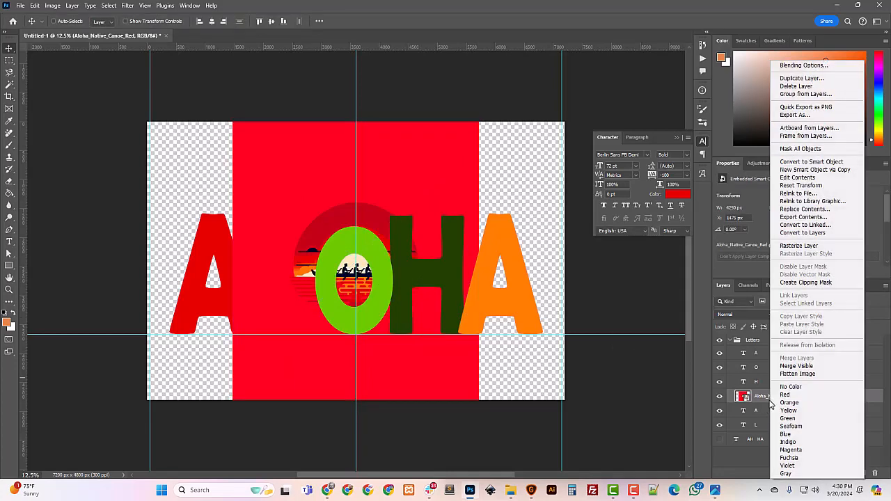
pyautogui.click(794, 283)
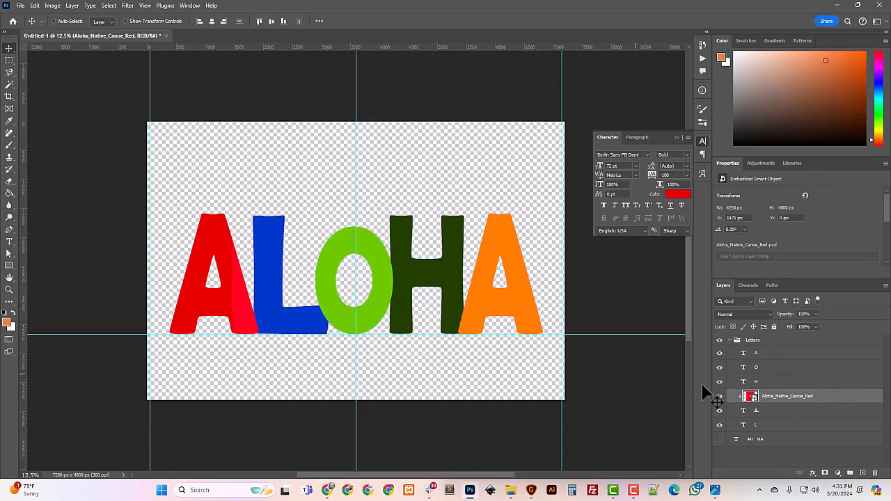
pyautogui.moveTo(388, 360); pyautogui.dragTo(236, 343)
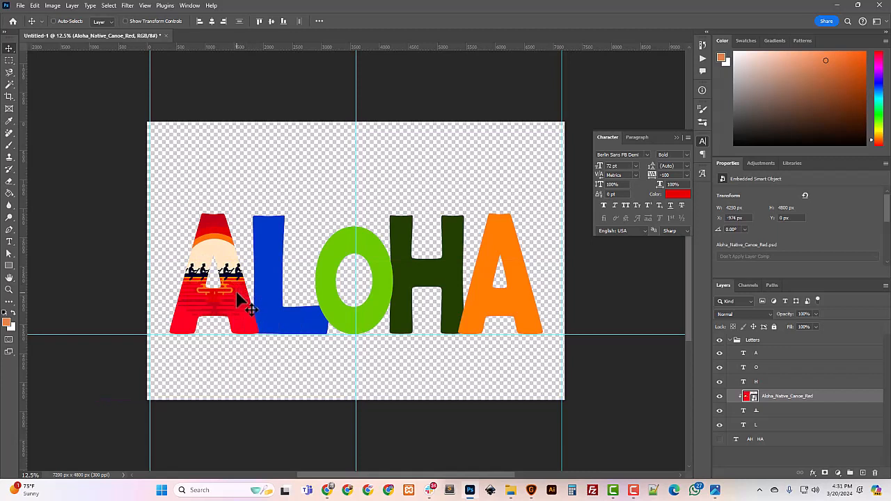
pyautogui.moveTo(241, 296); pyautogui.dragTo(235, 324)
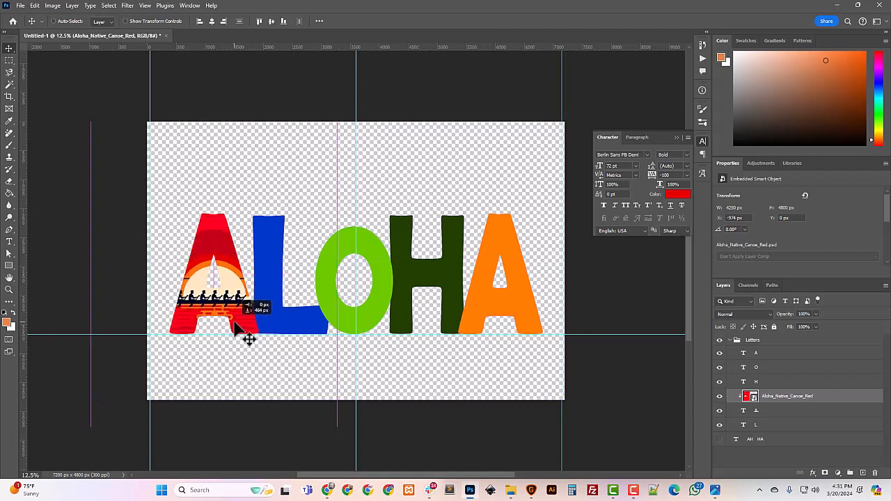
pyautogui.moveTo(234, 322); pyautogui.dragTo(235, 323)
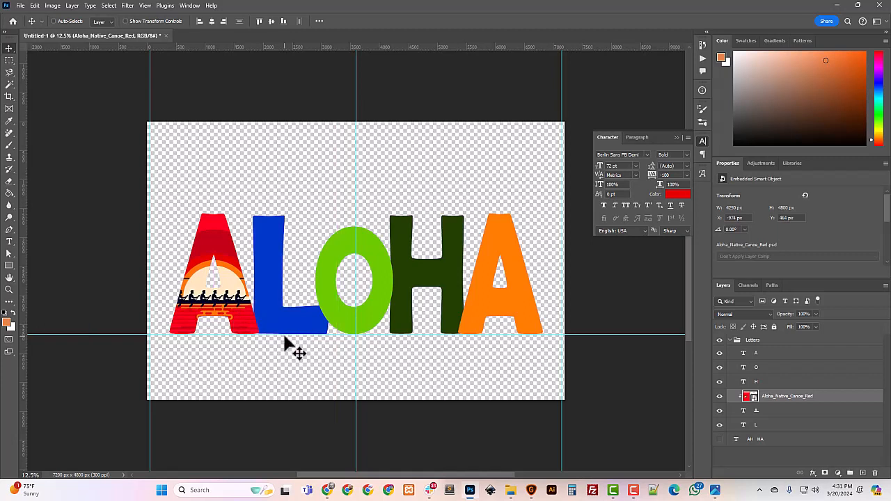
# Step: Scale the canoe artwork proportionally to about 11.87% and nudge it down about 80 px so the whole canoe fits inside the A
pyautogui.hotkey('ctrl', 't')
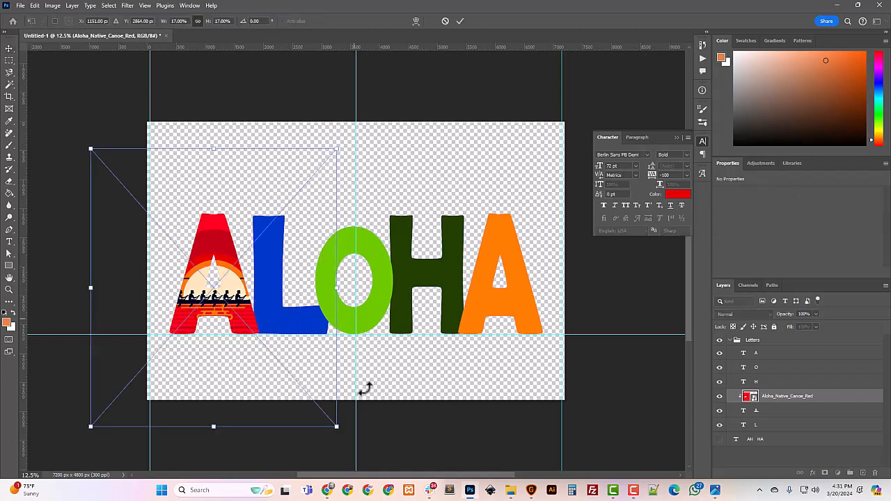
pyautogui.moveTo(336, 425); pyautogui.dragTo(293, 400)
pyautogui.hotkey('ctrl', '+')
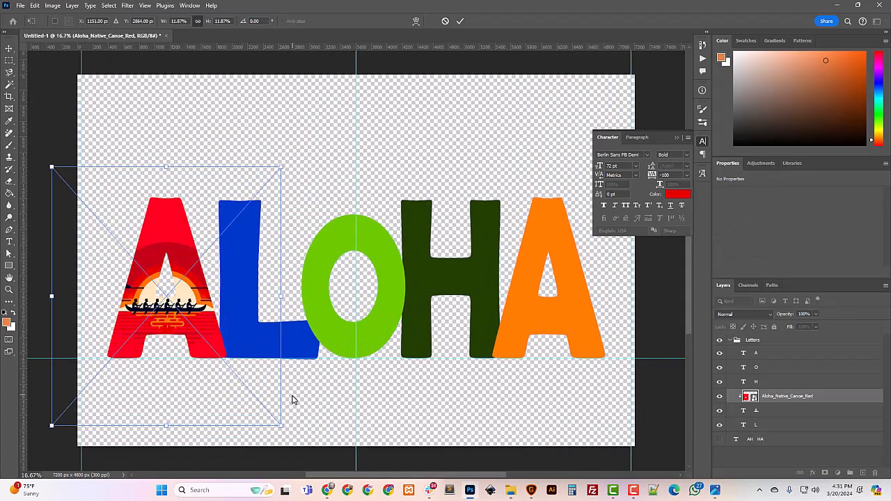
pyautogui.hotkey('shift', 'Down')
pyautogui.hotkey('shift', 'Down')
pyautogui.hotkey('shift', 'Down')
pyautogui.hotkey('shift', 'Down')
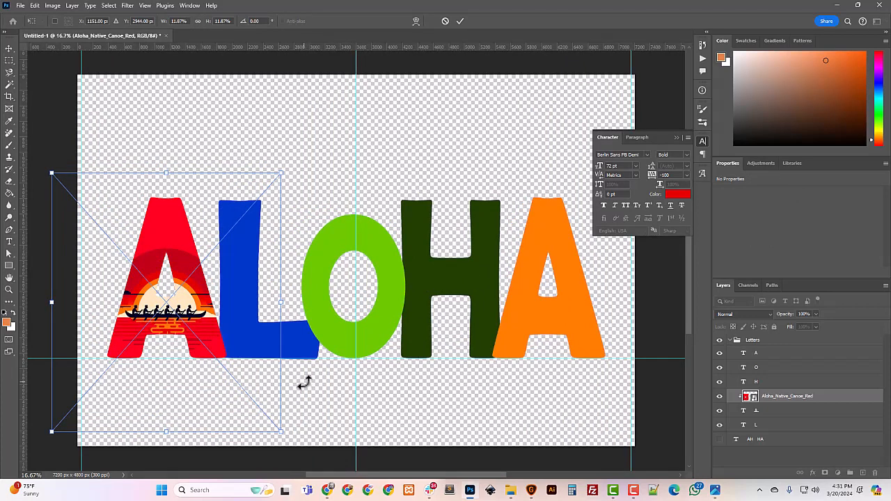
pyautogui.press('Return')
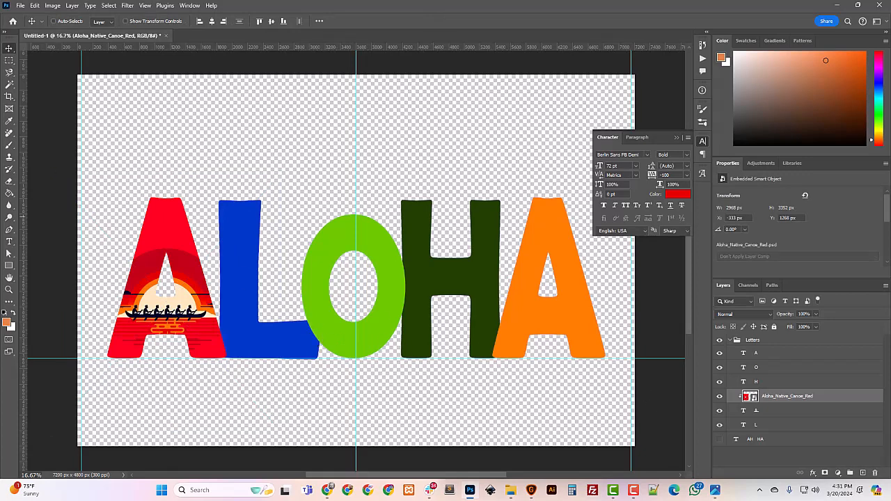
# Step: Place Aloha_Surfer_Girl_Blue.psd directly above the blue L layer
pyautogui.click(766, 427)
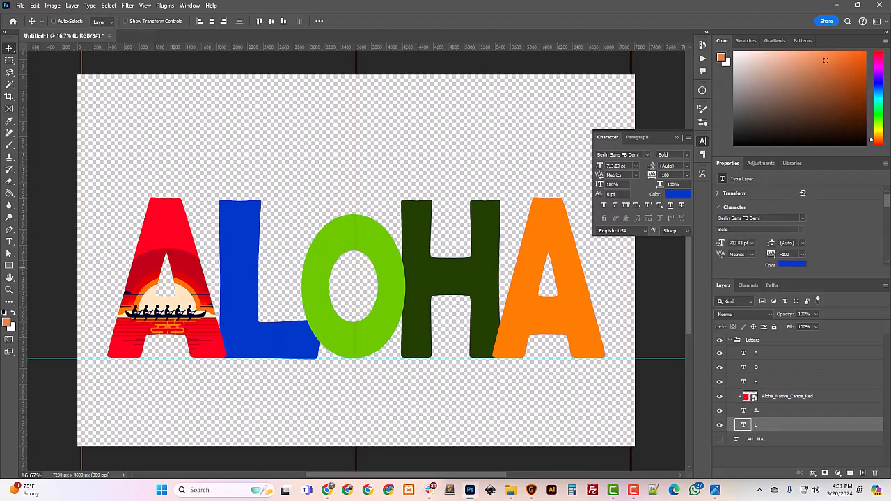
pyautogui.moveTo(1, 268); pyautogui.dragTo(258, 303)
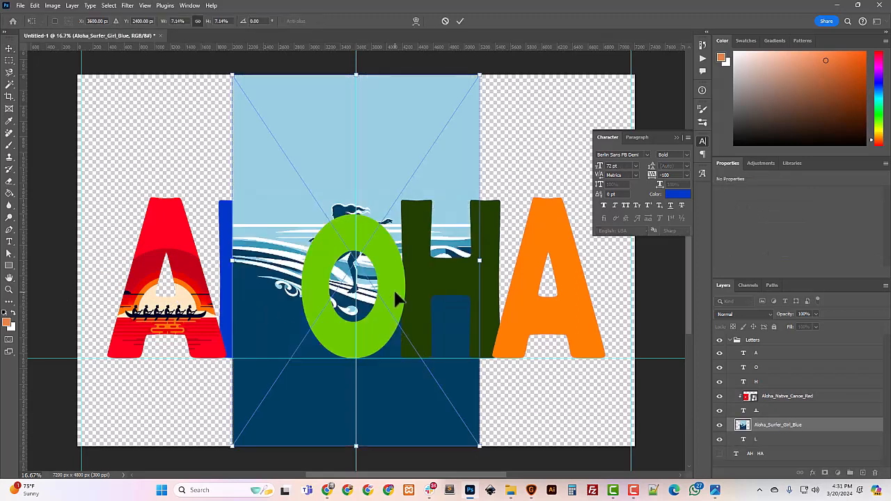
pyautogui.press('Return')
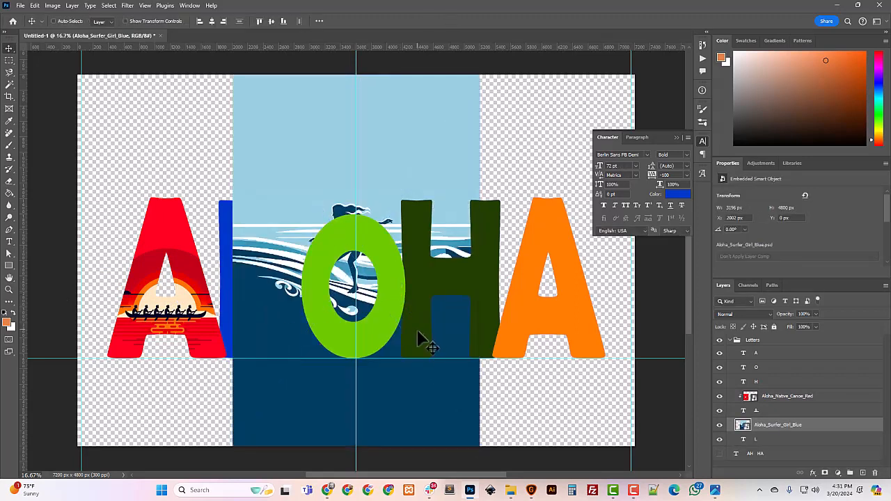
# Step: Move the surfer artwork sideways over the blue L and clip it to that letter
pyautogui.moveTo(432, 345); pyautogui.dragTo(358, 342)
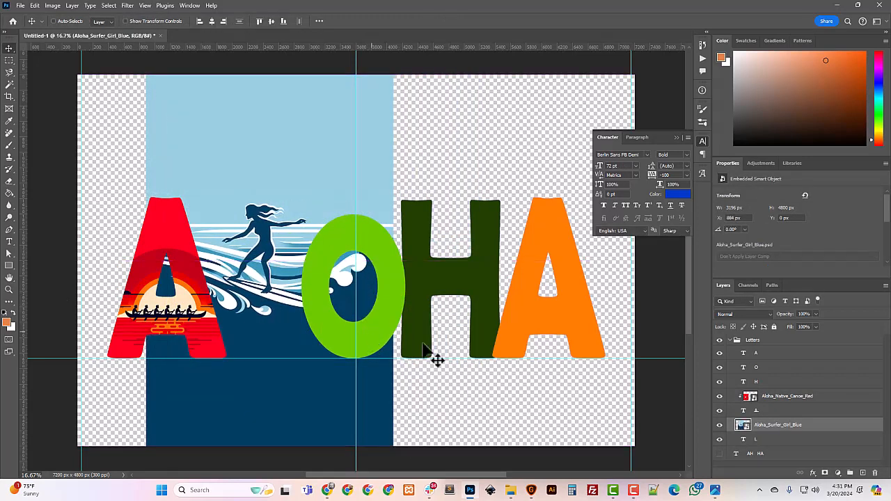
pyautogui.rightClick(764, 432)
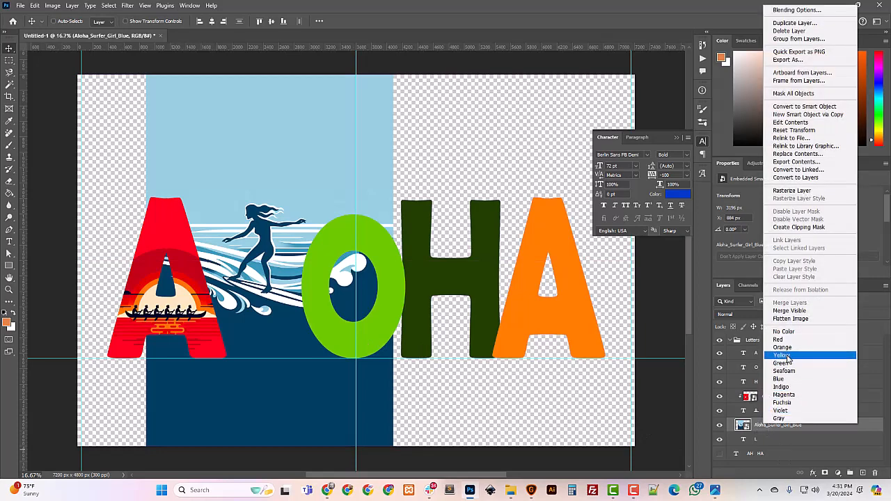
pyautogui.click(804, 228)
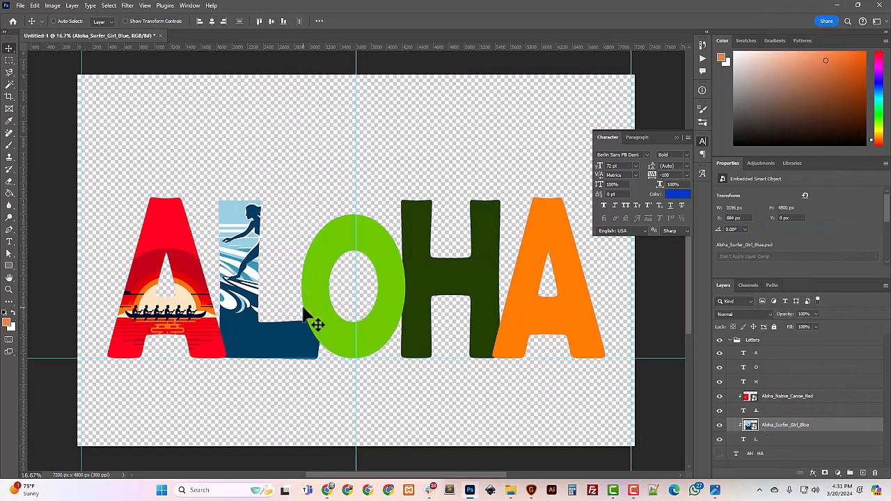
# Step: Scale the surfer artwork proportionally to about 3.29% and position it so the whole surfer sits inside the L's upright stem
pyautogui.hotkey('ctrl', 't')
pyautogui.moveTo(392, 76); pyautogui.dragTo(345, 121)
pyautogui.moveTo(263, 252); pyautogui.dragTo(249, 282)
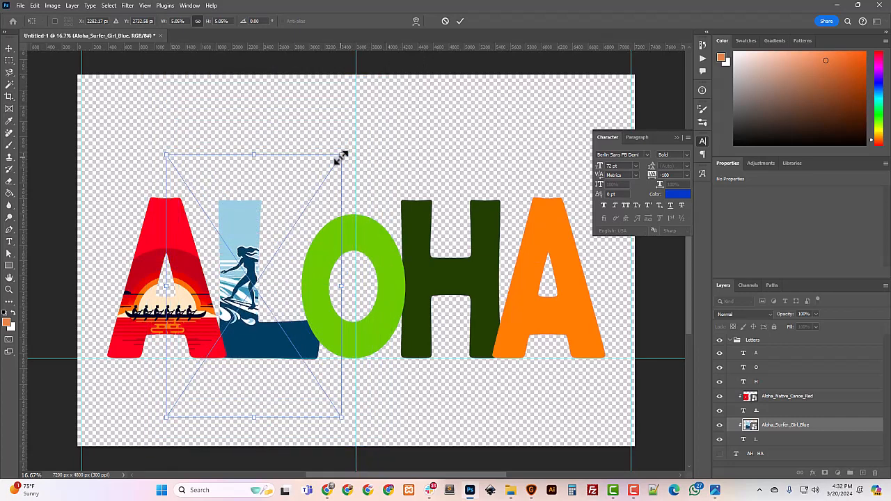
pyautogui.moveTo(341, 156); pyautogui.dragTo(304, 184)
pyautogui.moveTo(277, 288)
pyautogui.mouseDown()
pyautogui.moveTo(268, 291)
pyautogui.moveTo(294, 288)
pyautogui.moveTo(272, 289)
pyautogui.mouseUp()
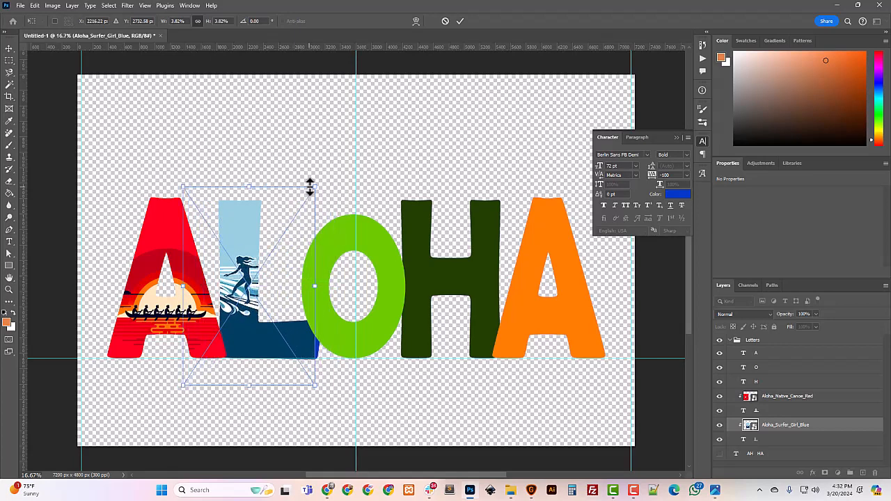
pyautogui.moveTo(317, 185); pyautogui.dragTo(303, 202)
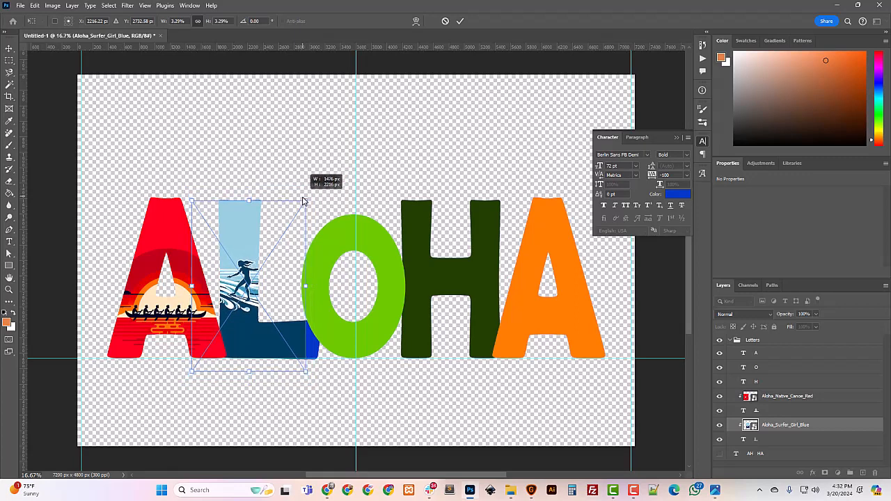
pyautogui.moveTo(278, 276); pyautogui.dragTo(277, 286)
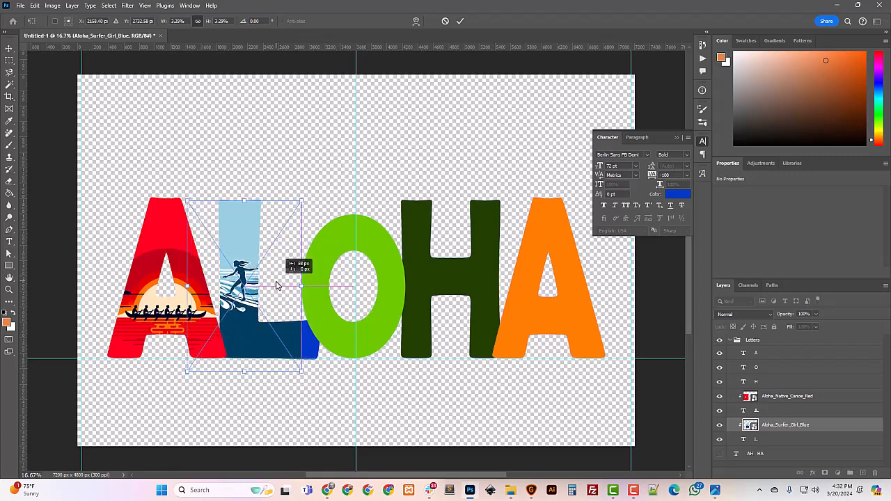
pyautogui.moveTo(276, 284); pyautogui.dragTo(276, 281)
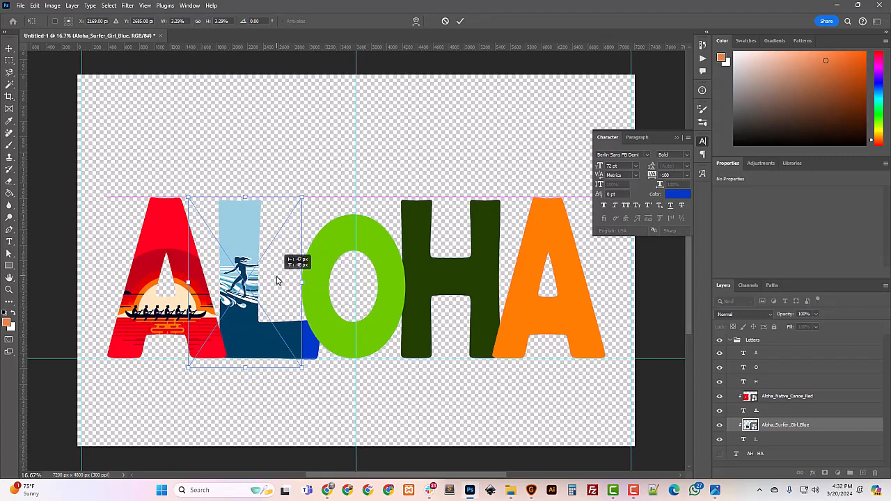
pyautogui.moveTo(276, 280); pyautogui.dragTo(277, 279)
# Step: Shrink the surfer artwork further to about 3.08% and shift it right about 75 px within the L's stem
pyautogui.hotkey('ctrl', '+')
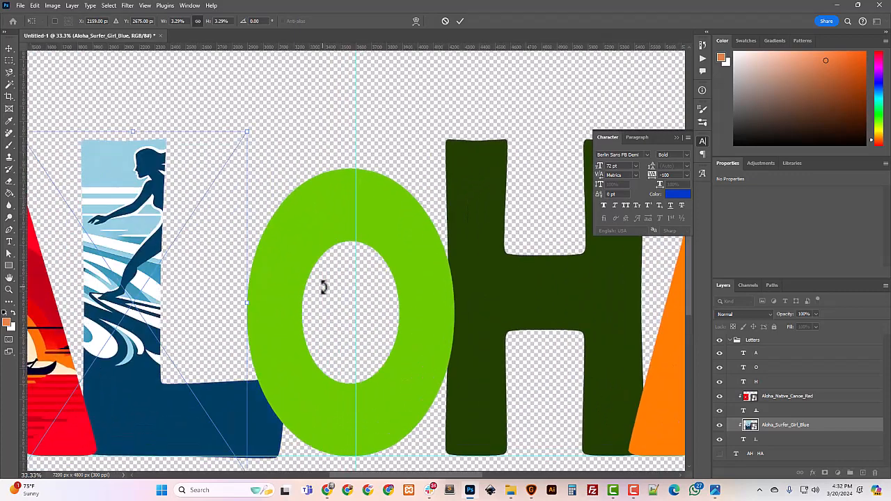
pyautogui.moveTo(247, 131); pyautogui.dragTo(233, 142)
pyautogui.moveTo(186, 293)
pyautogui.mouseDown()
pyautogui.moveTo(176, 288)
pyautogui.moveTo(209, 294)
pyautogui.moveTo(197, 296)
pyautogui.mouseUp()
pyautogui.moveTo(194, 291); pyautogui.dragTo(198, 290)
pyautogui.hotkey('ctrl', '-')
pyautogui.hotkey('ctrl', '-')
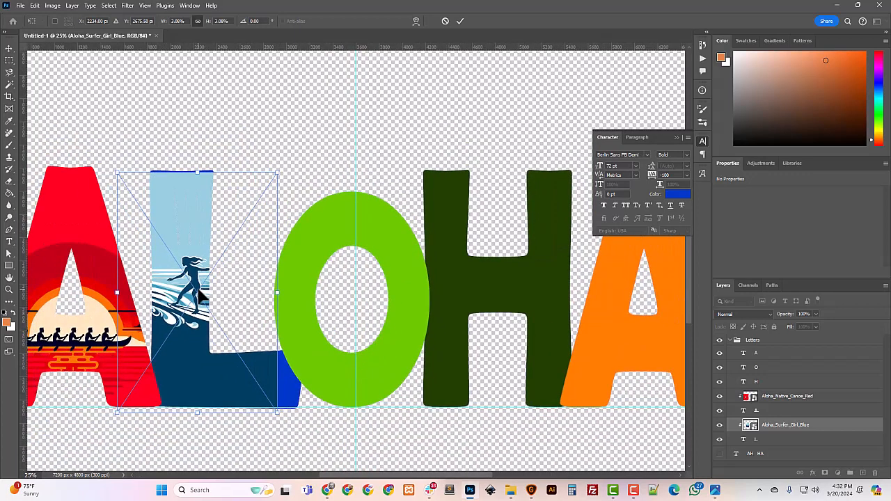
# Step: Nudge the surfer artwork up about 22 px so it covers the L's top edge, and apply the transform
pyautogui.hotkey('shift', 'Up')
pyautogui.hotkey('shift', 'Up')
pyautogui.hotkey('shift', 'Up')
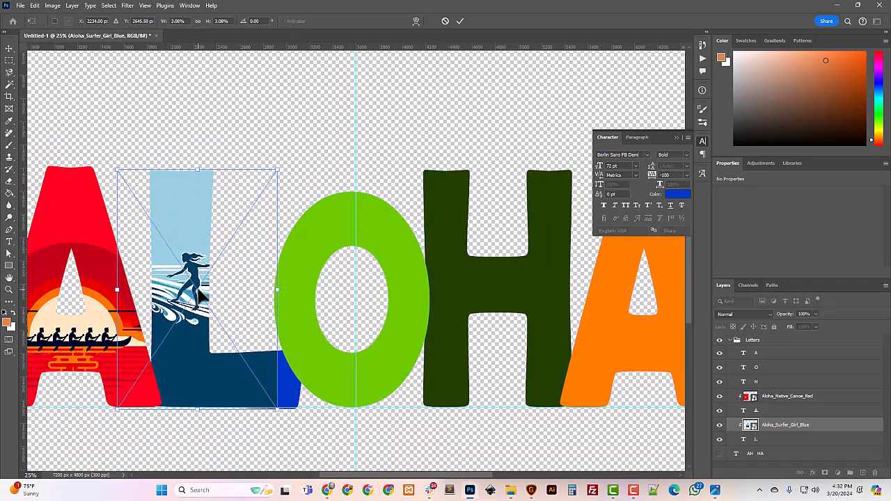
pyautogui.hotkey('shift', 'Down')
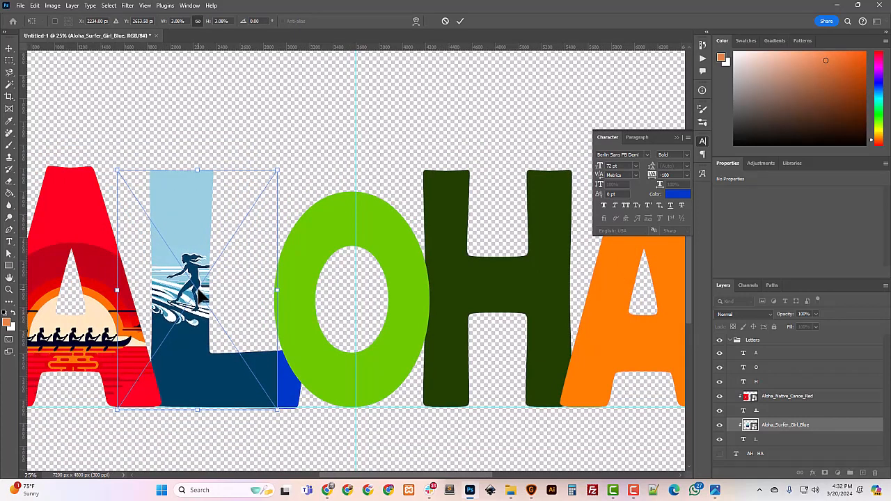
pyautogui.press('Return')
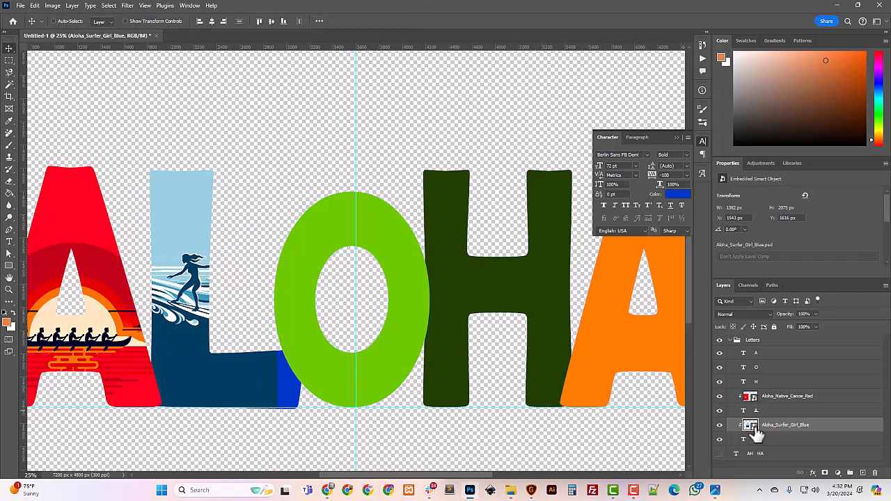
# Step: Add a new empty layer between the surfer artwork and the L text layer so that it is clipped to the L
pyautogui.hotkey('ctrl', '-')
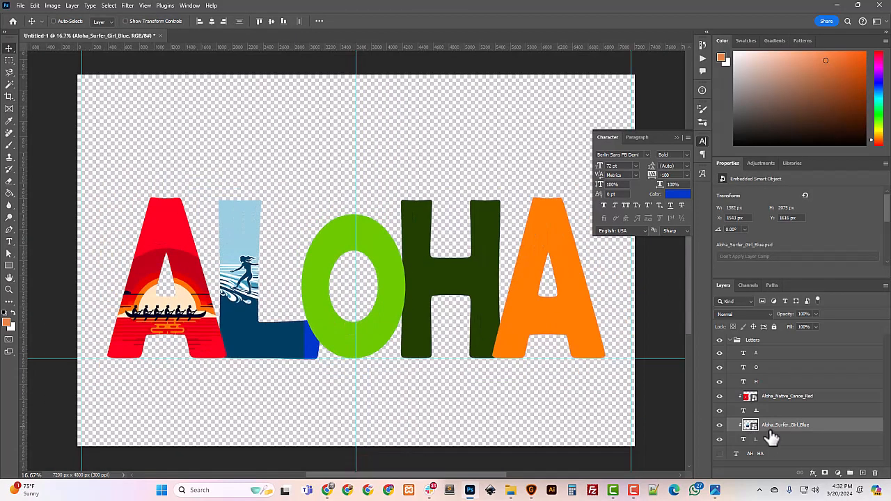
pyautogui.hotkey('ctrl', 'shift', 'n')
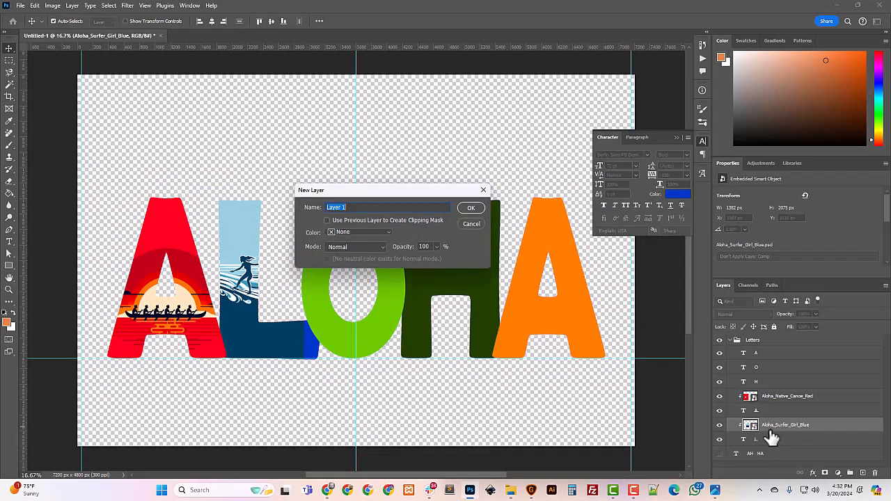
pyautogui.click(474, 209)
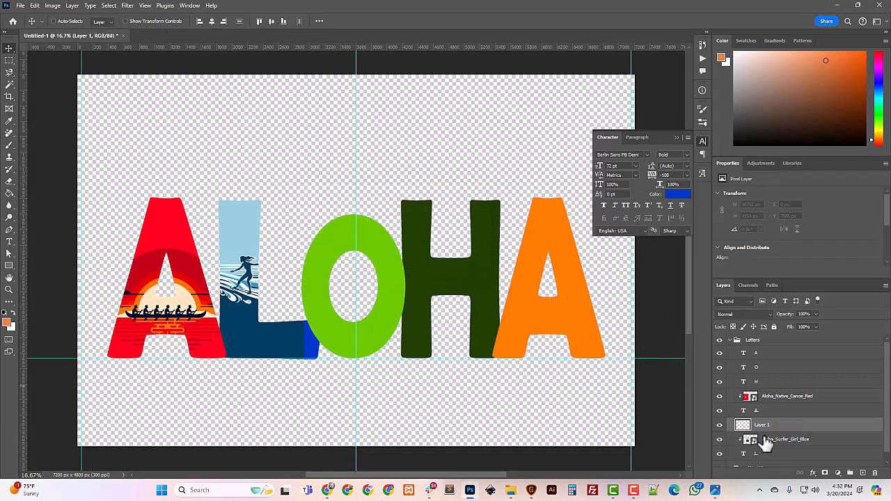
pyautogui.moveTo(763, 418); pyautogui.dragTo(765, 426)
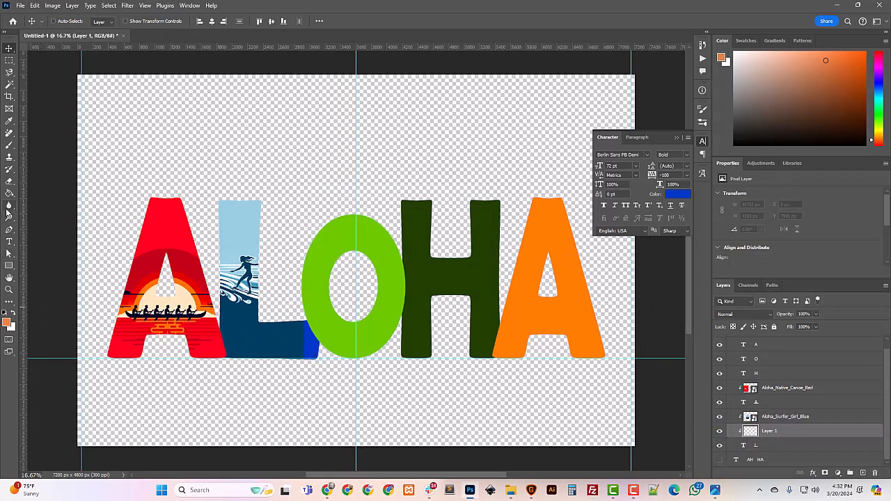
# Step: Sample the artwork's dark navy and brush it over the bright blue end of the L's foot on the new layer
pyautogui.click(9, 146)
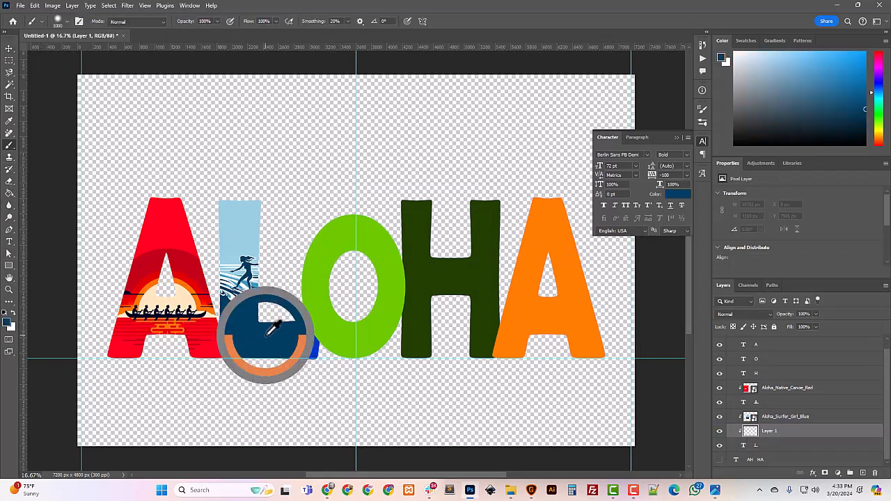
pyautogui.keyDown('alt'); pyautogui.click(265, 336); pyautogui.keyUp('alt')
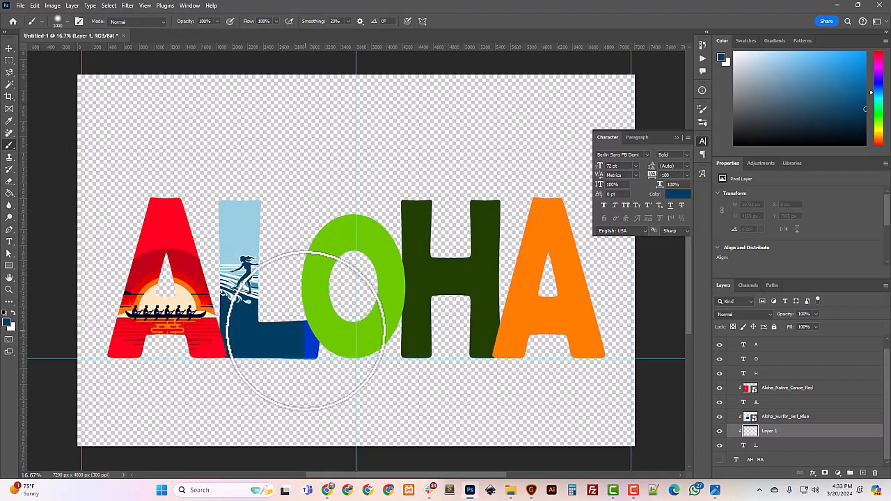
pyautogui.moveTo(307, 330)
pyautogui.mouseDown()
pyautogui.moveTo(277, 359)
pyautogui.moveTo(301, 342)
pyautogui.mouseUp()
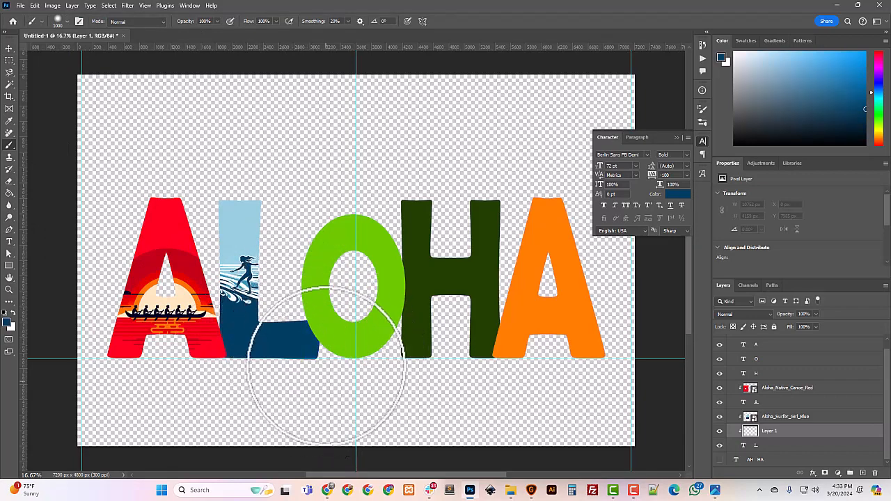
pyautogui.hotkey('ctrl', '-')
pyautogui.hotkey('ctrl', '+')
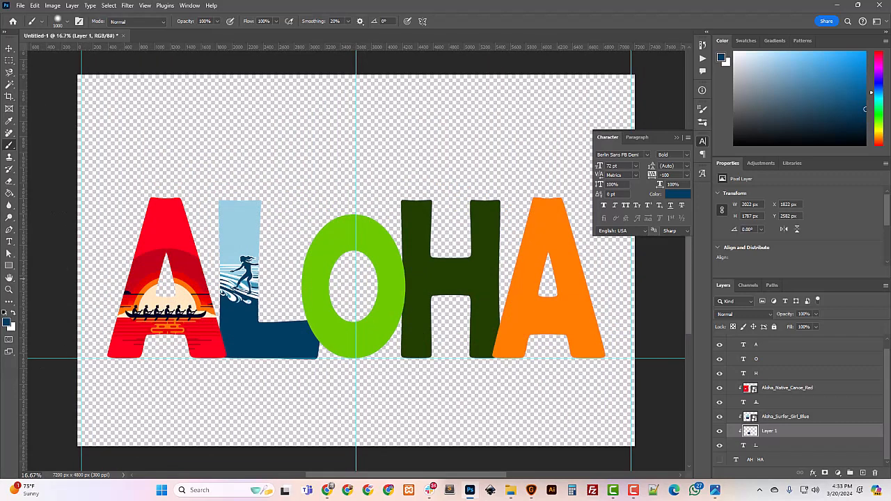
# Step: Place Aloha_Volcano_Green.psd directly above the dark green H layer
pyautogui.scroll(1, 755, 403)
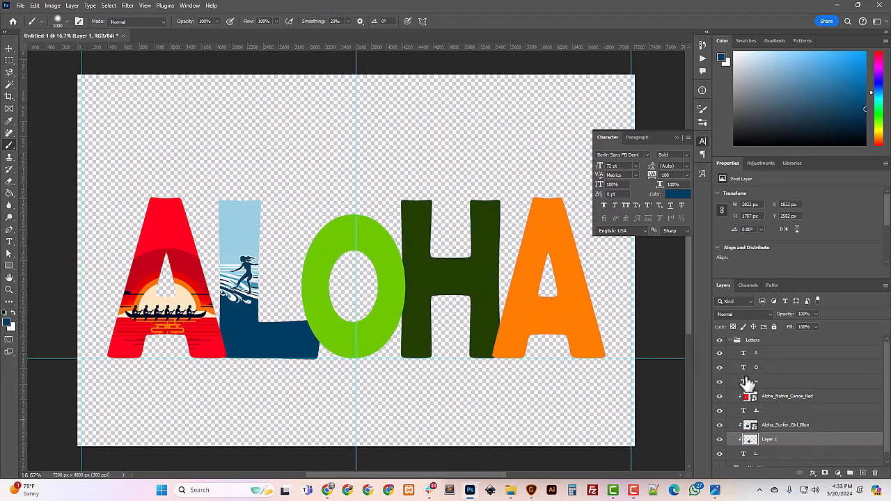
pyautogui.click(750, 381)
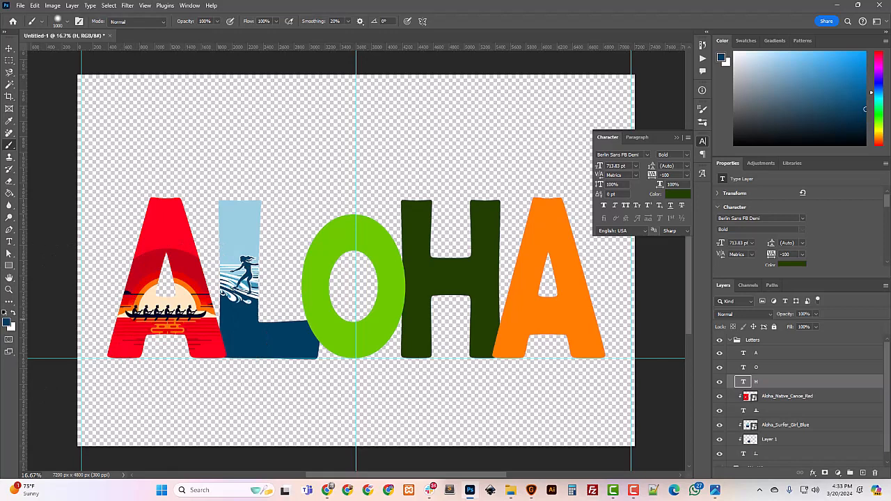
pyautogui.moveTo(15, 376); pyautogui.dragTo(462, 339)
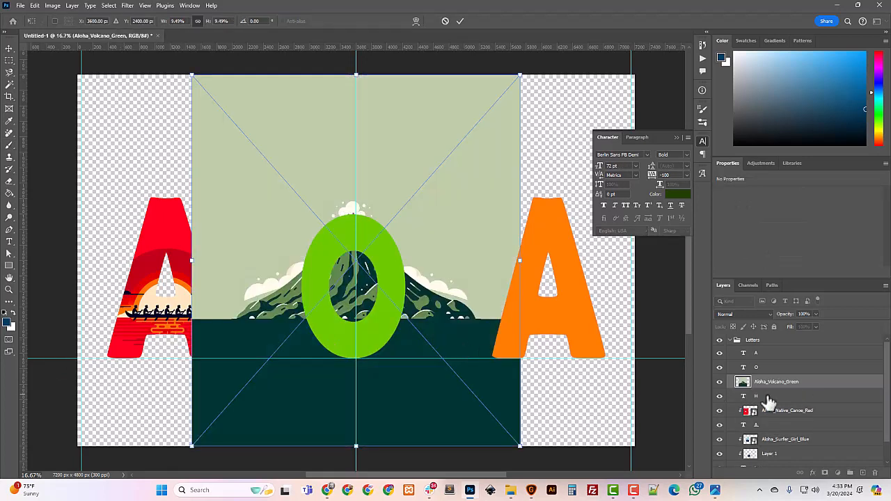
pyautogui.press('Return')
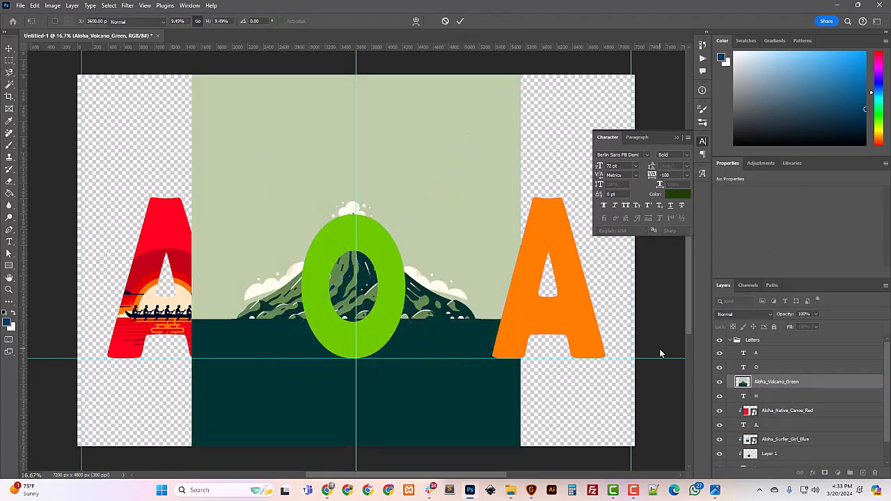
# Step: Clip the volcano artwork to the H and move it right about 1684 px so the erupting peak sits in the right stem
pyautogui.rightClick(775, 388)
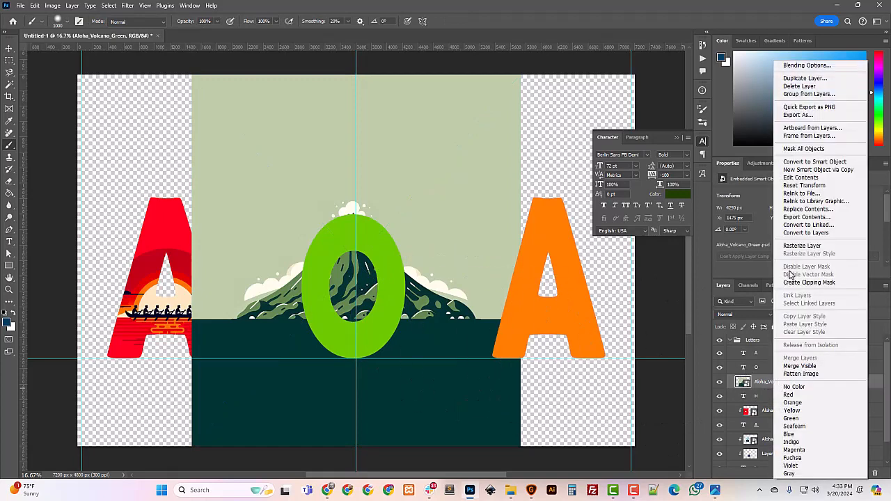
pyautogui.click(814, 282)
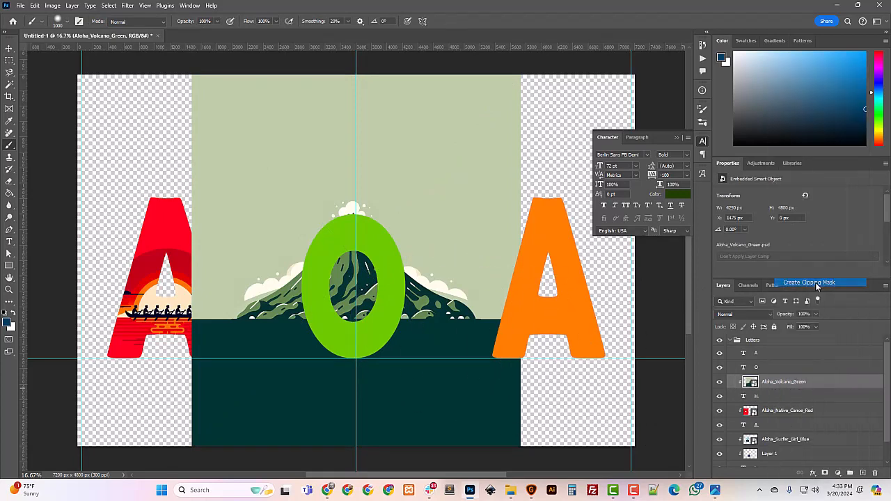
pyautogui.hotkey('ctrl', 't')
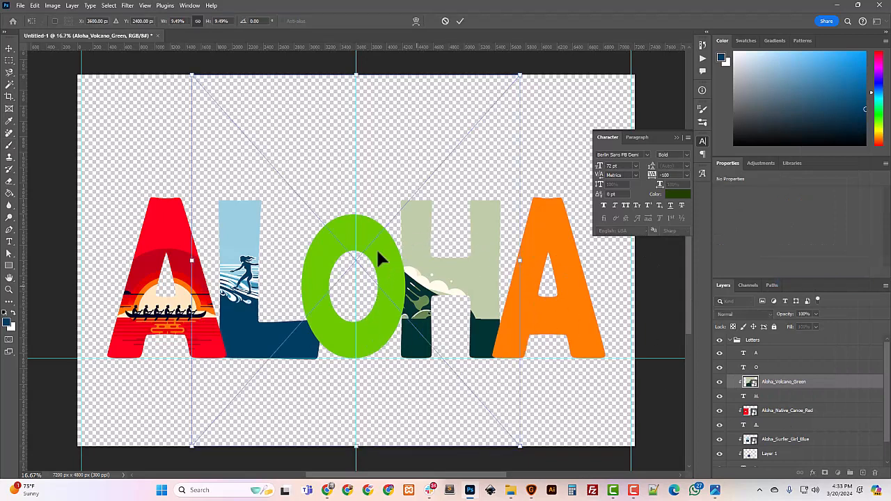
pyautogui.moveTo(332, 213); pyautogui.dragTo(458, 227)
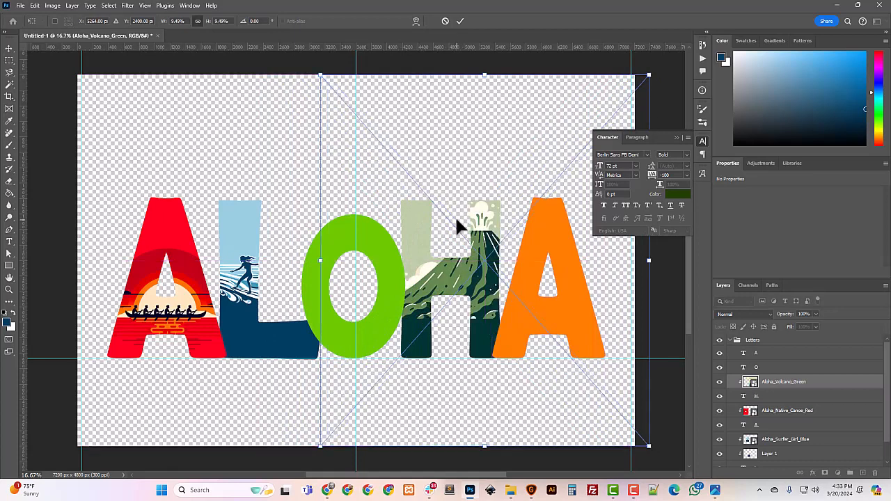
pyautogui.hotkey('shift', 'Right')
pyautogui.hotkey('shift', 'Right')
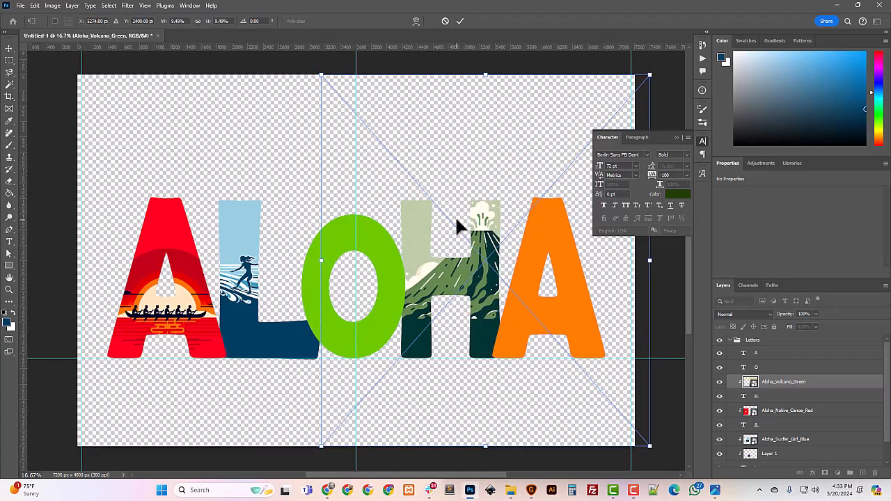
# Step: Try the volcano artwork about 450 px higher inside the H and move it back down by the same amount
pyautogui.hotkey('shift', 'Up')
pyautogui.hotkey('shift', 'Up')
pyautogui.hotkey('shift', 'Up')
pyautogui.hotkey('shift', 'Up')
pyautogui.hotkey('shift', 'Up')
pyautogui.hotkey('shift', 'Up')
pyautogui.hotkey('shift', 'Up')
pyautogui.hotkey('shift', 'Up')
pyautogui.hotkey('shift', 'Up')
pyautogui.hotkey('shift', 'Up')
pyautogui.hotkey('shift', 'Up')
pyautogui.hotkey('shift', 'Up')
pyautogui.hotkey('shift', 'Up')
pyautogui.hotkey('shift', 'Up')
pyautogui.hotkey('shift', 'Up')
pyautogui.hotkey('shift', 'Up')
pyautogui.hotkey('shift', 'Up')
pyautogui.hotkey('shift', 'Up')
pyautogui.hotkey('shift', 'Up')
pyautogui.hotkey('shift', 'Up')
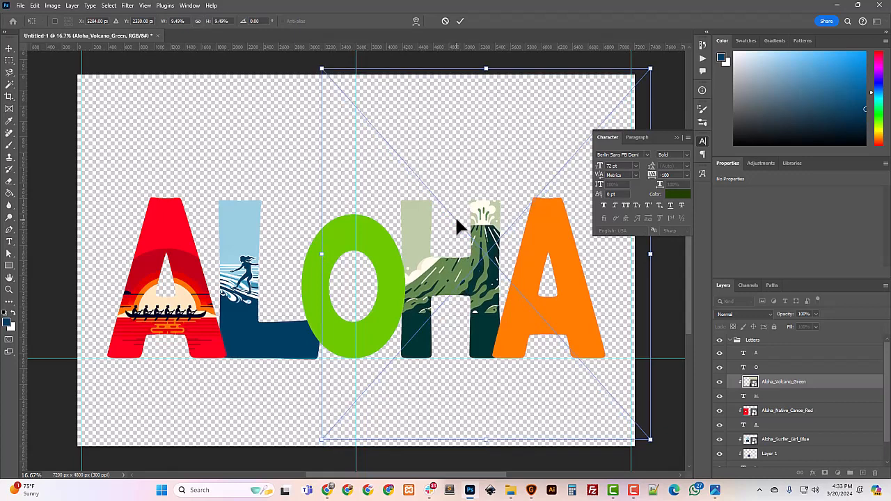
pyautogui.hotkey('shift', 'Down')
pyautogui.hotkey('shift', 'Down')
pyautogui.hotkey('shift', 'Down')
pyautogui.hotkey('shift', 'Down')
pyautogui.hotkey('shift', 'Down')
pyautogui.hotkey('shift', 'Down')
pyautogui.hotkey('shift', 'Down')
pyautogui.hotkey('shift', 'Down')
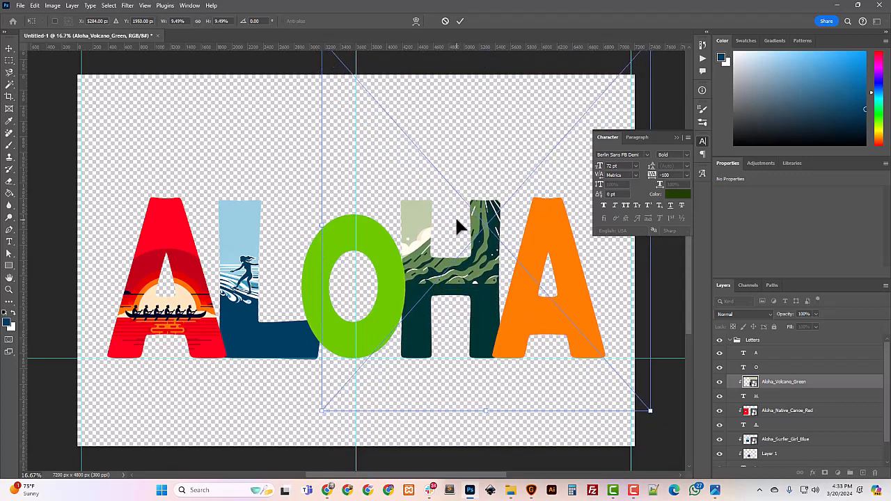
pyautogui.hotkey('shift', 'Down')
pyautogui.hotkey('shift', 'Down')
pyautogui.hotkey('shift', 'Down')
pyautogui.hotkey('shift', 'Down')
pyautogui.hotkey('shift', 'Down')
pyautogui.hotkey('shift', 'Down')
pyautogui.hotkey('shift', 'Down')
pyautogui.hotkey('shift', 'Down')
pyautogui.hotkey('shift', 'Down')
pyautogui.hotkey('shift', 'Down')
pyautogui.hotkey('shift', 'Down')
pyautogui.hotkey('shift', 'Down')
pyautogui.hotkey('shift', 'Down')
pyautogui.hotkey('shift', 'Down')
pyautogui.hotkey('shift', 'Down')
pyautogui.hotkey('shift', 'Down')
pyautogui.hotkey('shift', 'Down')
pyautogui.hotkey('shift', 'Down')
pyautogui.hotkey('shift', 'Down')
pyautogui.hotkey('shift', 'Down')
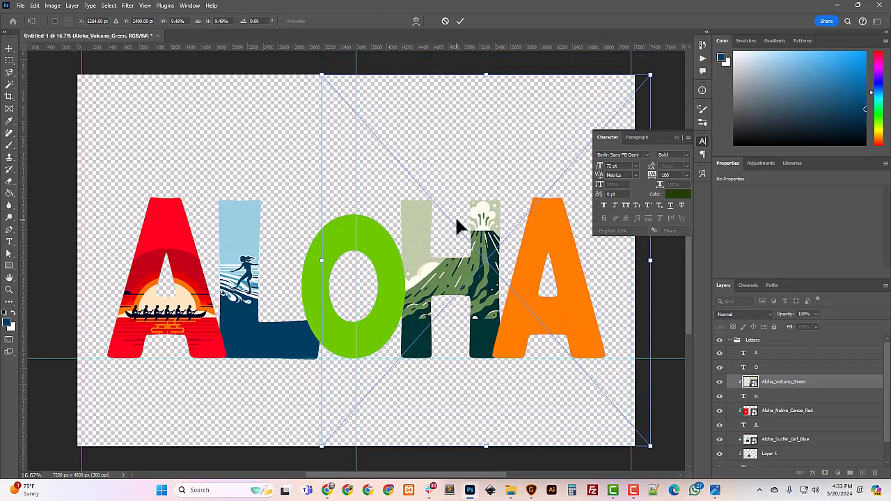
# Step: Nudge the volcano artwork right about 38 px to center the eruption in the H's right stem
pyautogui.hotkey('shift', 'Right')
pyautogui.hotkey('shift', 'Right')
pyautogui.hotkey('shift', 'Right')
pyautogui.hotkey('shift', 'Down')
pyautogui.hotkey('shift', 'Up')
pyautogui.hotkey('shift', 'Right')
pyautogui.hotkey('shift', 'Right')
pyautogui.hotkey('shift', 'Right')
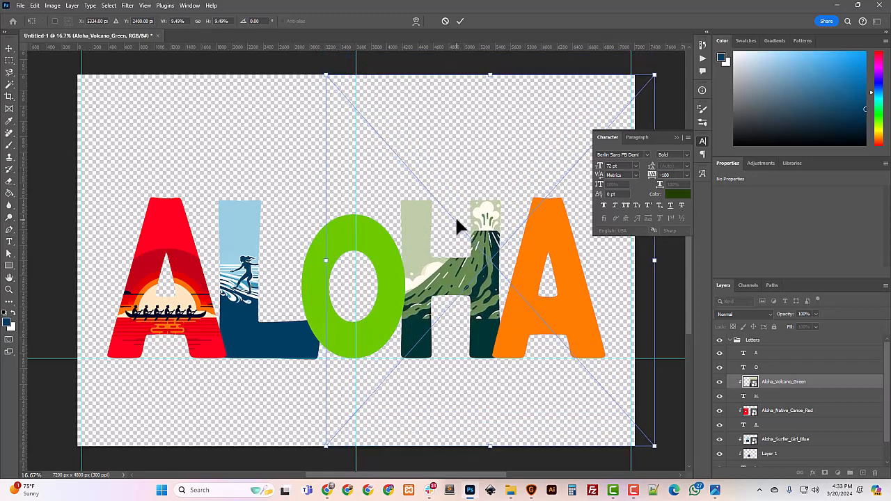
pyautogui.hotkey('shift', 'Left')
pyautogui.press('Left')
pyautogui.press('Left')
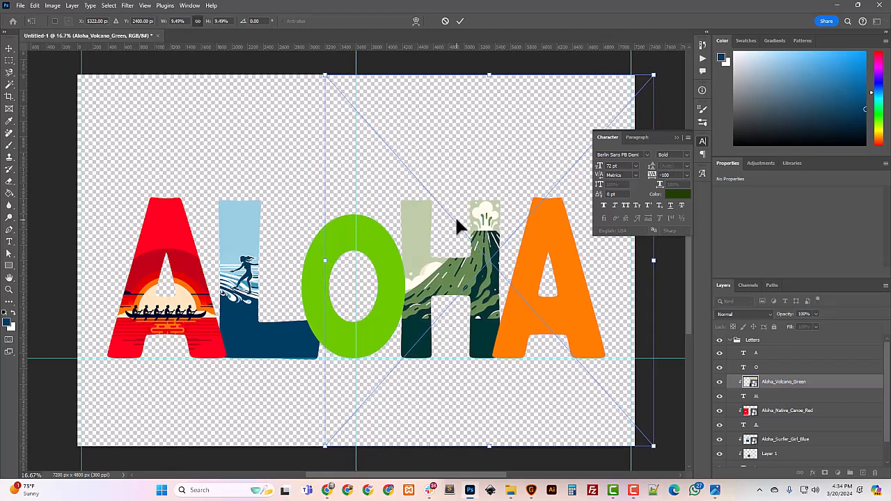
# Step: Fine-tune the volcano artwork's height to about 12 px lower inside the H and apply the transform
pyautogui.hotkey('shift', 'Down')
pyautogui.hotkey('shift', 'Down')
pyautogui.hotkey('shift', 'Down')
pyautogui.hotkey('shift', 'Down')
pyautogui.hotkey('shift', 'Down')
pyautogui.hotkey('shift', 'Down')
pyautogui.press('Down')
pyautogui.press('Down')
pyautogui.press('Down')
pyautogui.press('Down')
pyautogui.press('Down')
pyautogui.press('Down')
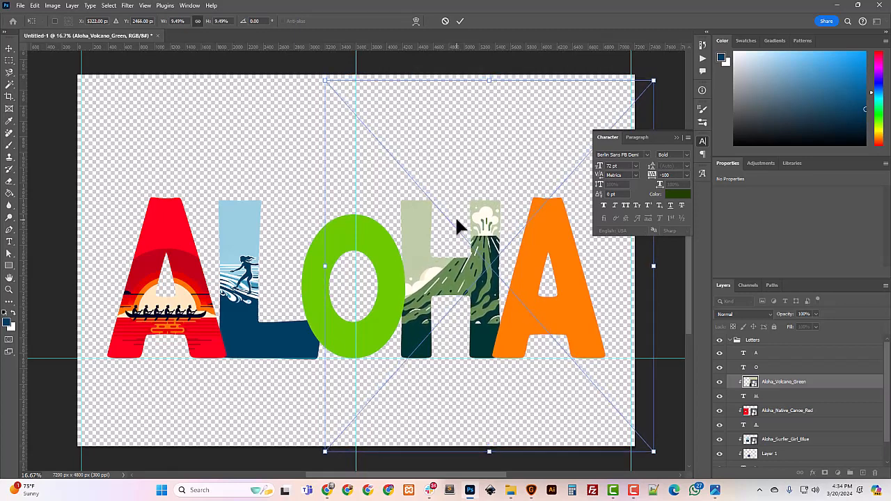
pyautogui.hotkey('shift', 'Up')
pyautogui.hotkey('shift', 'Up')
pyautogui.hotkey('shift', 'Up')
pyautogui.hotkey('shift', 'Up')
pyautogui.press('Up')
pyautogui.press('Up')
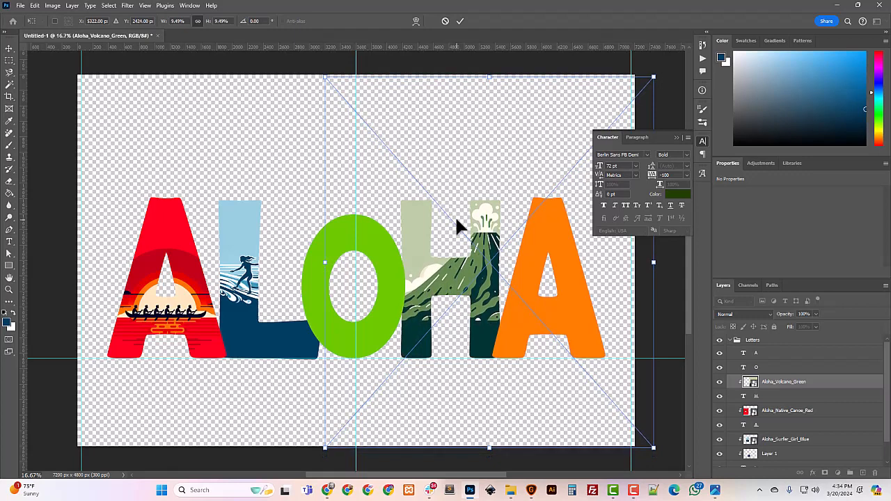
pyautogui.hotkey('shift', 'Up')
pyautogui.press('Up')
pyautogui.press('Up')
pyautogui.press('Return')
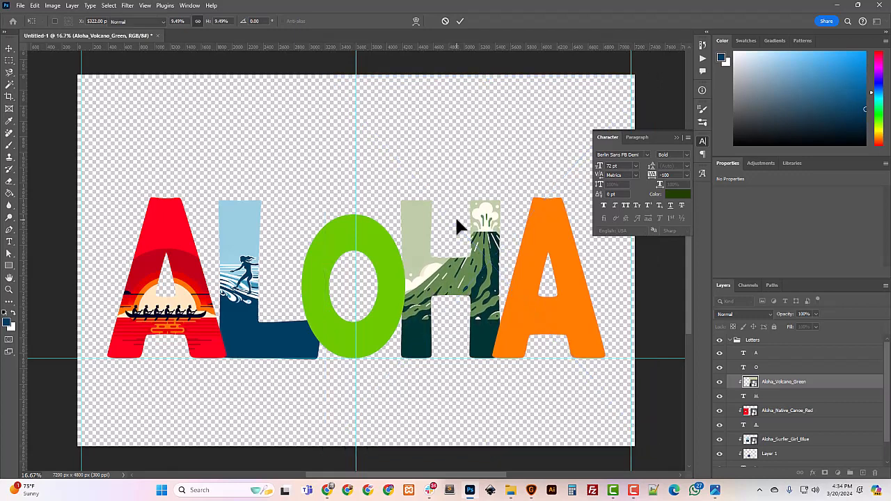
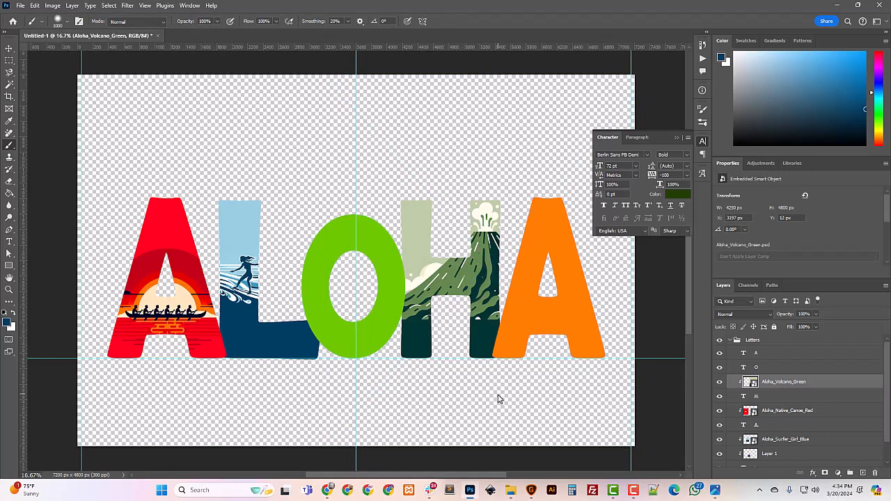
# Step: Scale the canoe artwork inside the first A down to 9.99% and nudge it up about 80 px, applying the transform
pyautogui.click(781, 412)
pyautogui.hotkey('ctrl', 't')
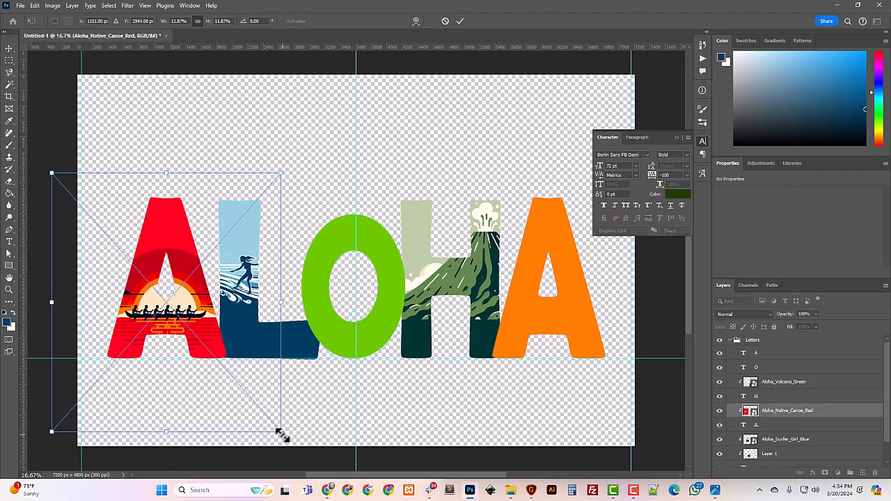
pyautogui.moveTo(281, 433); pyautogui.dragTo(263, 416)
pyautogui.press('Up')
pyautogui.press('Up')
pyautogui.press('Up')
pyautogui.press('Up')
pyautogui.press('Up')
pyautogui.press('Up')
pyautogui.press('Up')
pyautogui.press('Up')
pyautogui.press('Up')
pyautogui.press('Up')
pyautogui.press('Up')
pyautogui.press('Up')
pyautogui.press('Up')
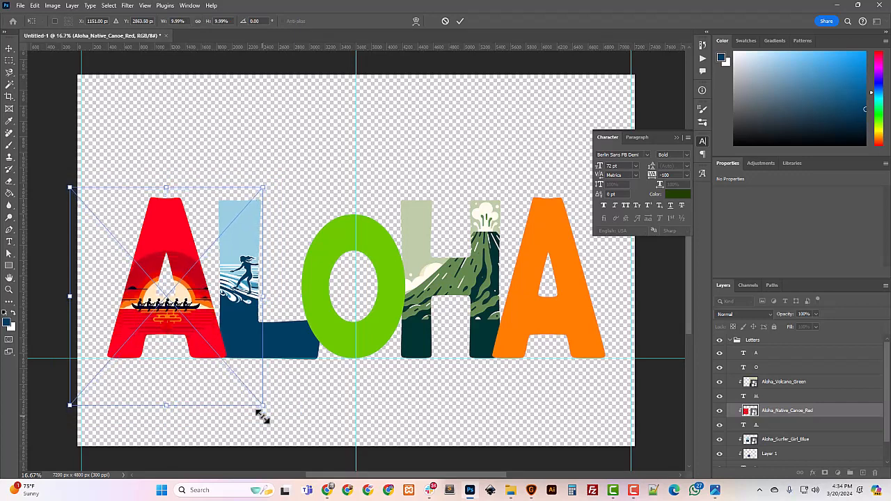
pyautogui.press('Return')
pyautogui.press('b')
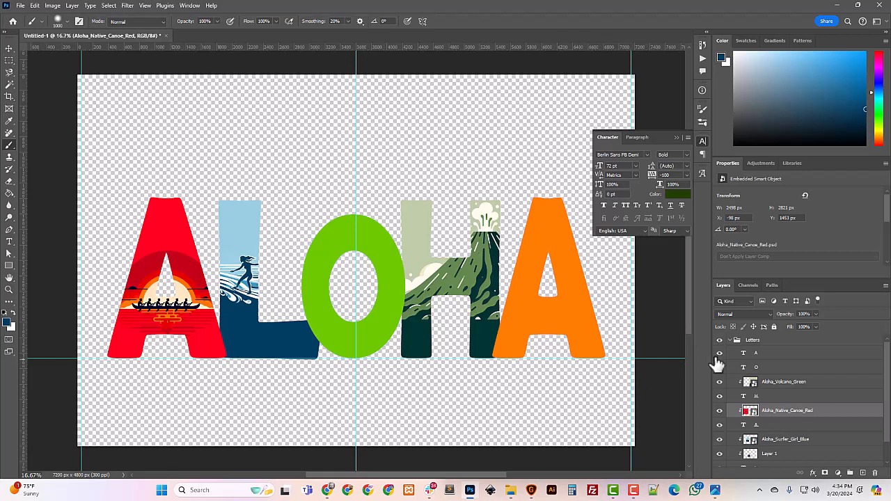
# Step: Place the Aloha_Beach_Orange artwork above the last A's text layer and clip it to that letter
pyautogui.click(766, 354)
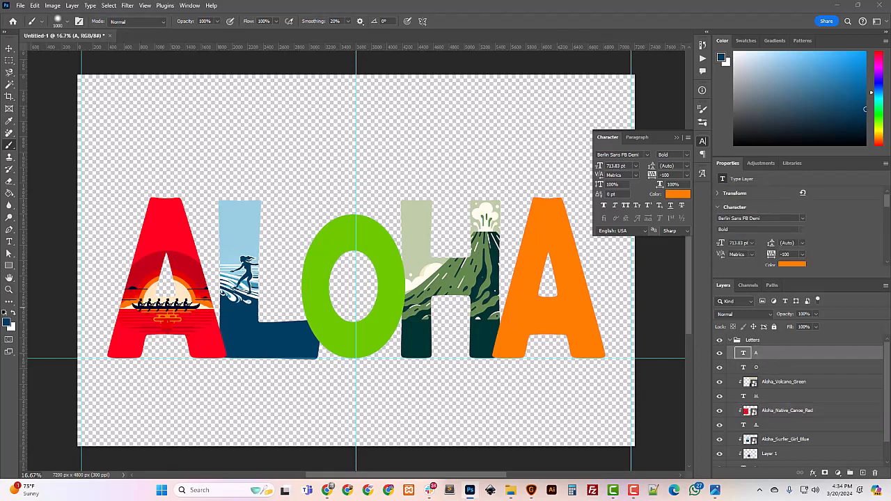
pyautogui.moveTo(487, 327); pyautogui.dragTo(555, 339)
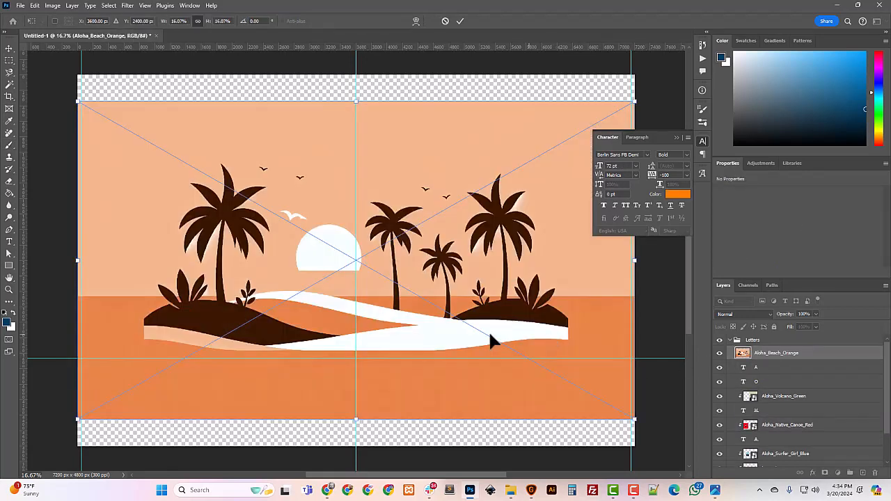
pyautogui.press('Return')
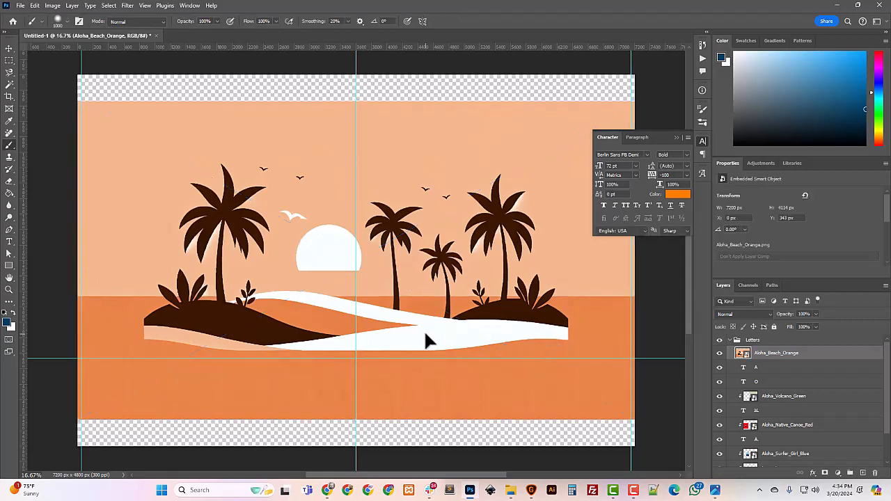
pyautogui.rightClick(772, 352)
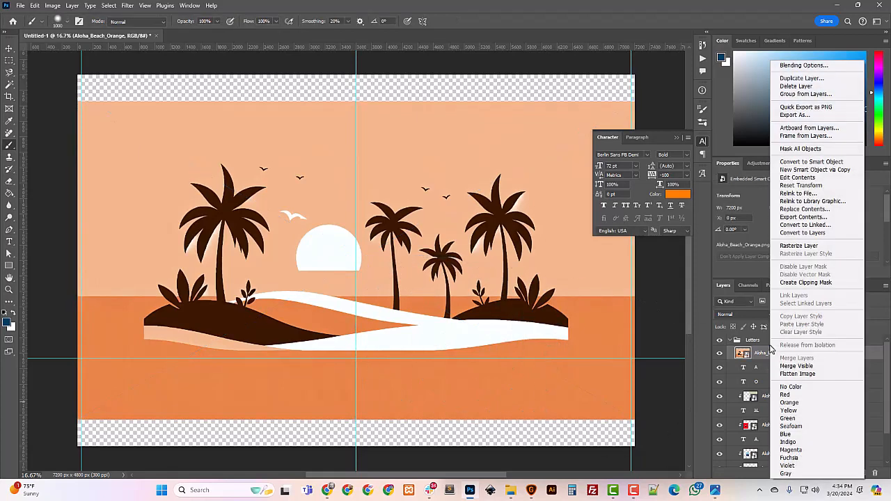
pyautogui.click(806, 282)
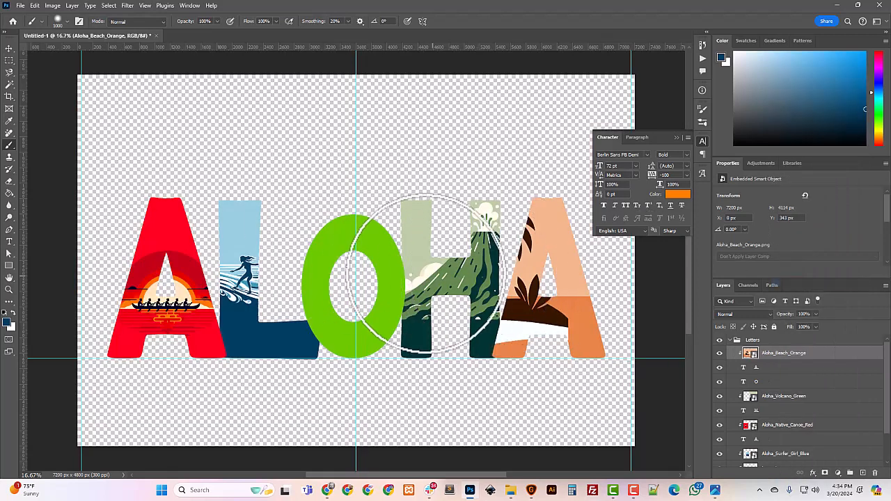
# Step: Scale the beach artwork to 7.02% and position it so the palms and sand sit inside the last A
pyautogui.press('v')
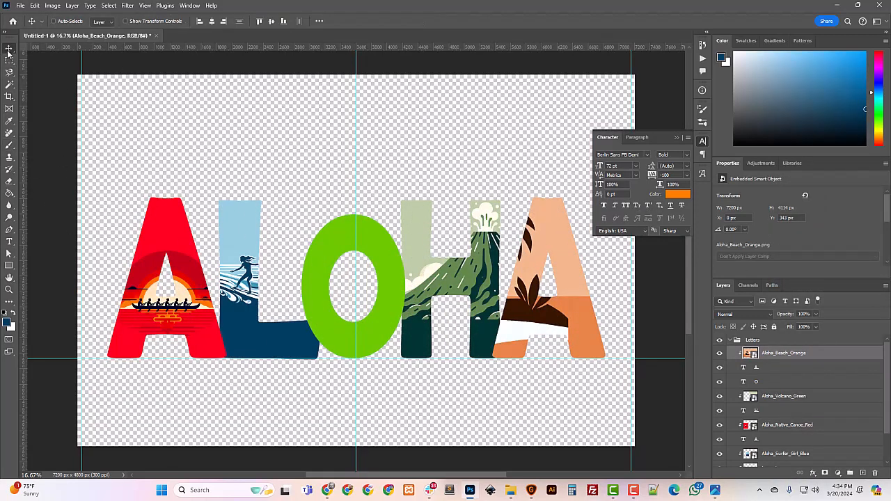
pyautogui.hotkey('ctrl', 't')
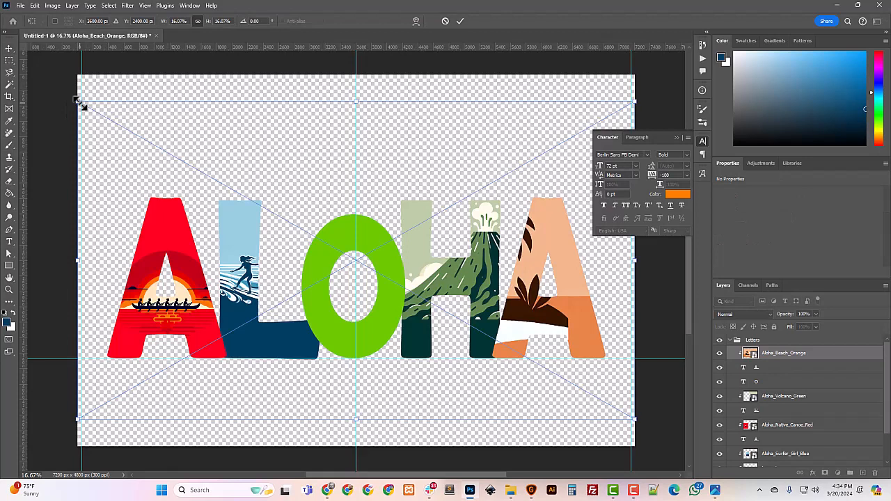
pyautogui.moveTo(81, 103); pyautogui.dragTo(397, 273)
pyautogui.moveTo(561, 331); pyautogui.dragTo(547, 264)
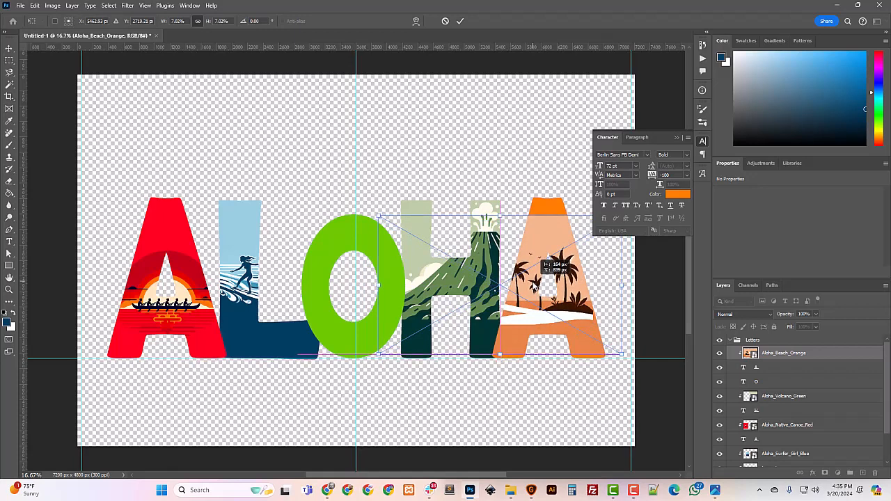
pyautogui.moveTo(547, 264); pyautogui.dragTo(547, 264)
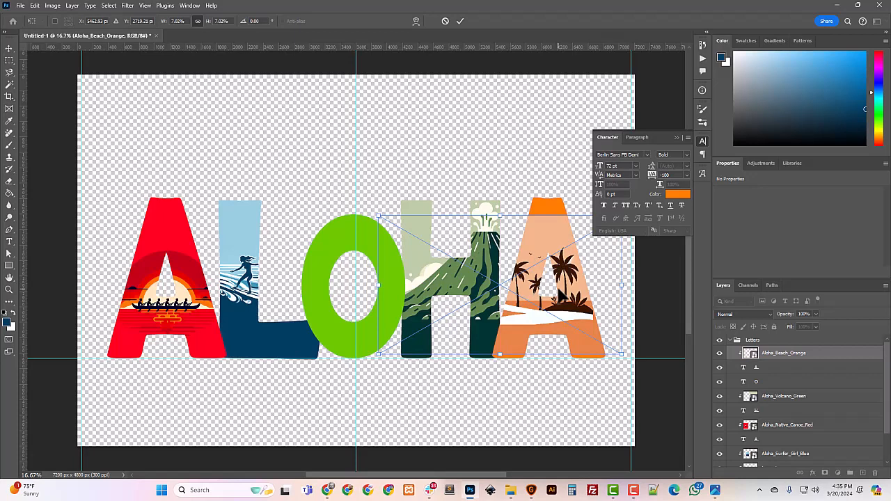
pyautogui.press('Return')
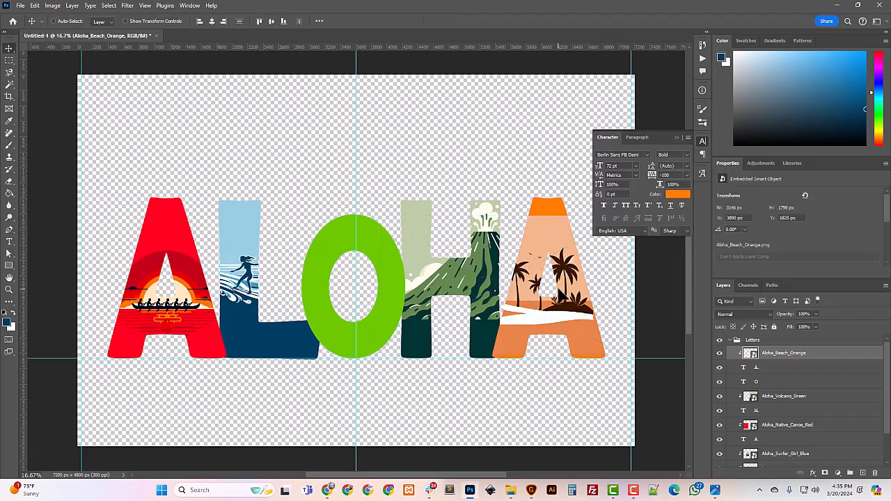
# Step: Add a new layer clipped to the last A, between its text layer and the beach artwork
pyautogui.rightClick(768, 374)
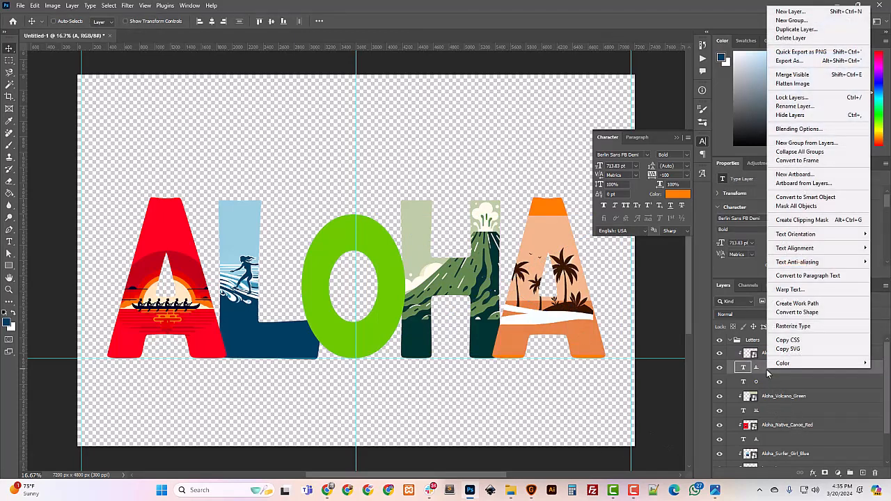
pyautogui.click(769, 374)
pyautogui.hotkey('ctrl', 'shift', 'n')
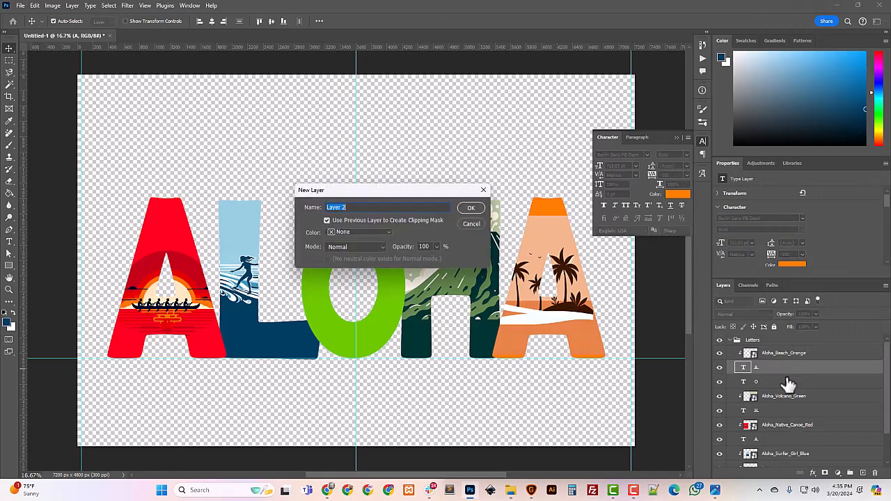
pyautogui.press('Return')
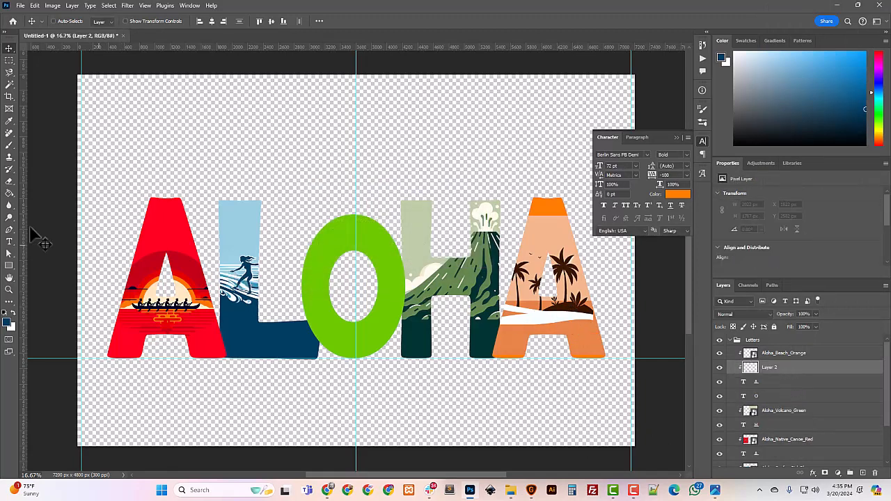
# Step: Brush over the last A's exposed bright orange areas with the beach artwork's sampled peach sky and darker orange ground colors
pyautogui.click(9, 146)
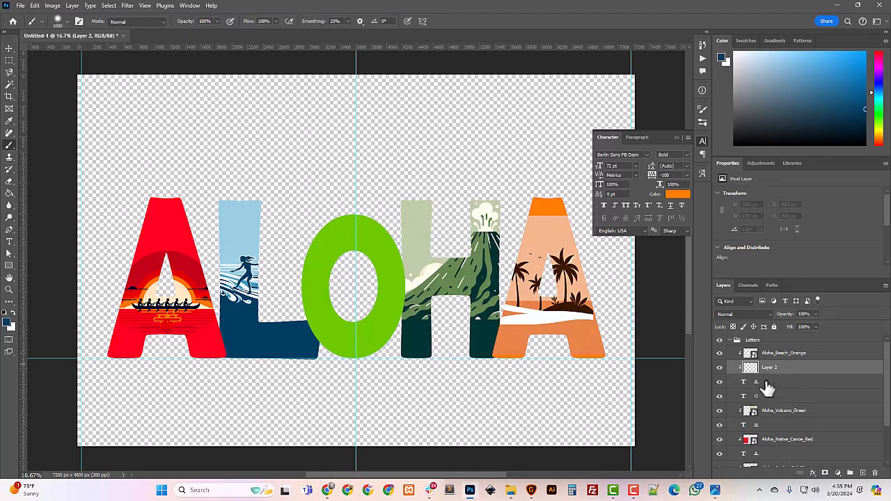
pyautogui.keyDown('alt'); pyautogui.click(541, 226); pyautogui.keyUp('alt')
pyautogui.moveTo(533, 212); pyautogui.dragTo(580, 201)
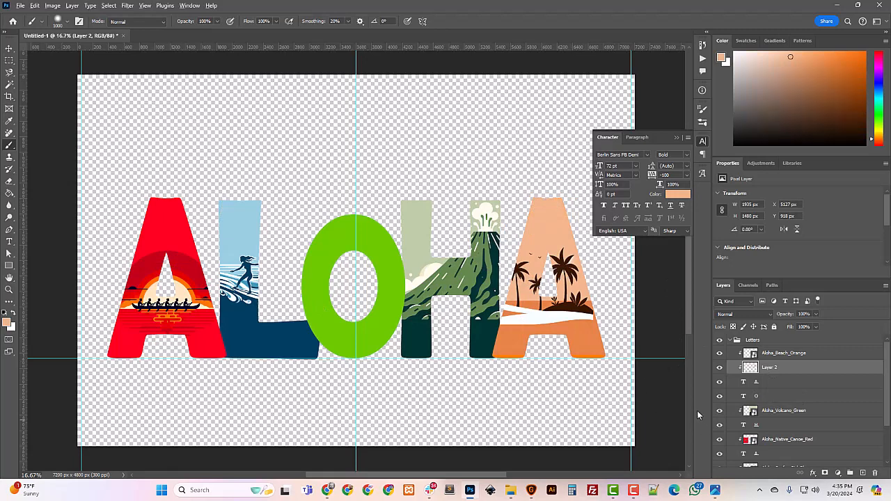
pyautogui.keyDown('alt'); pyautogui.click(590, 343); pyautogui.keyUp('alt')
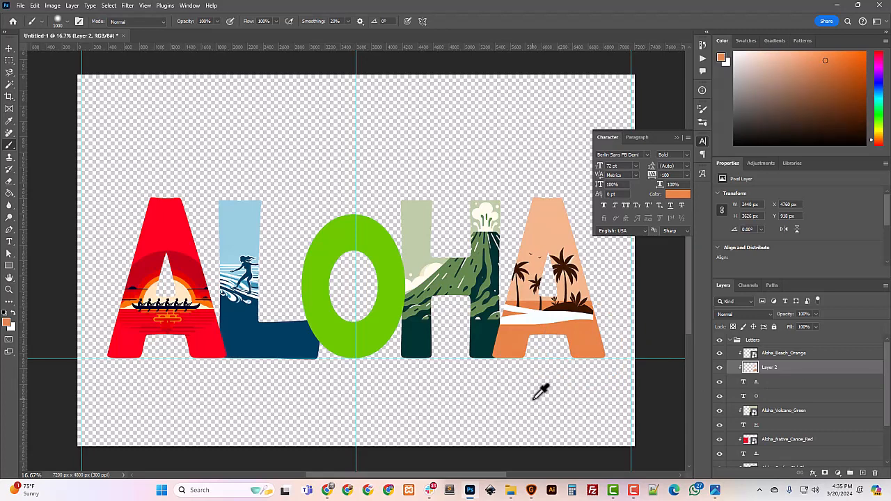
# Step: Scale the volcano artwork inside the H down to 8.97%
pyautogui.click(751, 412)
pyautogui.hotkey('ctrl', 't')
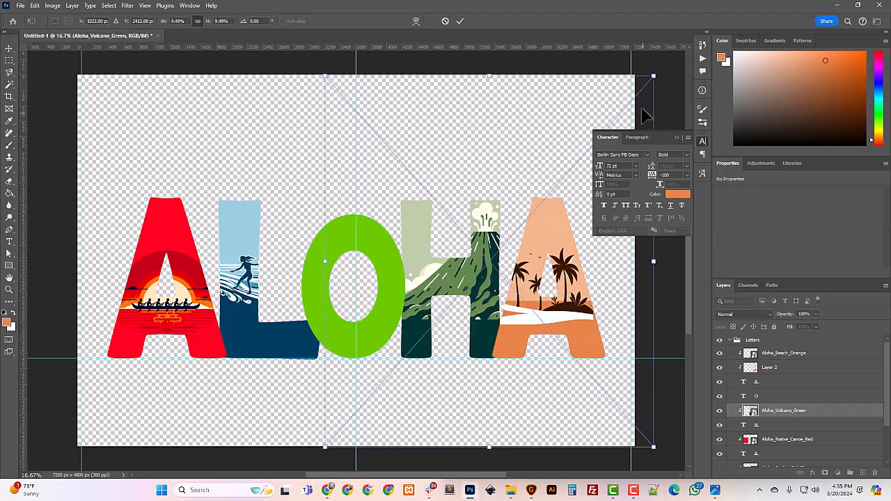
pyautogui.moveTo(653, 76); pyautogui.dragTo(636, 97)
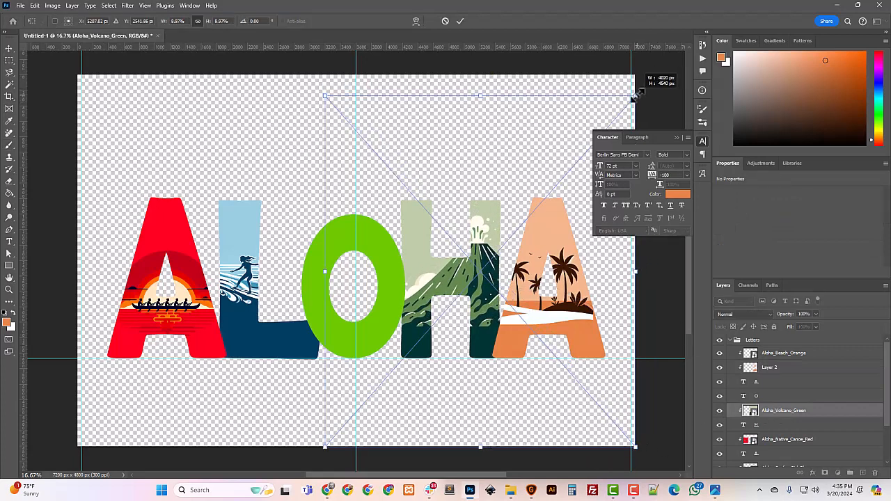
# Step: Move the volcano artwork about 100 px right and 100 px up to recenter the eruption in the H's right stem
pyautogui.hotkey('shift', 'Right')
pyautogui.hotkey('shift', 'Right')
pyautogui.hotkey('shift', 'Right')
pyautogui.hotkey('shift', 'Right')
pyautogui.hotkey('shift', 'Right')
pyautogui.hotkey('shift', 'Right')
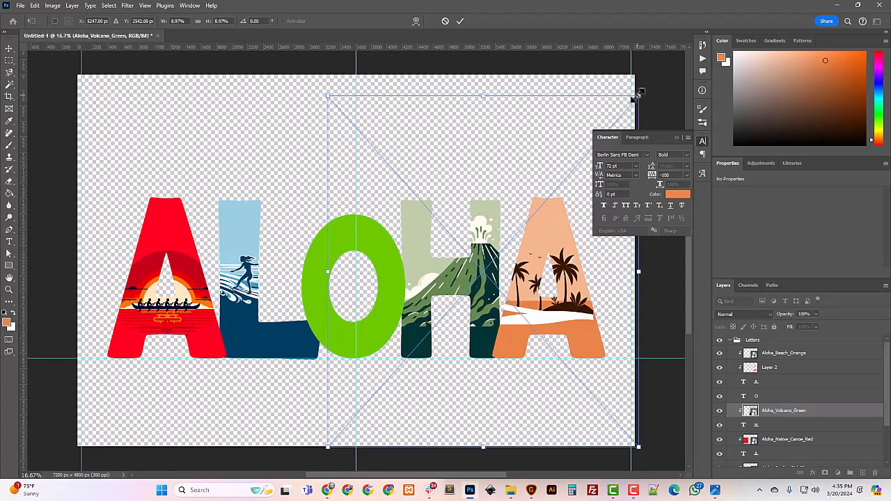
pyautogui.hotkey('shift', 'Up')
pyautogui.hotkey('shift', 'Up')
pyautogui.hotkey('shift', 'Up')
pyautogui.hotkey('shift', 'Up')
pyautogui.hotkey('shift', 'Up')
pyautogui.hotkey('shift', 'Up')
pyautogui.hotkey('shift', 'Up')
pyautogui.hotkey('shift', 'Up')
pyautogui.hotkey('shift', 'Up')
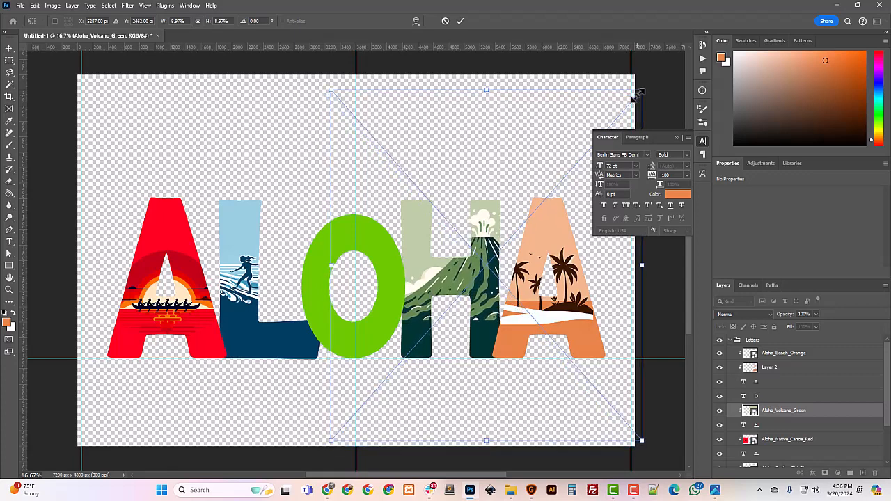
pyautogui.hotkey('shift', 'Right')
pyautogui.hotkey('shift', 'Up')
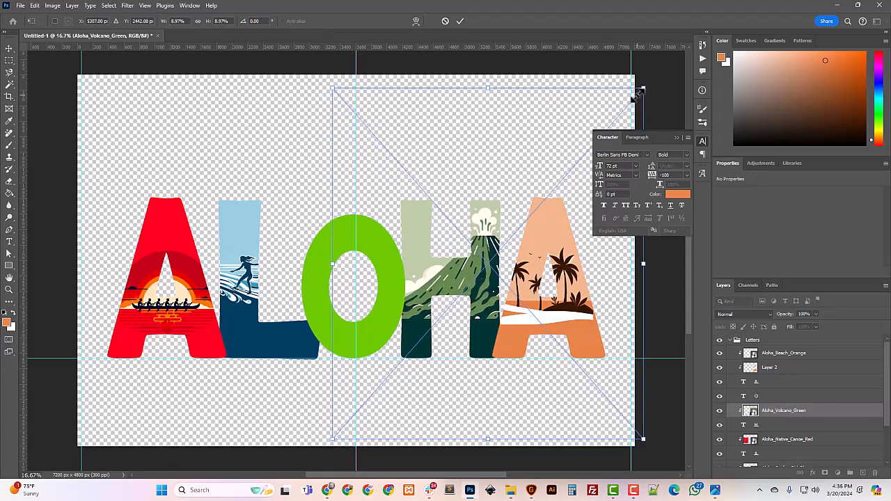
# Step: Try the volcano artwork slightly higher in the H, bring it back down to Y 2442 px, and apply the transform
pyautogui.hotkey('shift', 'Up')
pyautogui.hotkey('shift', 'Up')
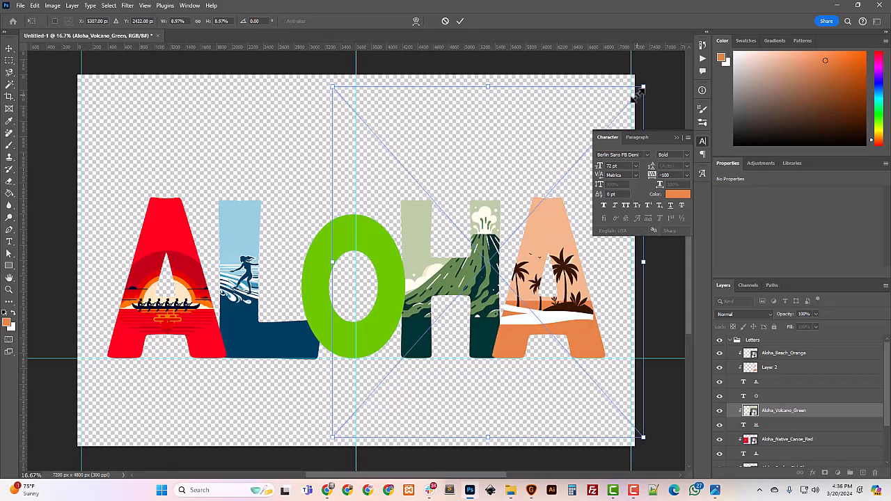
pyautogui.hotkey('shift', 'Up')
pyautogui.hotkey('shift', 'Down')
pyautogui.hotkey('shift', 'Down')
pyautogui.hotkey('shift', 'Down')
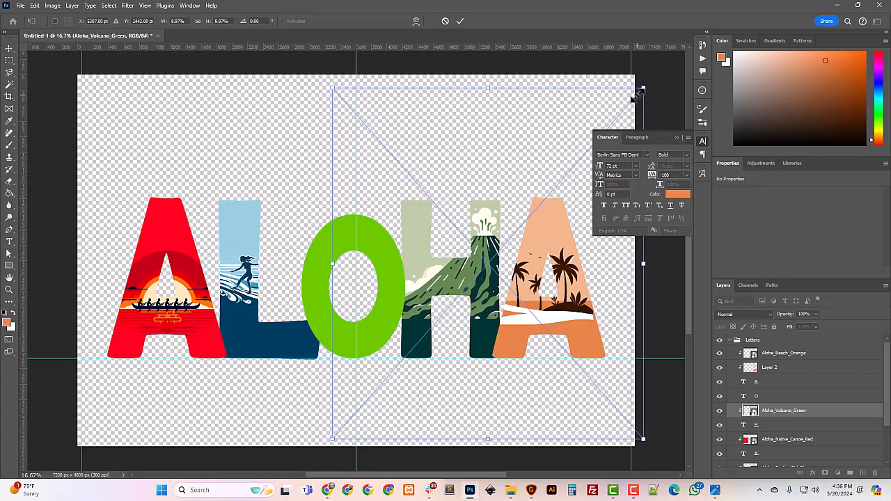
pyautogui.press('Return')
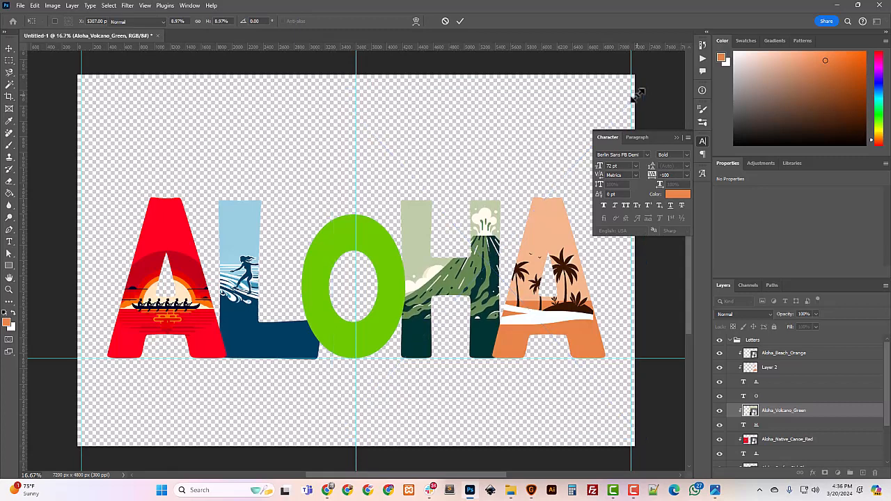
pyautogui.press('b')
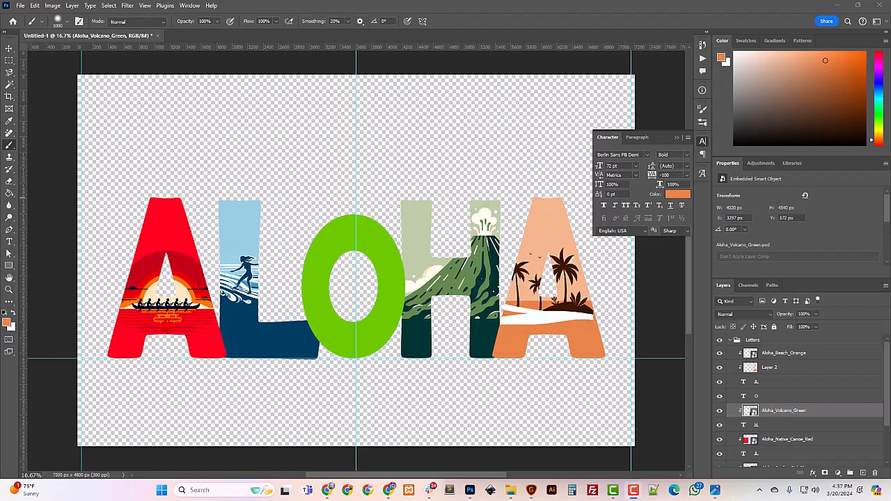
# Step: Paste the pineapple artwork above the volcano layer and recolor the O with the pineapple's sampled yellow, #dfc624
pyautogui.hotkey('ctrl', 'v')
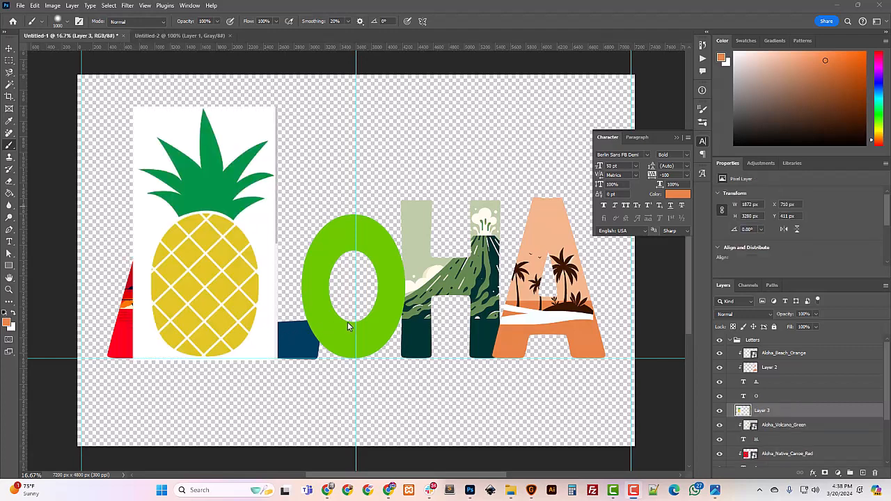
pyautogui.click(760, 399)
pyautogui.rightClick(762, 401)
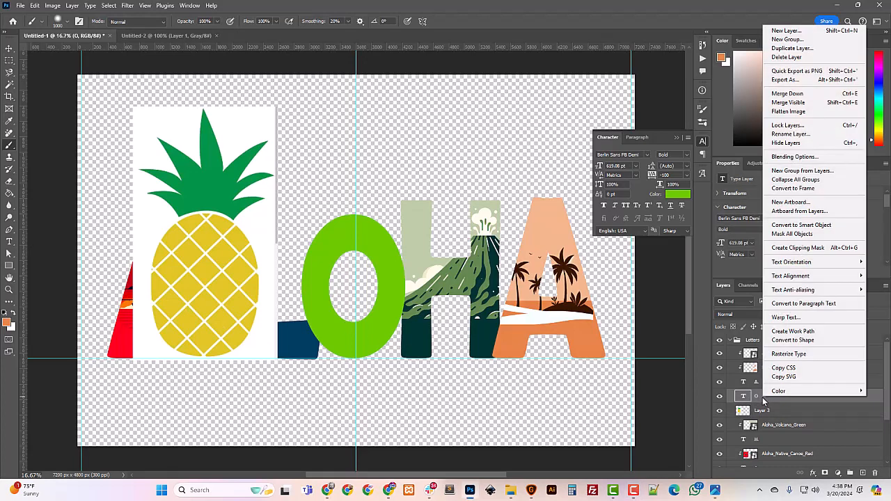
pyautogui.click(676, 198)
pyautogui.click(677, 199)
pyautogui.click(243, 272)
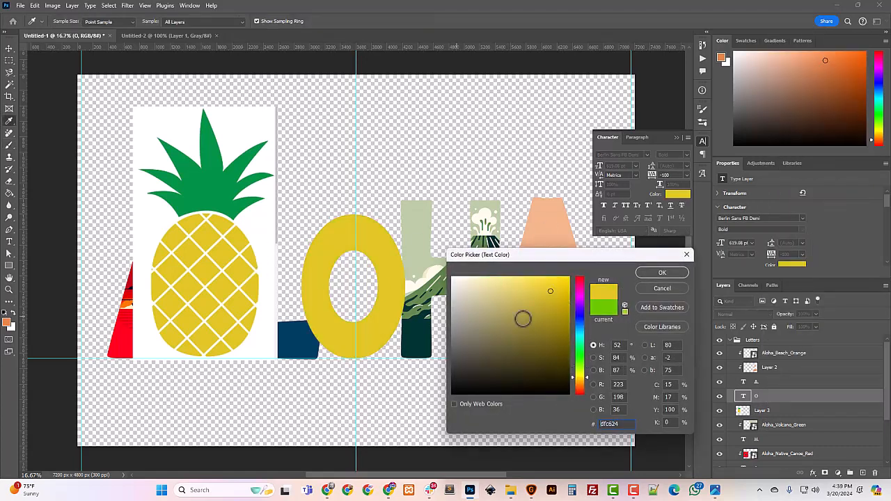
pyautogui.click(663, 273)
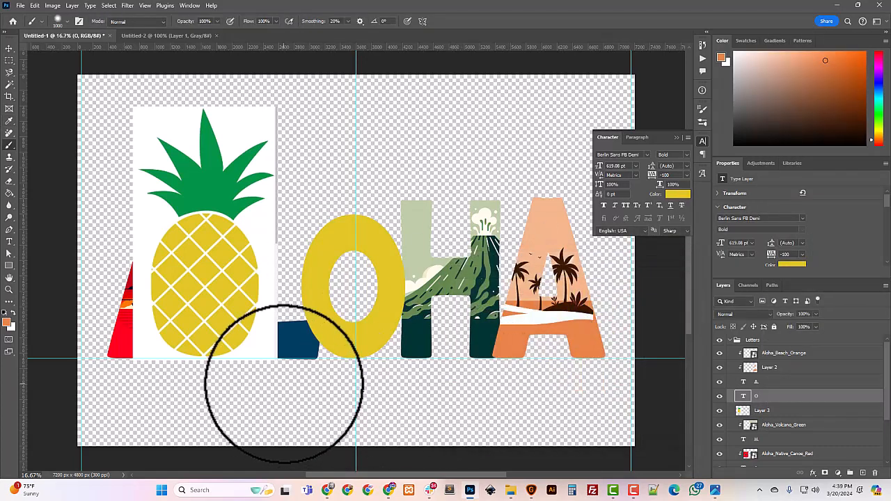
# Step: Add a new layer directly above the O and clip it to the letter with a clipping mask for brush painting
pyautogui.rightClick(10, 149)
pyautogui.click(36, 148)
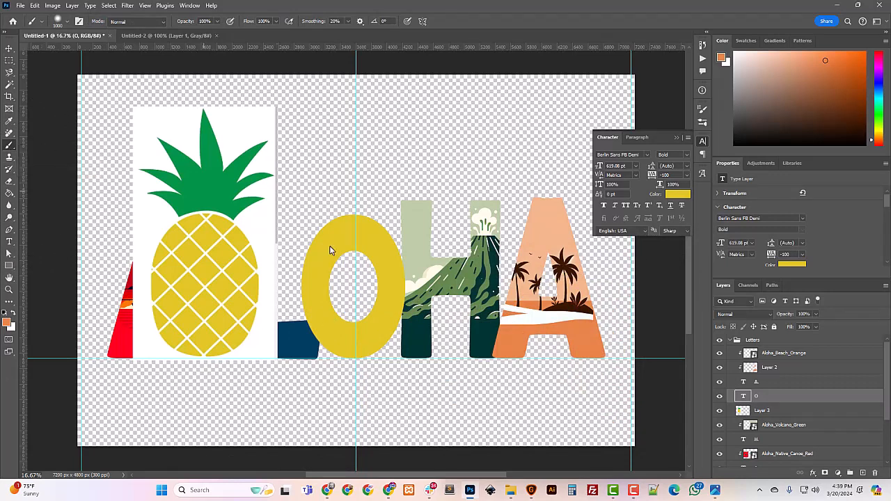
pyautogui.hotkey('ctrl', 'shift', 'n')
pyautogui.press('Return')
pyautogui.rightClick(769, 398)
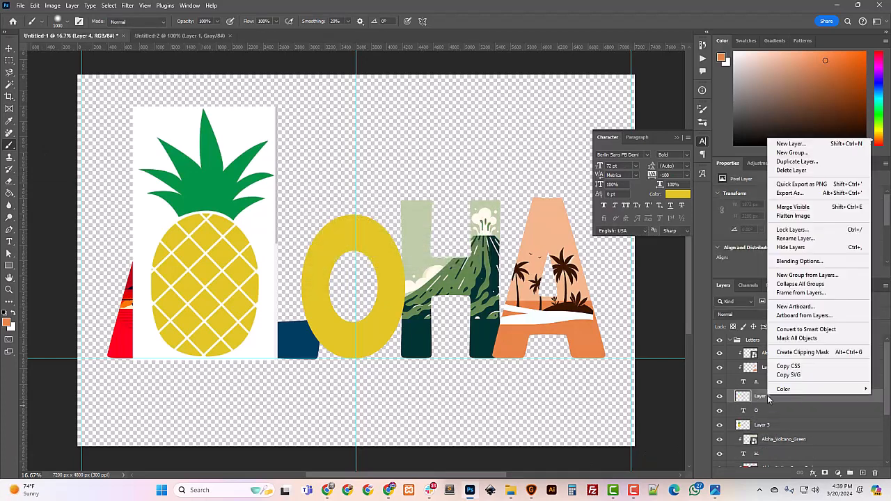
pyautogui.click(794, 353)
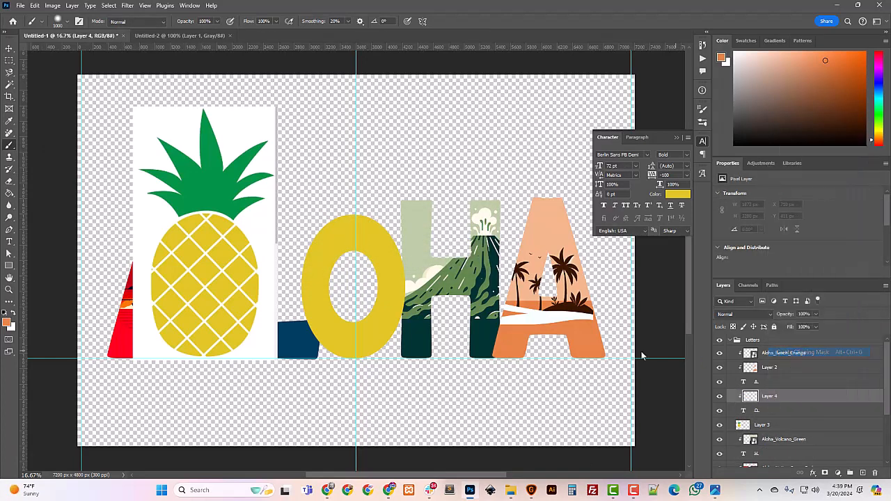
# Step: Reduce the brush size to 400 px and raise its hardness to the maximum
pyautogui.press('[')
pyautogui.press('[')
pyautogui.press('[')
pyautogui.press('[')
pyautogui.press('[')
pyautogui.press('[')
pyautogui.press('[')
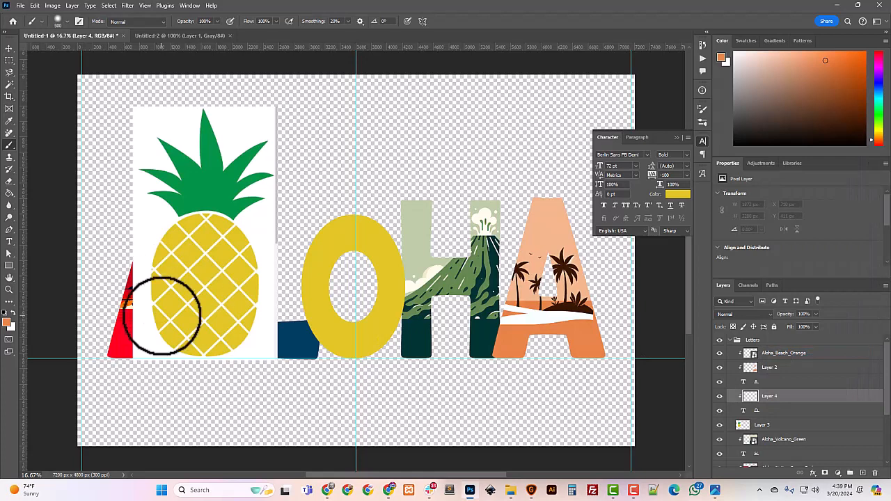
pyautogui.click(67, 22)
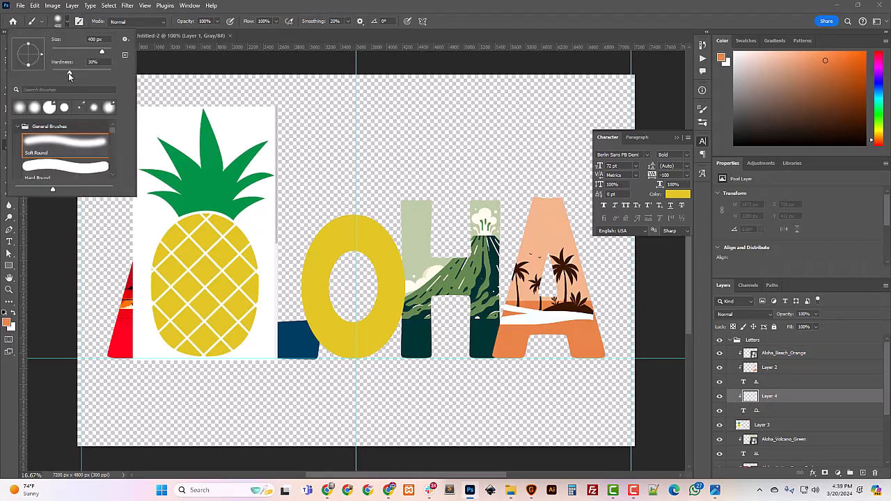
pyautogui.moveTo(69, 75); pyautogui.dragTo(113, 75)
# Step: Set the brush to 60% smoothing and 50 px, with white sampled from the pineapple's grid lines as its color
pyautogui.click(348, 22)
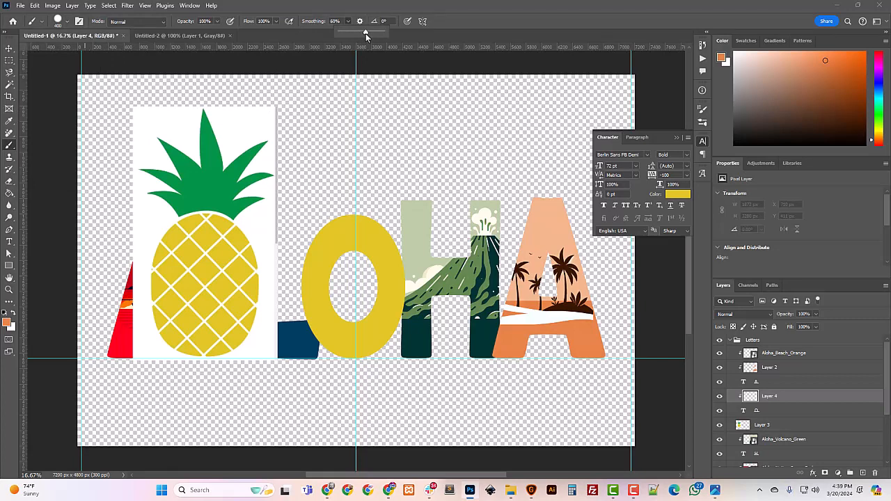
pyautogui.click(366, 227)
pyautogui.press('[')
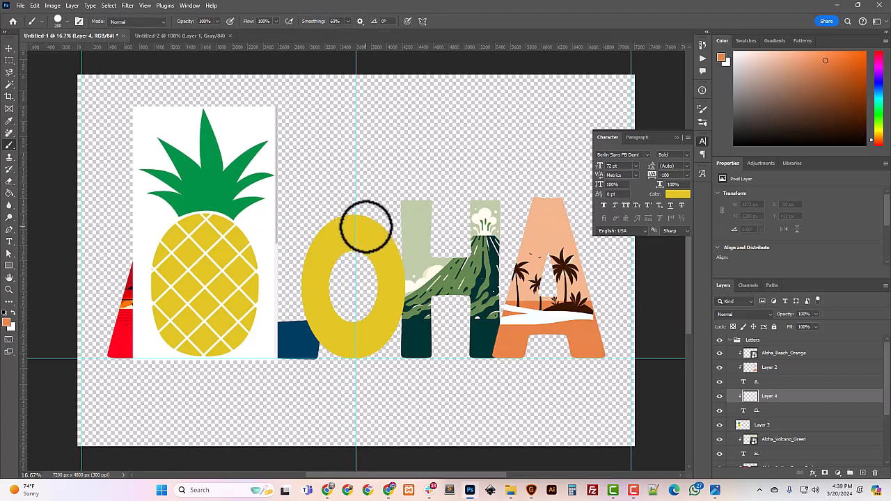
pyautogui.press('[')
pyautogui.press('[')
pyautogui.press('[')
pyautogui.press('[')
pyautogui.press('[')
pyautogui.press('[')
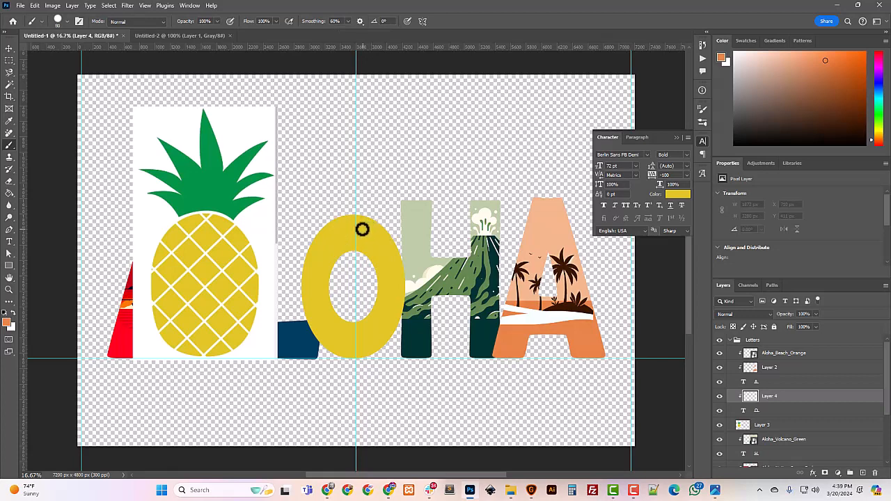
pyautogui.keyDown('alt'); pyautogui.click(232, 243); pyautogui.keyUp('alt')
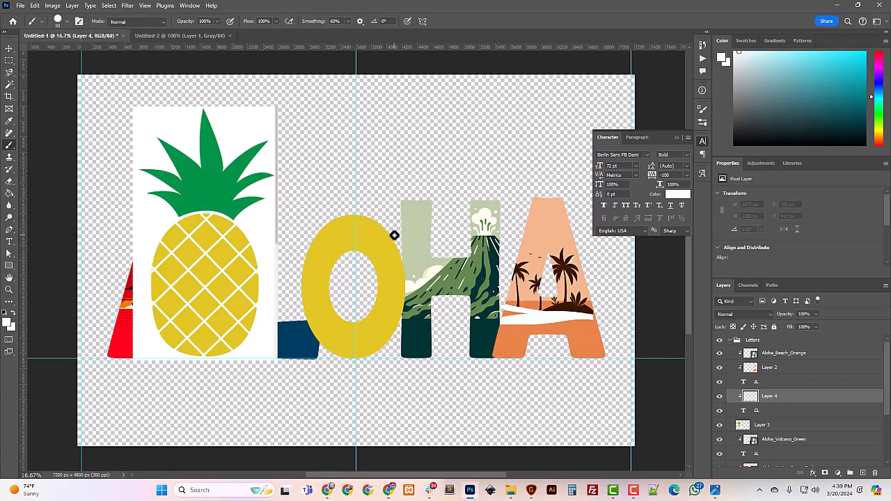
# Step: Try a straight 50 px white diagonal line across the upper part of the O
pyautogui.keyDown('shift'); pyautogui.click(274, 271); pyautogui.keyUp('shift')
pyautogui.hotkey('ctrl', 'z')
pyautogui.keyDown('shift'); pyautogui.click(350, 243); pyautogui.keyUp('shift')
pyautogui.keyDown('shift'); pyautogui.click(281, 286); pyautogui.keyUp('shift')
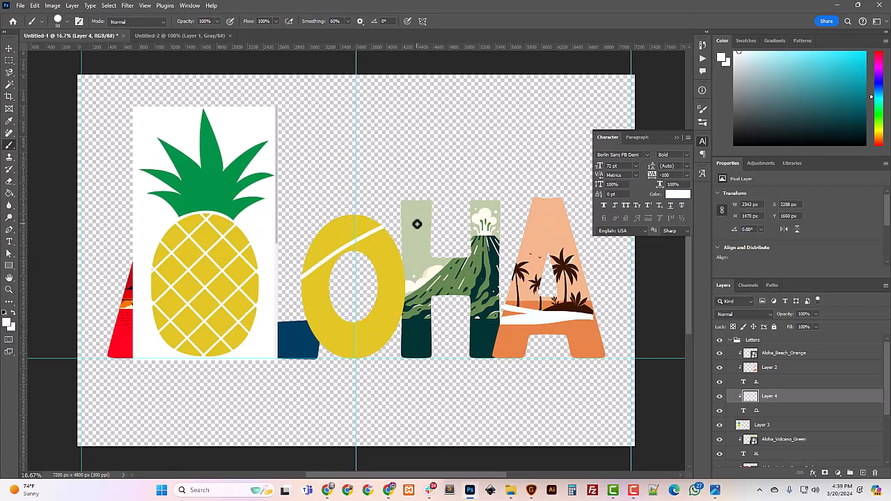
pyautogui.hotkey('ctrl', 'z')
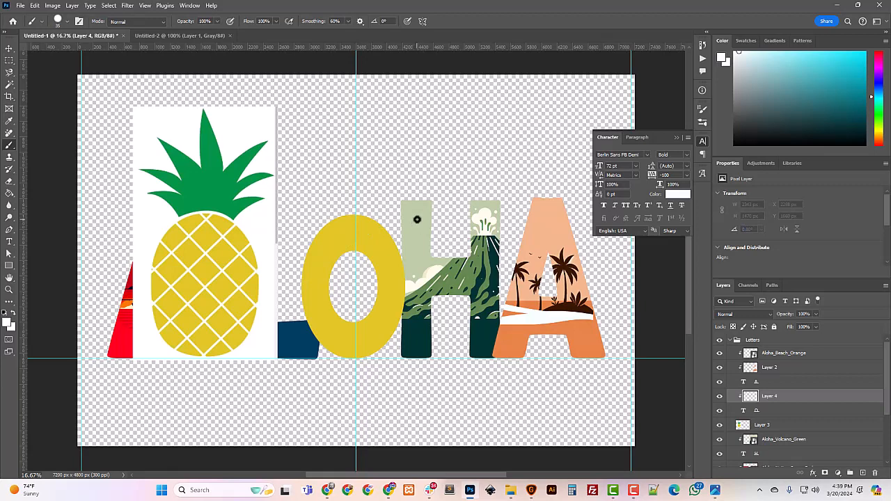
# Step: Try a crisscross of 35 px white diagonal lines over the upper half of the O, and undo all of its strokes
pyautogui.moveTo(382, 221); pyautogui.dragTo(296, 279)
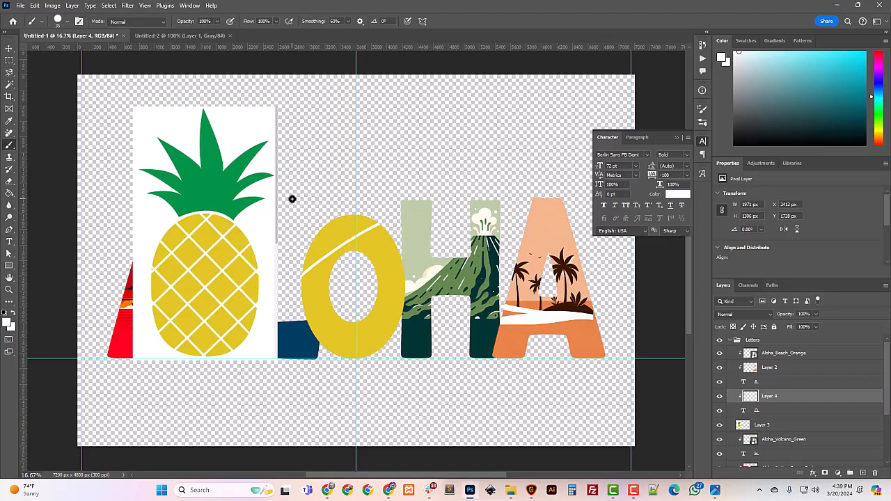
pyautogui.moveTo(319, 212)
pyautogui.mouseDown()
pyautogui.moveTo(405, 278)
pyautogui.moveTo(452, 333)
pyautogui.mouseUp()
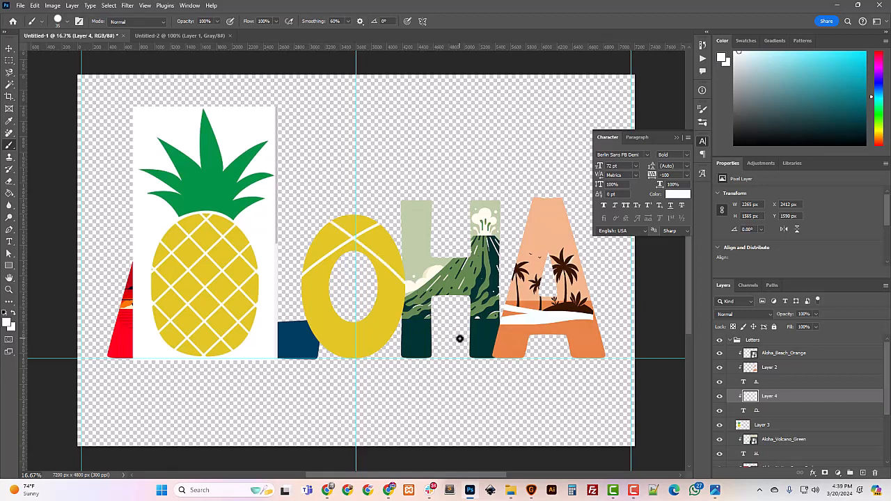
pyautogui.scroll(-2, 420, 299)
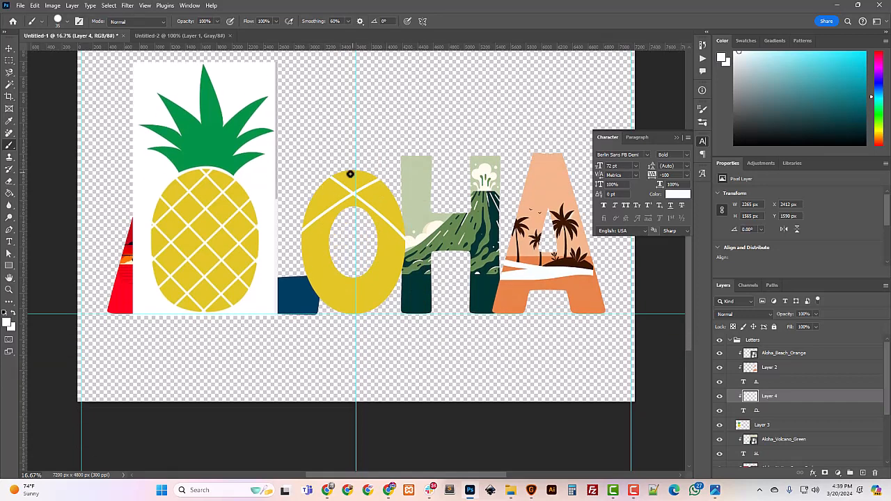
pyautogui.moveTo(351, 174); pyautogui.dragTo(276, 207)
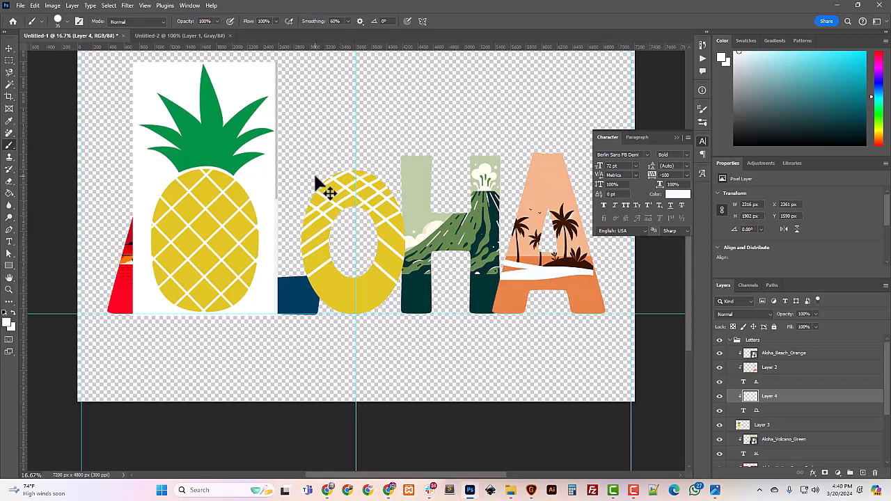
pyautogui.hotkey('ctrl', 'z')
pyautogui.hotkey('ctrl', 'z')
pyautogui.hotkey('ctrl', 'z')
pyautogui.hotkey('ctrl', 'z')
pyautogui.hotkey('ctrl', 'z')
pyautogui.hotkey('ctrl', 'z')
pyautogui.hotkey('ctrl', 'z')
pyautogui.hotkey('ctrl', 'z')
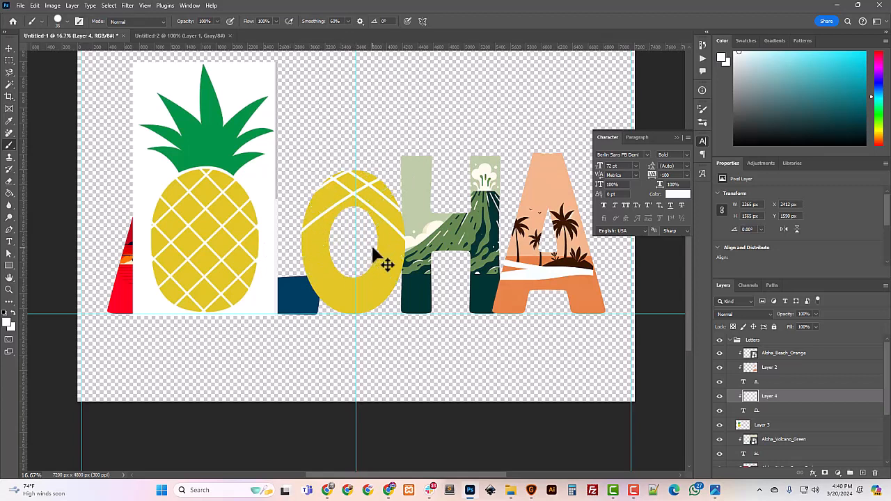
pyautogui.hotkey('ctrl', 'z')
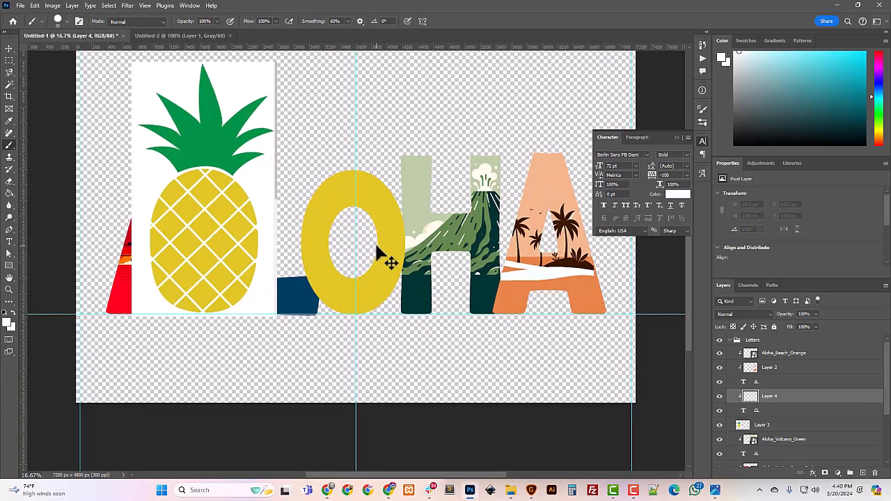
# Step: Try several white diagonal strokes from the O's upper right edge down to its left side, undoing each one
pyautogui.hotkey('ctrl', '+')
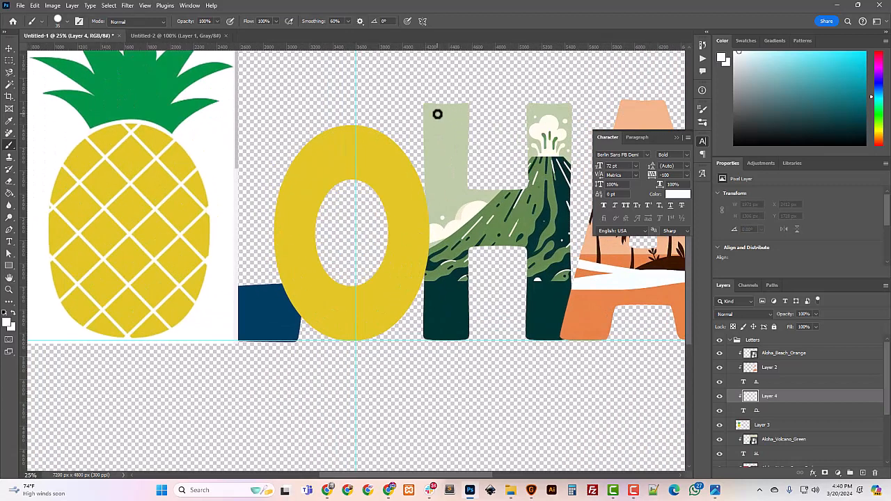
pyautogui.moveTo(425, 100); pyautogui.dragTo(245, 195)
pyautogui.hotkey('ctrl', 'z')
pyautogui.moveTo(381, 123); pyautogui.dragTo(213, 217)
pyautogui.hotkey('ctrl', 'z')
pyautogui.moveTo(383, 132); pyautogui.dragTo(213, 211)
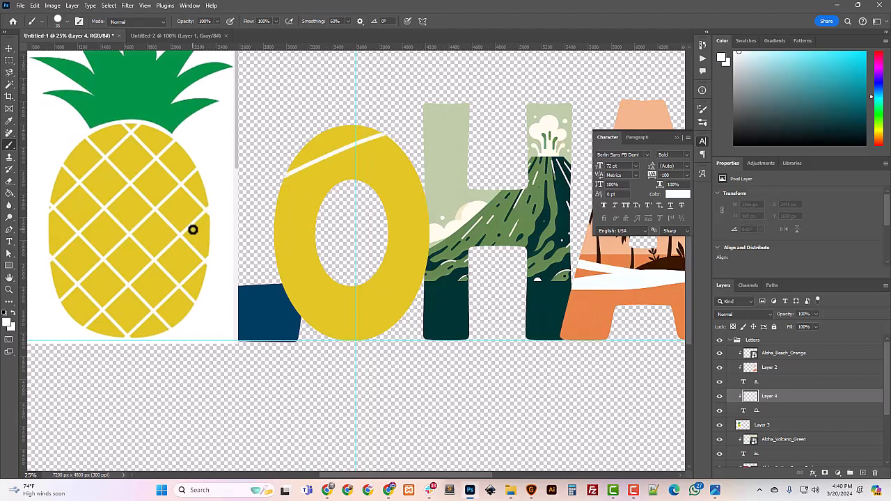
pyautogui.hotkey('ctrl', 'z')
# Step: Paint two crossing 35 px white diagonal lines over the top of the O, one sloping down left and one down right
pyautogui.moveTo(385, 133)
pyautogui.mouseDown()
pyautogui.moveTo(280, 181)
pyautogui.moveTo(246, 207)
pyautogui.mouseUp()
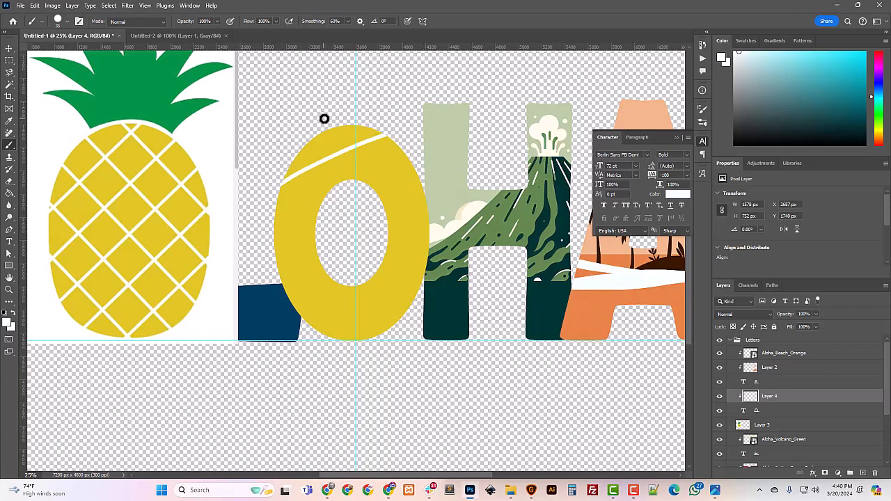
pyautogui.moveTo(325, 117)
pyautogui.mouseDown()
pyautogui.moveTo(412, 189)
pyautogui.moveTo(477, 281)
pyautogui.mouseUp()
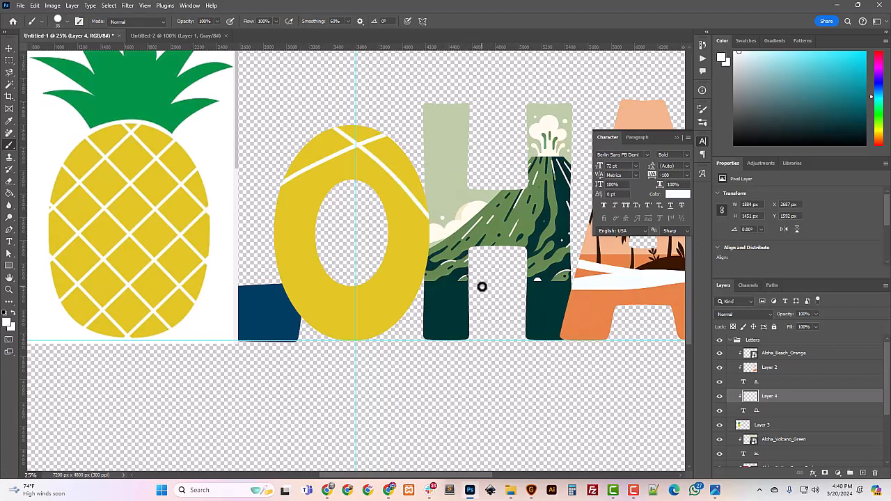
# Step: Try a second down-left white line below the first one on the O, undoing each attempt
pyautogui.scroll(-2, 482, 286)
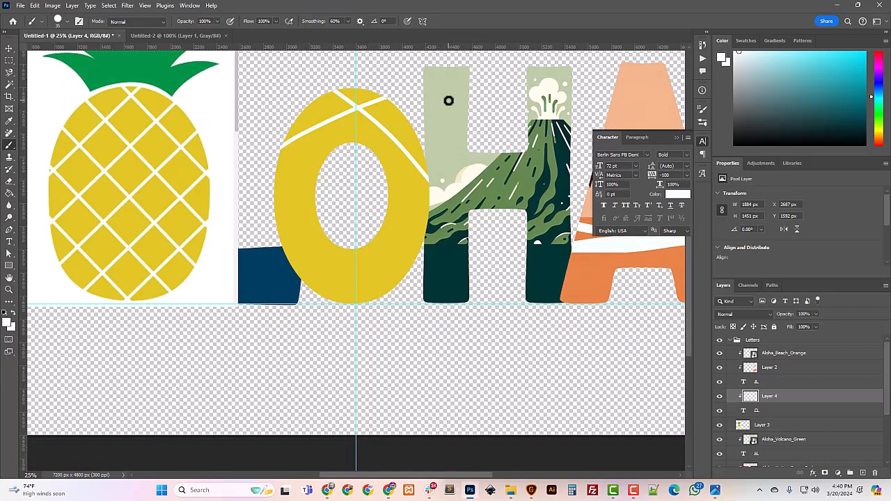
pyautogui.moveTo(392, 117); pyautogui.dragTo(260, 174)
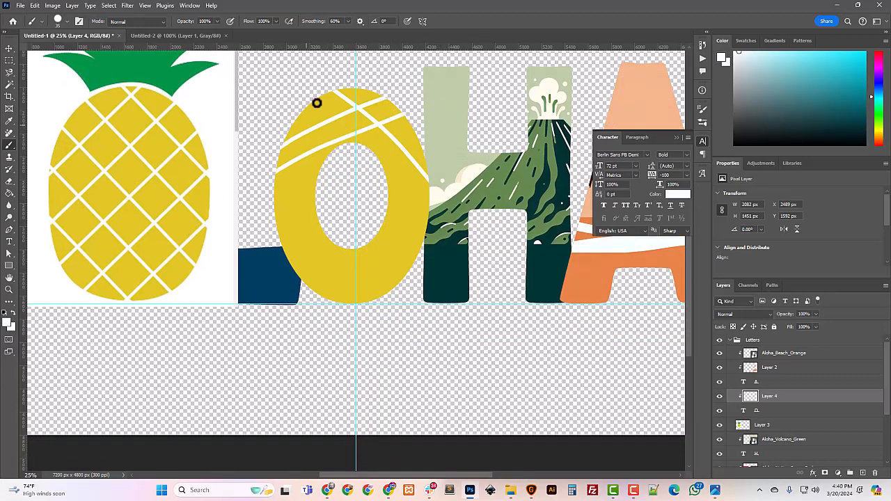
pyautogui.hotkey('ctrl', 'z')
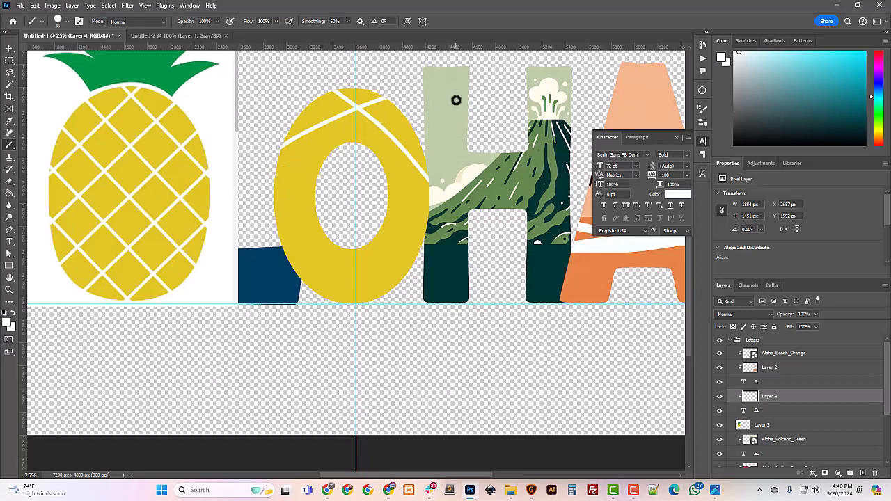
pyautogui.moveTo(456, 100)
pyautogui.mouseDown()
pyautogui.moveTo(406, 106)
pyautogui.moveTo(239, 183)
pyautogui.mouseUp()
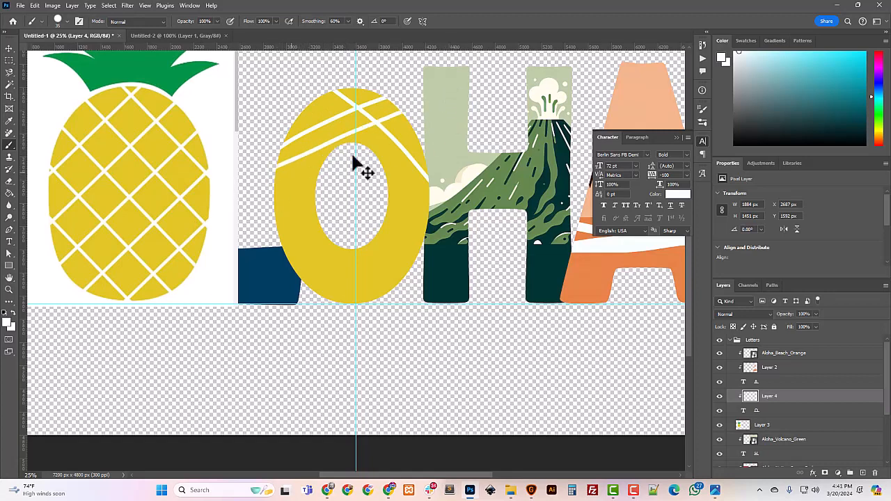
pyautogui.hotkey('ctrl', 'z')
pyautogui.moveTo(393, 127)
pyautogui.mouseDown()
pyautogui.moveTo(348, 138)
pyautogui.moveTo(234, 190)
pyautogui.mouseUp()
pyautogui.hotkey('ctrl', 'z')
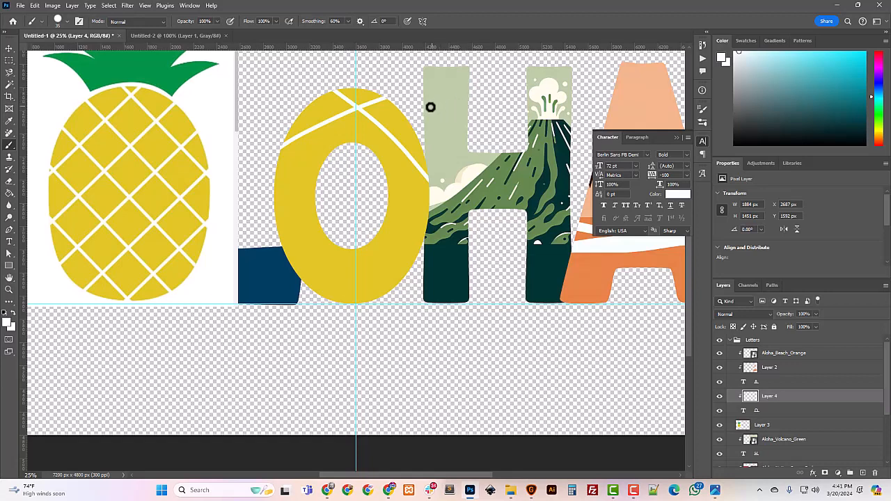
# Step: Paint further white diagonal lines in both directions down the sides and across the bottom of the O to complete the pineapple grid
pyautogui.moveTo(400, 115); pyautogui.dragTo(229, 193)
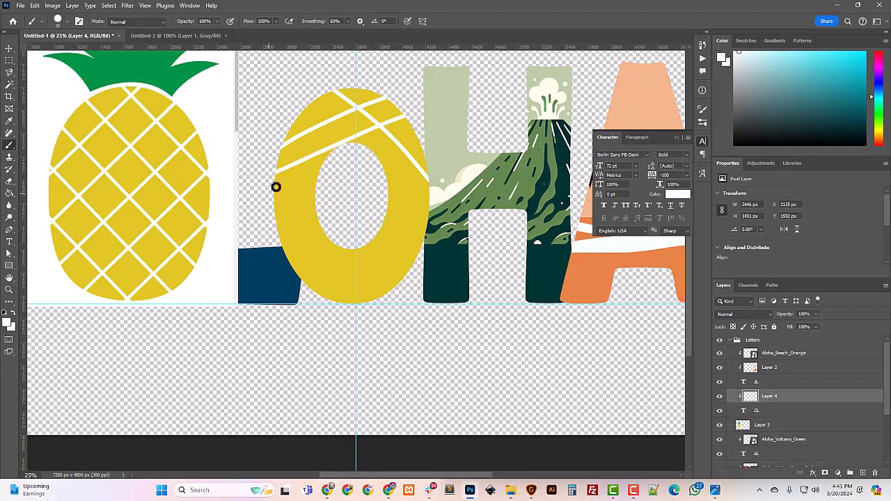
pyautogui.moveTo(344, 123); pyautogui.dragTo(475, 258)
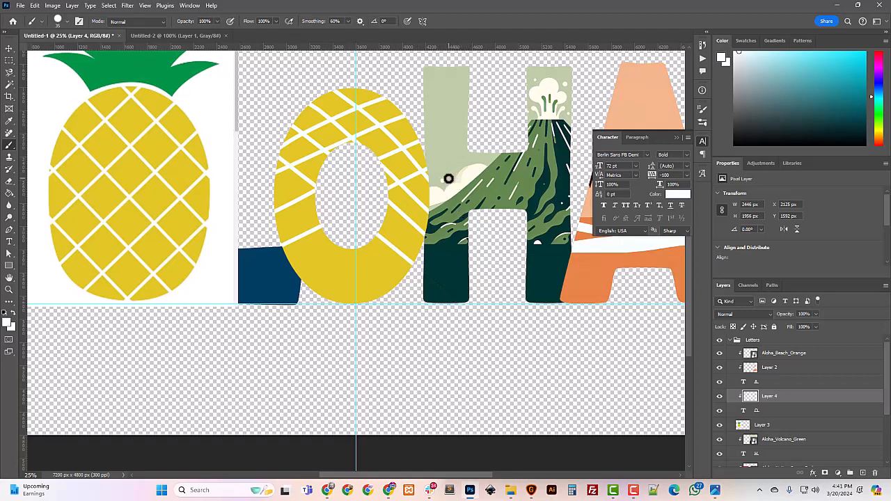
pyautogui.moveTo(449, 178); pyautogui.dragTo(244, 312)
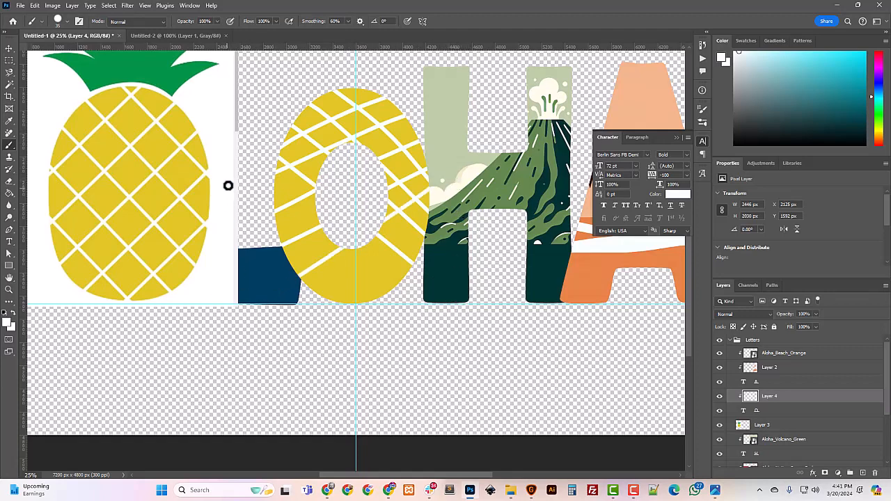
pyautogui.moveTo(243, 177); pyautogui.dragTo(489, 350)
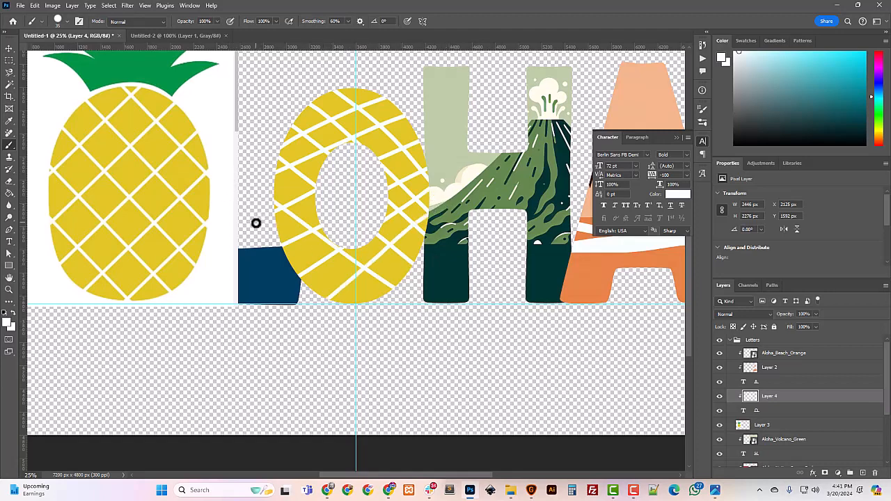
pyautogui.moveTo(257, 223); pyautogui.dragTo(448, 374)
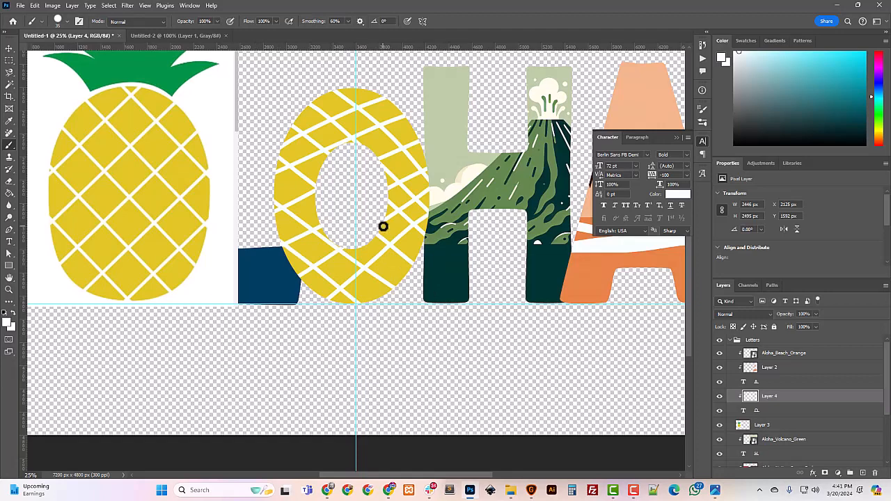
# Step: Set up the Pen tool in Shape mode with no fill and a dark blue 1 px stroke for tracing the reference pineapple's crown
pyautogui.scroll(3, 202, 191)
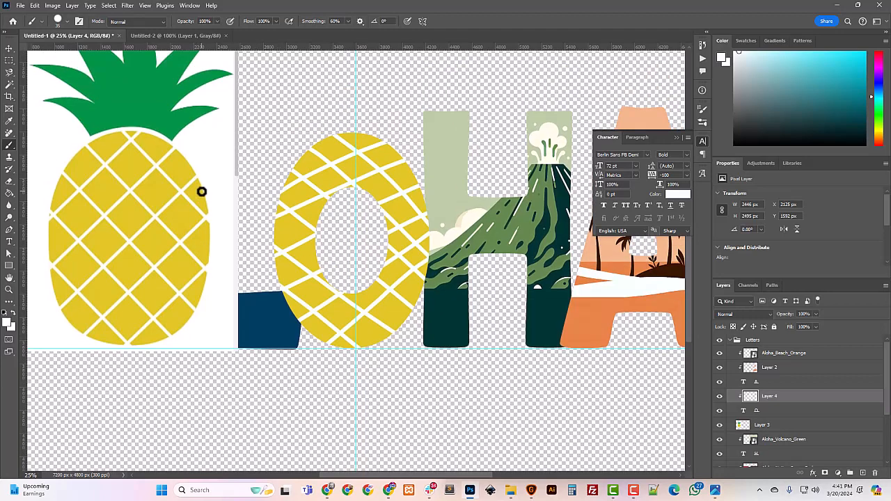
pyautogui.click(9, 230)
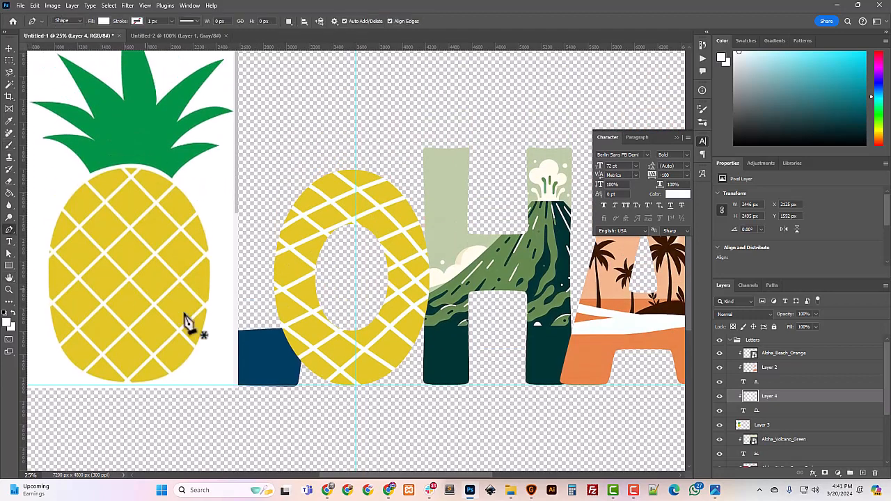
pyautogui.hotkey('ctrl', '+')
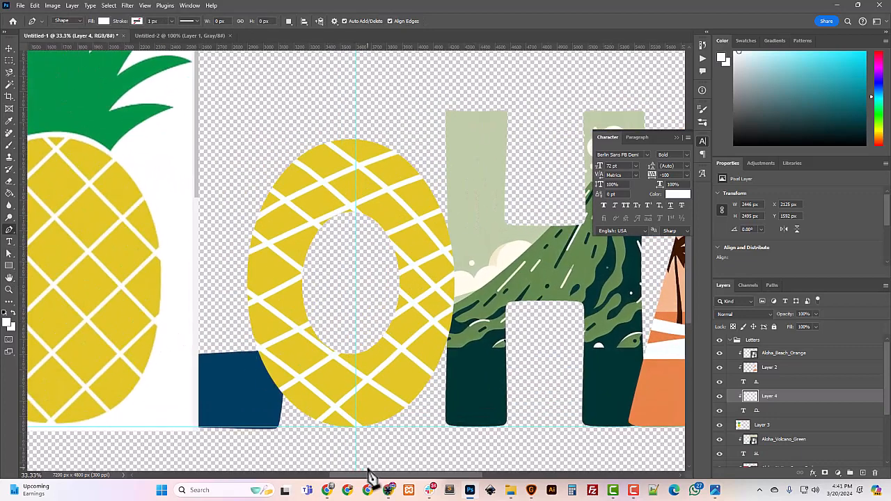
pyautogui.moveTo(369, 475); pyautogui.dragTo(317, 474)
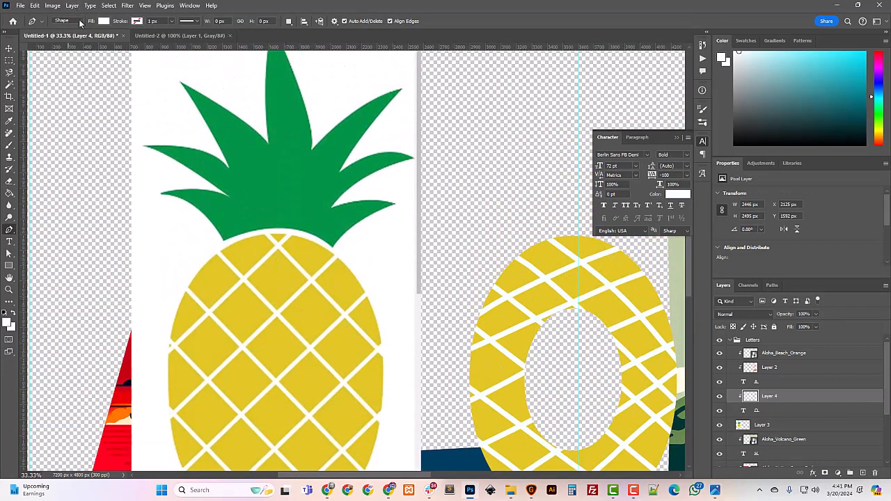
pyautogui.click(104, 21)
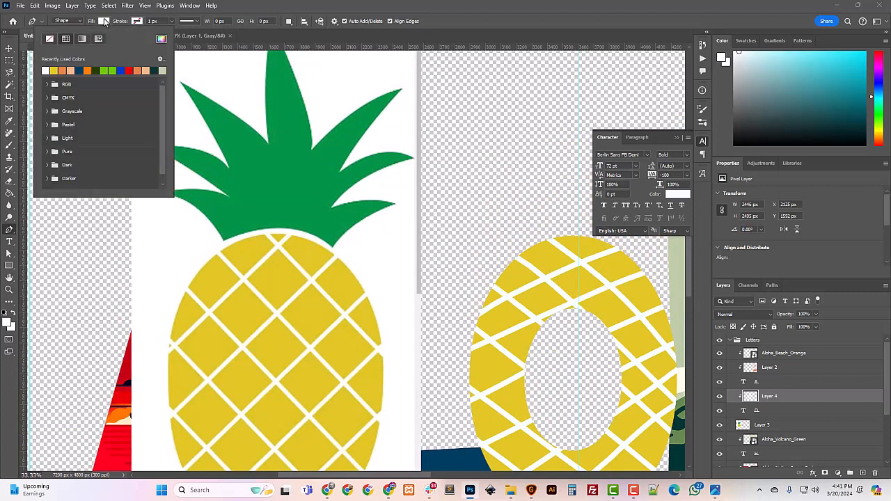
pyautogui.click(133, 23)
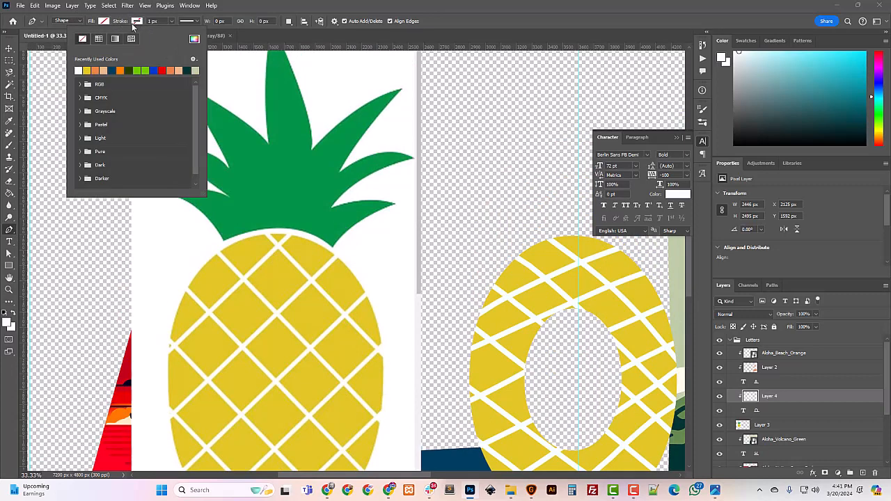
pyautogui.click(111, 70)
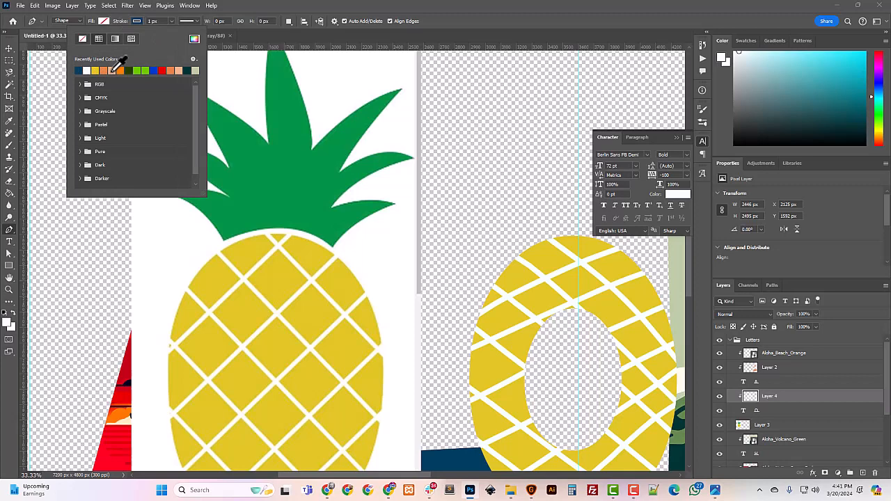
pyautogui.click(251, 19)
pyautogui.scroll(2, 365, 323)
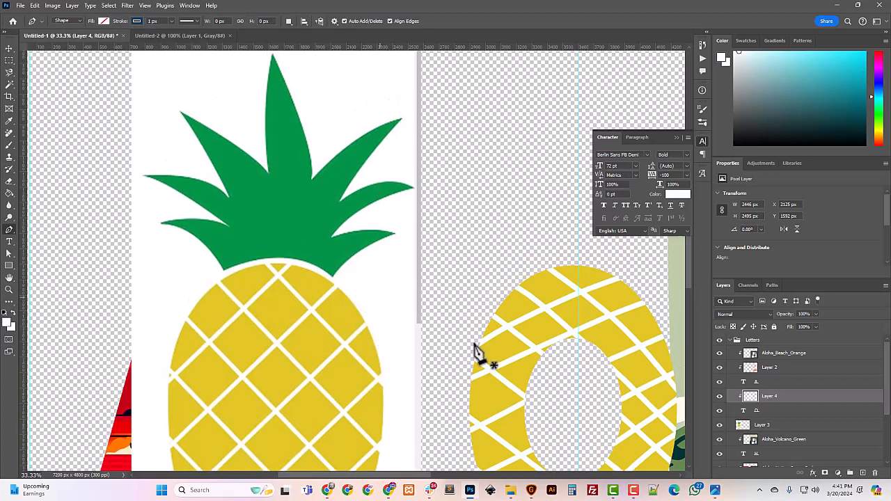
# Step: Start a pen path at the crown's lower right base and trace around the lowest right leaf to the notch above it
pyautogui.click(333, 277)
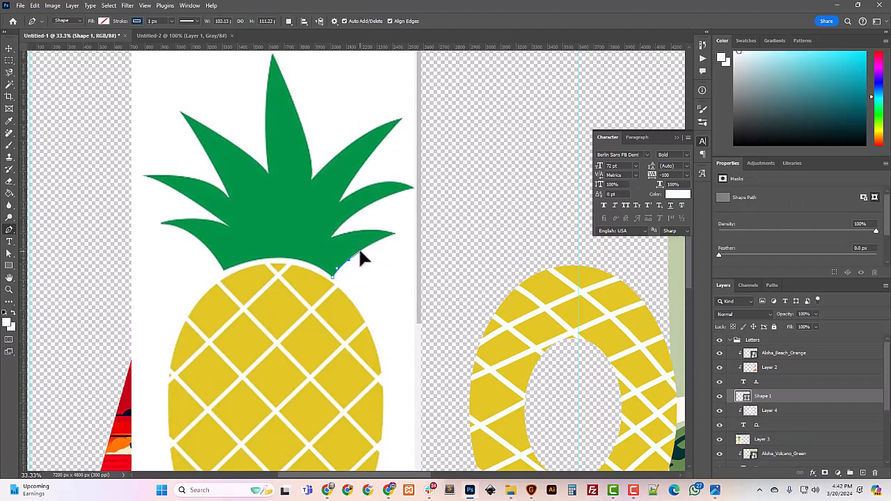
pyautogui.moveTo(376, 242); pyautogui.dragTo(382, 240)
pyautogui.click(395, 235)
pyautogui.moveTo(368, 233); pyautogui.dragTo(388, 196)
pyautogui.click(331, 238)
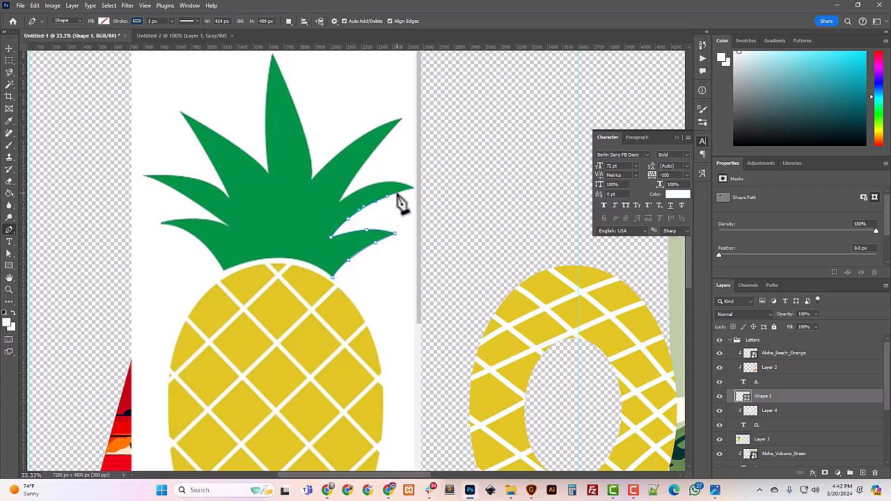
# Step: Trace the middle right leaf along its lower edge to the tip and back over its upper edge, undoing a misplaced curve
pyautogui.click(398, 193)
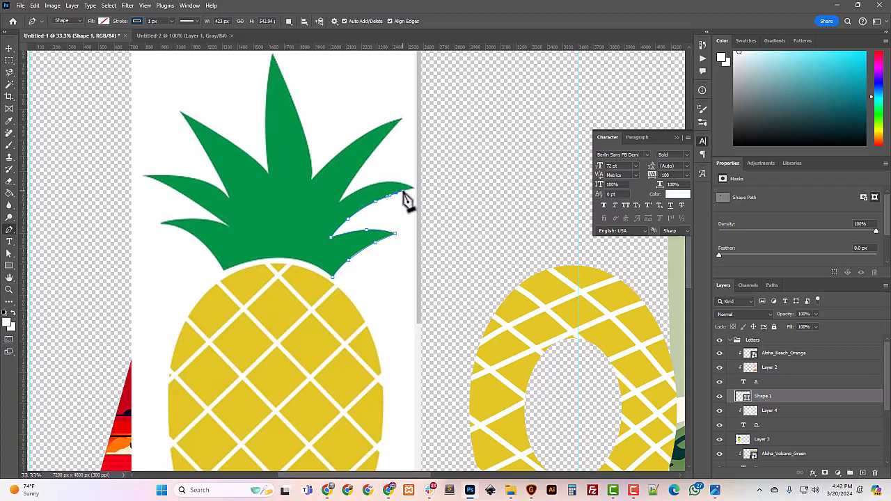
pyautogui.click(403, 191)
pyautogui.click(415, 189)
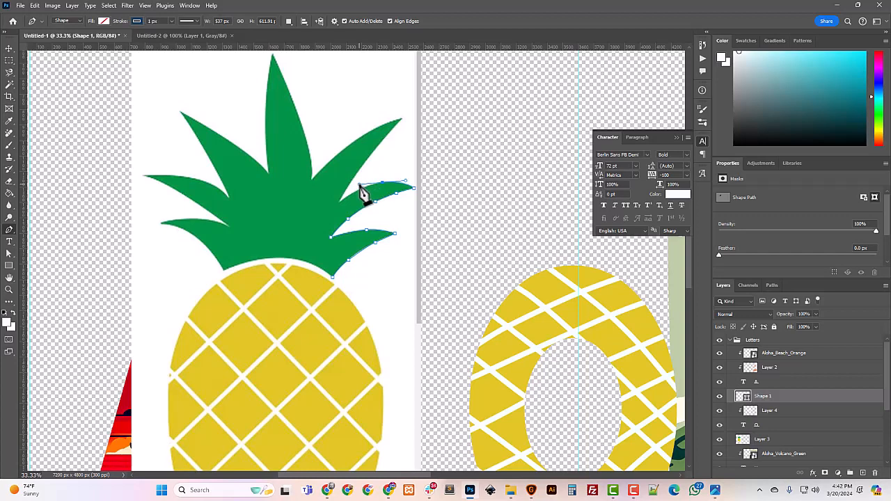
pyautogui.moveTo(356, 191); pyautogui.dragTo(348, 195)
pyautogui.hotkey('ctrl', 'z')
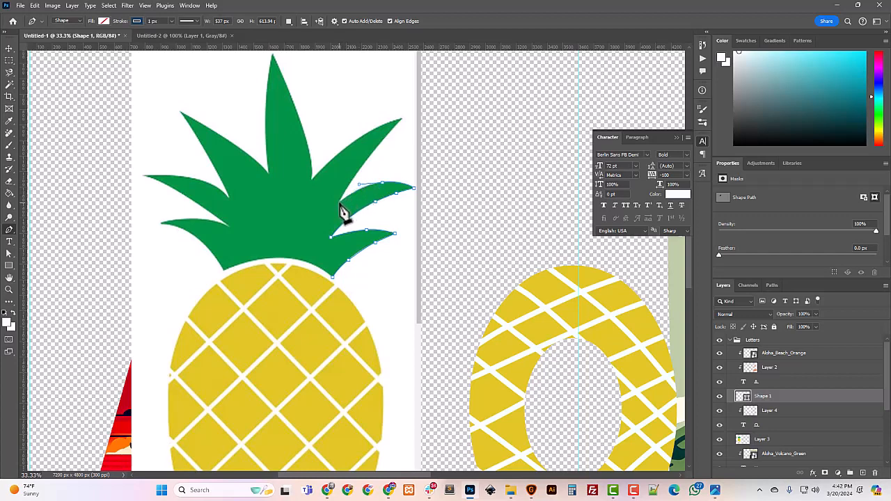
# Step: Continue the pen path around the upper right leaf to the notch beside the crown's central leaf
pyautogui.scroll(2, 345, 212)
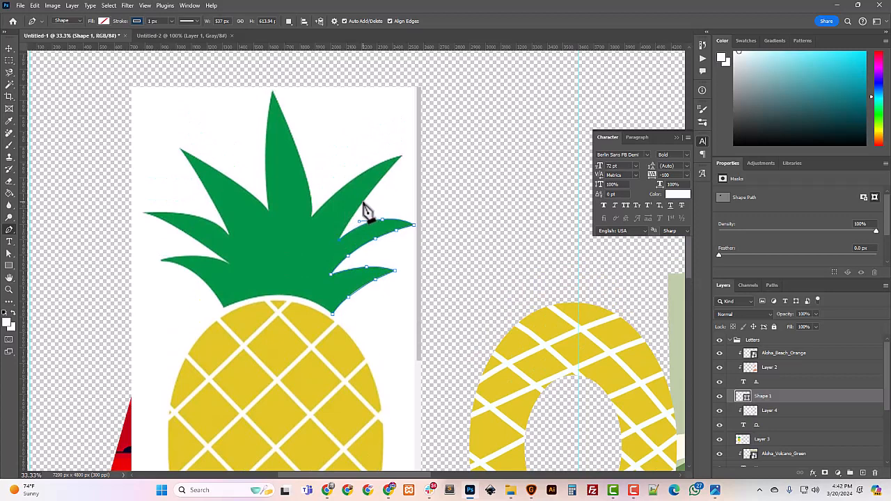
pyautogui.scroll(2, 381, 209)
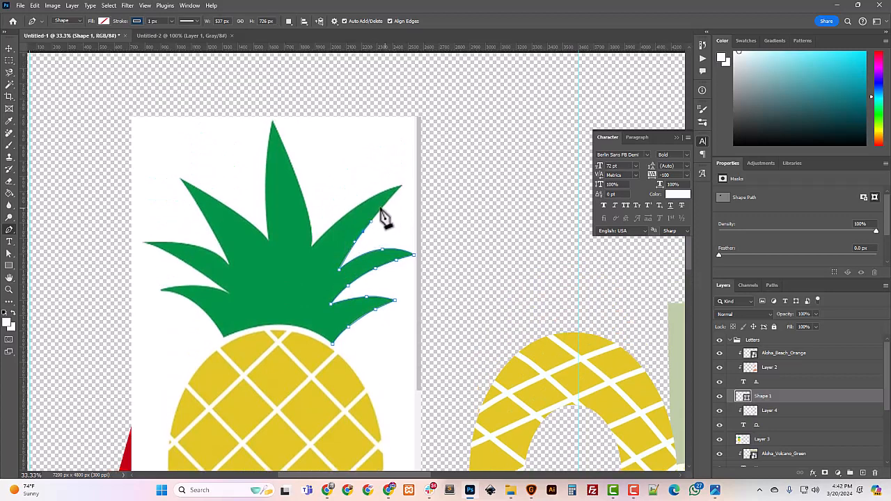
pyautogui.click(384, 207)
pyautogui.click(402, 185)
pyautogui.click(331, 224)
pyautogui.click(311, 245)
# Step: Trace the tall central leaf up its right edge to the tip and down its left edge
pyautogui.scroll(1, 311, 233)
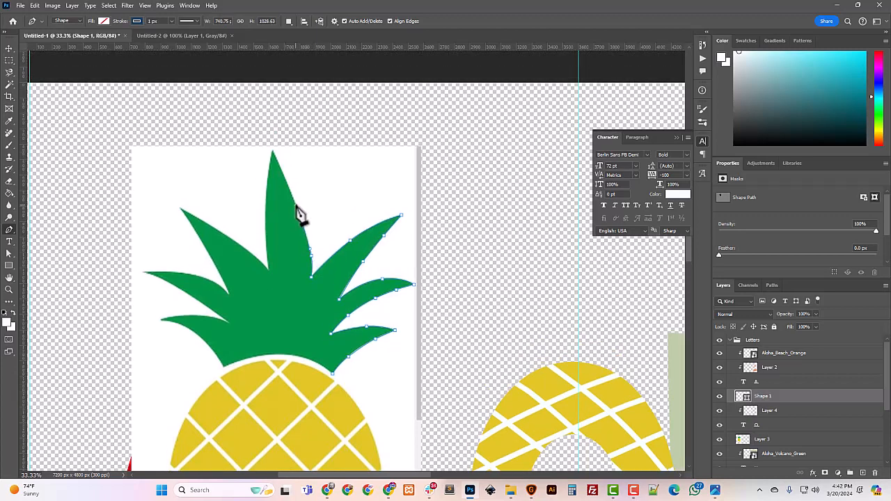
pyautogui.click(294, 201)
pyautogui.scroll(1, 293, 211)
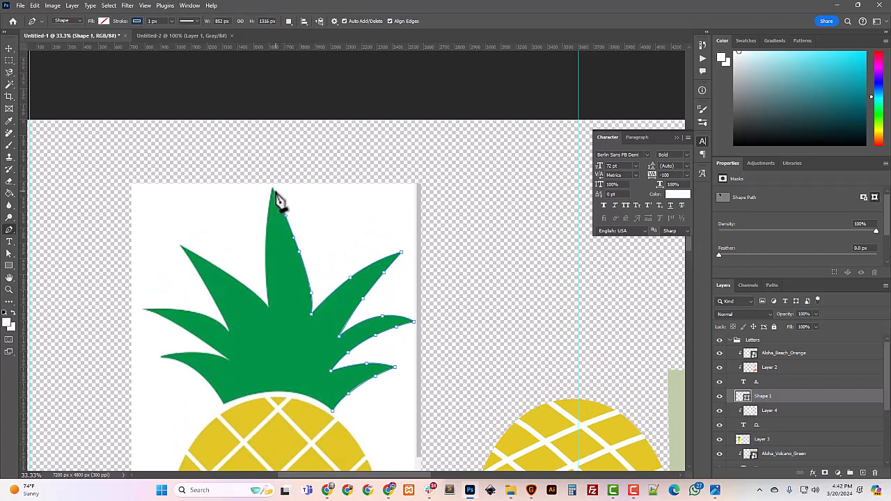
pyautogui.click(273, 190)
pyautogui.scroll(-1, 272, 223)
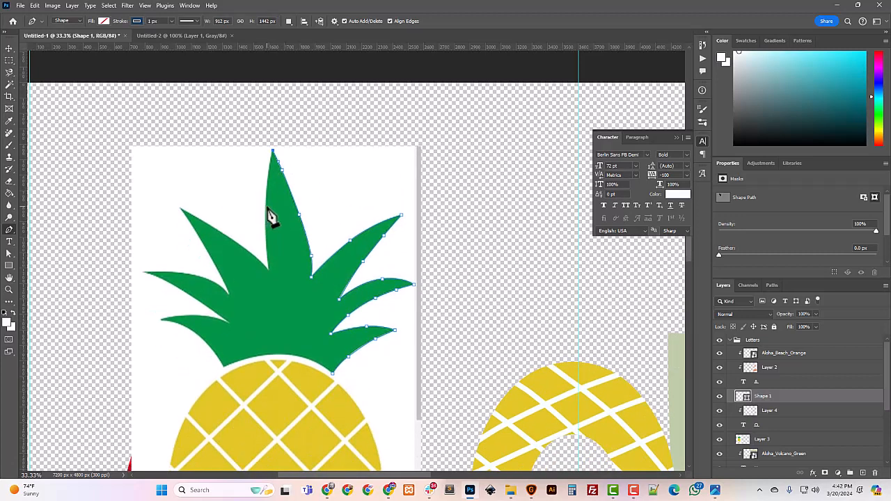
pyautogui.moveTo(265, 209); pyautogui.dragTo(266, 234)
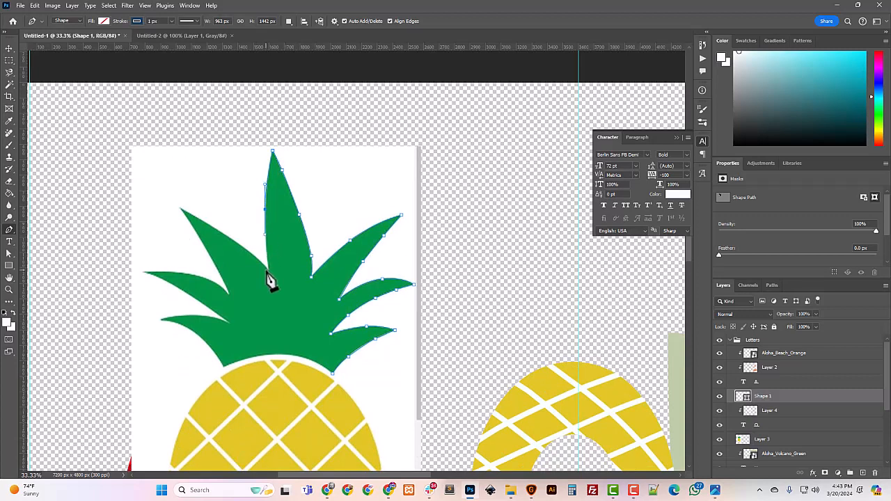
# Step: Trace the upper left leaf out to its tip and back to the notch below it
pyautogui.click(234, 243)
pyautogui.click(216, 229)
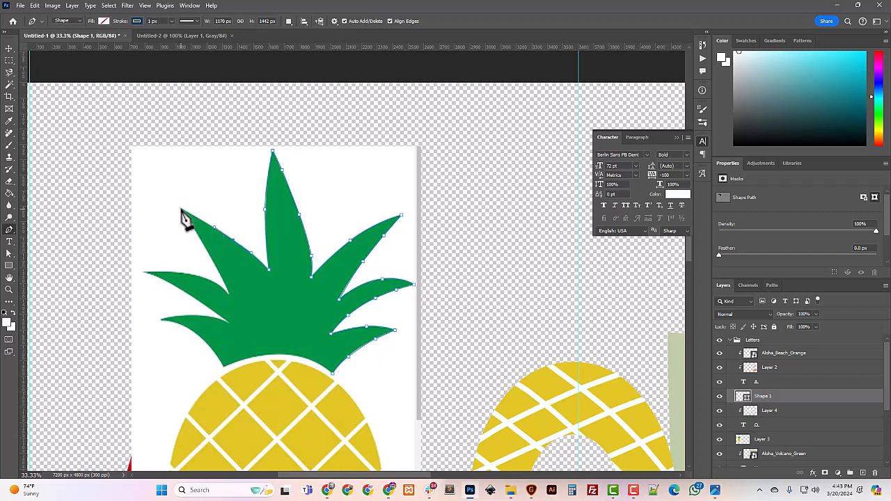
pyautogui.click(180, 210)
pyautogui.scroll(-2, 201, 252)
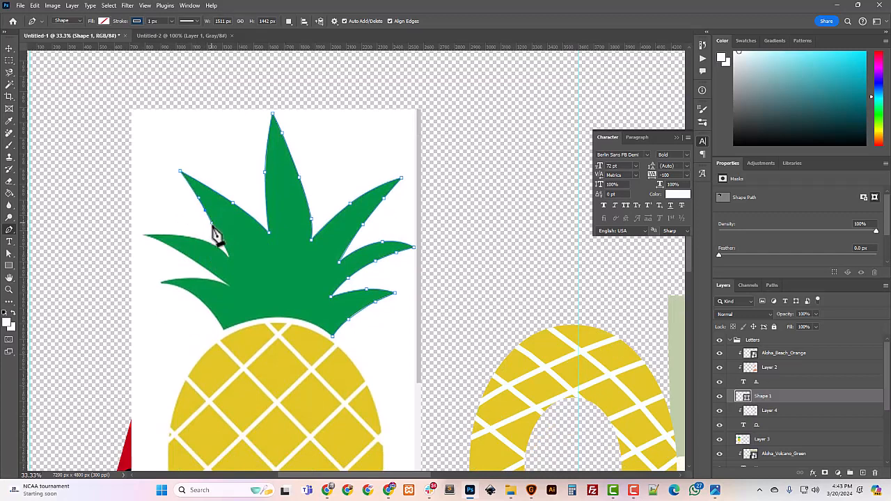
pyautogui.click(230, 258)
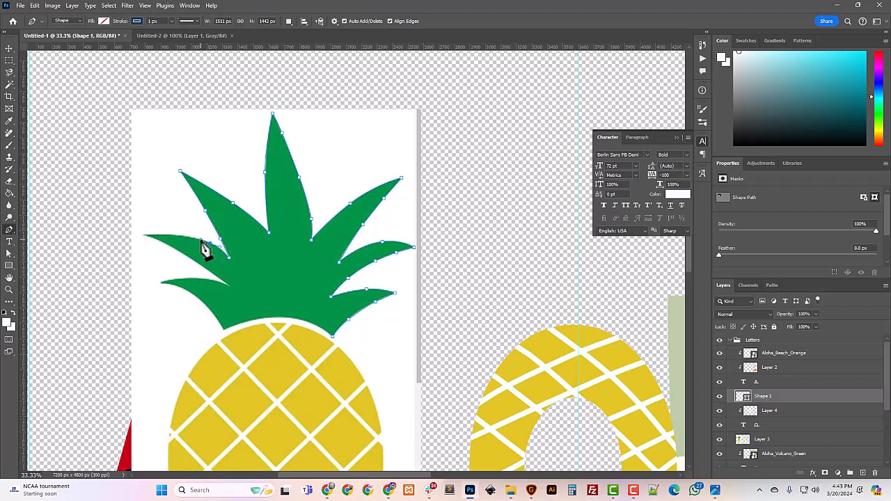
# Step: Trace the middle left leaf along its upper edge to the tip and back along its lower edge
pyautogui.moveTo(176, 235); pyautogui.dragTo(166, 237)
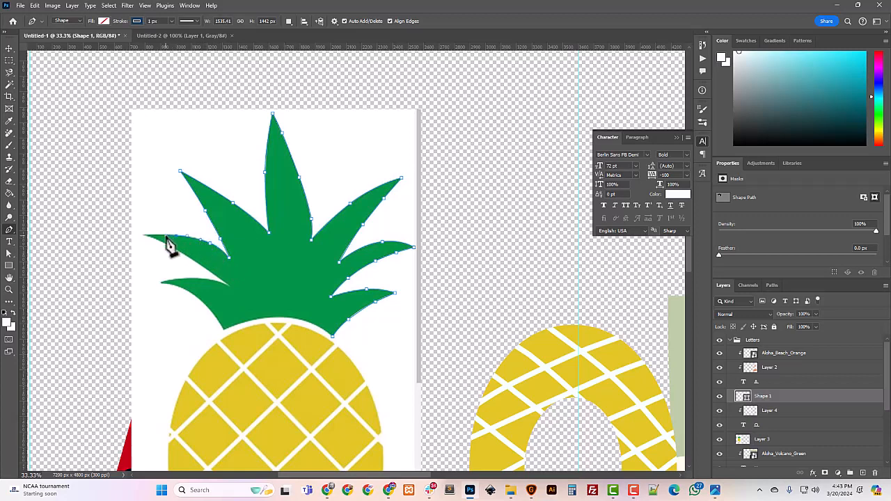
pyautogui.click(143, 235)
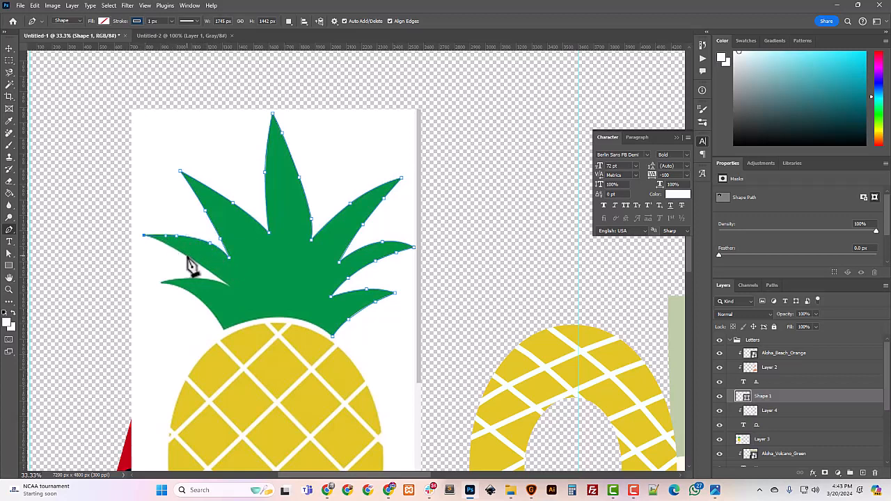
pyautogui.moveTo(188, 258); pyautogui.dragTo(206, 268)
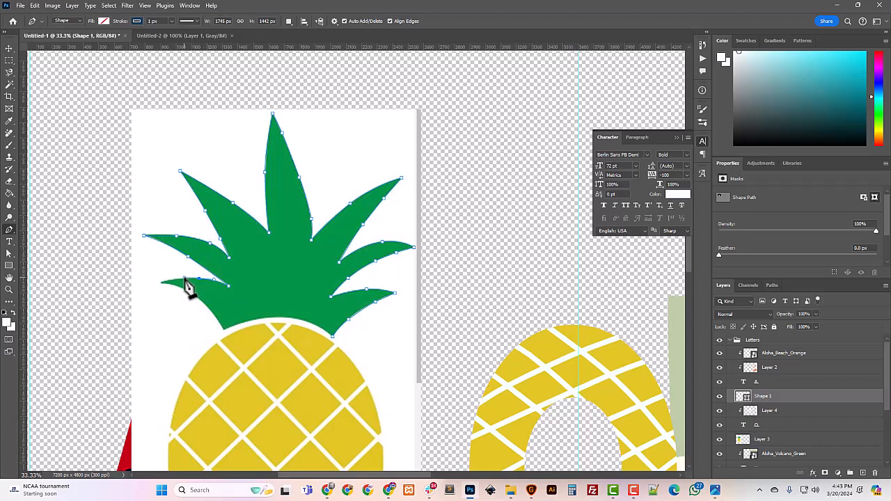
# Step: Trace the lowest left leaf and the crown's curved base, closing the path at its starting point
pyautogui.moveTo(160, 284); pyautogui.dragTo(205, 305)
pyautogui.click(224, 332)
pyautogui.moveTo(278, 319); pyautogui.dragTo(314, 318)
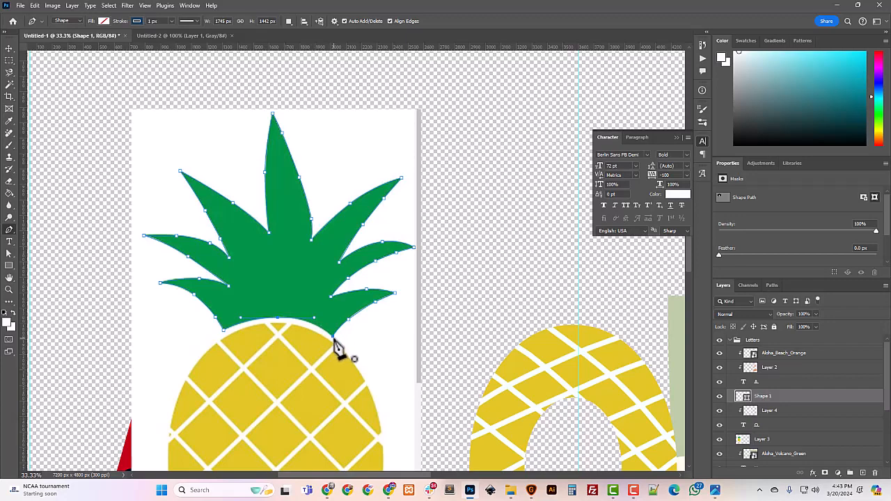
pyautogui.click(333, 335)
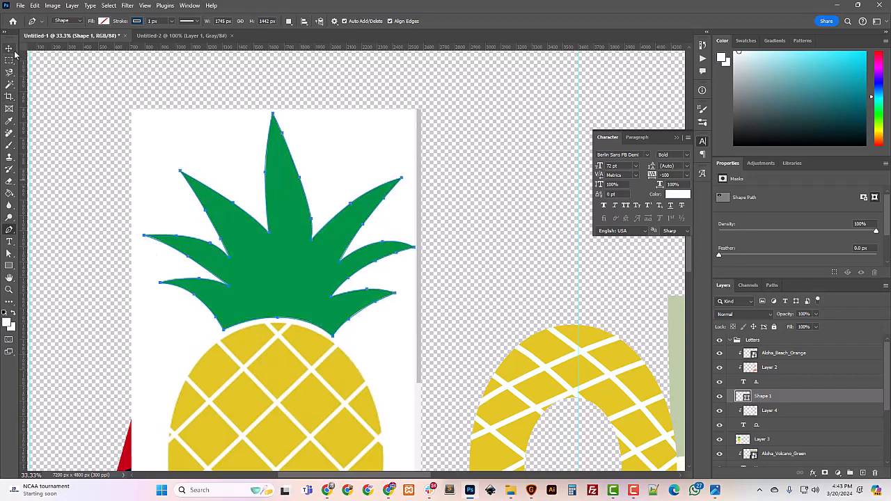
# Step: Sample the reference crown's green (029449) as the foreground color and fill the traced crown shape with it
pyautogui.click(11, 50)
pyautogui.hotkey('ctrl', '-')
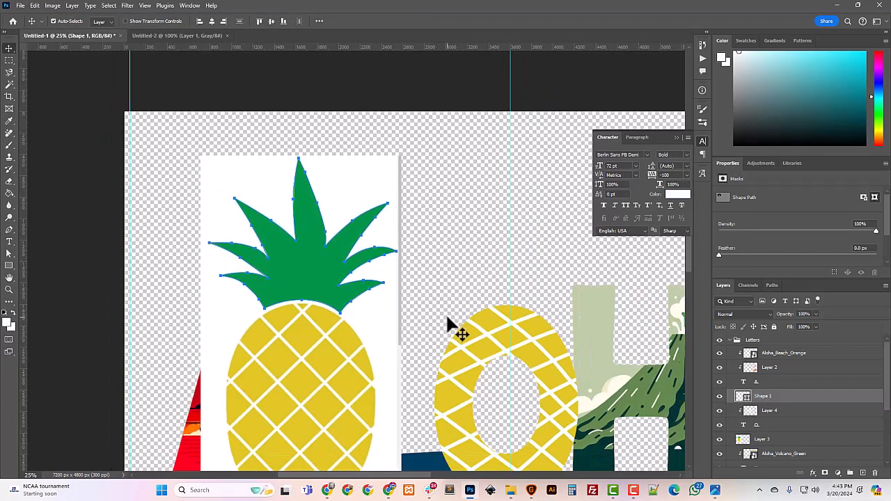
pyautogui.hotkey('ctrl', '-')
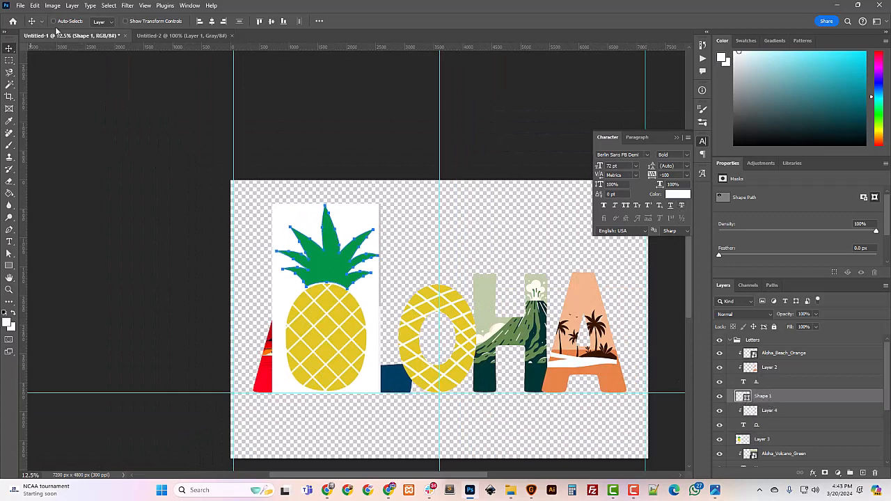
pyautogui.click(9, 231)
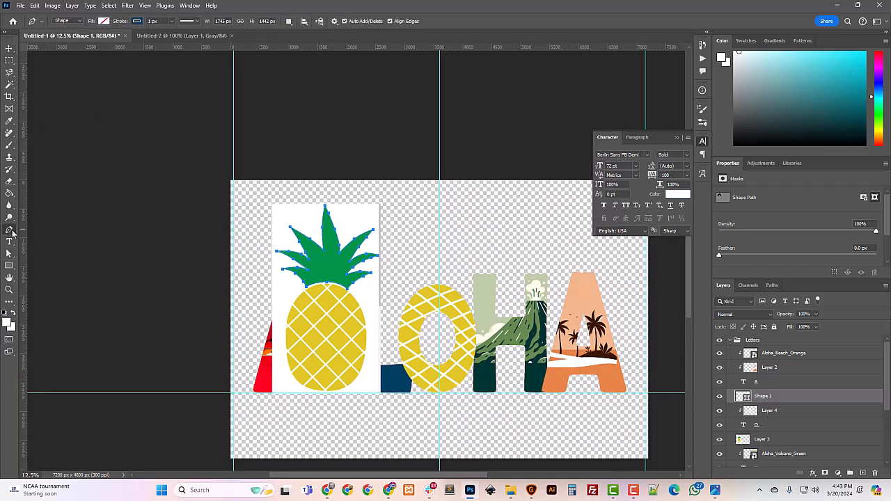
pyautogui.click(104, 21)
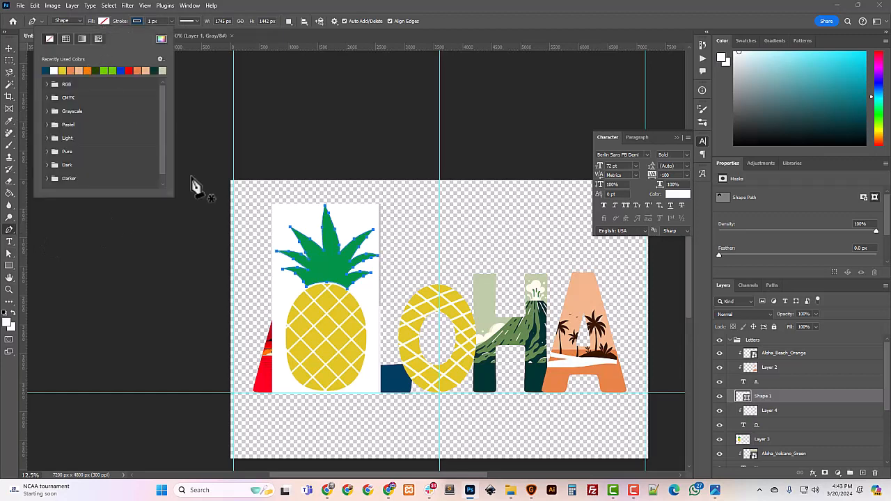
pyautogui.click(284, 13)
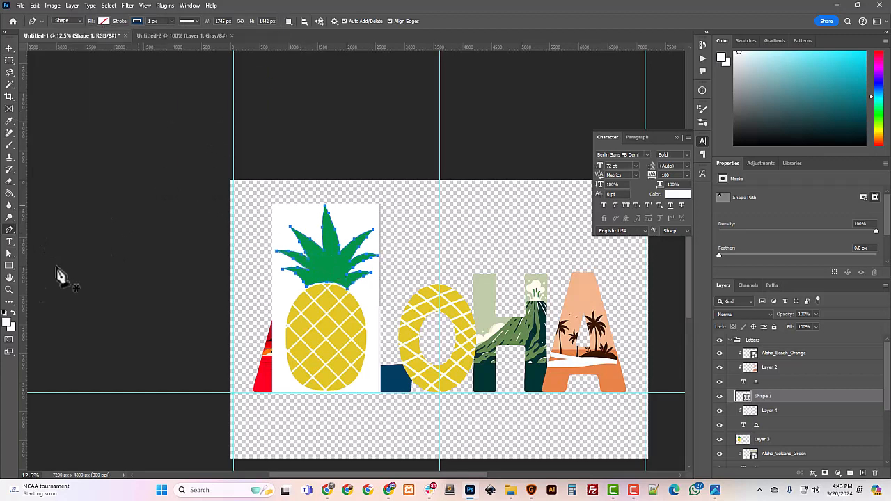
pyautogui.click(8, 323)
pyautogui.click(329, 252)
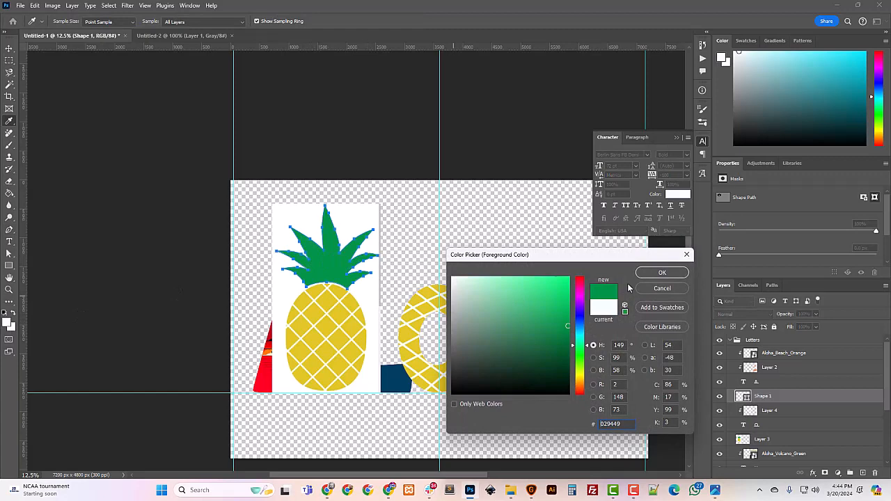
pyautogui.click(661, 273)
pyautogui.click(103, 21)
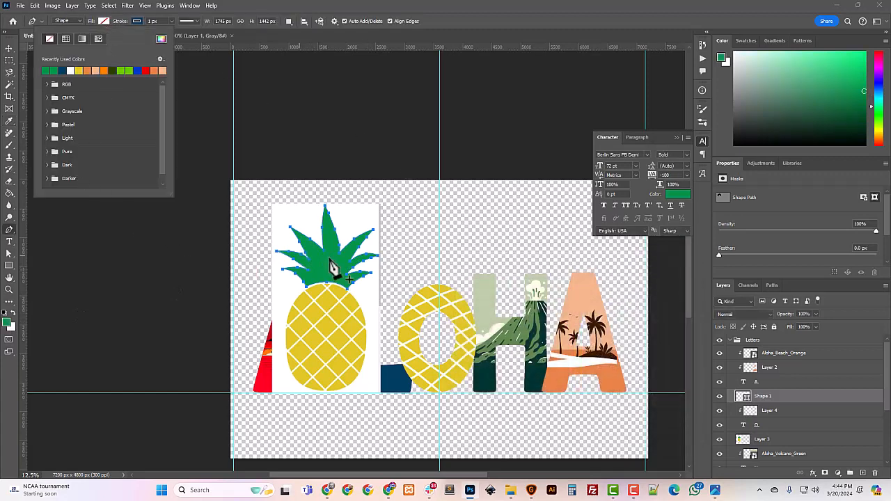
pyautogui.click(46, 69)
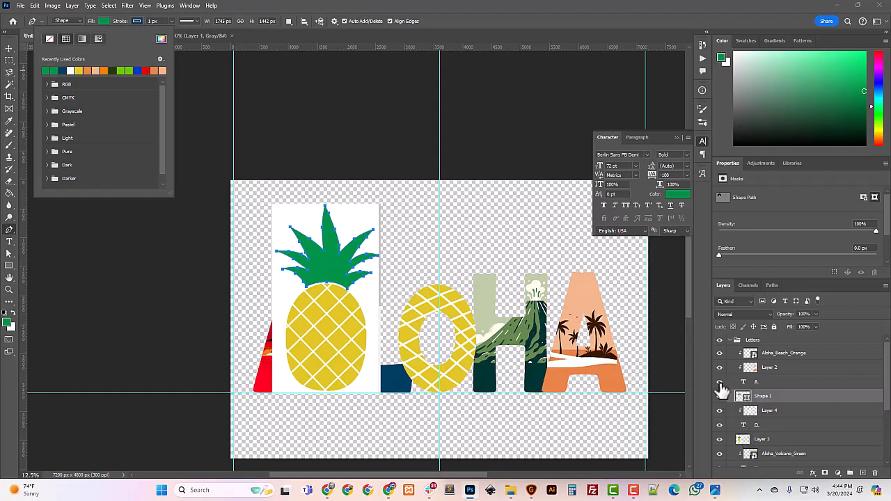
# Step: Hide the reference pineapple layer, keep the traced crown layer shown, and move the green crown on top of the letter O
pyautogui.click(764, 426)
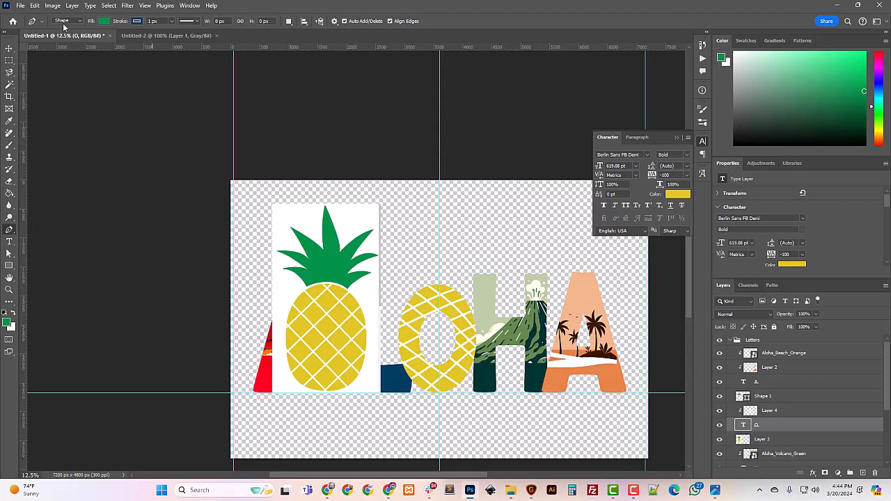
pyautogui.click(9, 49)
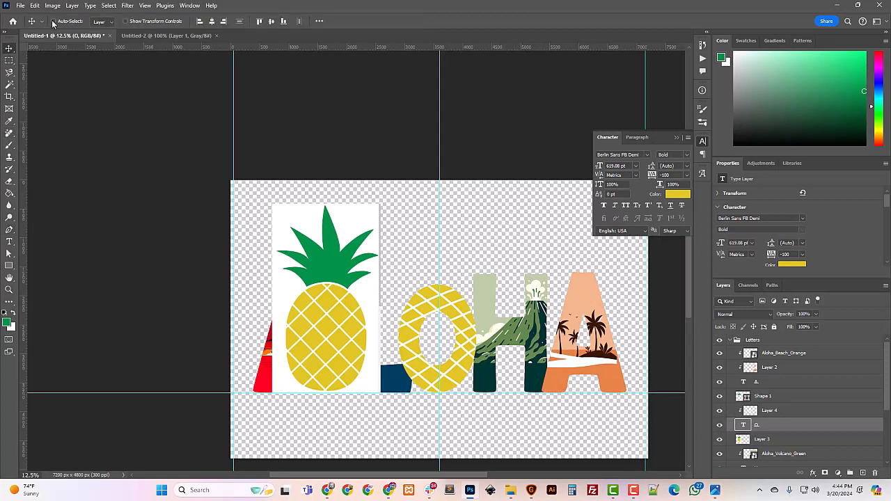
pyautogui.click(54, 21)
pyautogui.click(319, 253)
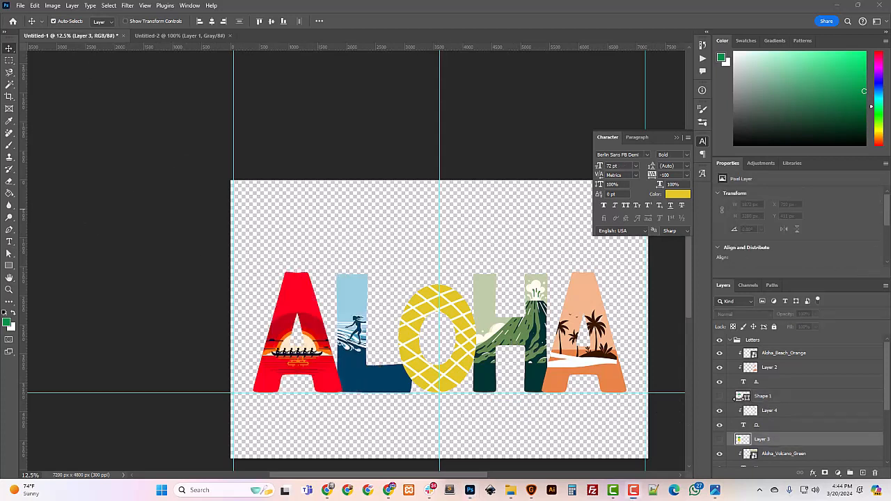
pyautogui.click(720, 396)
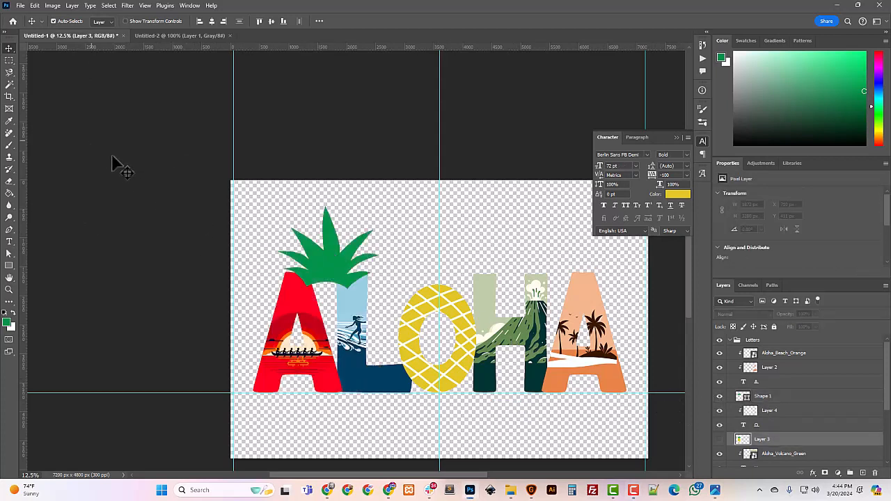
pyautogui.moveTo(329, 277); pyautogui.dragTo(442, 276)
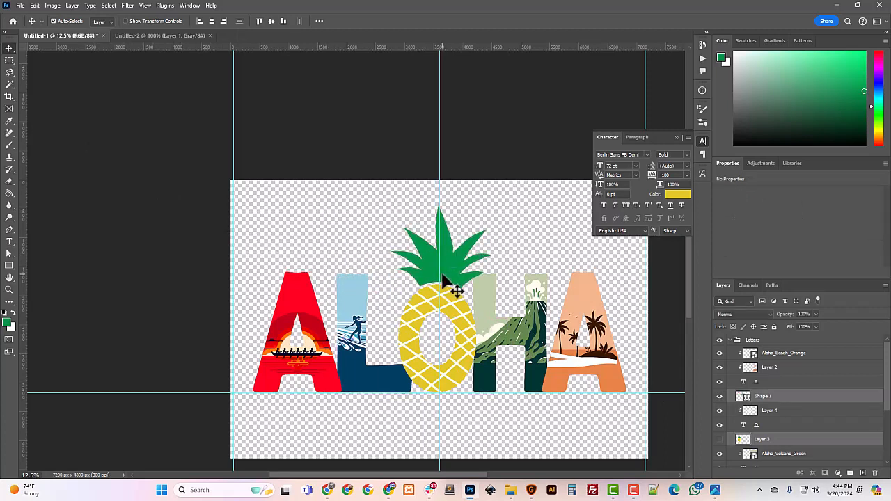
pyautogui.scroll(-3, 443, 277)
pyautogui.hotkey('ctrl', '+')
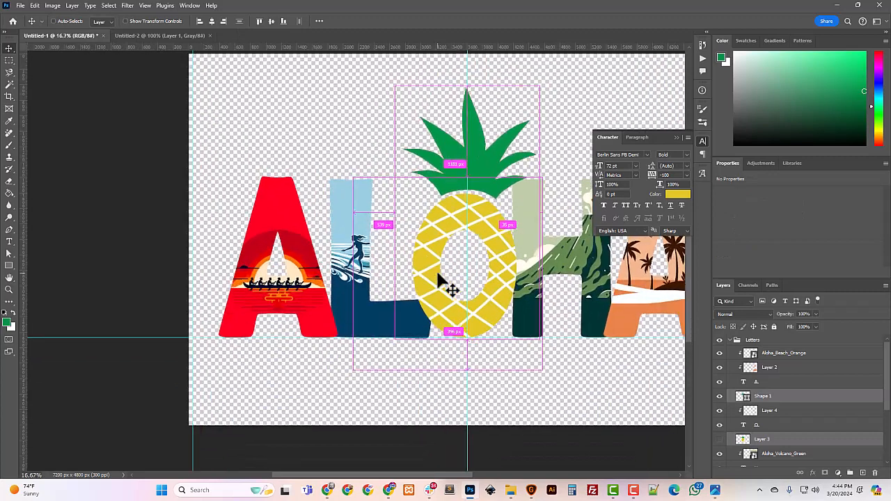
# Step: Flip the crown shape on the Shape 1 layer horizontally
pyautogui.click(35, 4)
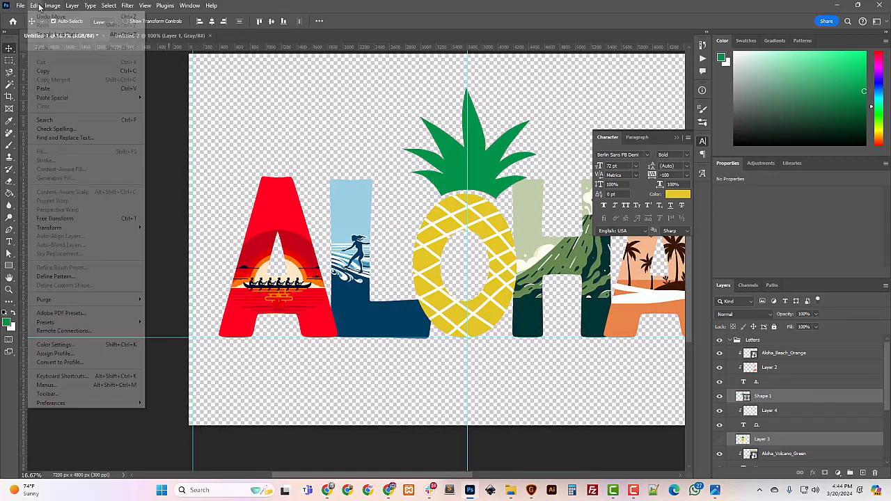
pyautogui.moveTo(94, 228)
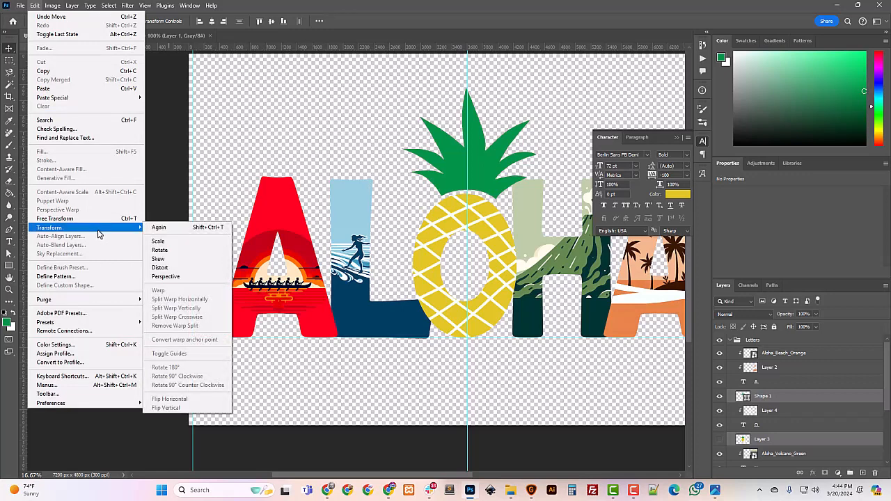
pyautogui.click(752, 396)
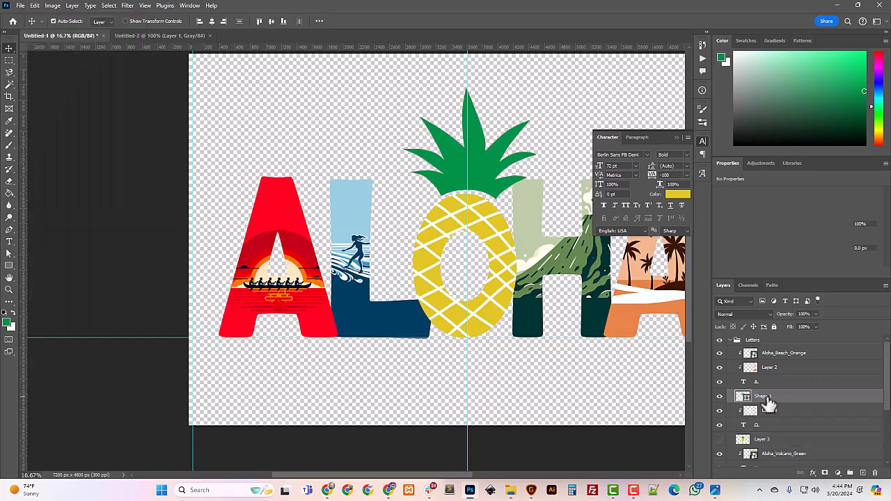
pyautogui.click(34, 5)
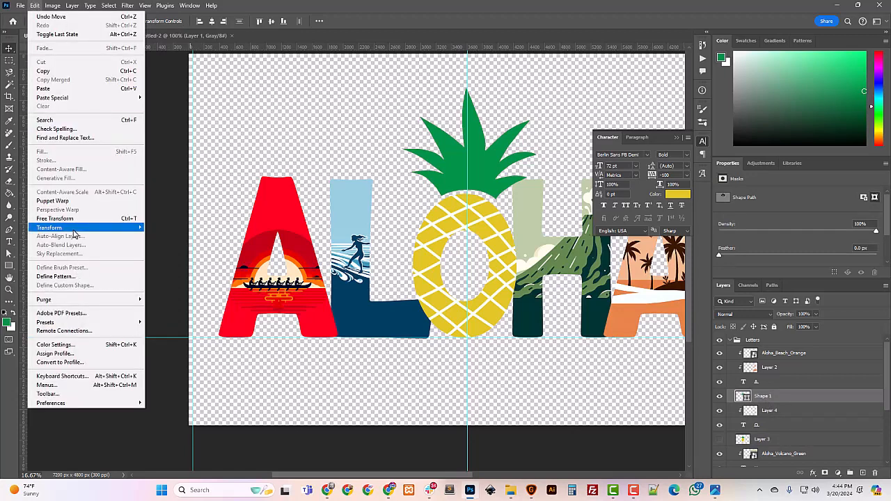
pyautogui.moveTo(76, 230)
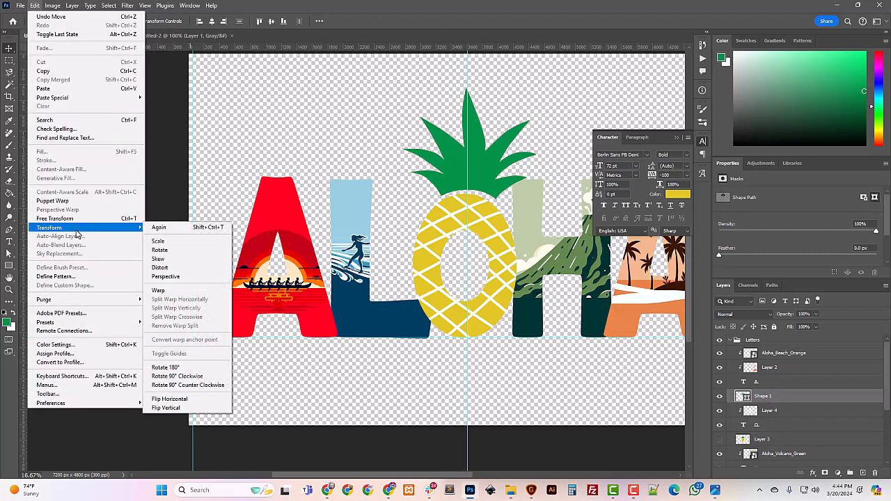
pyautogui.click(183, 399)
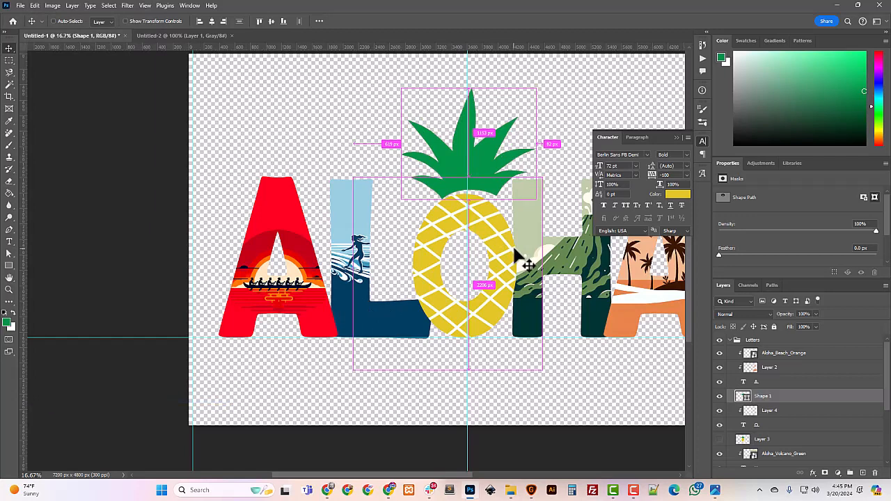
# Step: Scale the crown to 87.53%, rotate it to 1.52 degrees and place it just above the O
pyautogui.hotkey('ctrl', 't')
pyautogui.moveTo(557, 228); pyautogui.dragTo(543, 219)
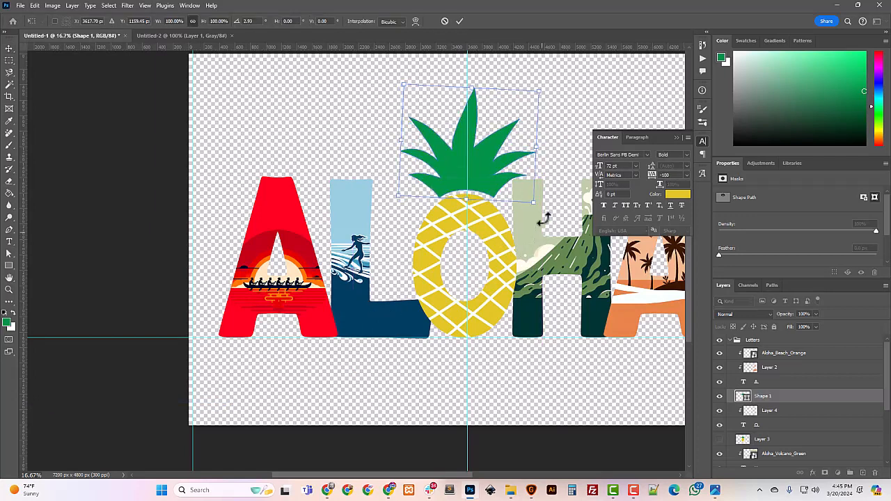
pyautogui.moveTo(540, 91); pyautogui.dragTo(529, 93)
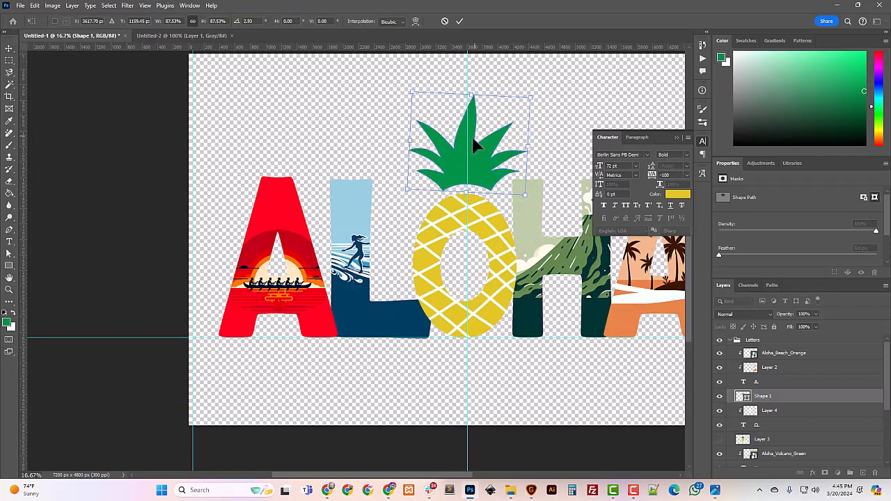
pyautogui.moveTo(476, 144)
pyautogui.mouseDown()
pyautogui.moveTo(457, 135)
pyautogui.moveTo(460, 149)
pyautogui.mouseUp()
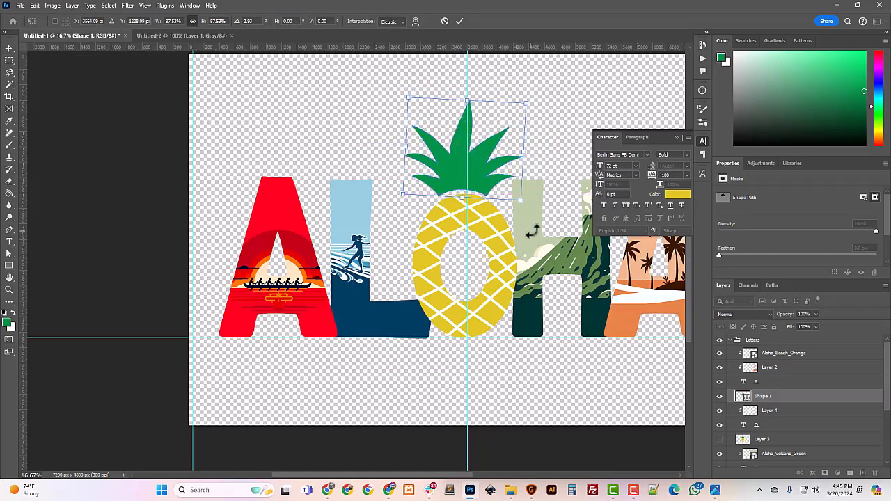
pyautogui.moveTo(532, 232); pyautogui.dragTo(537, 233)
pyautogui.hotkey('ctrl', '+')
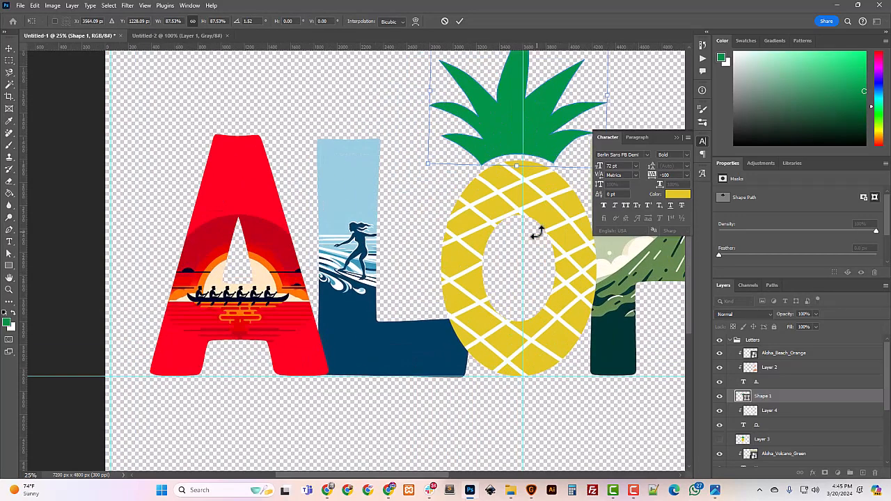
pyautogui.moveTo(404, 478); pyautogui.dragTo(465, 461)
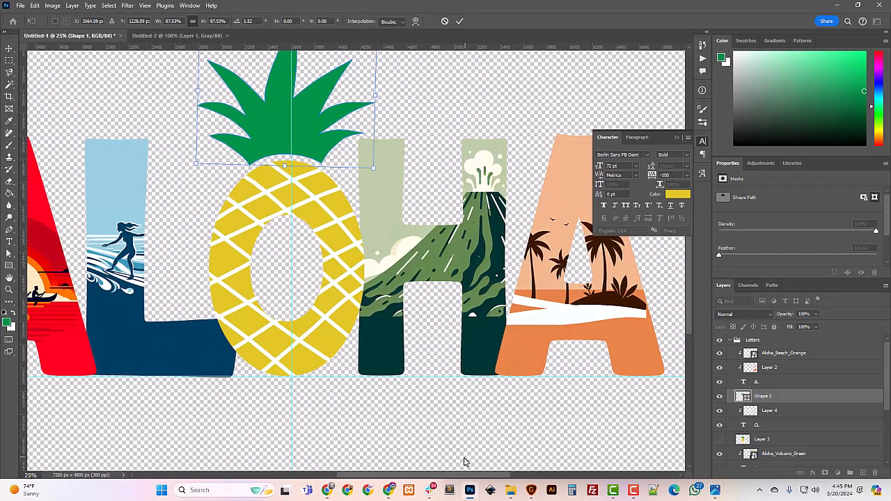
pyautogui.click(7, 51)
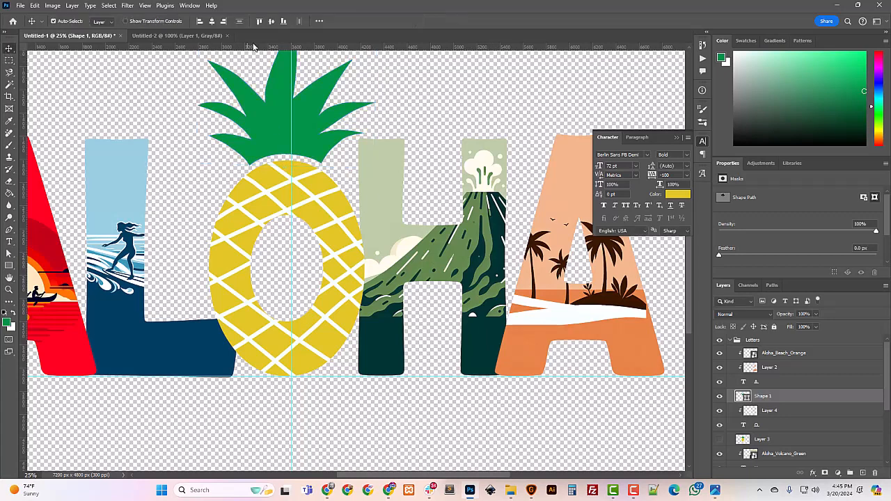
# Step: With alignment relative to the selection, align the crown shape and the O text layer on their horizontal centers
pyautogui.click(320, 22)
pyautogui.click(352, 110)
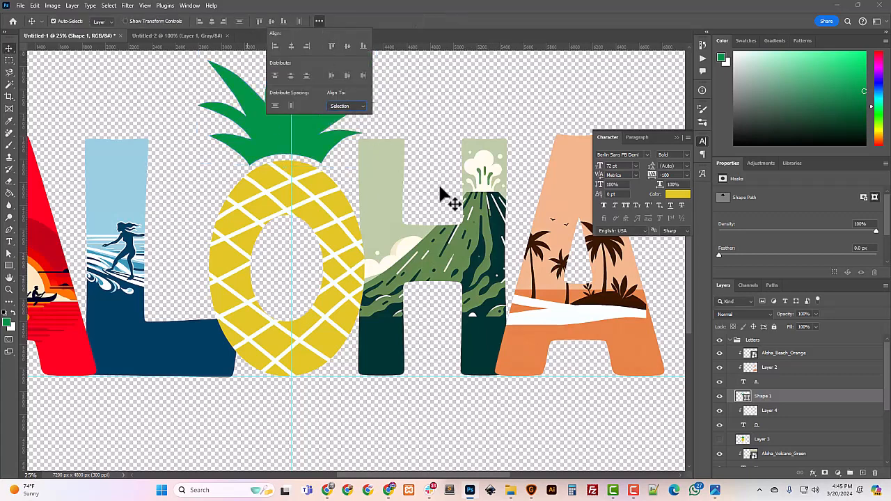
pyautogui.click(354, 122)
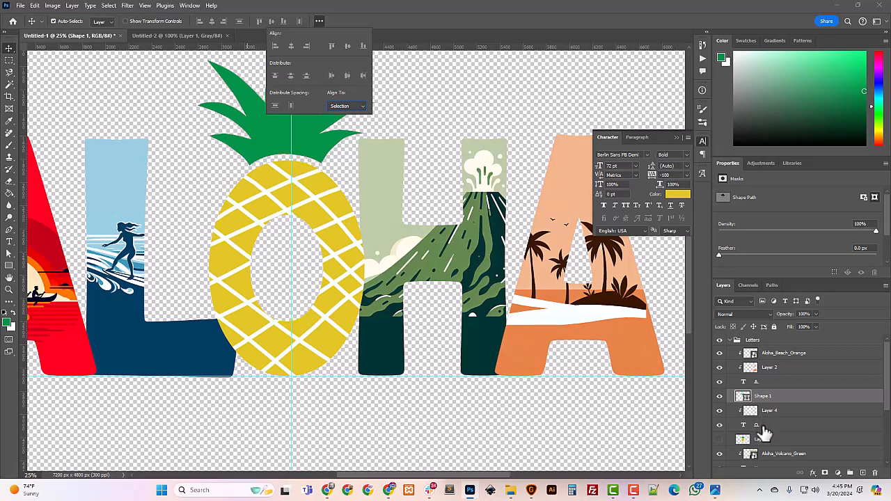
pyautogui.keyDown('ctrl'); pyautogui.click(766, 426); pyautogui.keyUp('ctrl')
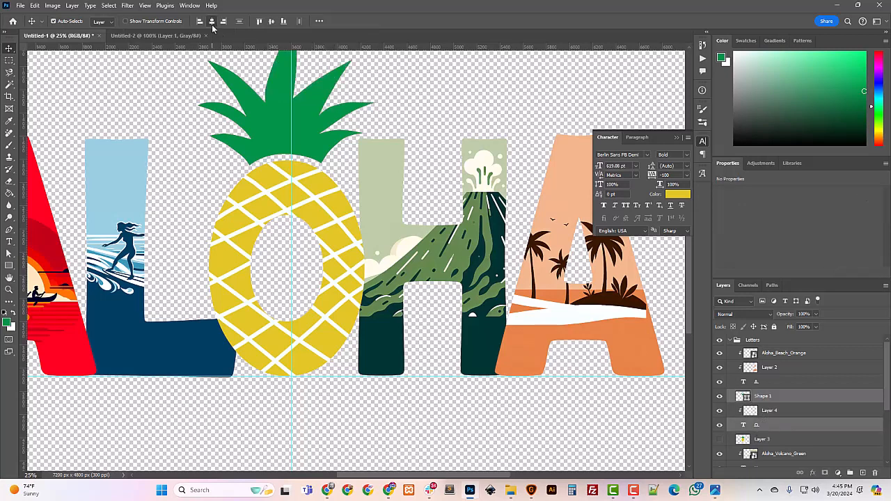
pyautogui.click(764, 397)
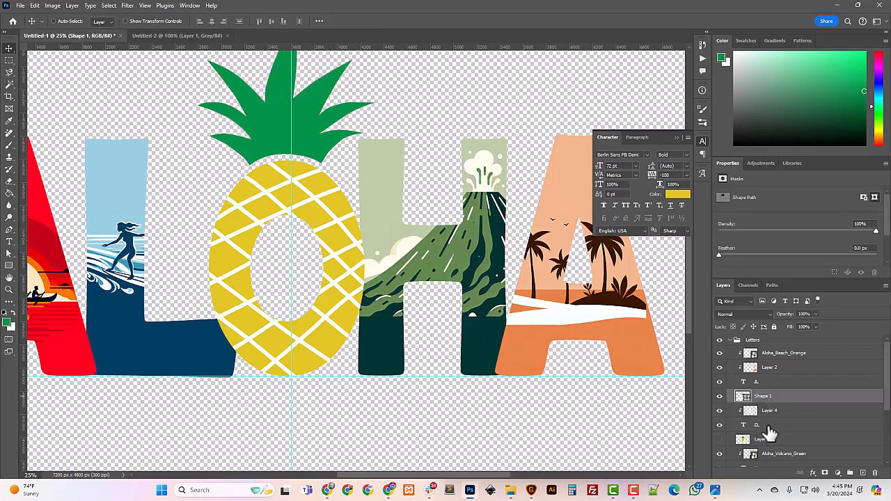
pyautogui.keyDown('ctrl'); pyautogui.click(766, 426); pyautogui.keyUp('ctrl')
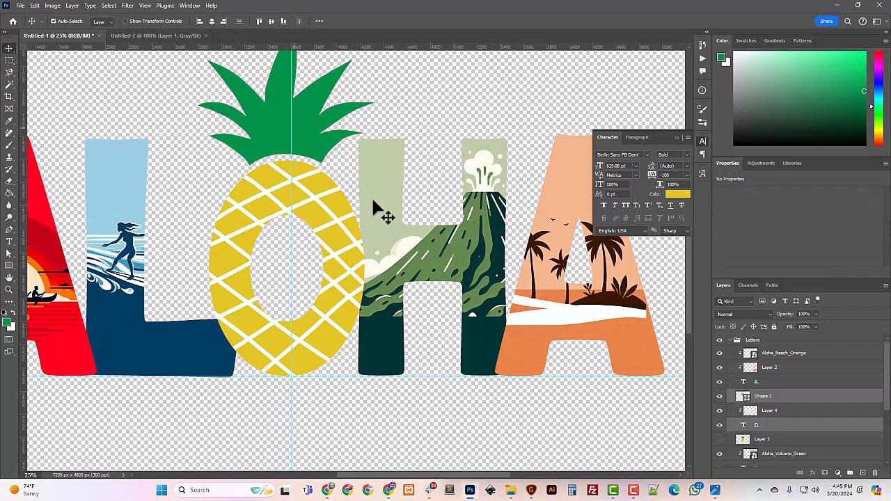
pyautogui.scroll(1, 435, 248)
pyautogui.scroll(3, 442, 239)
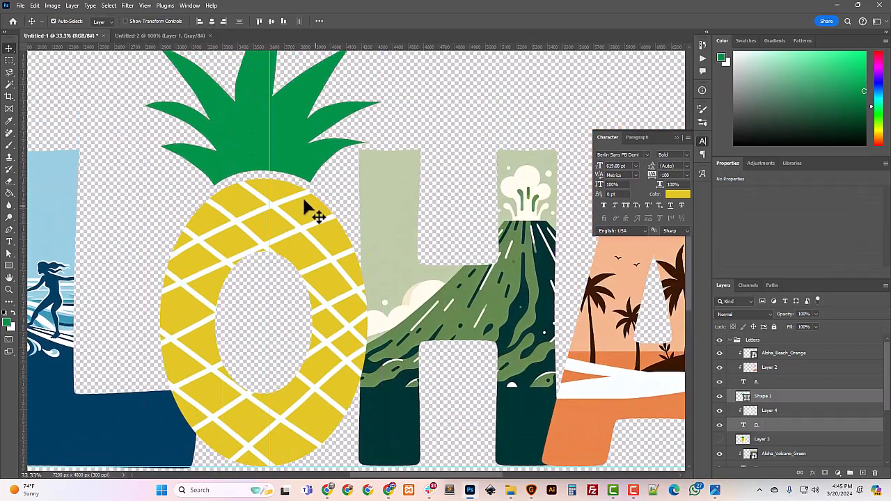
# Step: Select only the crown layer and nudge the crown slightly down toward the O
pyautogui.moveTo(292, 166); pyautogui.dragTo(313, 163)
pyautogui.hotkey('ctrl', 'z')
pyautogui.click(769, 398)
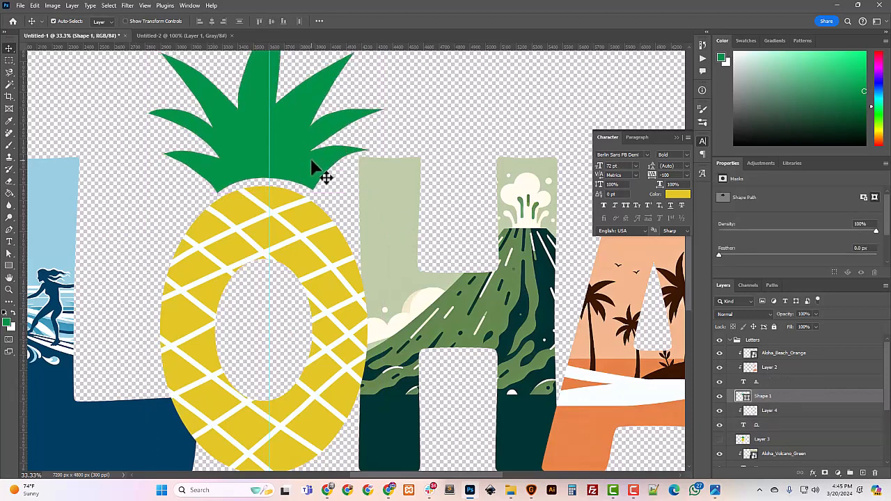
pyautogui.press('Down')
pyautogui.press('Down')
pyautogui.press('Down')
pyautogui.press('Down')
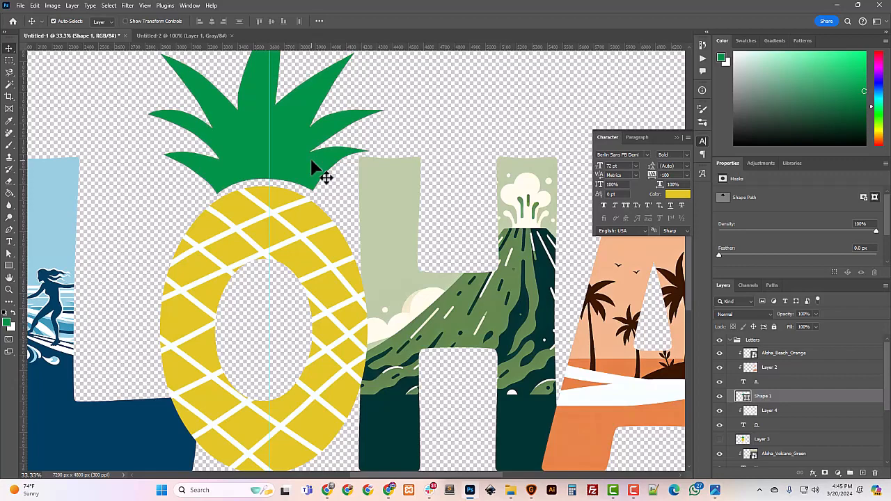
# Step: Scale the crown to 92.42% and nudge it down to a vertical position of 1266.42 px
pyautogui.hotkey('ctrl', '-')
pyautogui.hotkey('ctrl', '-')
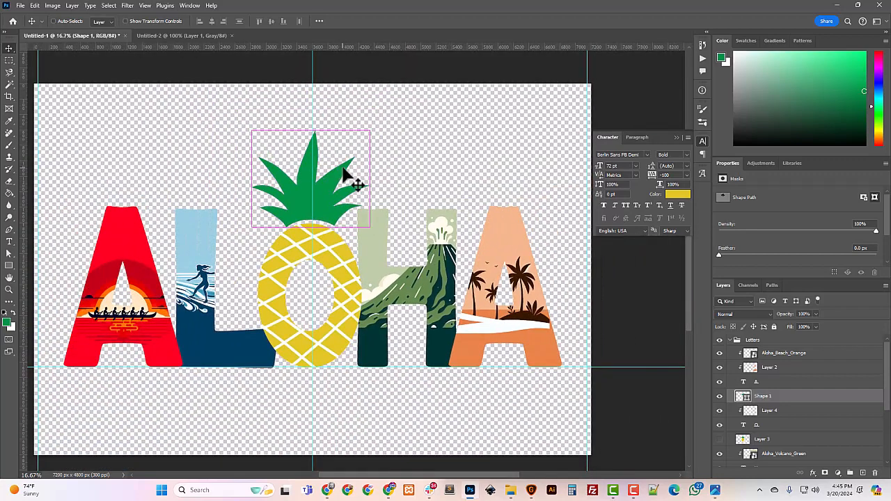
pyautogui.hotkey('ctrl', 't')
pyautogui.moveTo(370, 131); pyautogui.dragTo(369, 137)
pyautogui.press('Down')
pyautogui.press('Down')
pyautogui.press('Down')
pyautogui.press('Down')
pyautogui.press('Down')
pyautogui.press('Down')
pyautogui.press('Down')
pyautogui.press('Down')
pyautogui.press('Down')
pyautogui.press('Down')
pyautogui.press('Down')
pyautogui.press('Down')
pyautogui.press('Down')
pyautogui.press('Down')
pyautogui.press('Down')
pyautogui.press('Down')
pyautogui.press('Down')
pyautogui.press('Down')
pyautogui.press('Down')
pyautogui.press('Down')
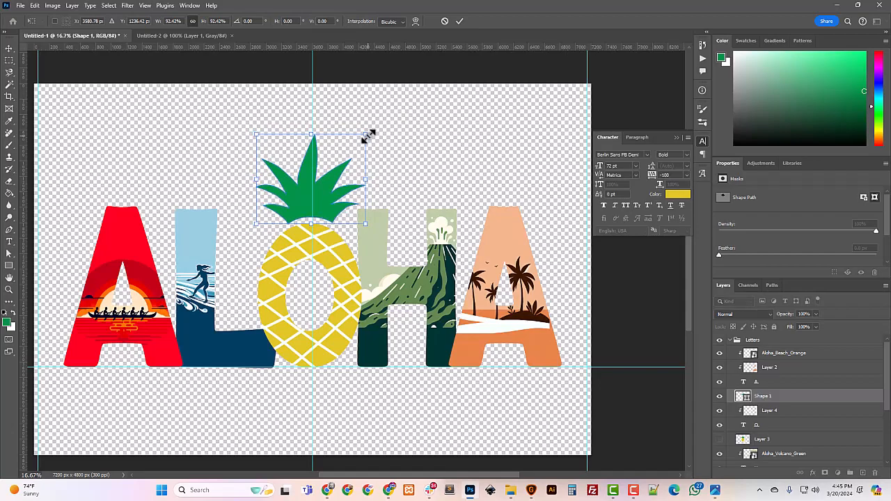
# Step: Nudge the crown further down to a vertical position of 1278.42 px and apply the transform
pyautogui.scroll(3, 367, 135)
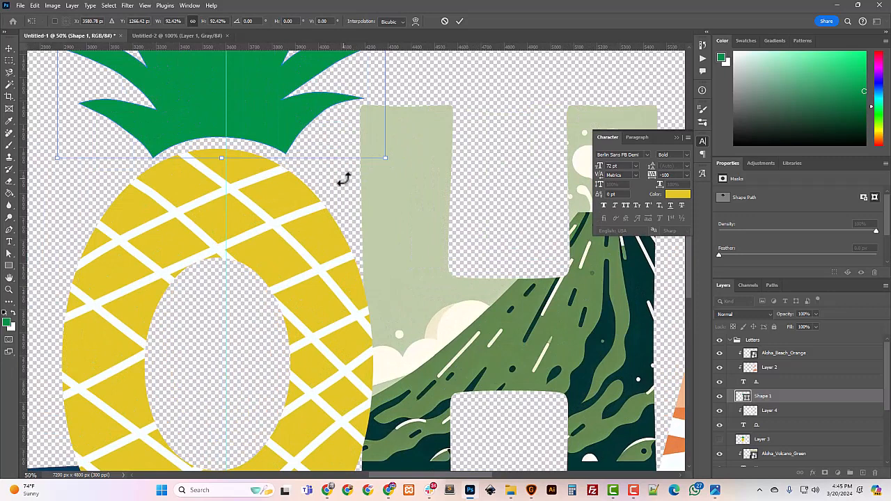
pyautogui.press('Down')
pyautogui.press('Down')
pyautogui.press('Down')
pyautogui.press('Down')
pyautogui.press('Down')
pyautogui.press('Down')
pyautogui.press('Down')
pyautogui.press('Down')
pyautogui.press('Down')
pyautogui.press('Down')
pyautogui.press('Down')
pyautogui.press('Down')
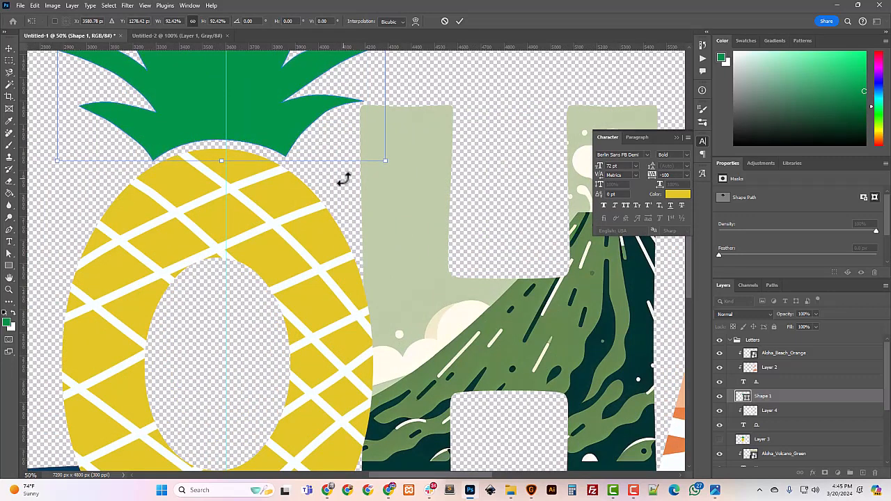
pyautogui.press('Return')
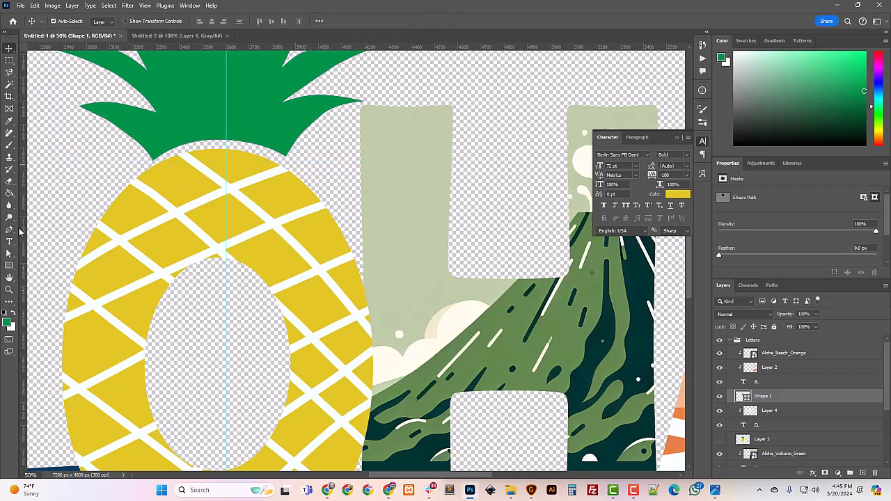
# Step: Adjust the anchor points at the crown's lower left and lower right corners so the base follows the O's top
pyautogui.click(9, 253)
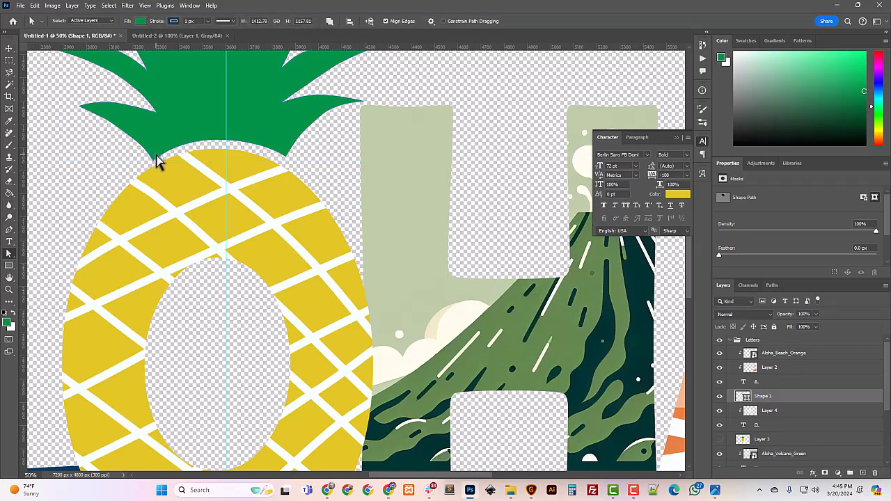
pyautogui.click(156, 164)
pyautogui.moveTo(151, 158); pyautogui.dragTo(152, 155)
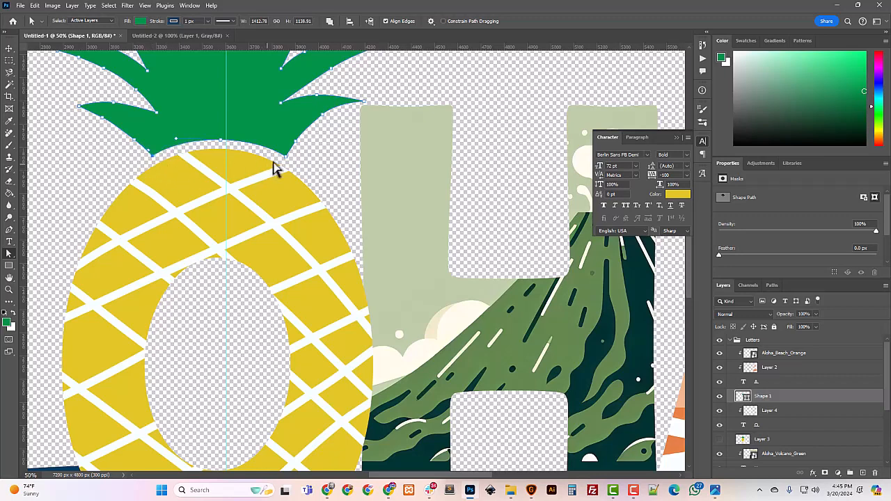
pyautogui.moveTo(285, 157); pyautogui.dragTo(288, 167)
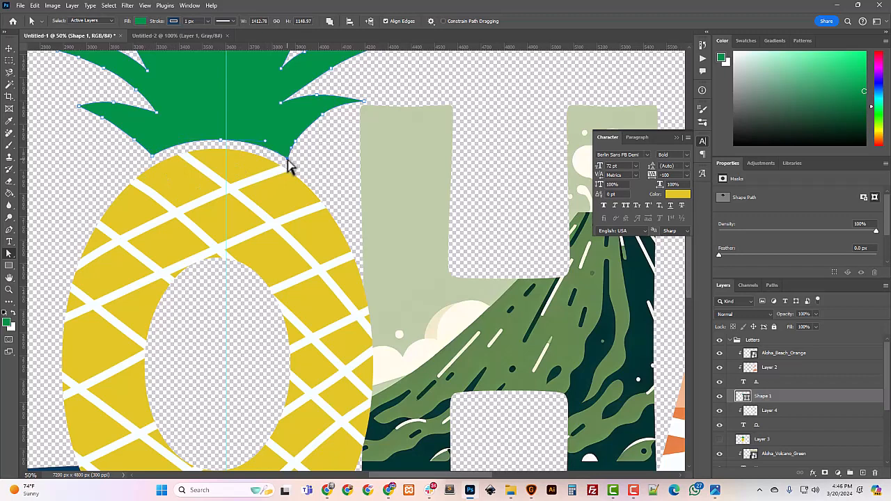
pyautogui.click(152, 159)
pyautogui.click(204, 174)
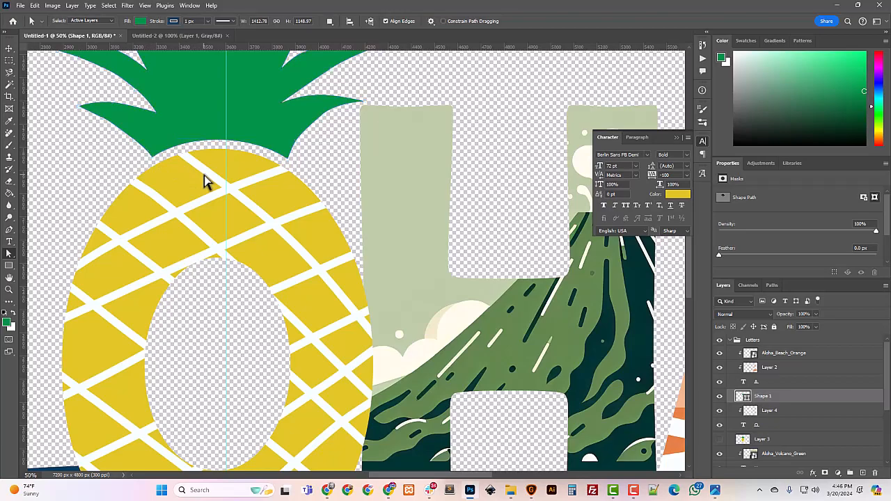
# Step: Examine the crown's fit on the O in the whole design and close up at its base
pyautogui.hotkey('ctrl', '-')
pyautogui.hotkey('ctrl', '-')
pyautogui.hotkey('ctrl', '-')
pyautogui.hotkey('ctrl', '-')
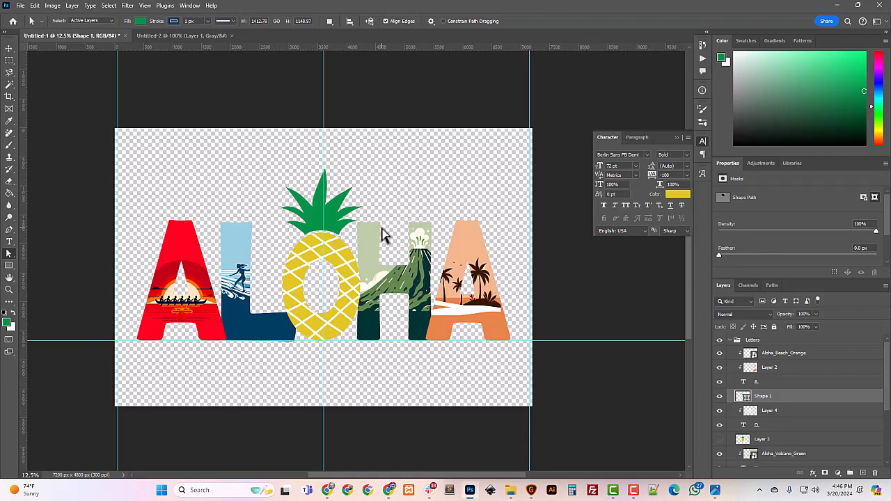
pyautogui.hotkey('ctrl', '+')
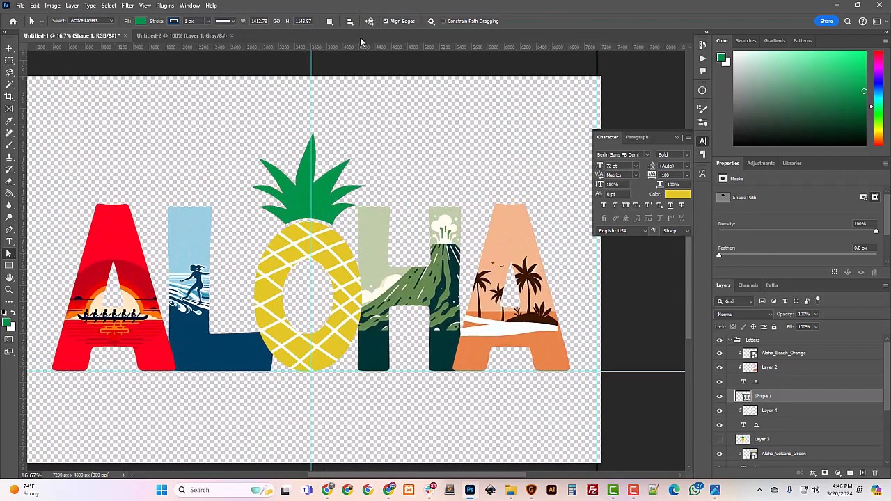
pyautogui.hotkey('ctrl', '+')
pyautogui.hotkey('ctrl', '+')
pyautogui.hotkey('ctrl', '+')
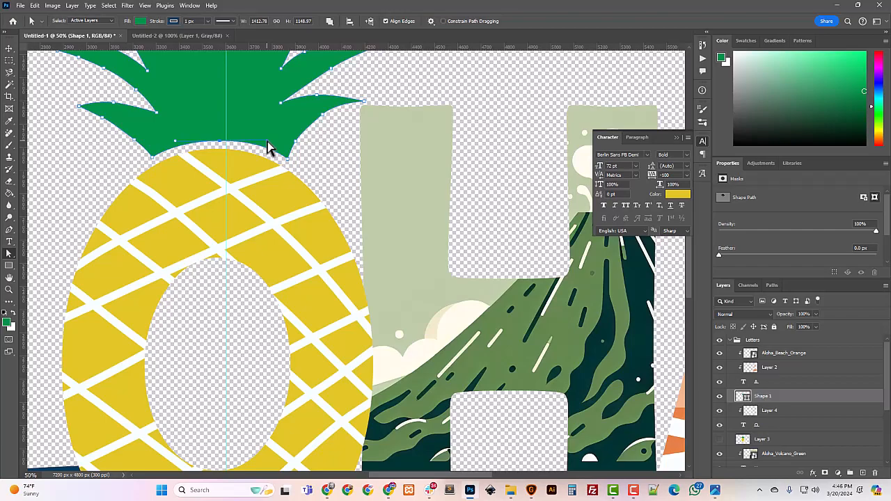
pyautogui.hotkey('ctrl', '-')
pyautogui.hotkey('ctrl', '-')
pyautogui.hotkey('ctrl', '-')
pyautogui.hotkey('ctrl', '-')
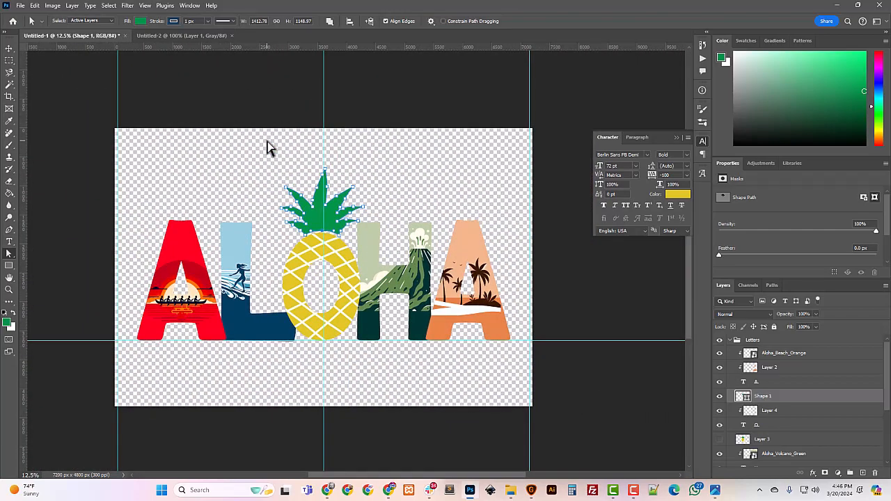